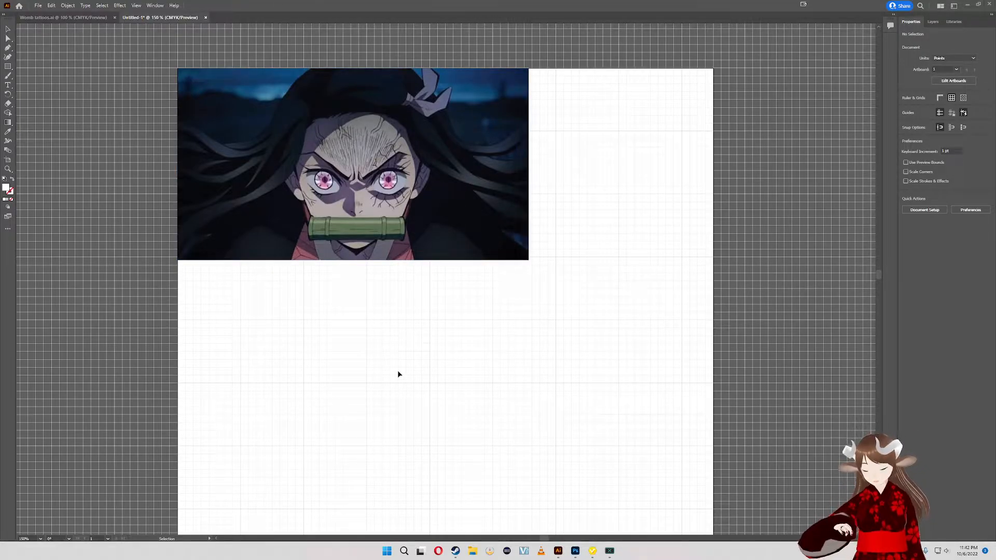
# - Draw a white square about 68 pt wide and a circle about 76 pt wide in the empty area below the reference image
pyautogui.scroll(1, 392, 364)
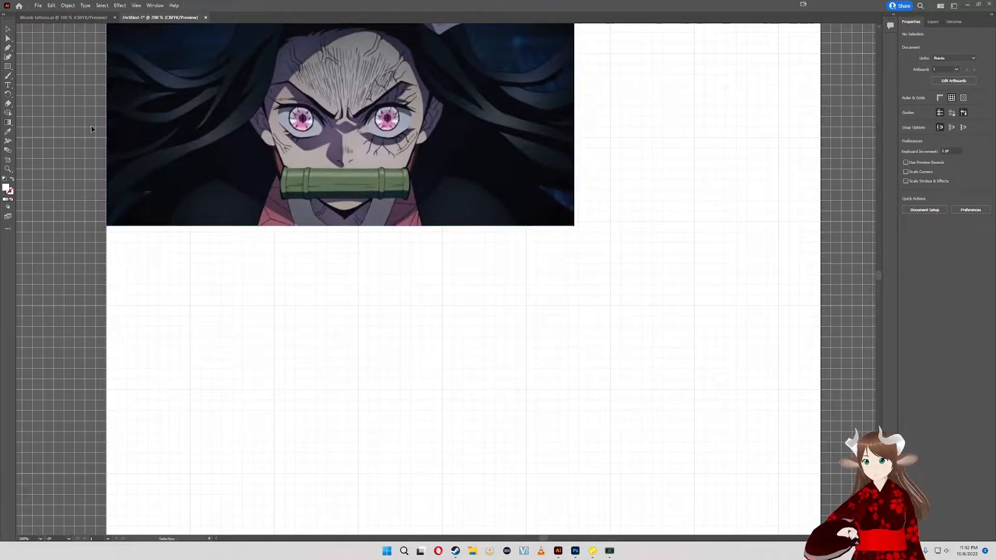
pyautogui.click(8, 67)
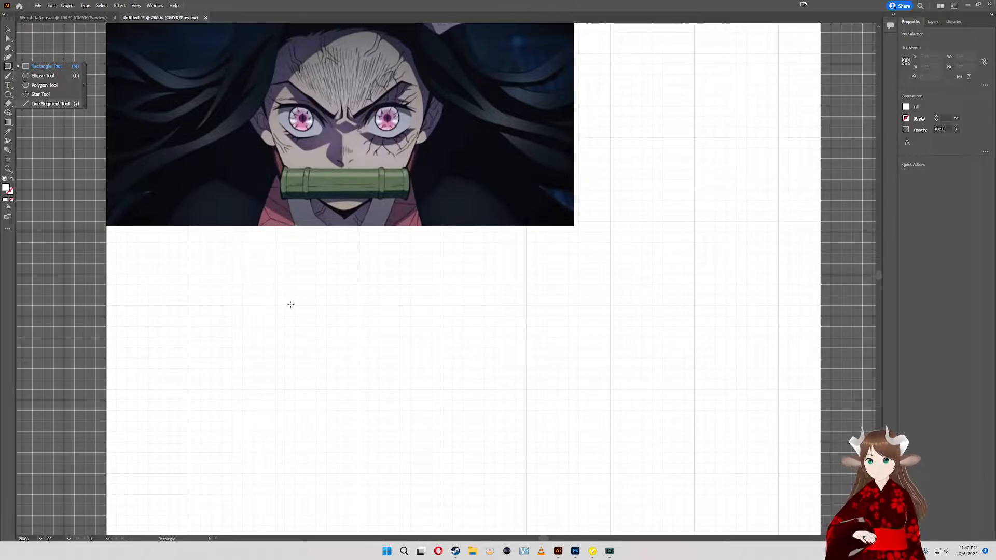
pyautogui.press('l')
pyautogui.moveTo(286, 284); pyautogui.dragTo(366, 365)
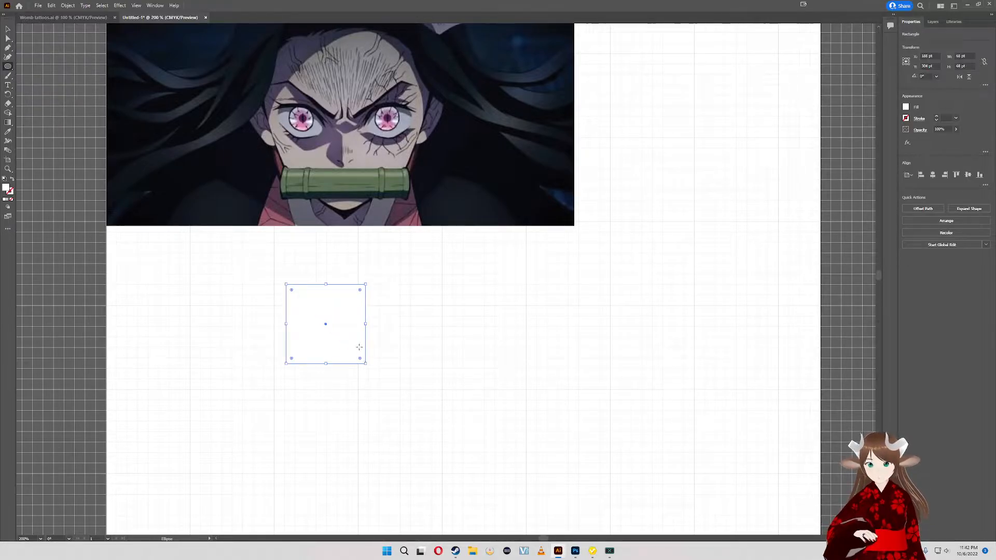
pyautogui.moveTo(419, 314); pyautogui.dragTo(509, 402)
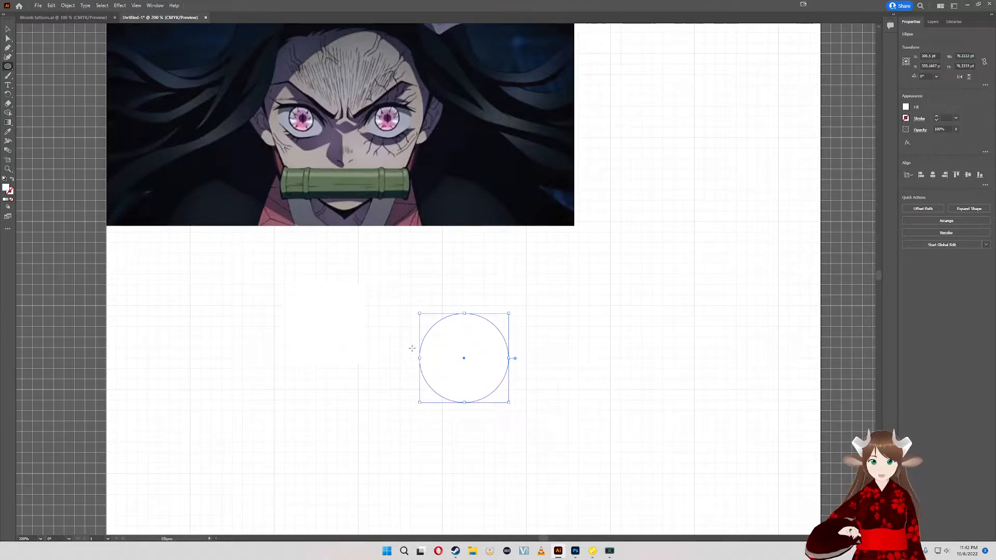
# - Delete the white square beside the circle
pyautogui.click(8, 30)
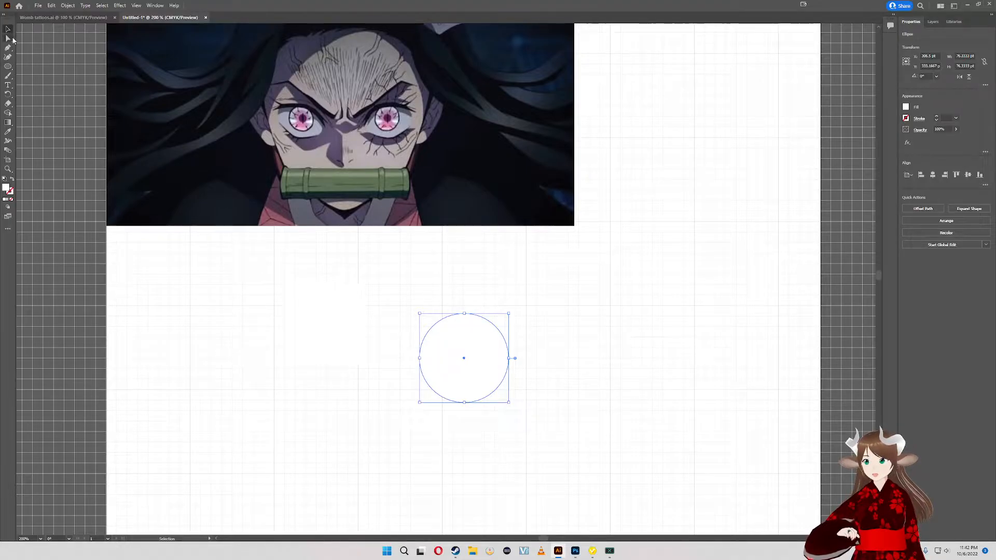
pyautogui.click(306, 312)
pyautogui.press('Delete')
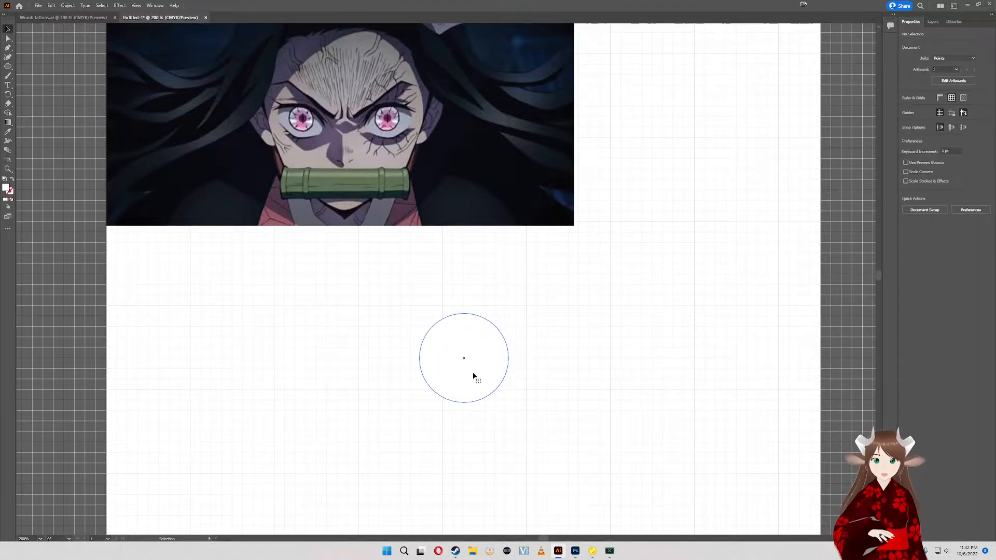
# - Reposition the white circle just beneath the character's face in the reference image
pyautogui.moveTo(472, 371); pyautogui.dragTo(296, 333)
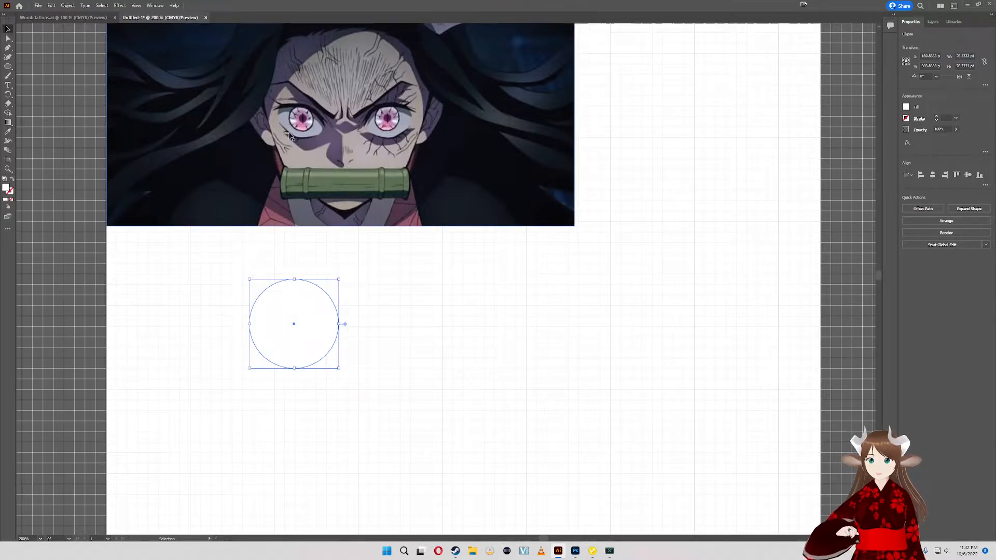
pyautogui.keyDown('alt'); pyautogui.scroll(4, 300, 138); pyautogui.keyUp('alt')
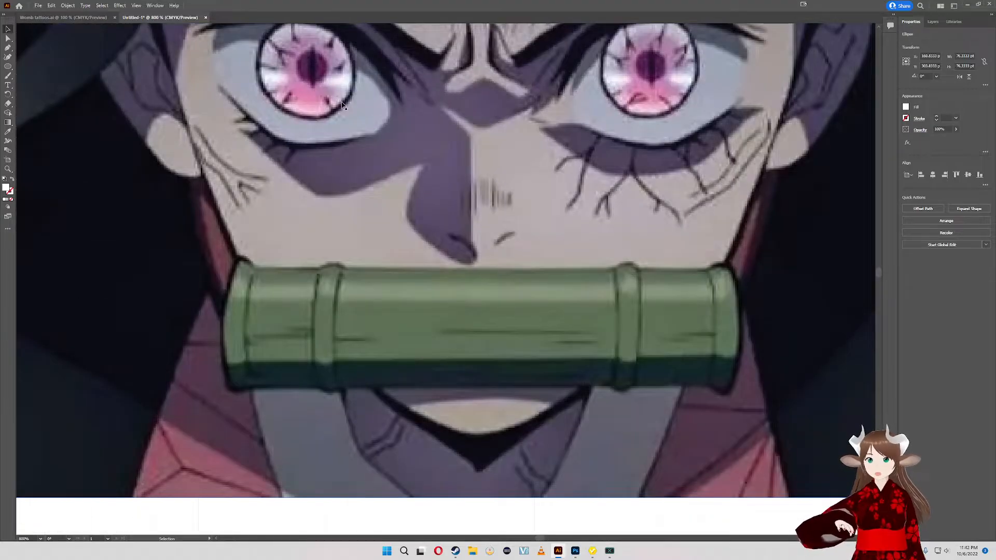
pyautogui.scroll(3, 348, 205)
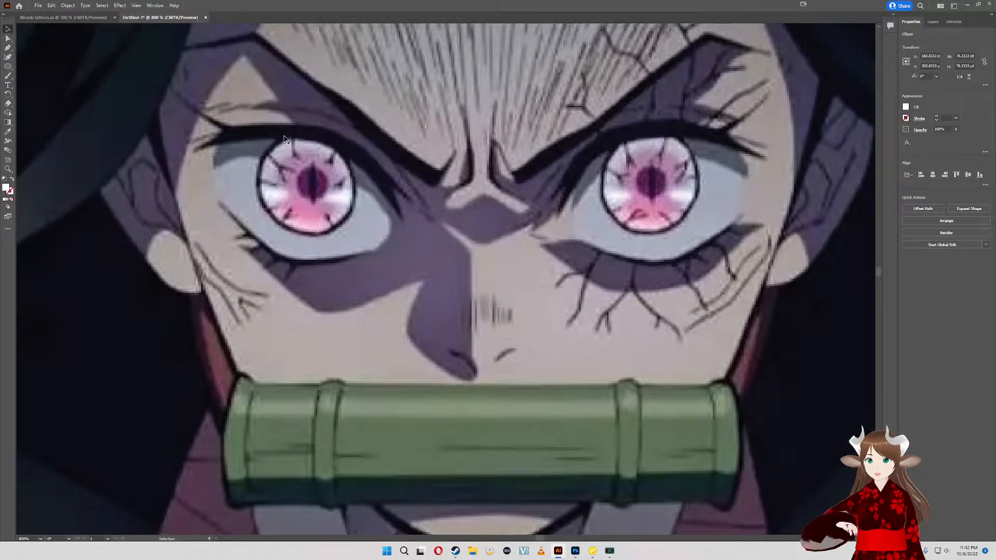
pyautogui.keyDown('alt'); pyautogui.scroll(-4, 310, 206); pyautogui.keyUp('alt')
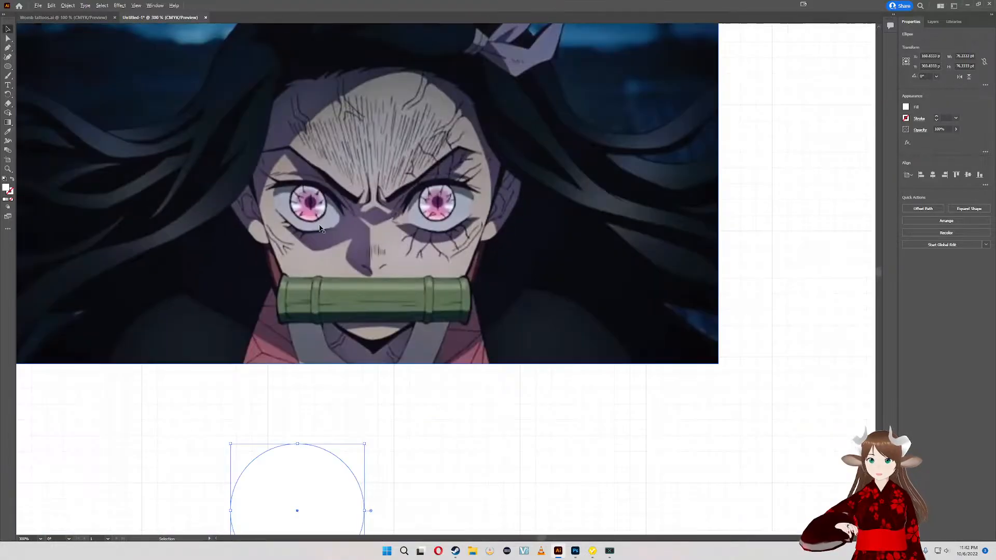
pyautogui.moveTo(306, 428); pyautogui.dragTo(371, 433)
pyautogui.moveTo(371, 433); pyautogui.dragTo(329, 422)
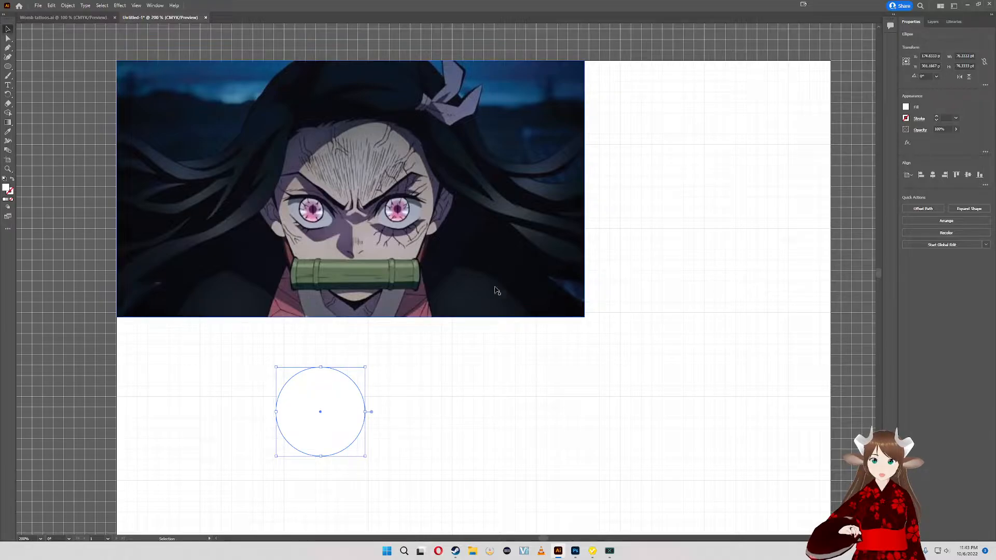
# - Give the circle a black 1 pt stroke and enlarge it proportionally to about 82 pt wide
pyautogui.click(905, 107)
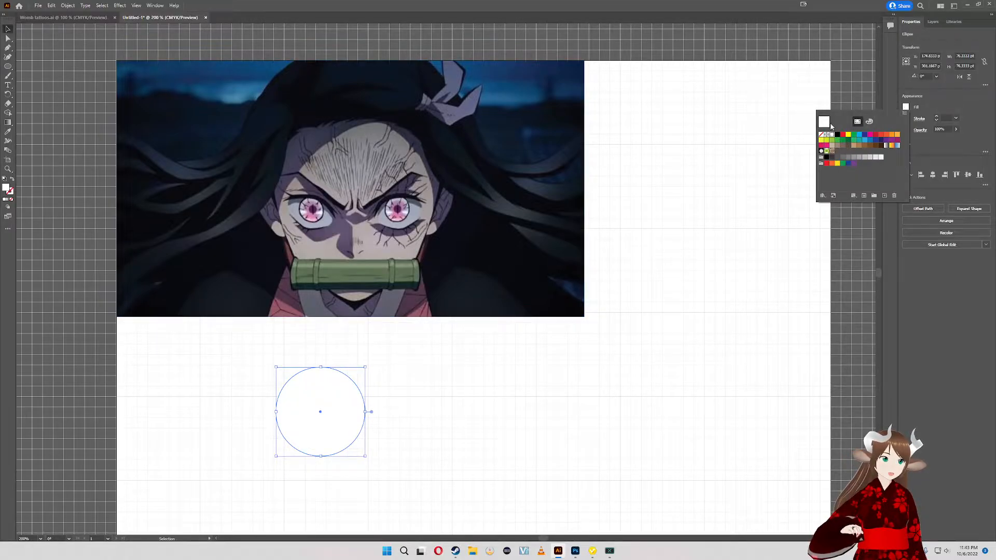
pyautogui.click(919, 119)
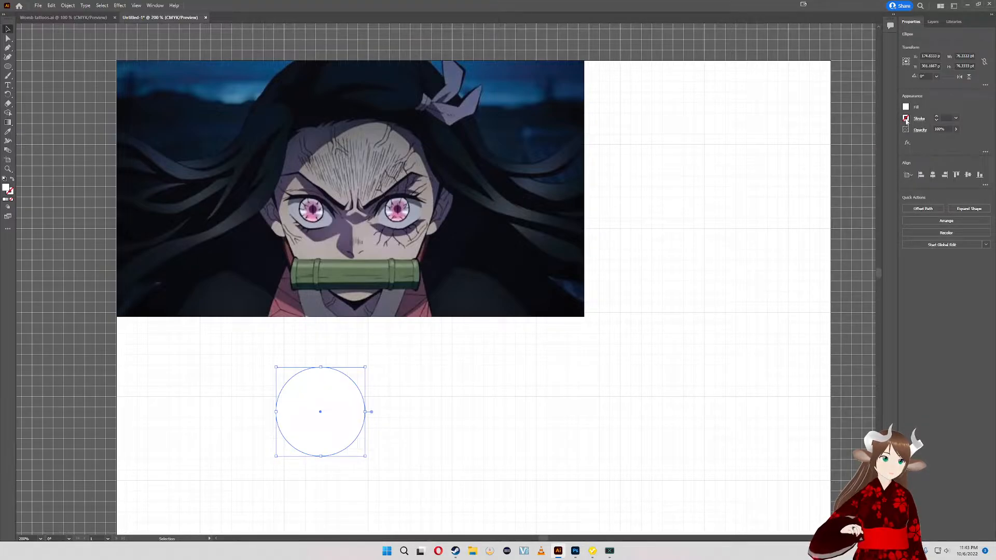
pyautogui.click(905, 118)
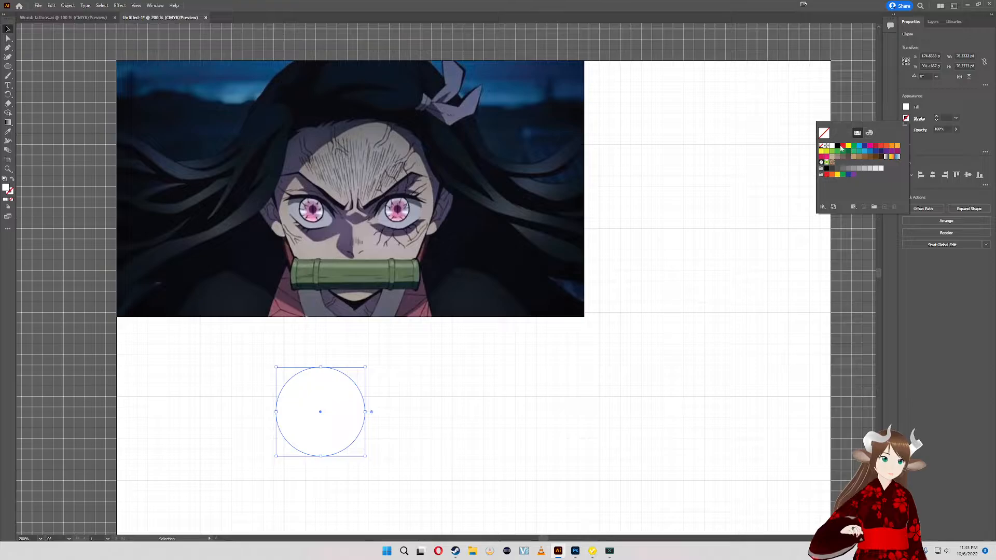
pyautogui.click(837, 147)
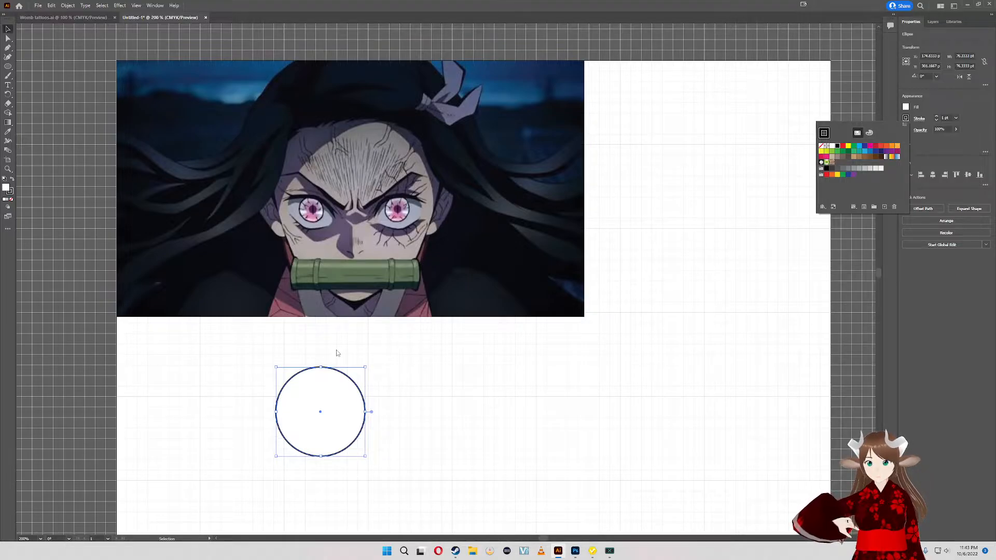
pyautogui.click(366, 371)
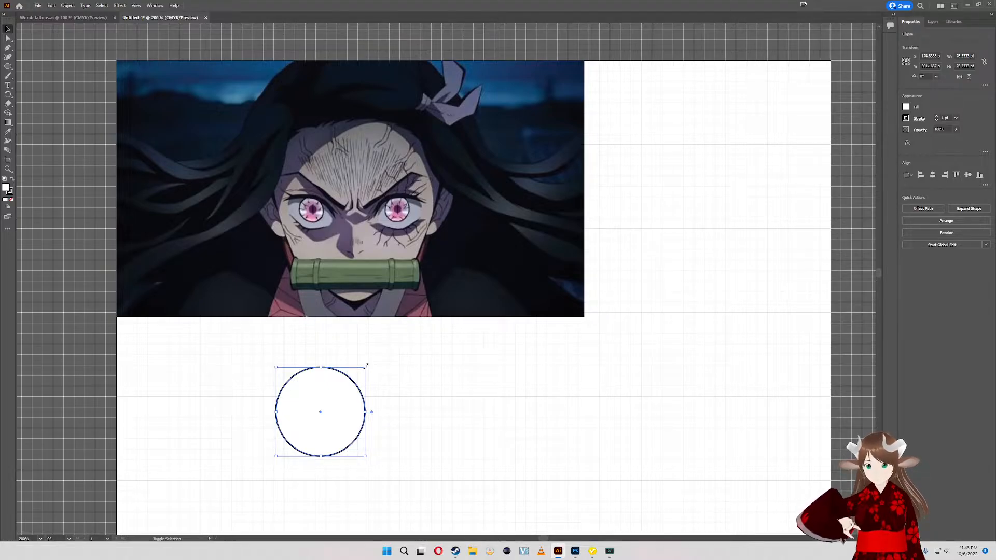
pyautogui.moveTo(366, 366); pyautogui.dragTo(371, 360)
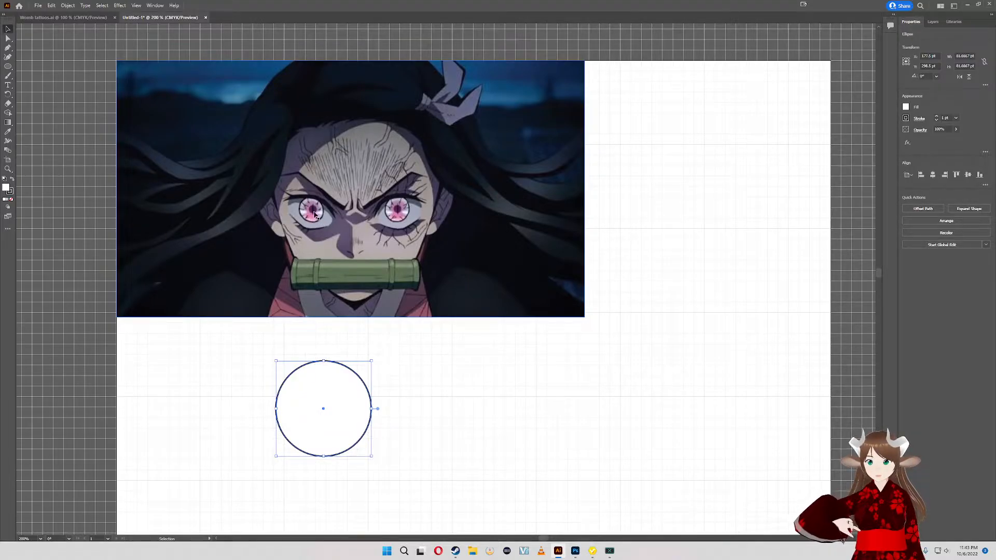
# - Draw a circle about 29 pt wide inside the outlined circle and align it to the same center
pyautogui.scroll(3, 314, 214)
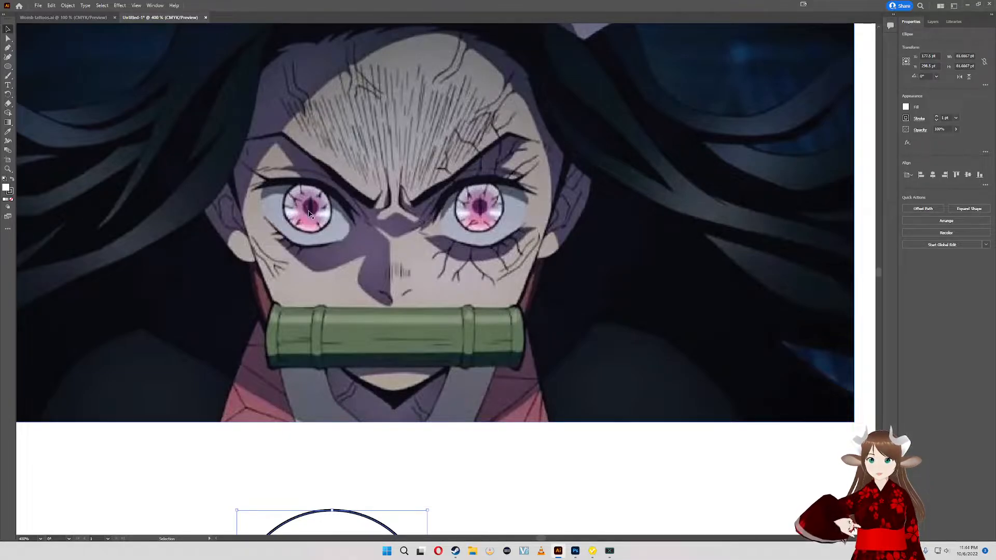
pyautogui.scroll(-3, 355, 390)
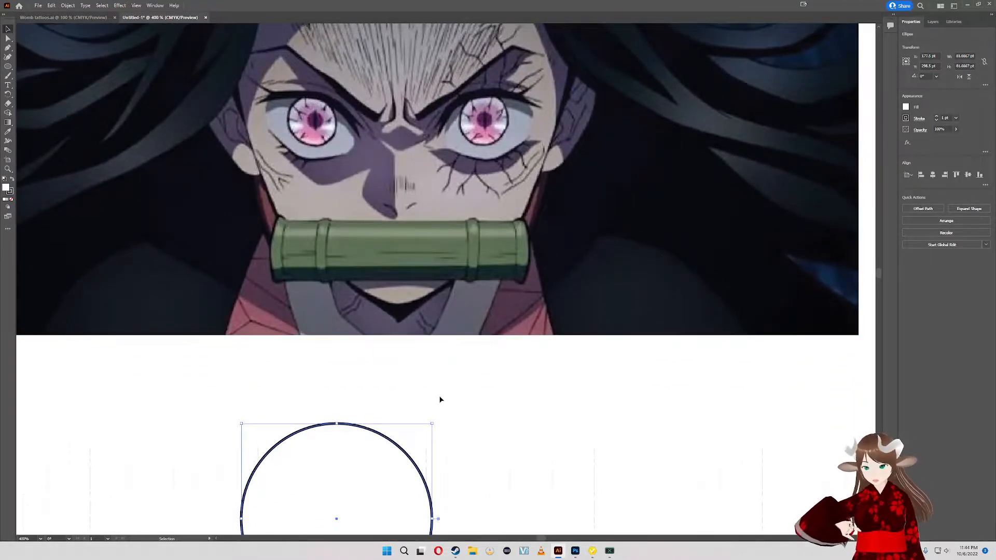
pyautogui.scroll(-2, 441, 400)
pyautogui.scroll(-2, 417, 356)
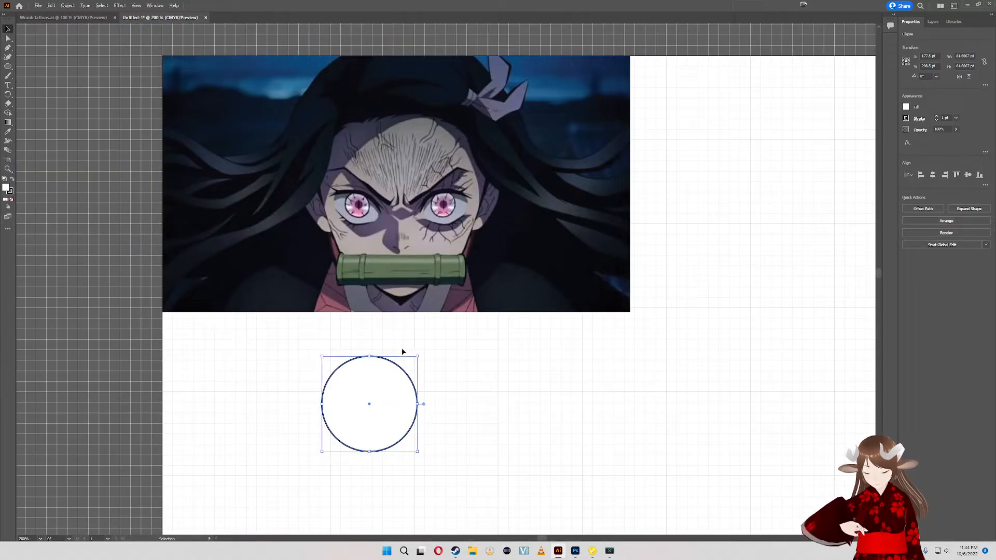
pyautogui.press('l')
pyautogui.moveTo(360, 391); pyautogui.dragTo(394, 427)
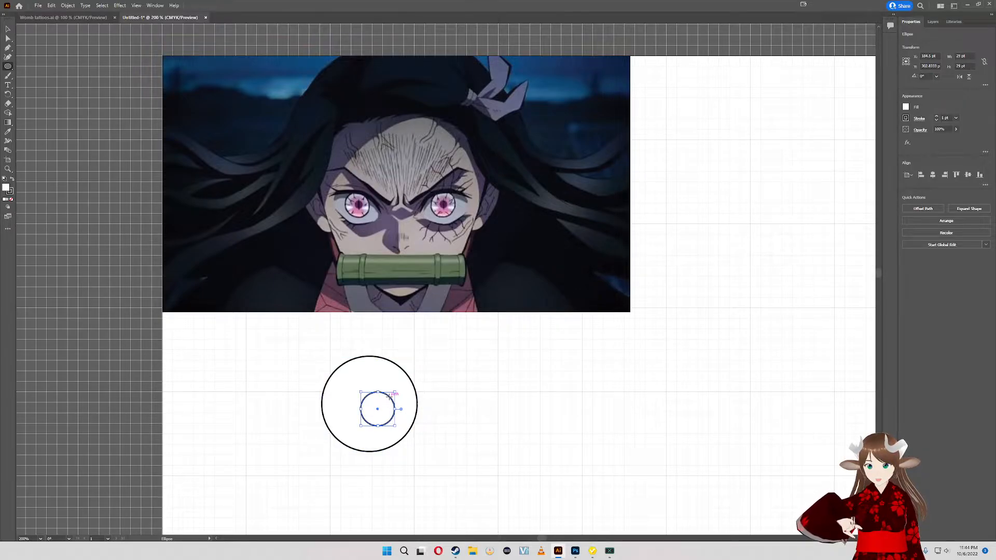
pyautogui.press('v')
pyautogui.moveTo(390, 396)
pyautogui.mouseDown()
pyautogui.moveTo(370, 391)
pyautogui.moveTo(382, 394)
pyautogui.mouseUp()
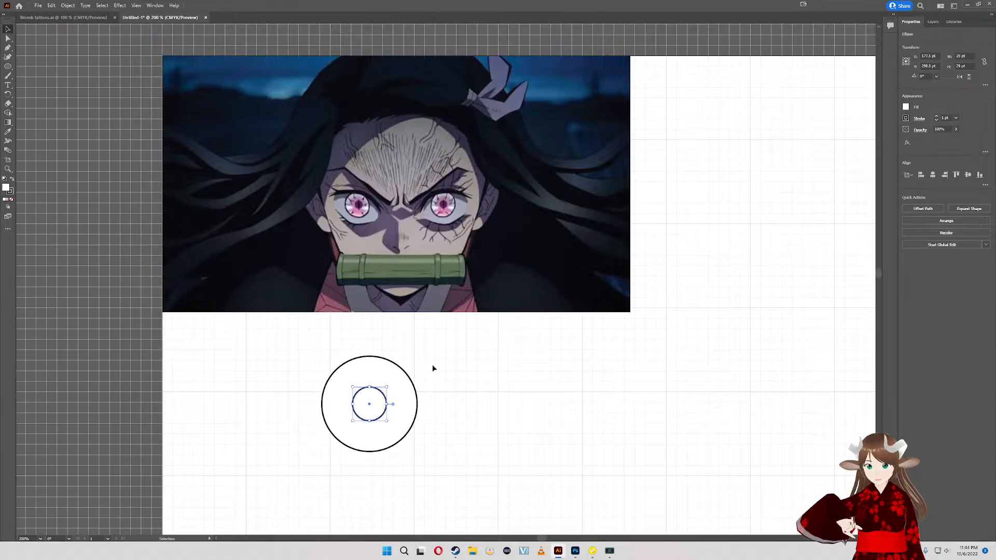
# - Fill the small inner circle with a dark purple sampled from the character's eye using the Eyedropper
pyautogui.scroll(3, 368, 212)
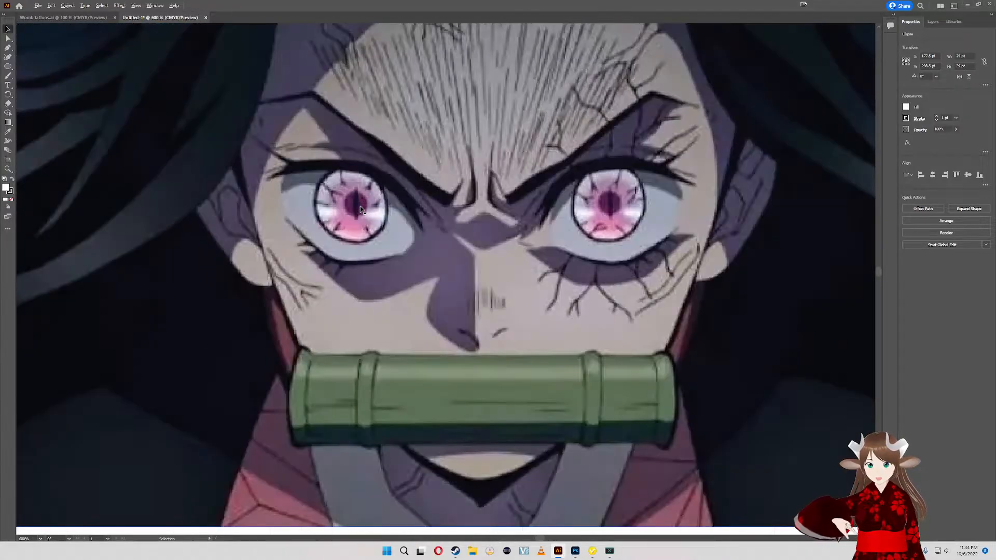
pyautogui.scroll(-1, 361, 210)
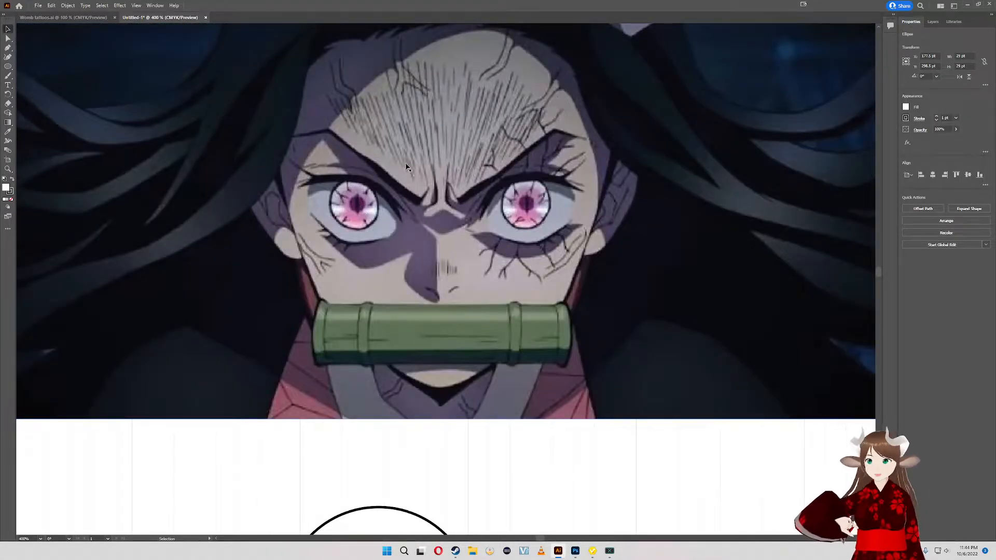
pyautogui.click(905, 106)
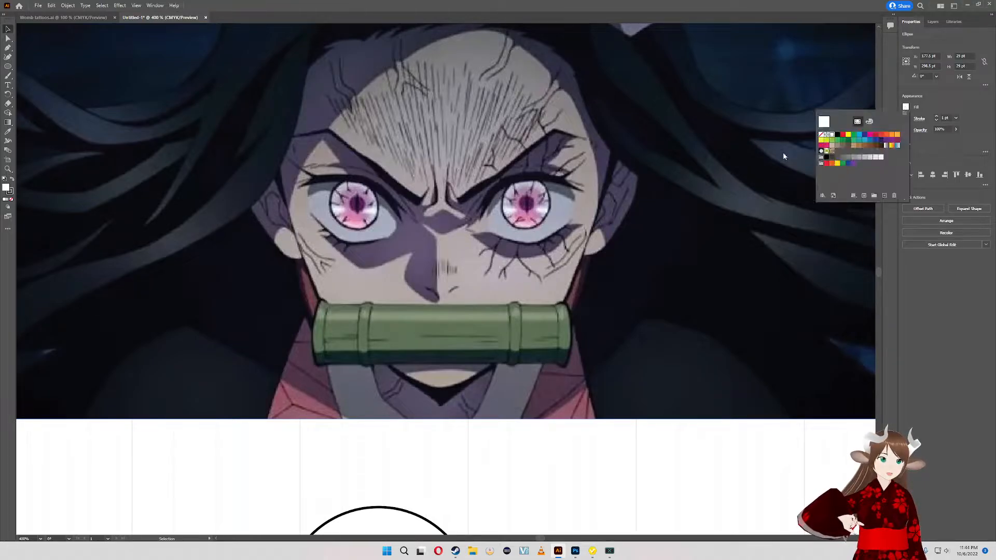
pyautogui.click(9, 133)
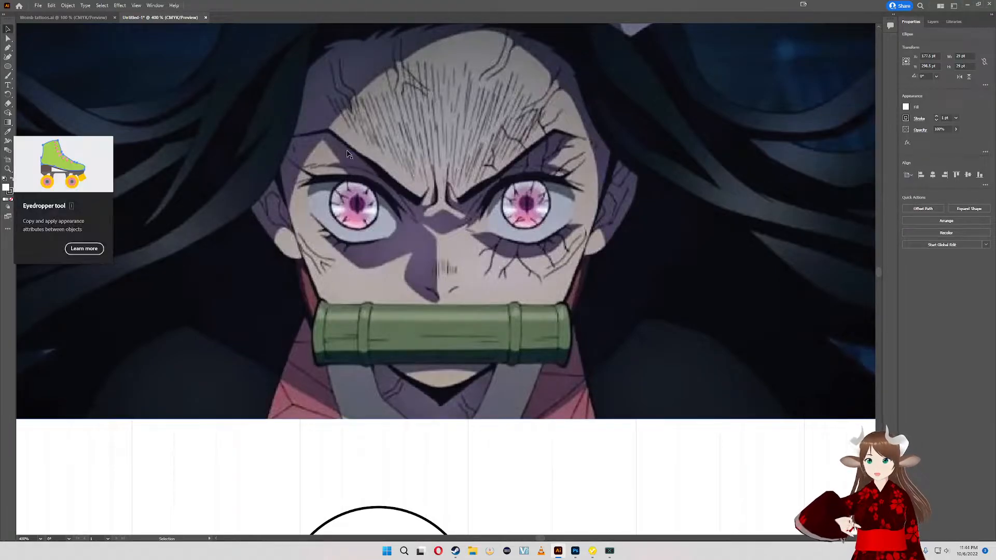
pyautogui.press('i')
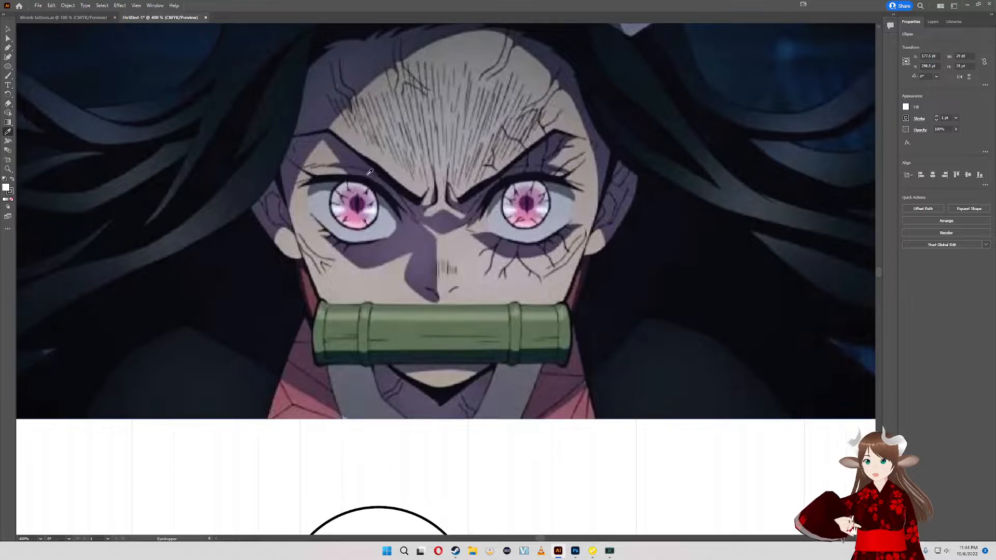
pyautogui.click(365, 201)
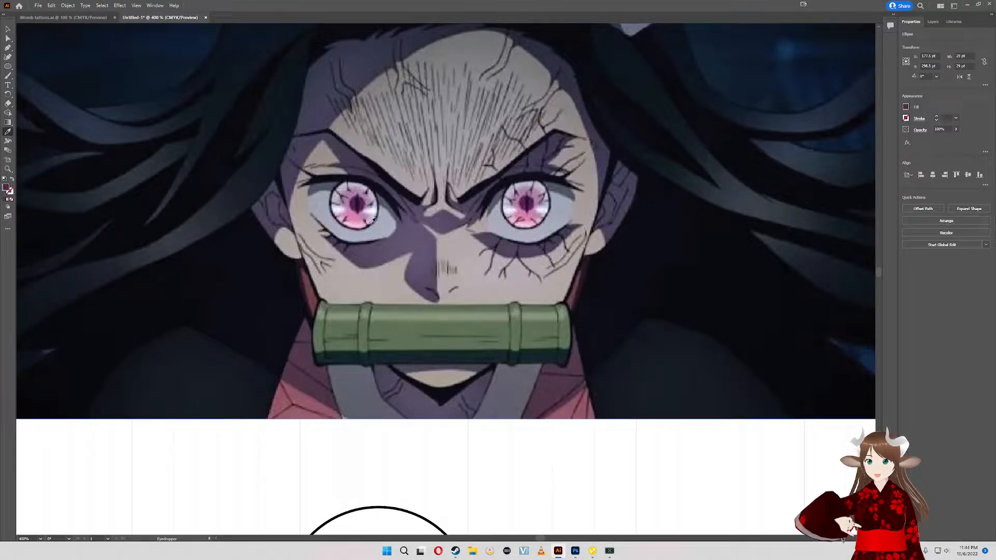
pyautogui.scroll(-2, 529, 410)
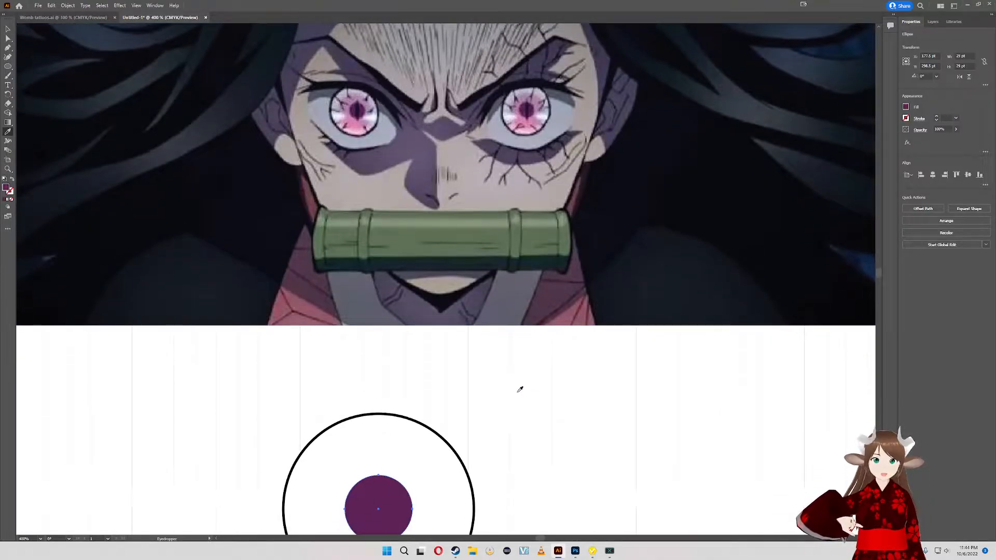
# - Draw a purple circle about 58 pt wide over the inner circle and move it up within the outlined circle
pyautogui.scroll(-1, 517, 389)
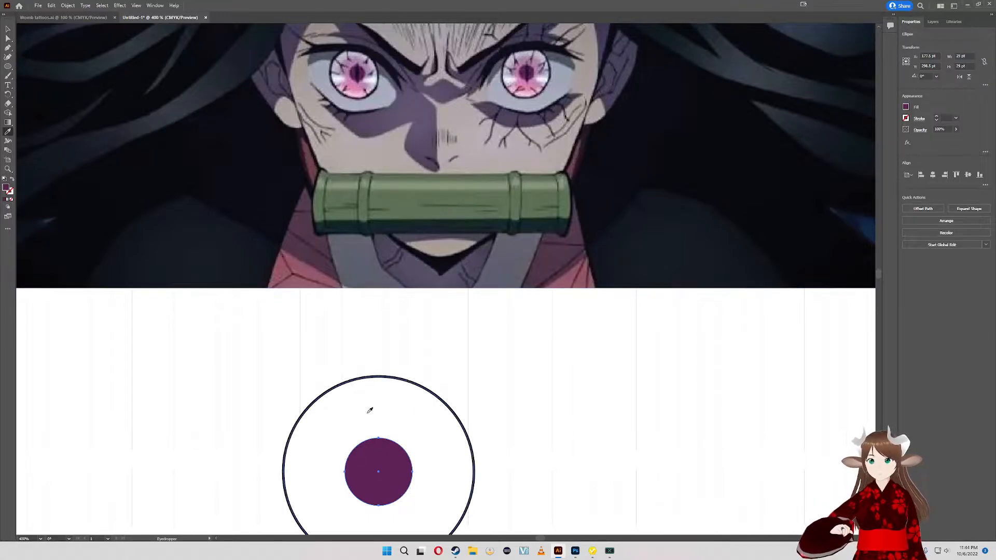
pyautogui.press('m')
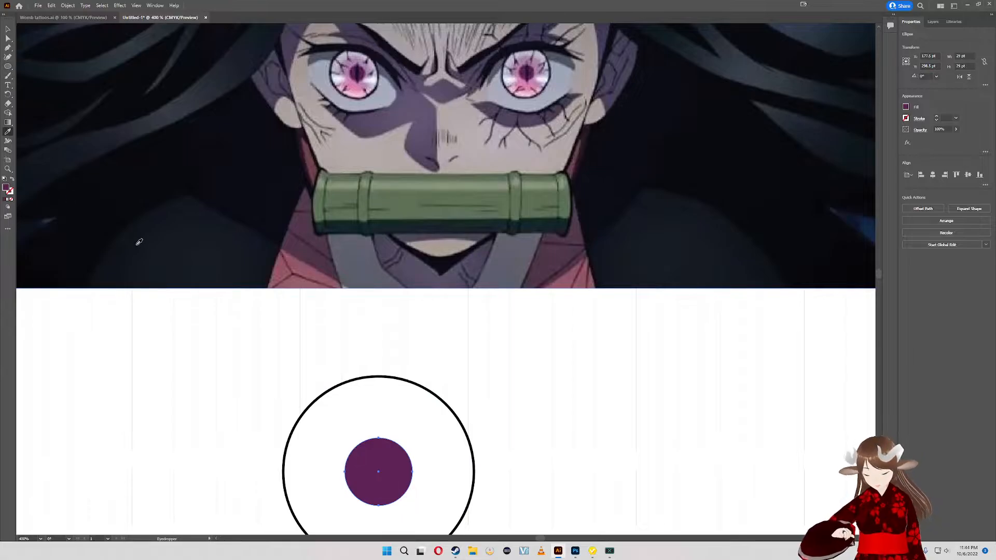
pyautogui.press('l')
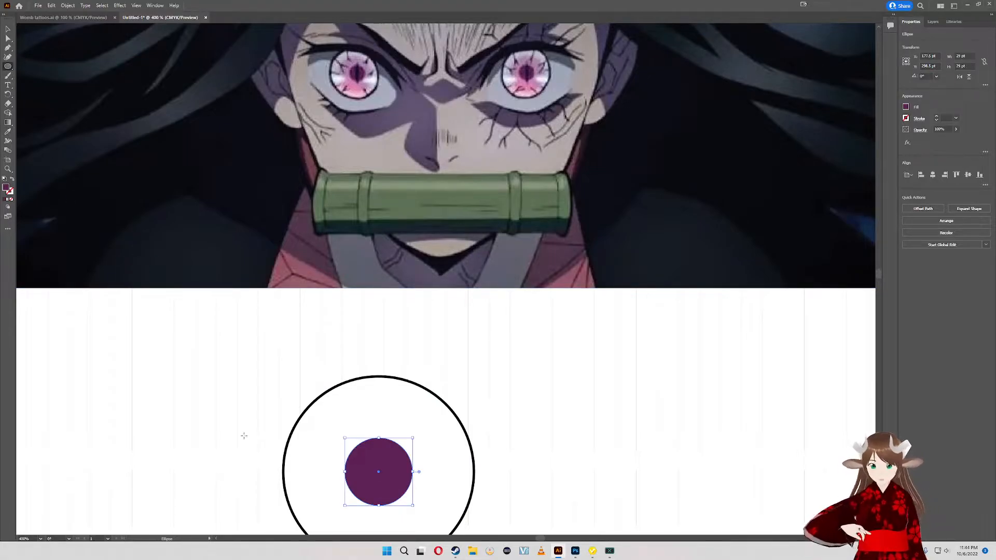
pyautogui.moveTo(319, 424); pyautogui.dragTo(464, 516)
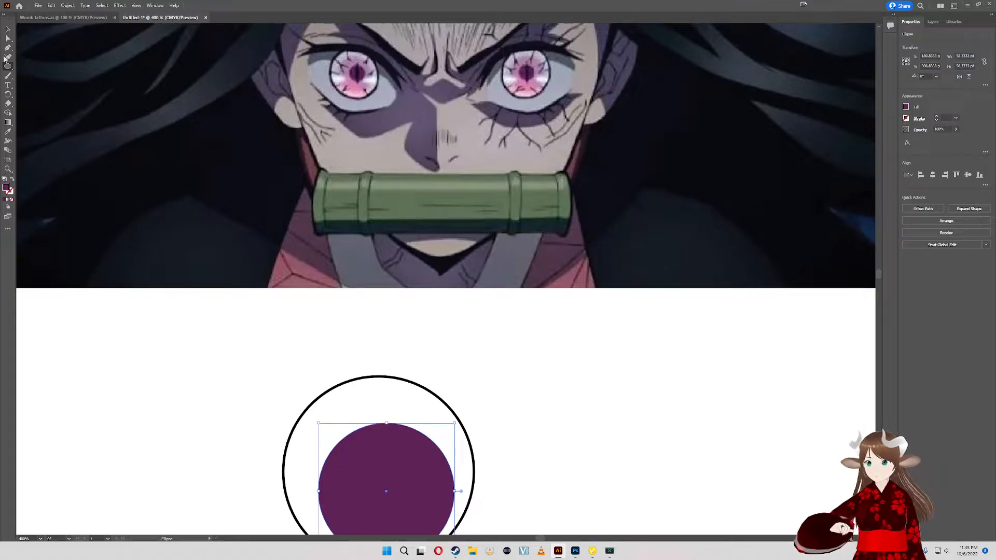
pyautogui.click(5, 31)
pyautogui.moveTo(433, 480); pyautogui.dragTo(413, 450)
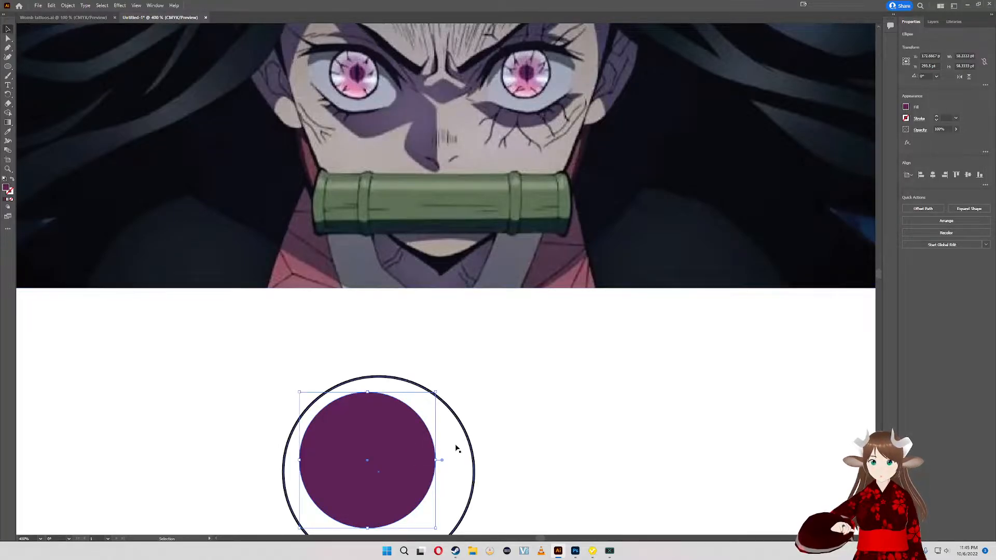
pyautogui.scroll(-2, 441, 447)
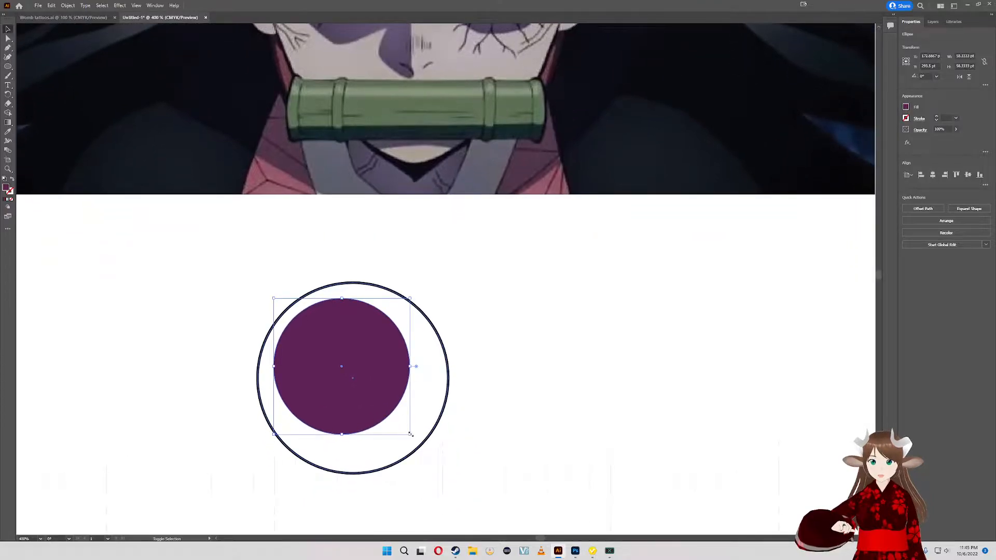
# - Enlarge the purple circle proportionally to about 68 pt wide and center it inside the outlined circle
pyautogui.moveTo(411, 434); pyautogui.dragTo(443, 465)
pyautogui.moveTo(395, 376); pyautogui.dragTo(391, 371)
pyautogui.moveTo(433, 234); pyautogui.dragTo(461, 354)
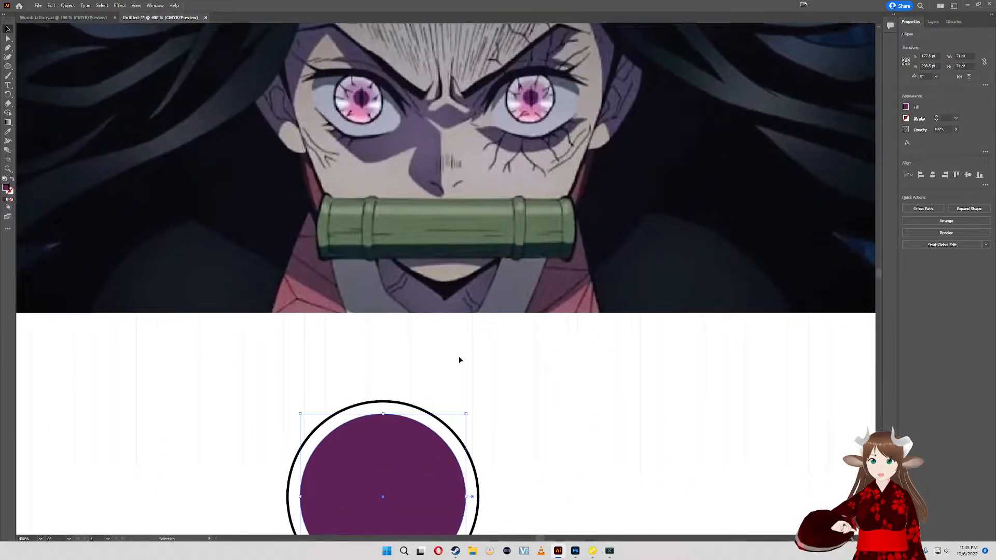
pyautogui.moveTo(466, 372); pyautogui.dragTo(458, 337)
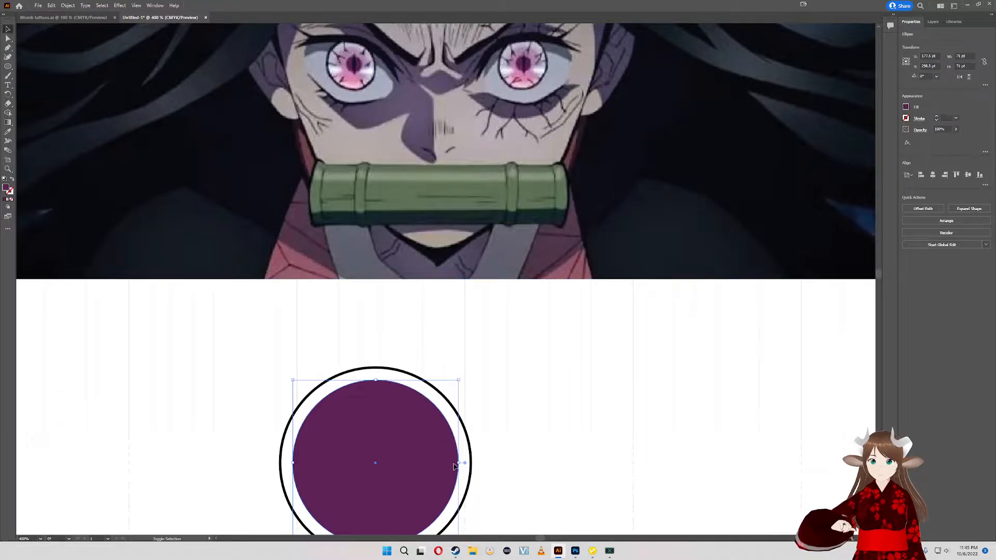
pyautogui.moveTo(458, 463); pyautogui.dragTo(453, 464)
# - Examine the character's pink eye in the reference image up close and compare it with the drawn circles
pyautogui.scroll(3, 469, 257)
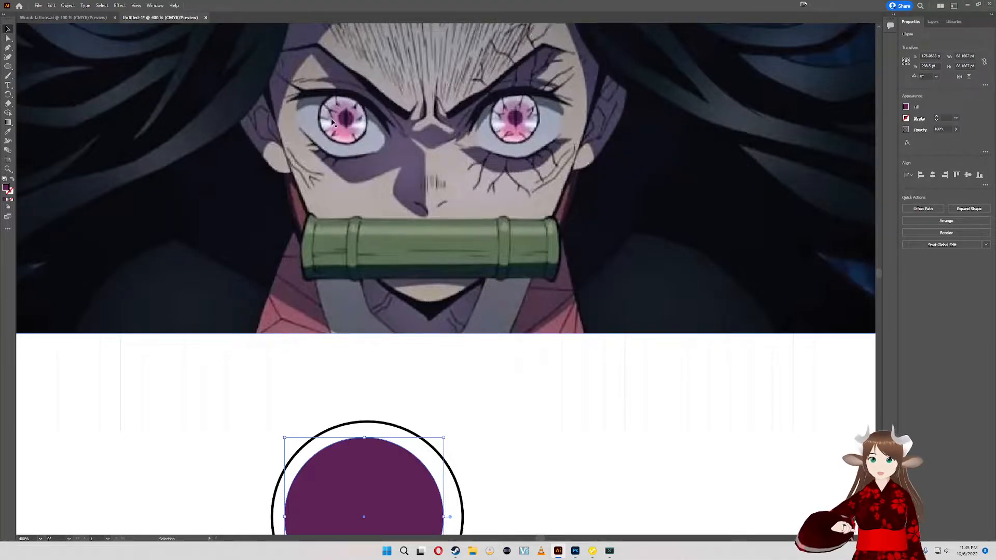
pyautogui.scroll(4, 352, 129)
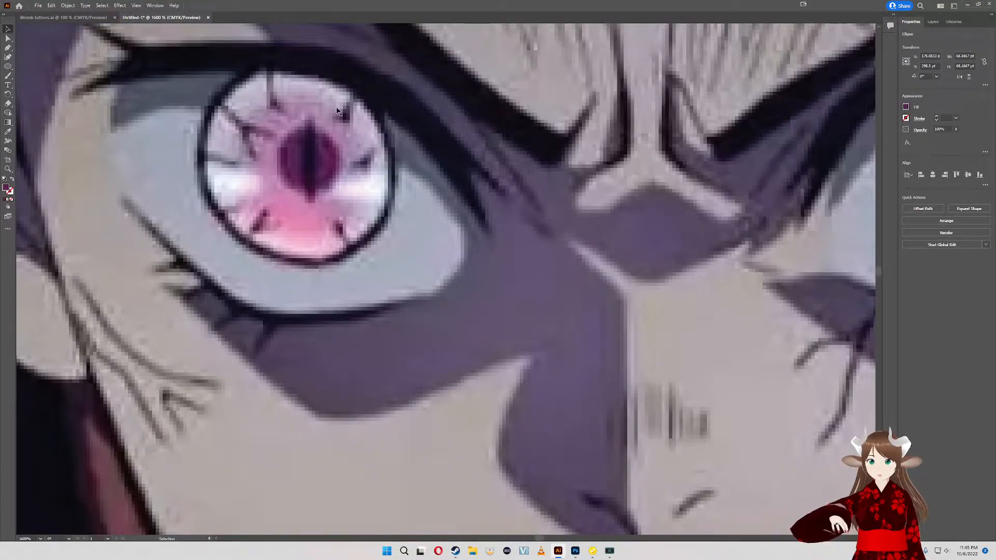
pyautogui.scroll(-6, 338, 110)
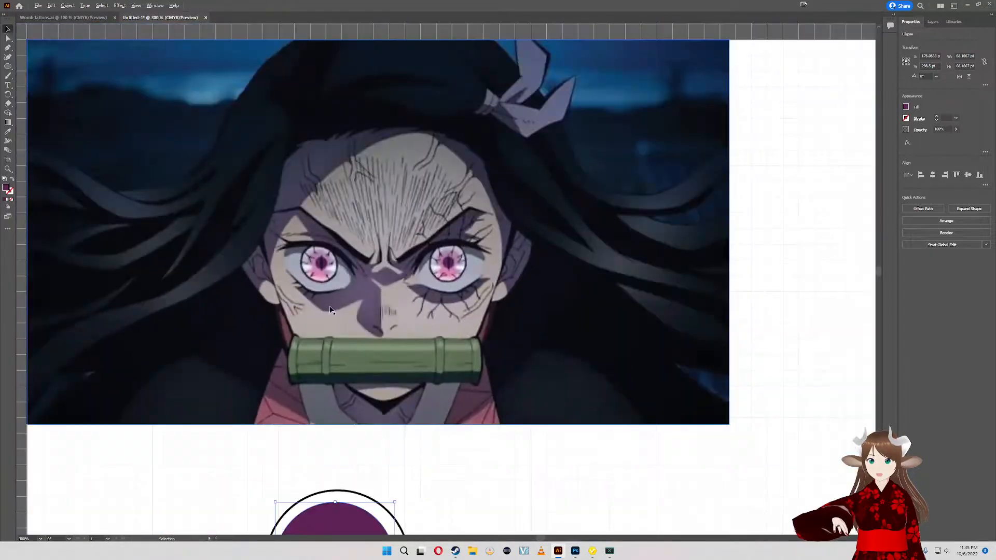
pyautogui.scroll(-2, 353, 405)
pyautogui.scroll(1, 340, 395)
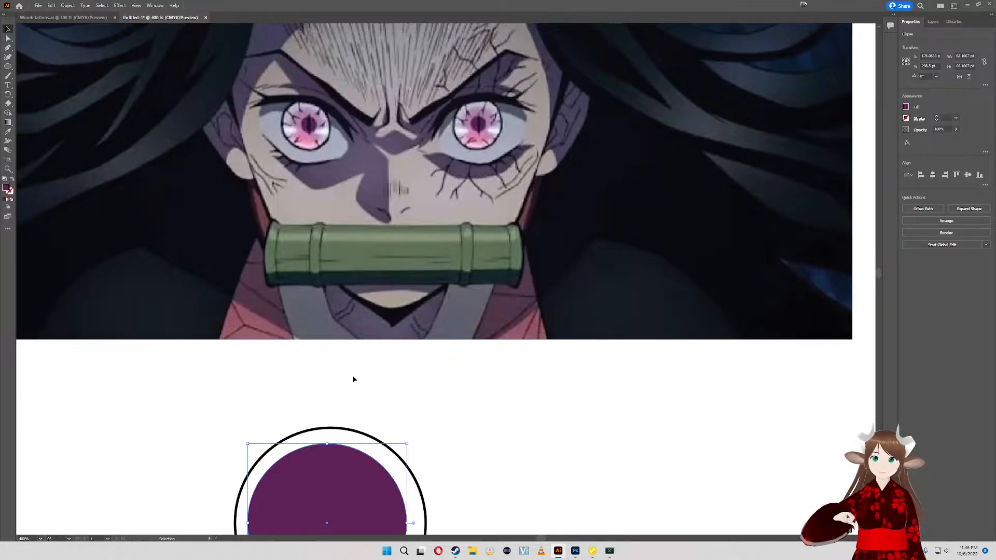
pyautogui.scroll(2, 414, 423)
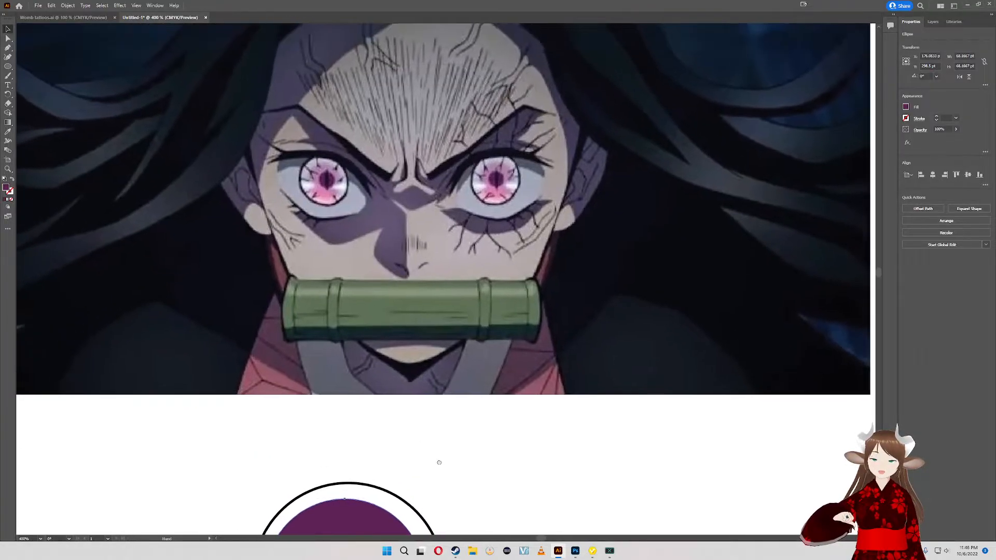
pyautogui.scroll(-3, 429, 377)
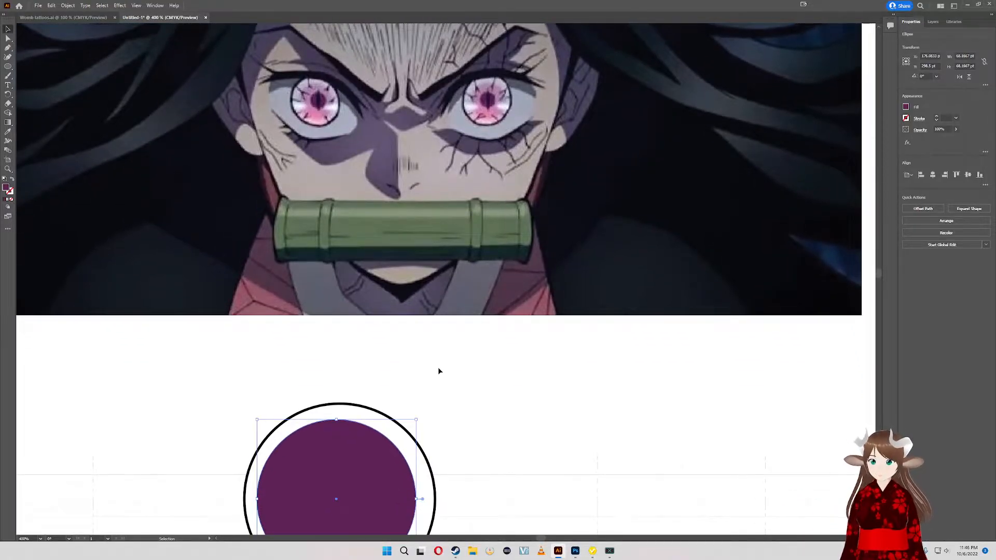
pyautogui.scroll(-1, 426, 361)
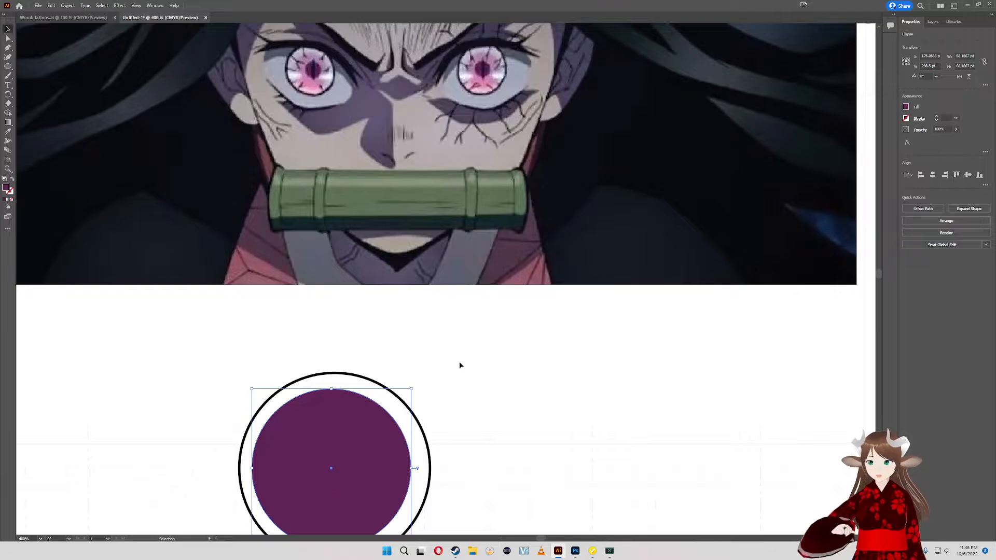
# - Switch to VRoid Studio and display the custom Eye Highlights items in the avatar's face settings
pyautogui.click(589, 552)
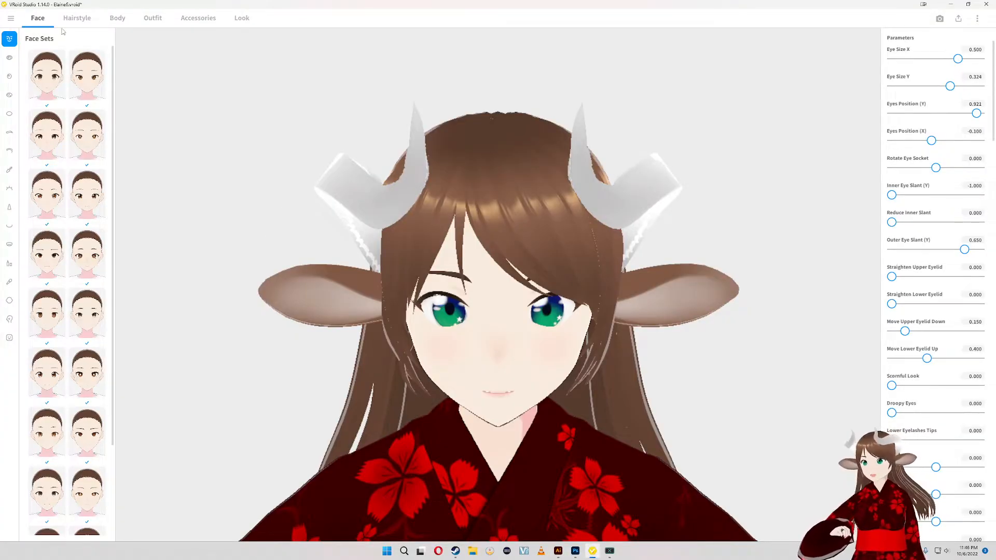
pyautogui.click(8, 58)
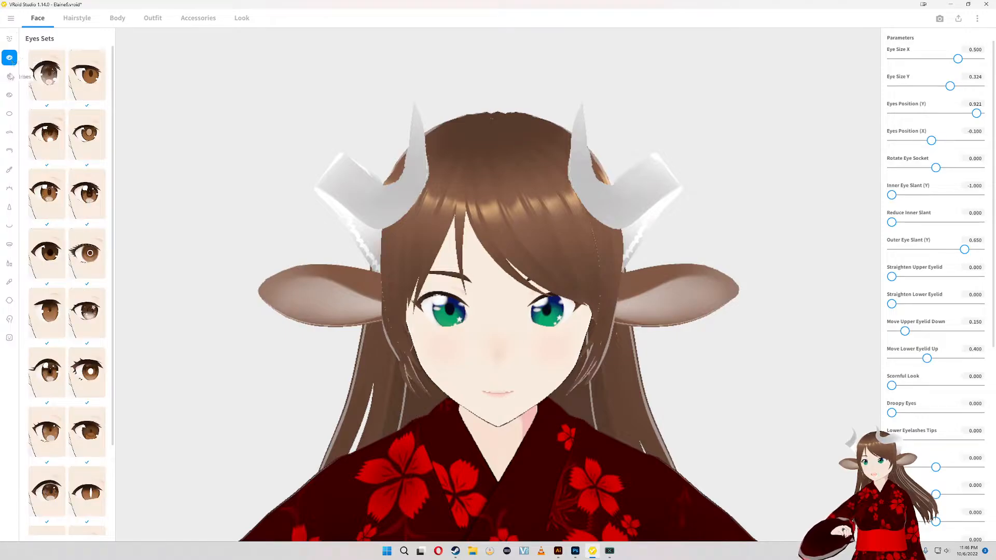
pyautogui.click(9, 76)
pyautogui.click(8, 96)
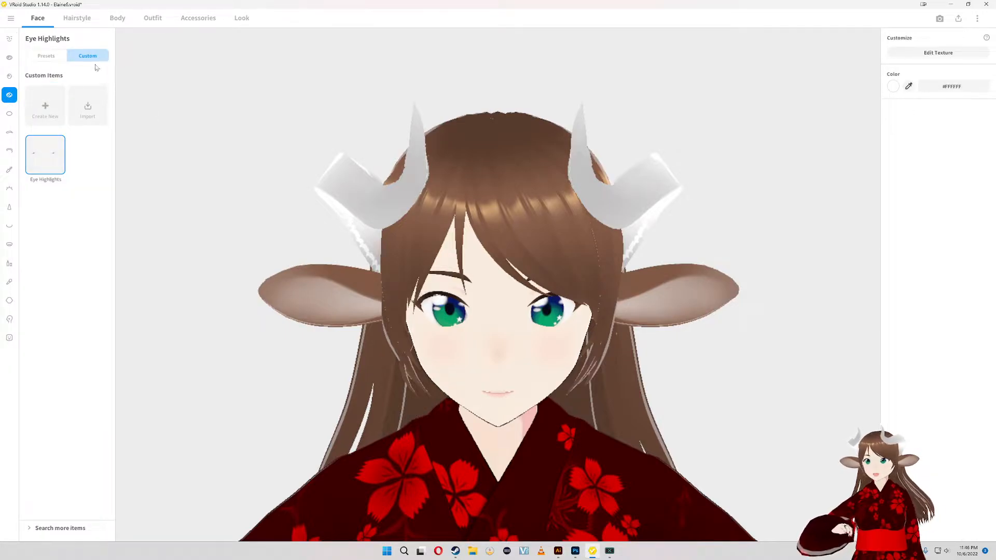
# - Create a new custom Eye Highlights item, compare it with the existing starred highlights on the face, and keep the existing one applied
pyautogui.click(41, 107)
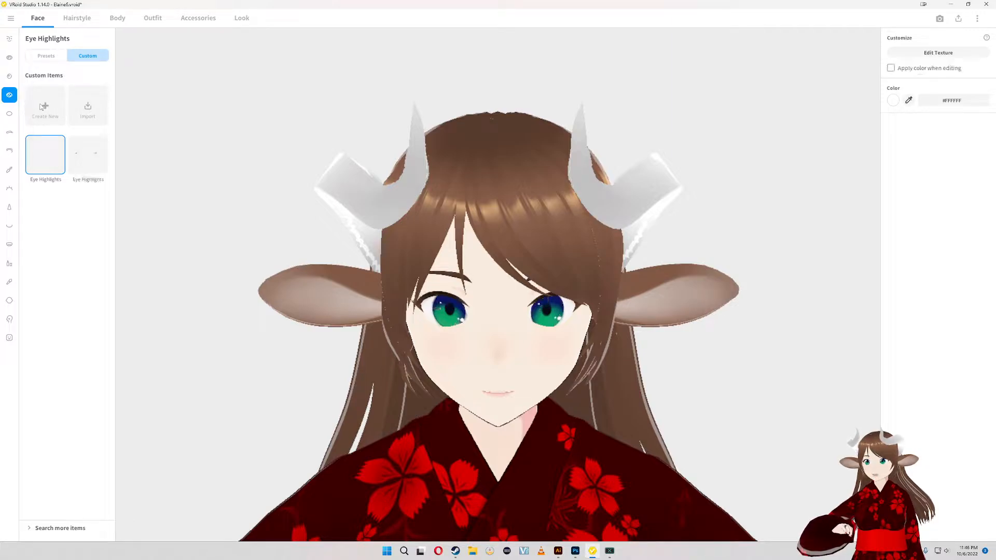
pyautogui.click(73, 152)
pyautogui.click(58, 157)
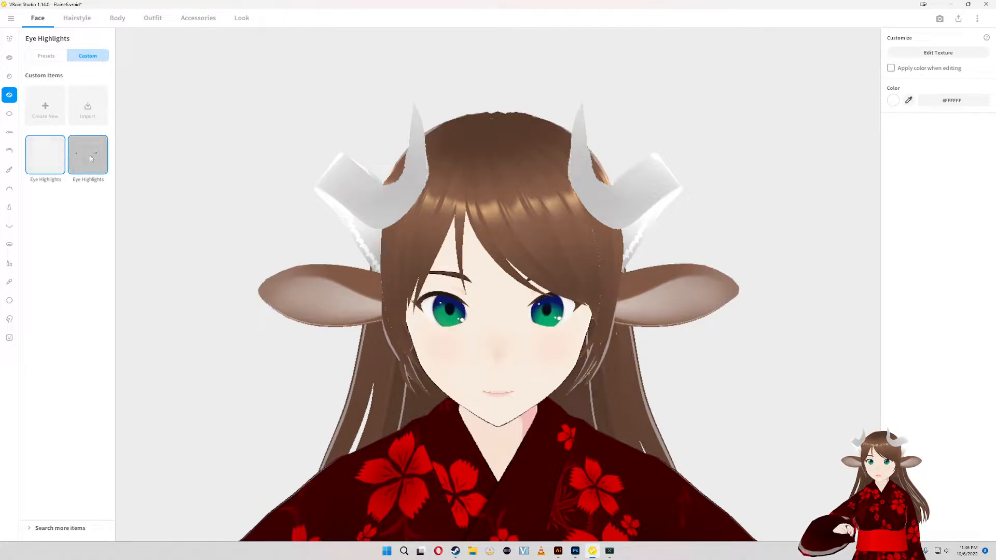
pyautogui.click(74, 159)
pyautogui.click(57, 155)
pyautogui.click(79, 160)
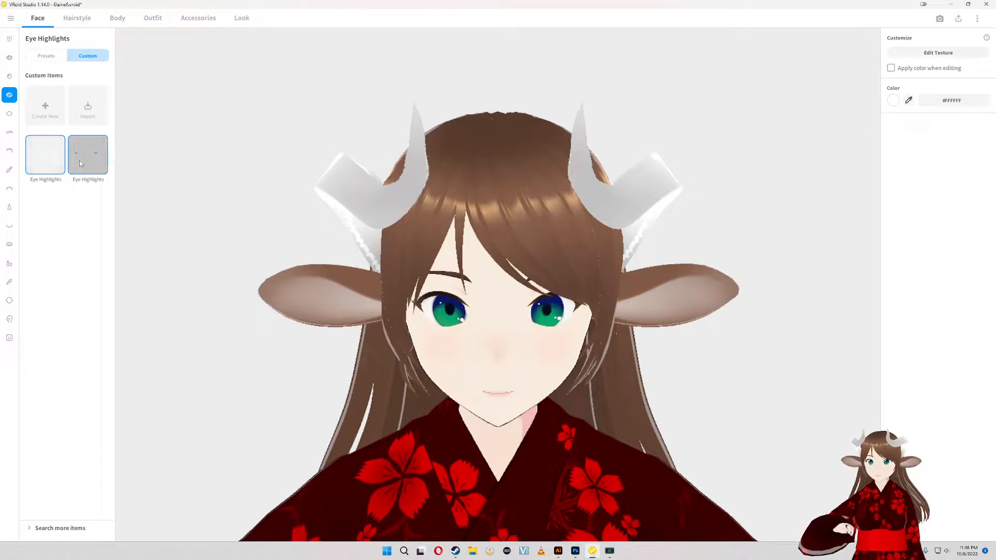
# - Open the existing Eye Highlights item in the Texture Editor and briefly check the avatar in the VSeeFace window
pyautogui.click(953, 53)
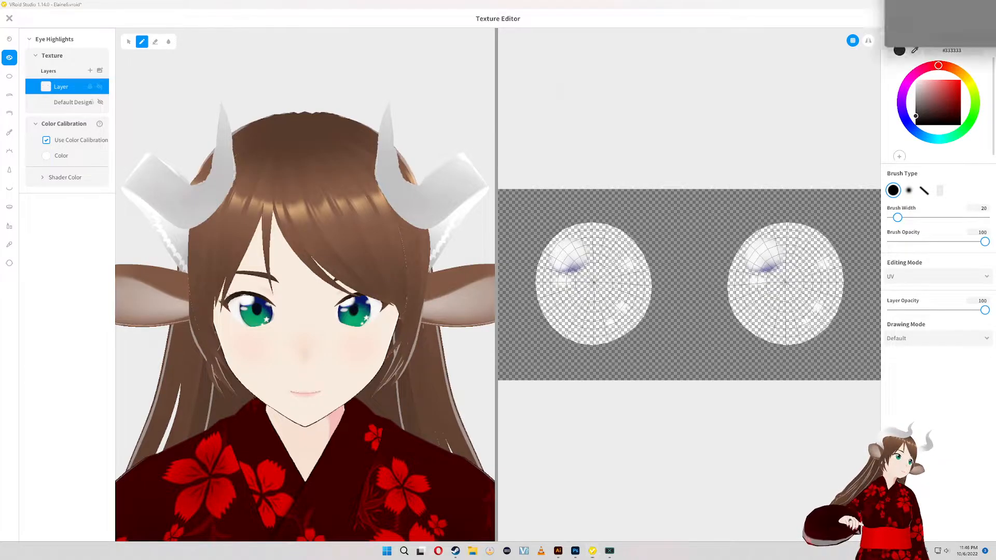
pyautogui.moveTo(995, 1); pyautogui.dragTo(570, 195)
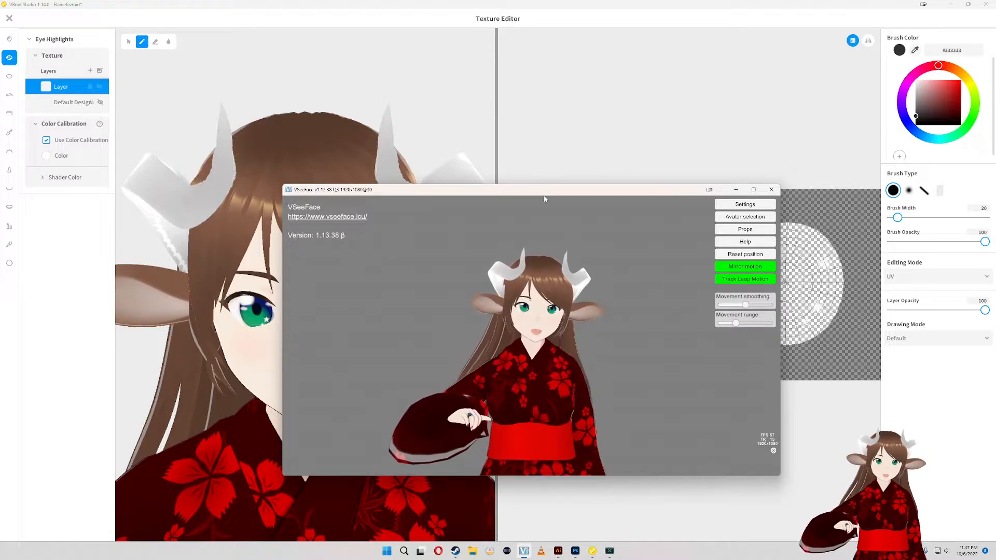
pyautogui.moveTo(546, 194); pyautogui.dragTo(995, 20)
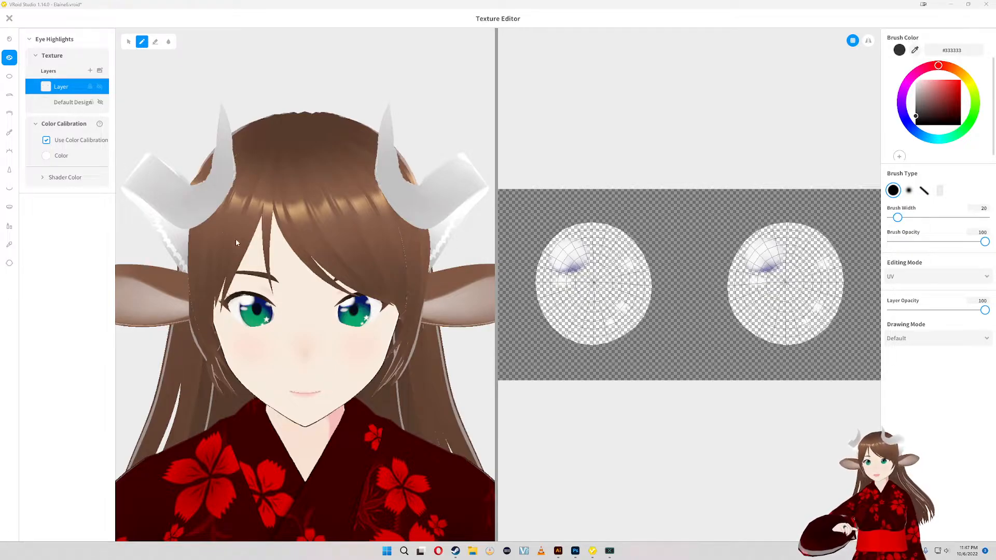
# - Add a new layer to the Scleras texture and preview the eyes with the Default Image layer hidden and shown
pyautogui.click(9, 77)
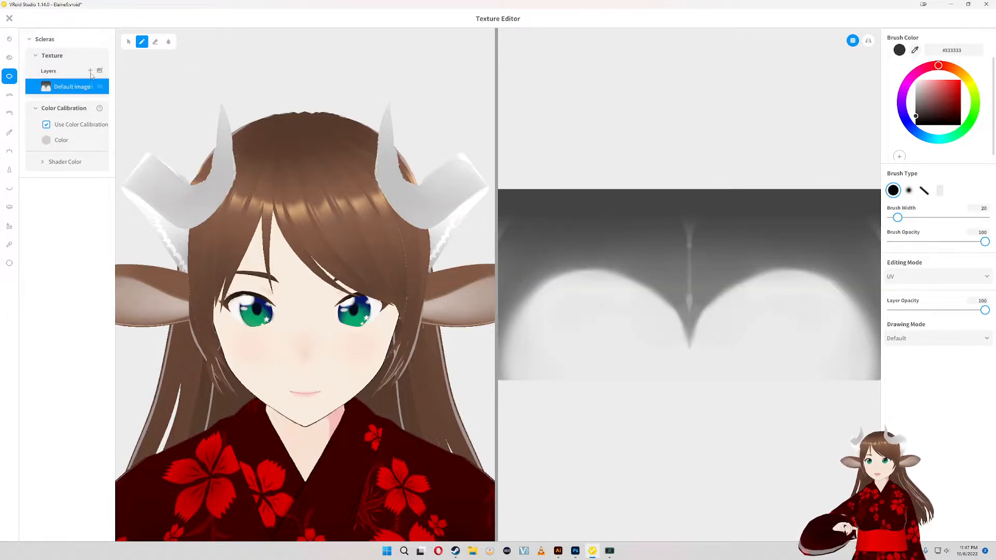
pyautogui.click(91, 71)
pyautogui.click(101, 107)
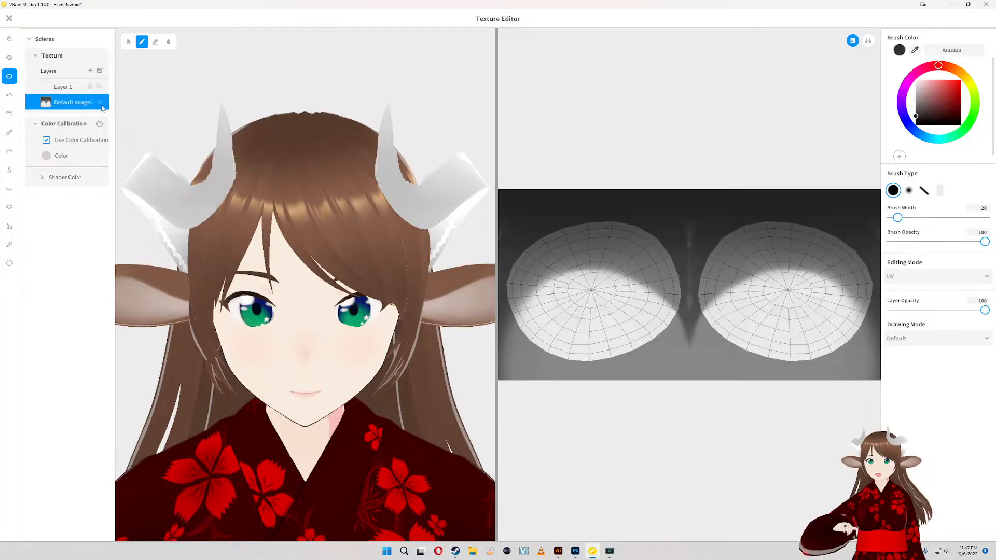
pyautogui.click(99, 102)
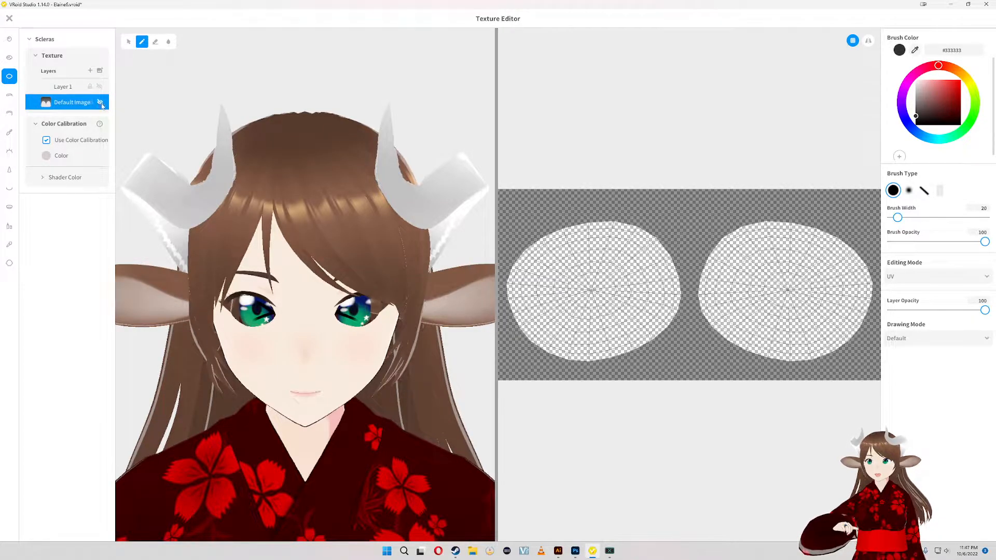
pyautogui.click(100, 103)
pyautogui.click(100, 103)
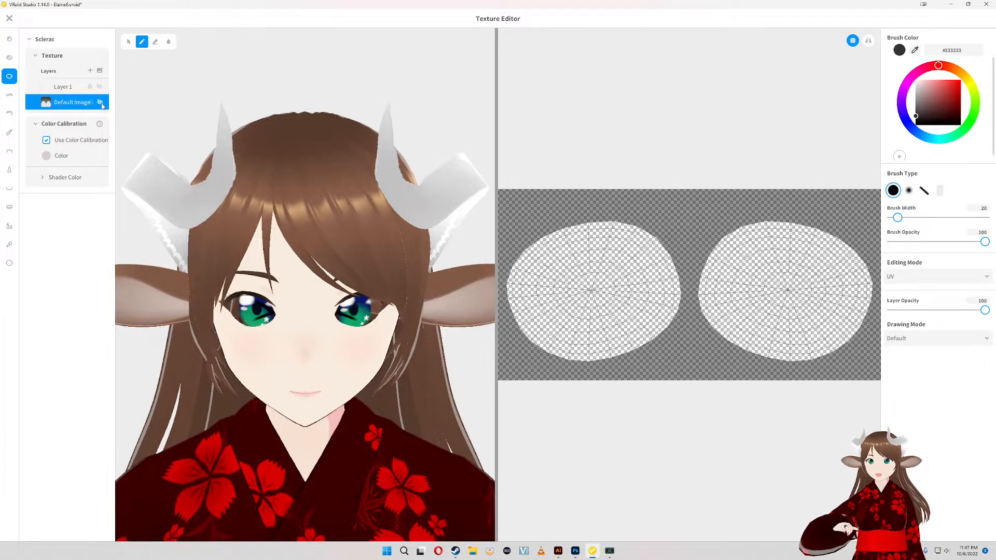
pyautogui.click(101, 103)
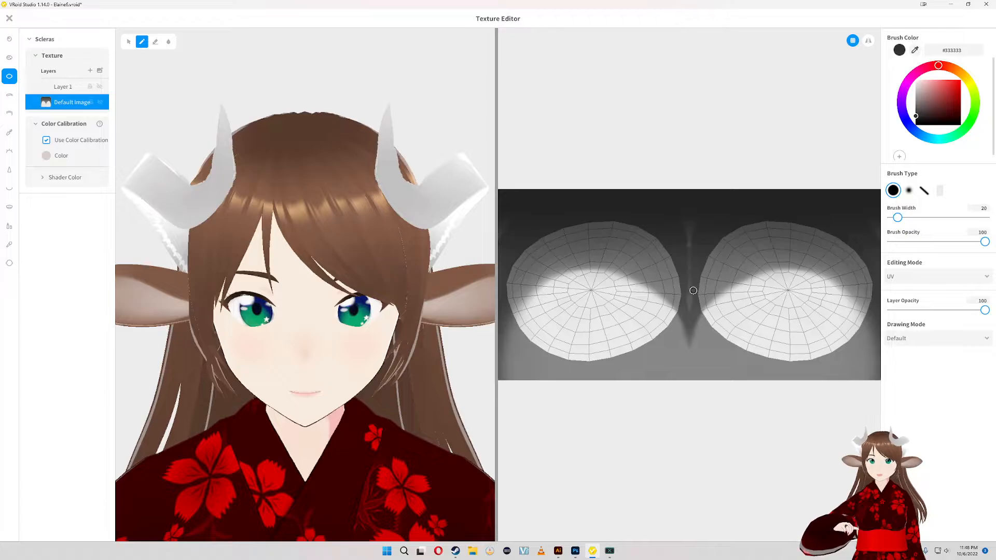
# - Look through the Eyebrows and Eye Highlights textures, including the Default Design layer's mesh guide
pyautogui.click(9, 95)
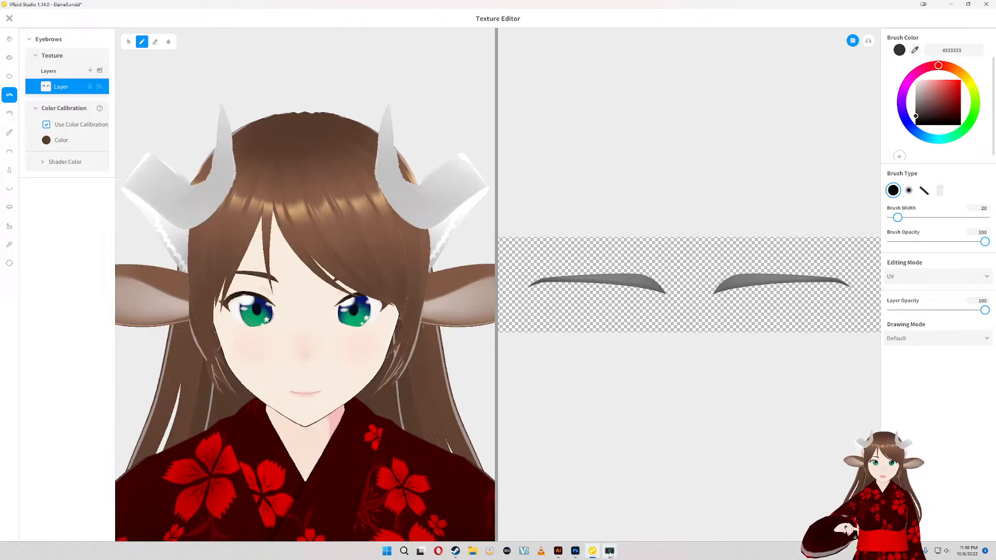
pyautogui.click(9, 75)
pyautogui.click(9, 60)
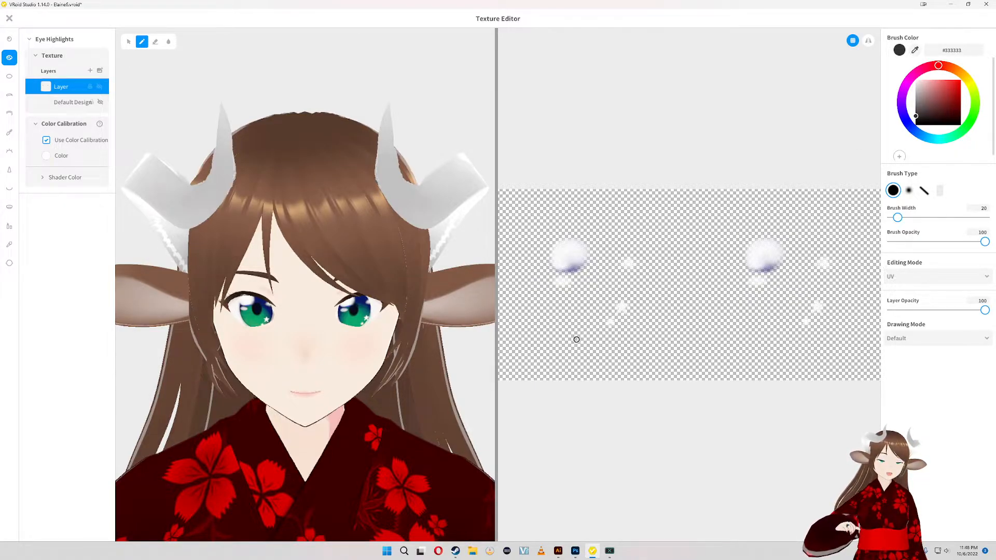
pyautogui.click(66, 100)
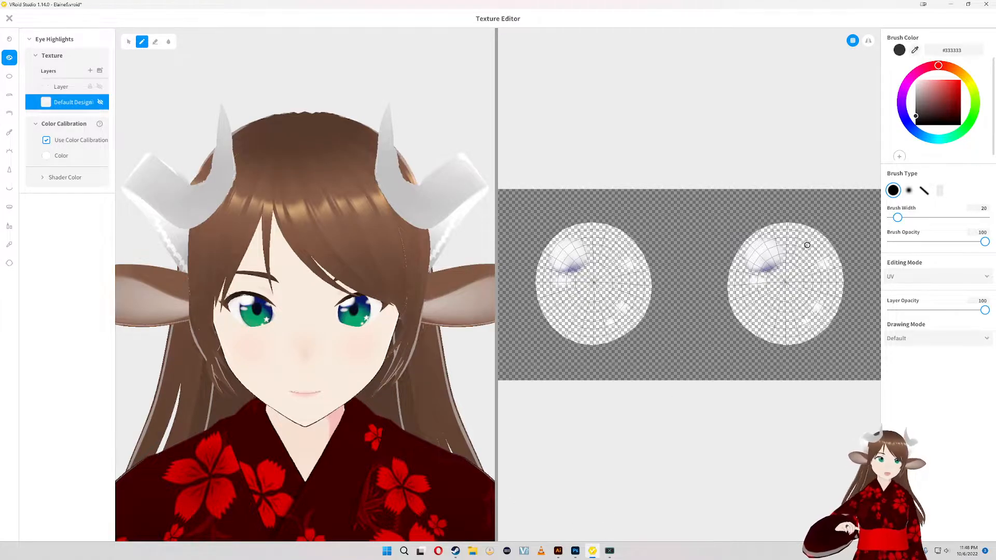
# - Close the Texture Editor, saving the edited Irises and Scleras as new items
pyautogui.click(9, 19)
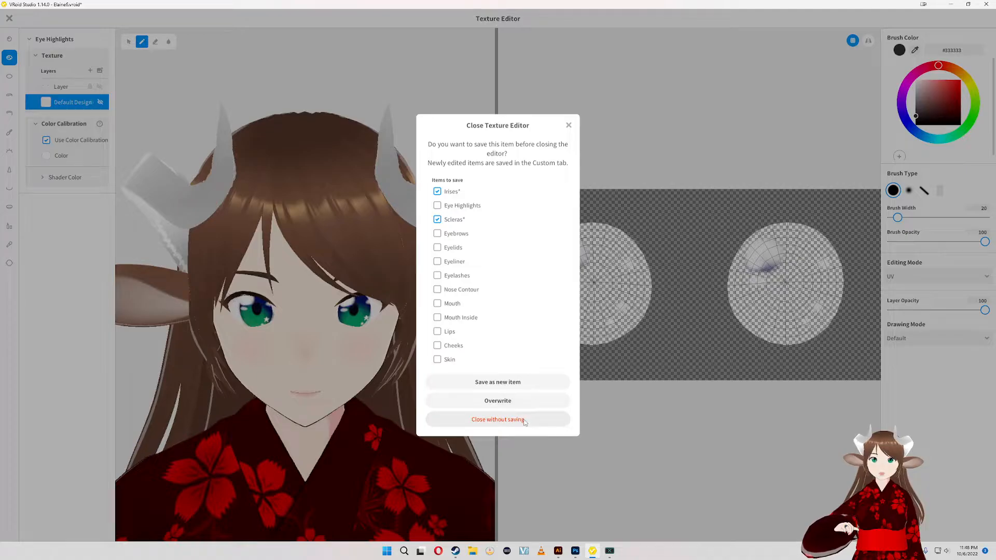
pyautogui.click(478, 385)
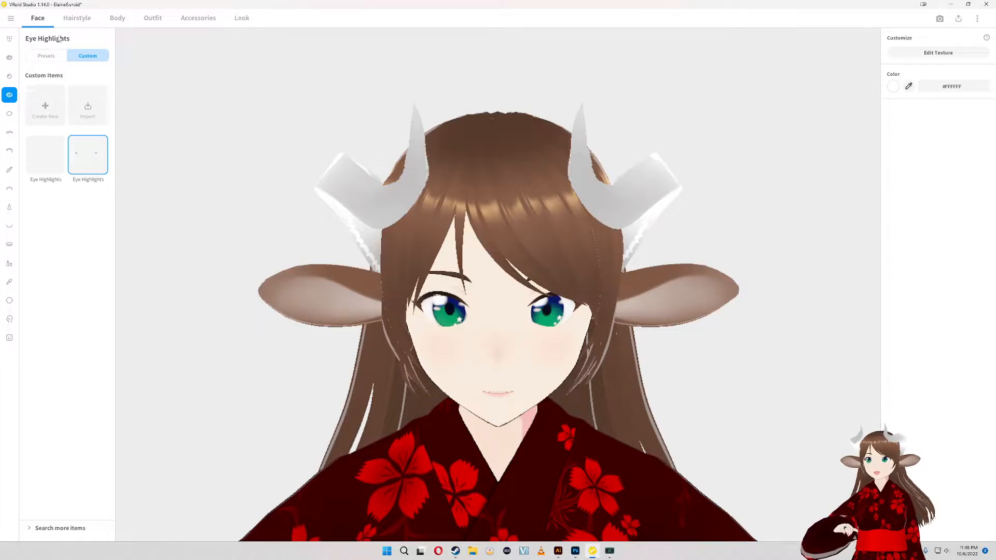
pyautogui.click(77, 18)
pyautogui.click(38, 18)
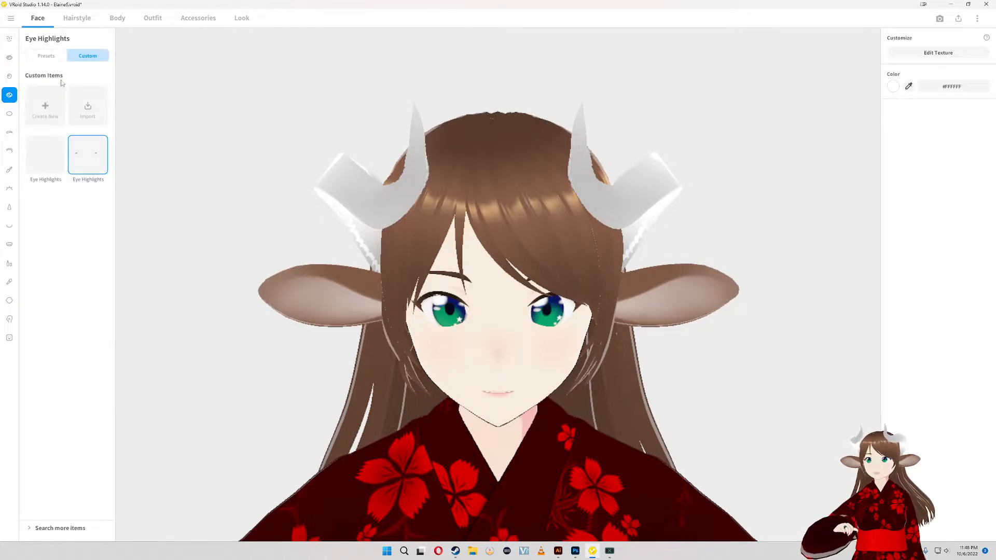
pyautogui.click(63, 58)
pyautogui.click(81, 55)
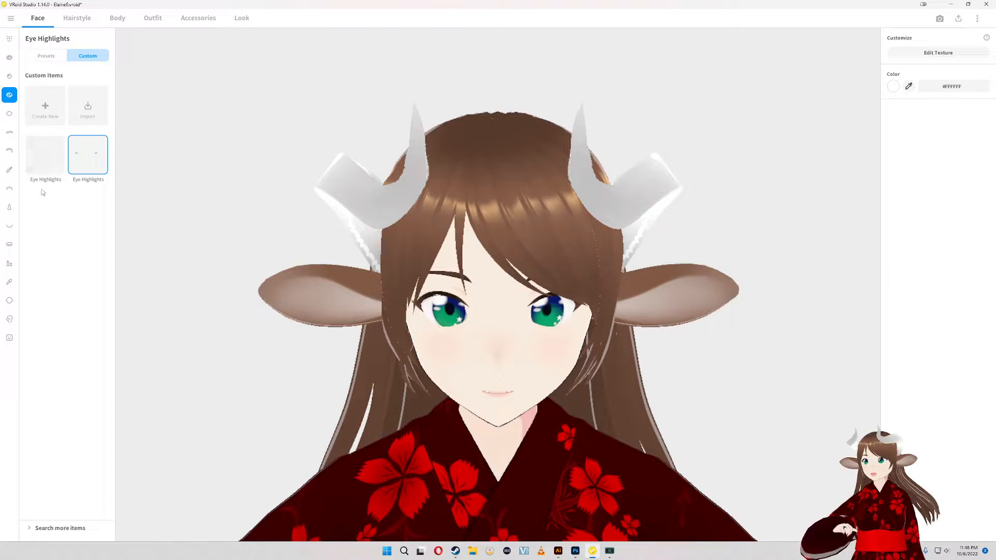
pyautogui.click(69, 529)
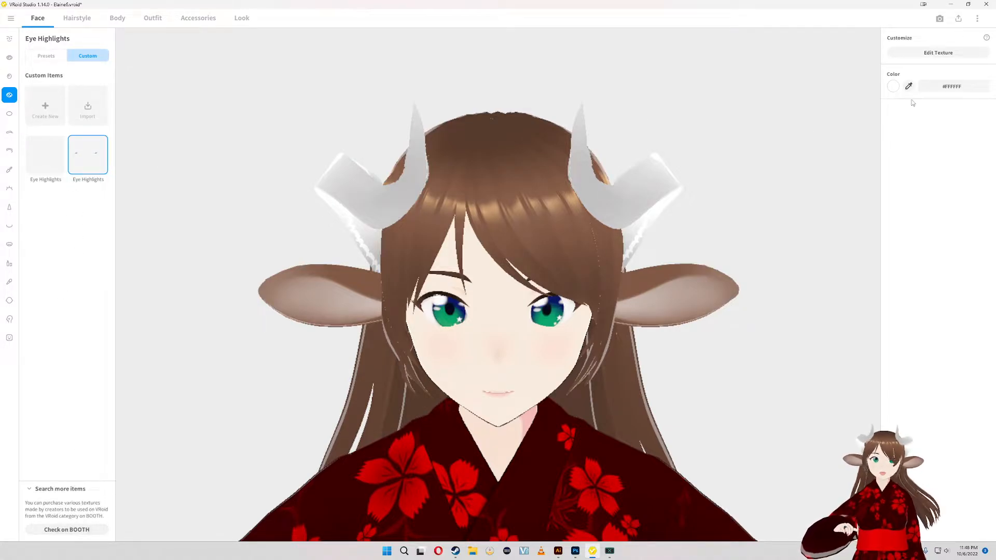
pyautogui.click(977, 18)
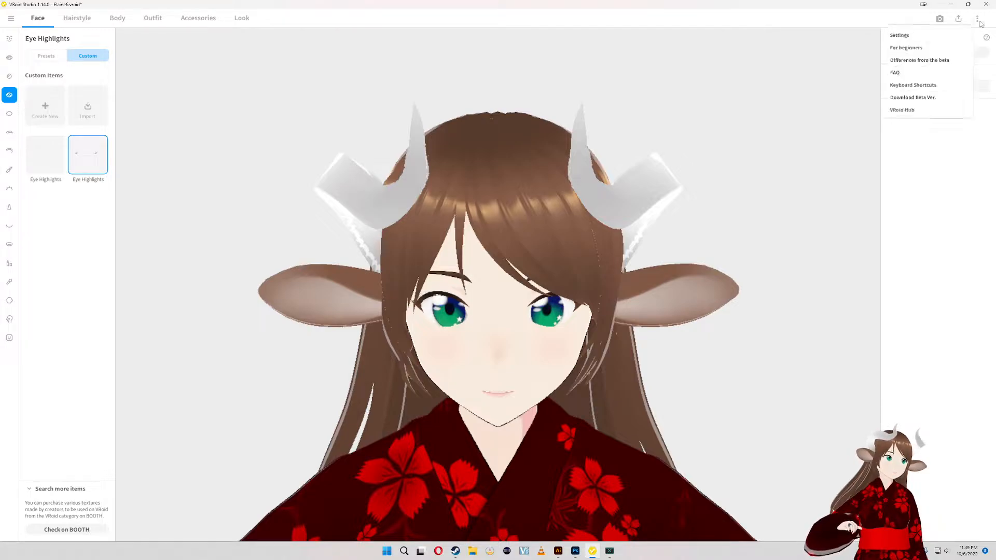
pyautogui.click(908, 234)
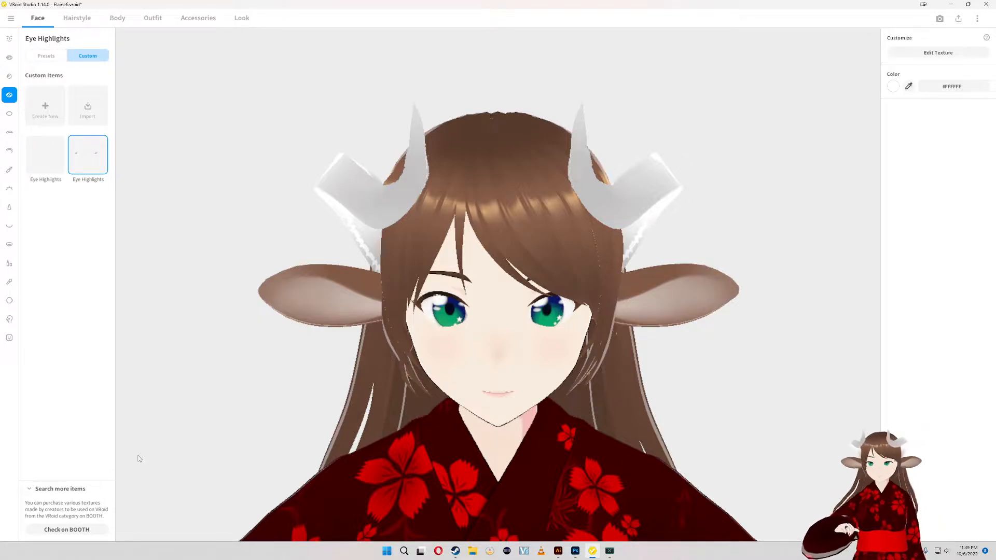
pyautogui.click(51, 488)
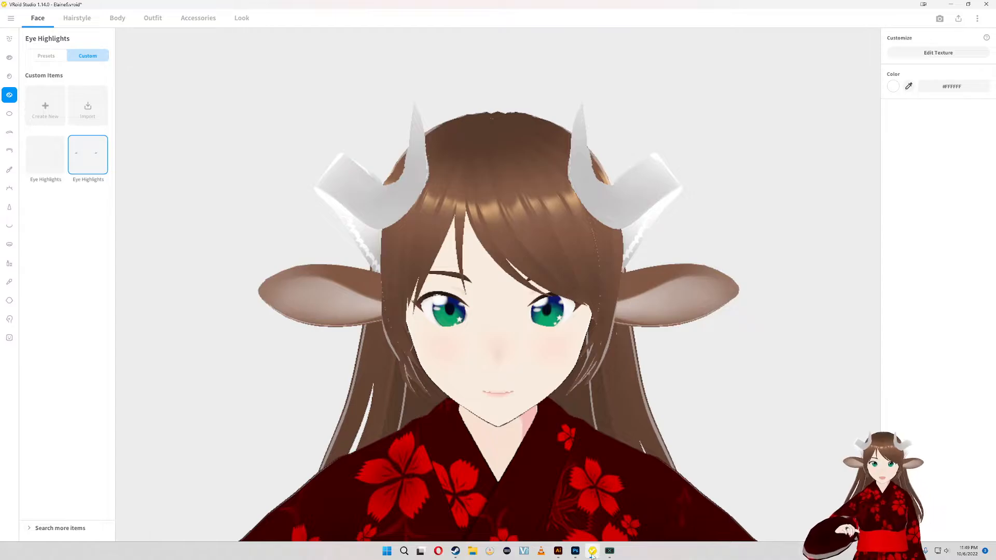
# - Switch back to Adobe Illustrator and bring the purple circle below the reference image into view
pyautogui.click(559, 551)
pyautogui.moveTo(480, 360); pyautogui.dragTo(488, 314)
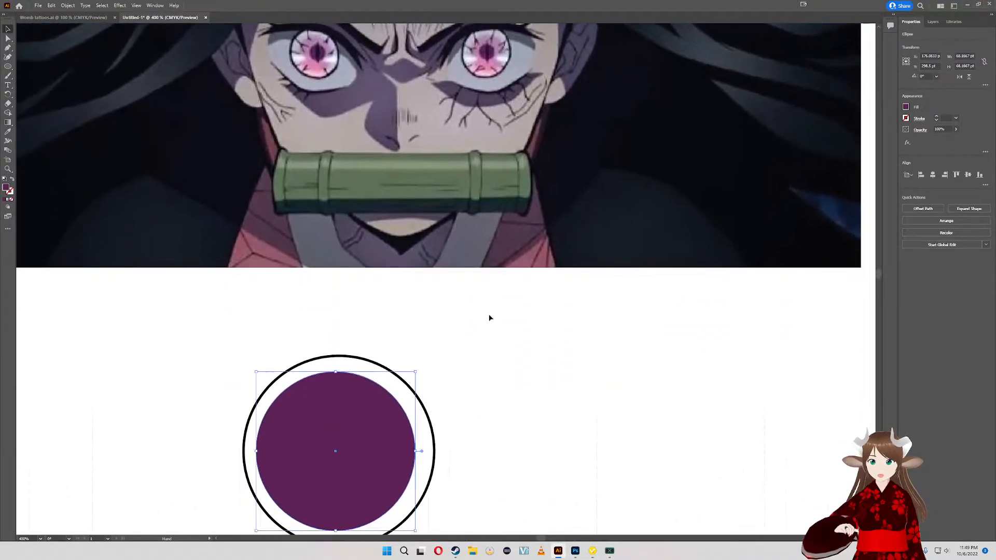
# - Centre the large purple circle inside the black ring, over the smaller purple pupil circle
pyautogui.moveTo(397, 448); pyautogui.dragTo(681, 328)
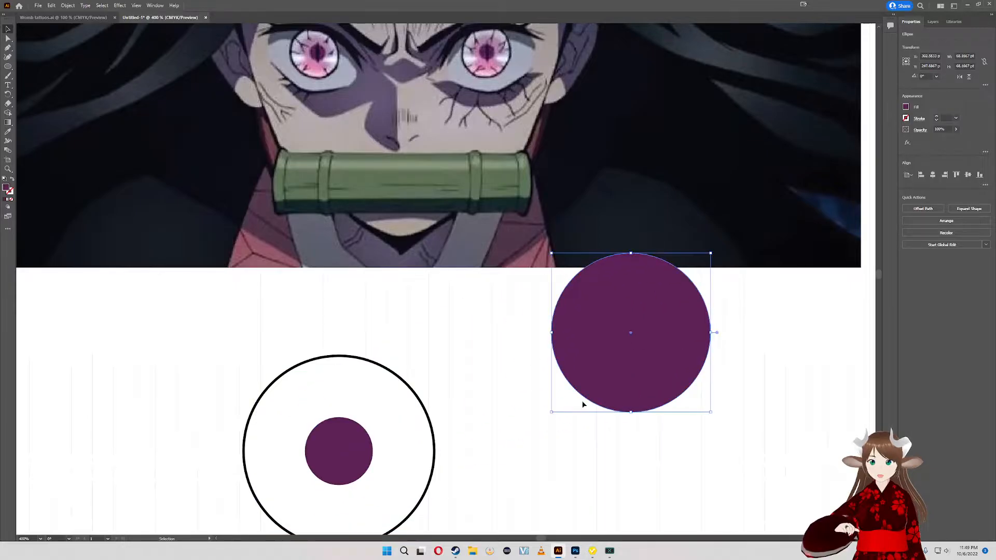
pyautogui.moveTo(626, 373); pyautogui.dragTo(333, 493)
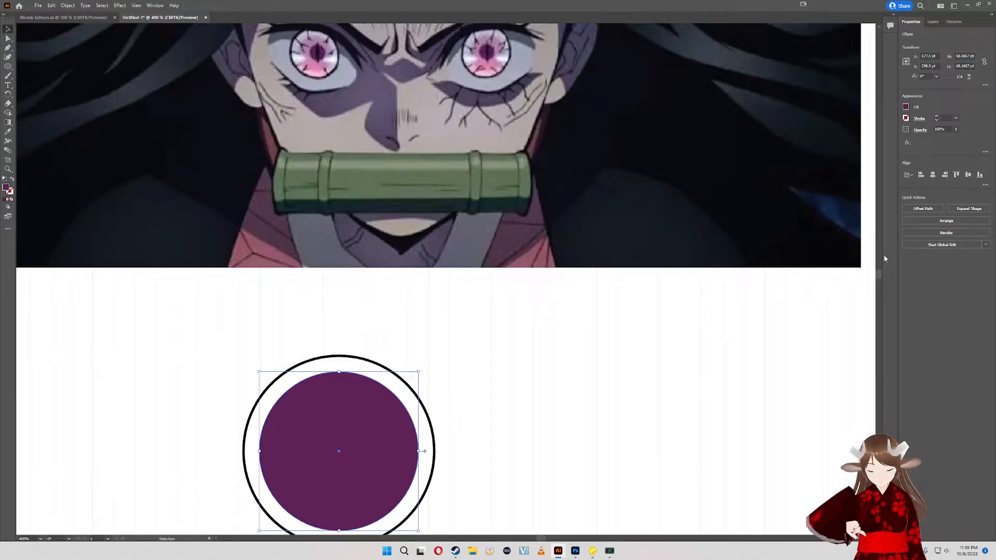
pyautogui.hotkey('ctrl', 'shift', '[')
pyautogui.hotkey('ctrl', 'z')
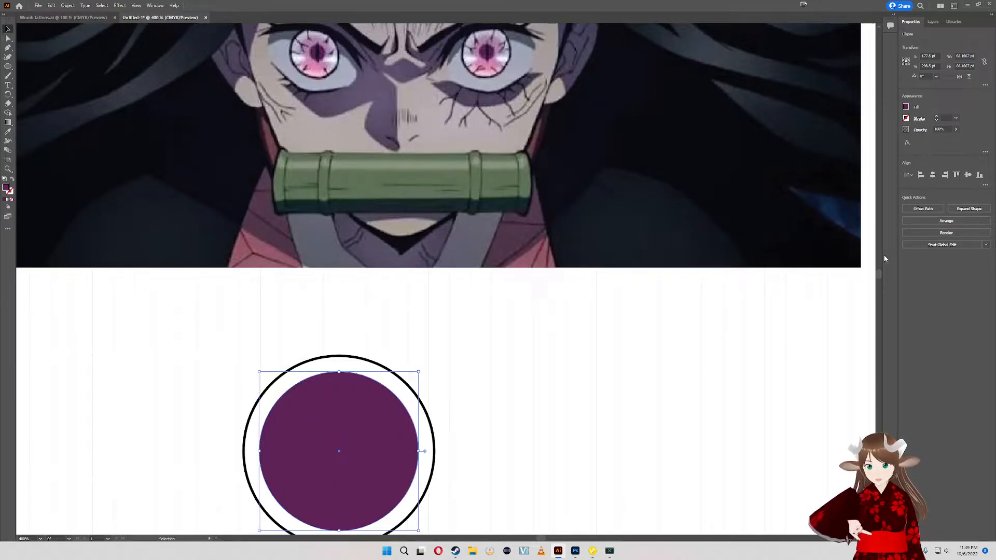
# - Lower the large purple circle's opacity to about 28%
pyautogui.click(955, 130)
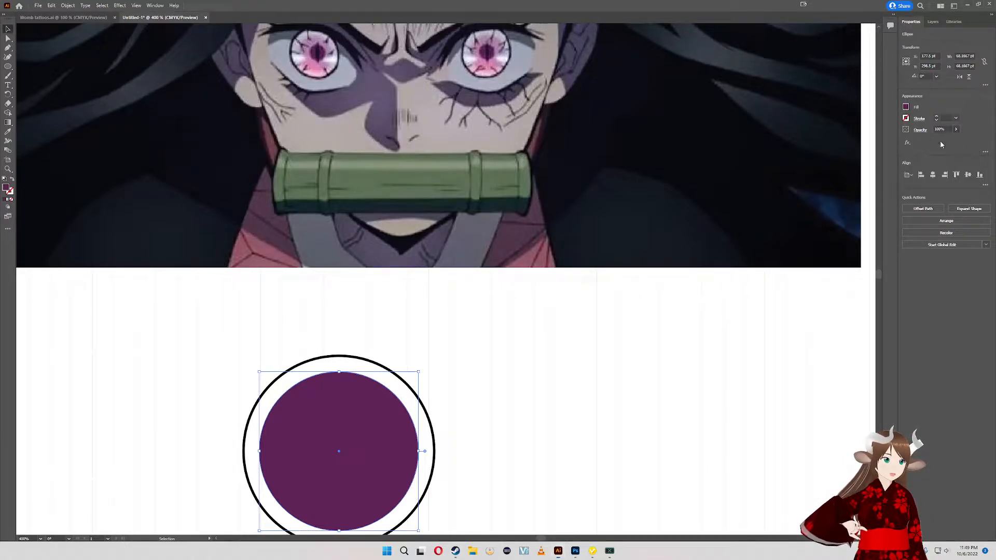
pyautogui.click(949, 130)
pyautogui.click(956, 130)
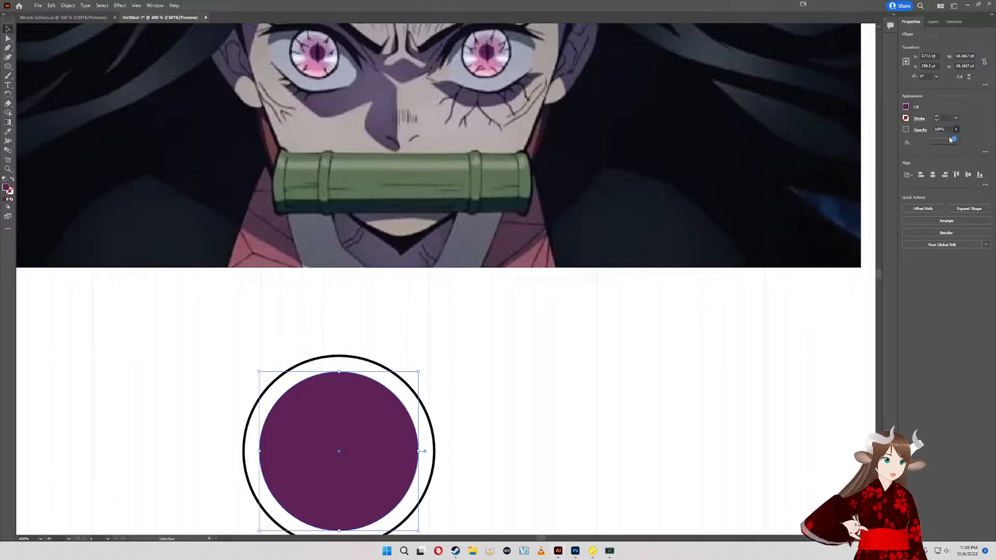
pyautogui.moveTo(956, 141); pyautogui.dragTo(936, 141)
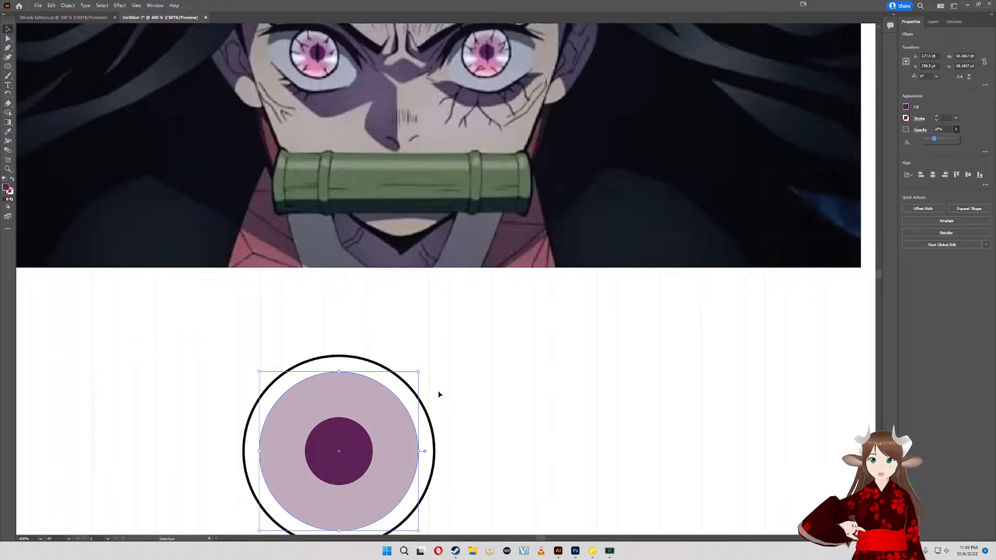
# - Adjust the translucent circle to about 68.5 pt in diameter and reposition it around the pupil inside the black ring
pyautogui.moveTo(410, 384); pyautogui.dragTo(407, 412)
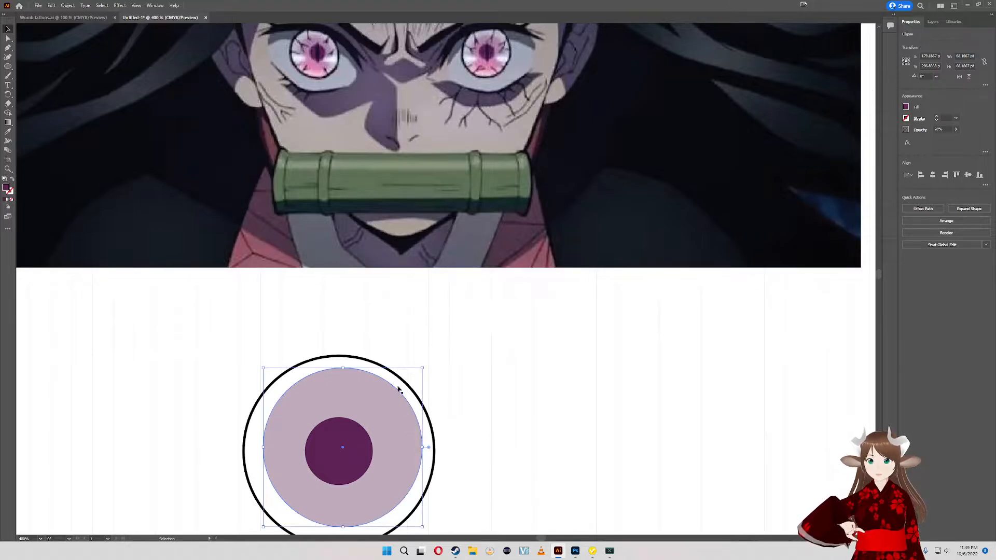
pyautogui.moveTo(420, 446); pyautogui.dragTo(430, 447)
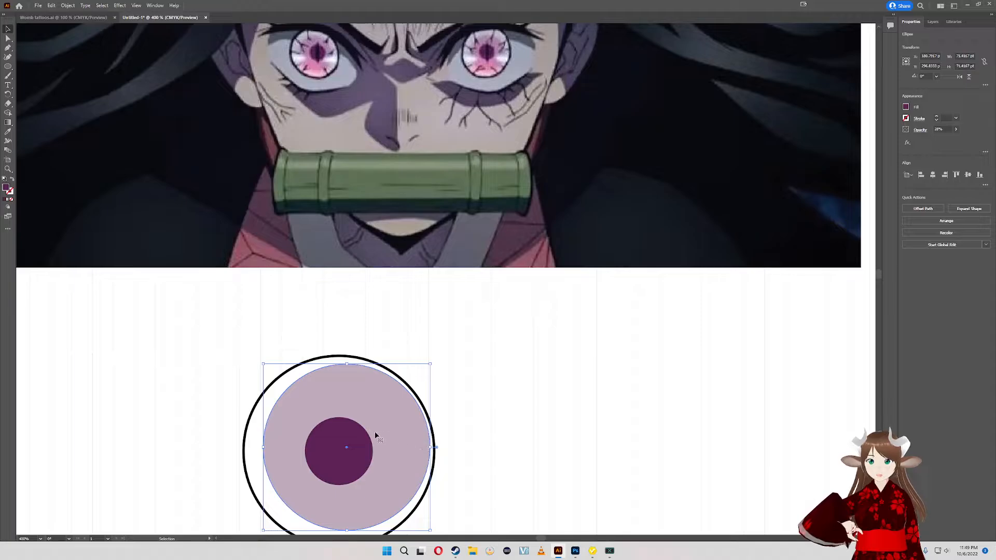
pyautogui.moveTo(371, 434); pyautogui.dragTo(365, 436)
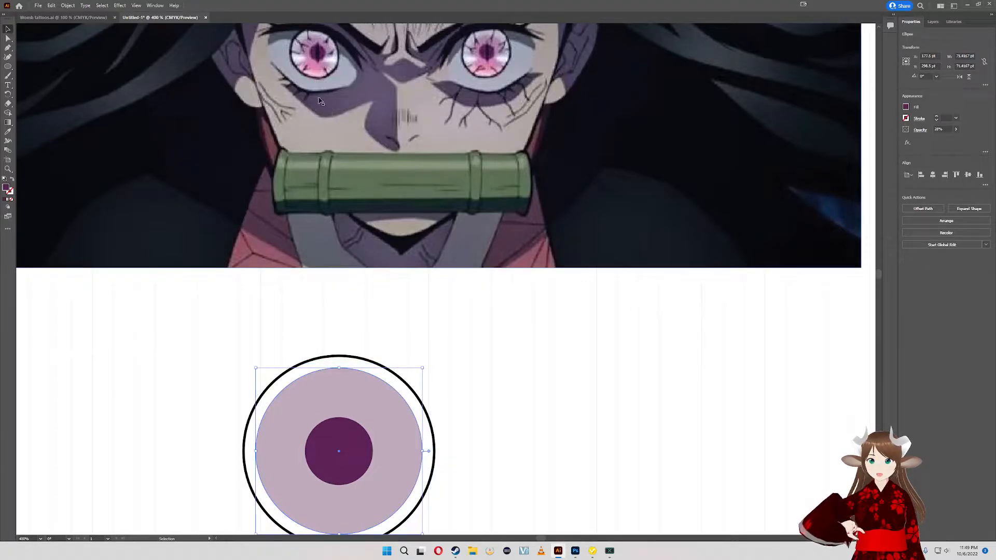
pyautogui.moveTo(420, 370); pyautogui.dragTo(415, 372)
pyautogui.moveTo(383, 403); pyautogui.dragTo(390, 401)
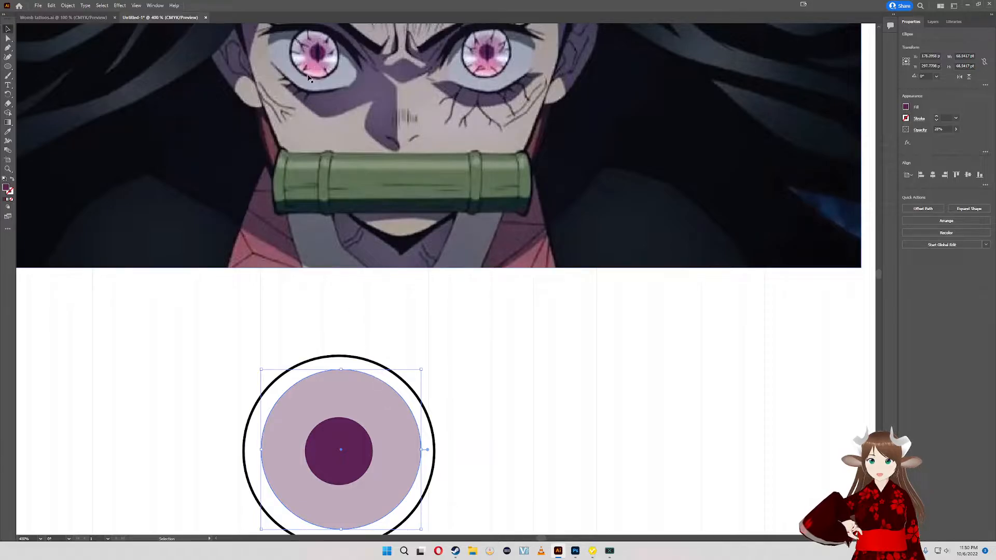
# - Fill the large translucent circle with the mauve sampled from the upper iris of the reference eye
pyautogui.scroll(4, 331, 82)
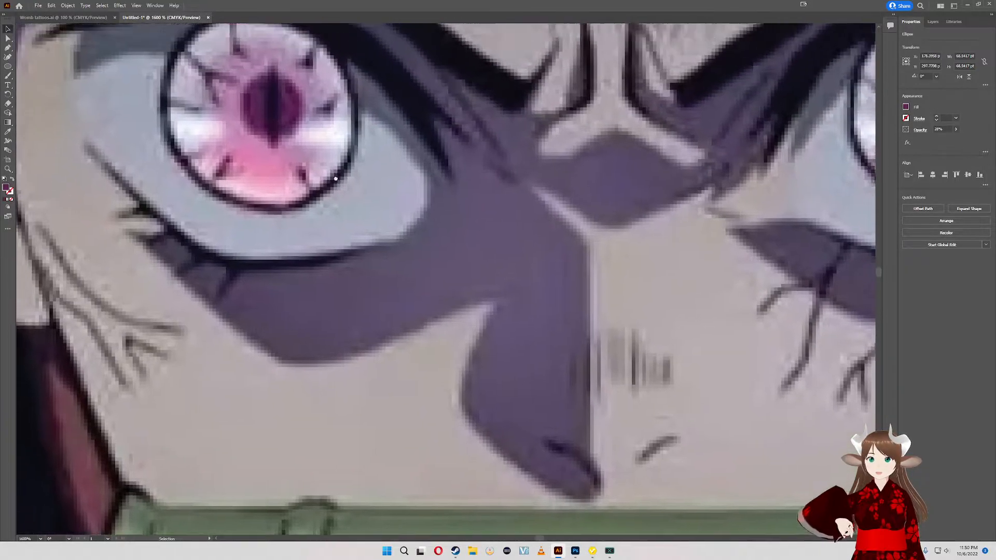
pyautogui.scroll(-3, 322, 108)
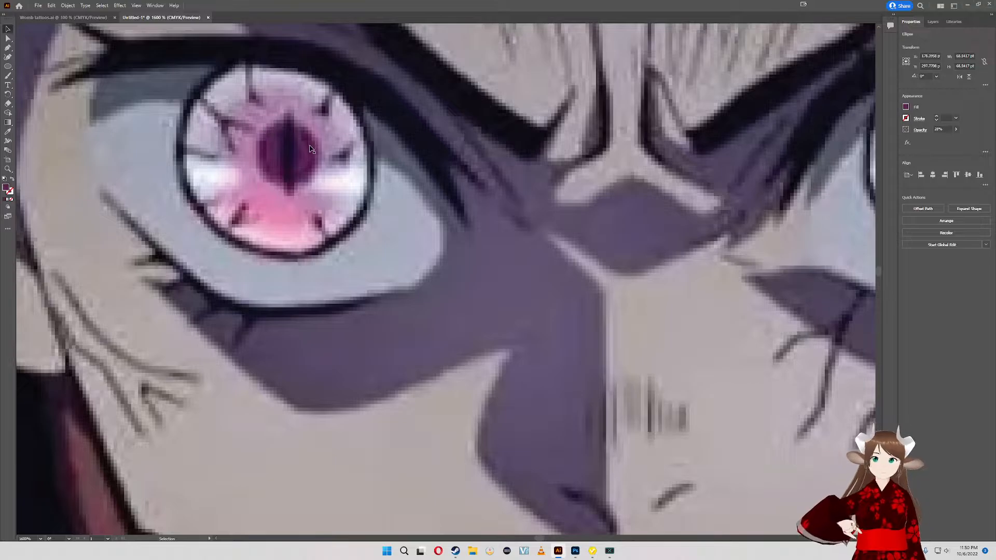
pyautogui.scroll(-3, 312, 151)
pyautogui.scroll(1, 304, 148)
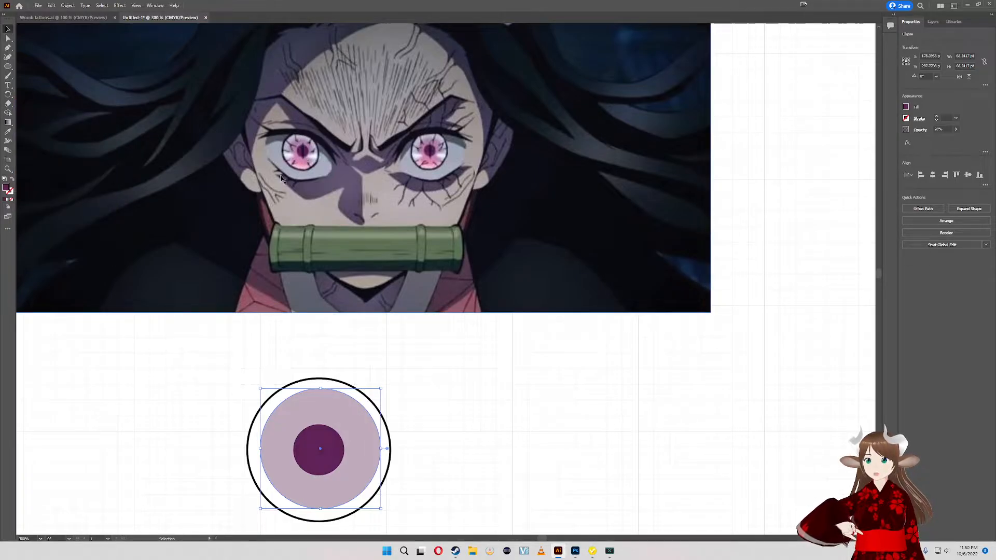
pyautogui.click(8, 132)
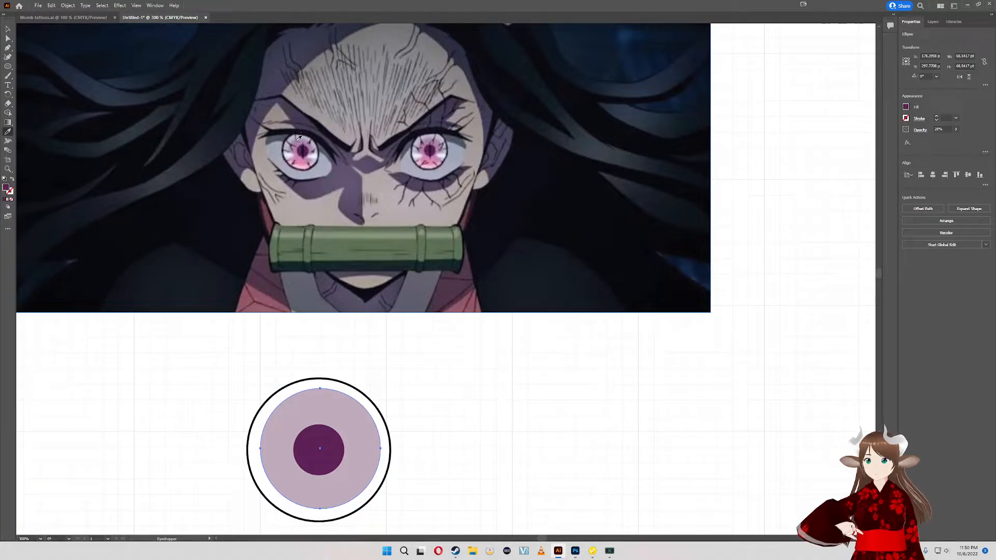
pyautogui.click(302, 141)
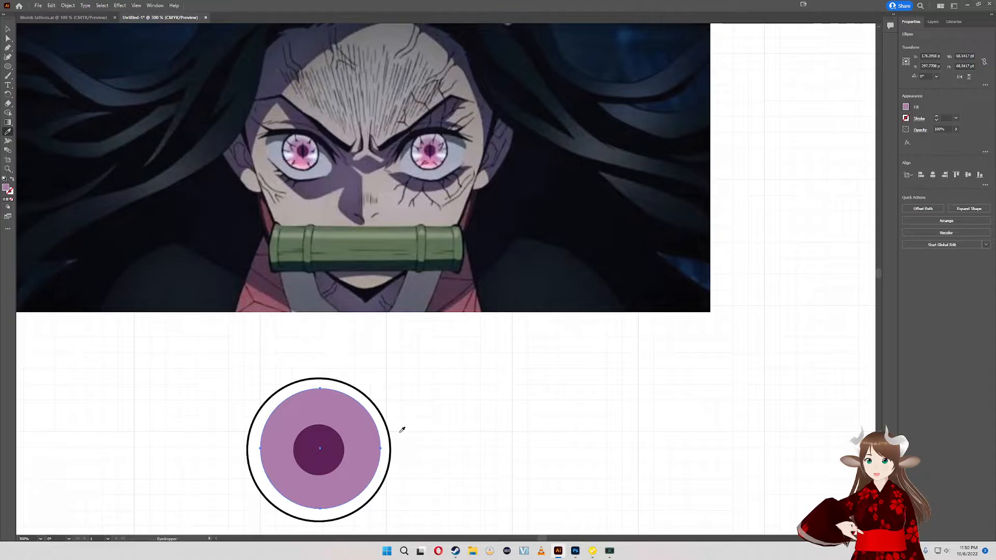
# - Try different opacities on the mauve circle and set it to 40%, keeping its mauve fill
pyautogui.click(956, 130)
pyautogui.moveTo(939, 141); pyautogui.dragTo(944, 143)
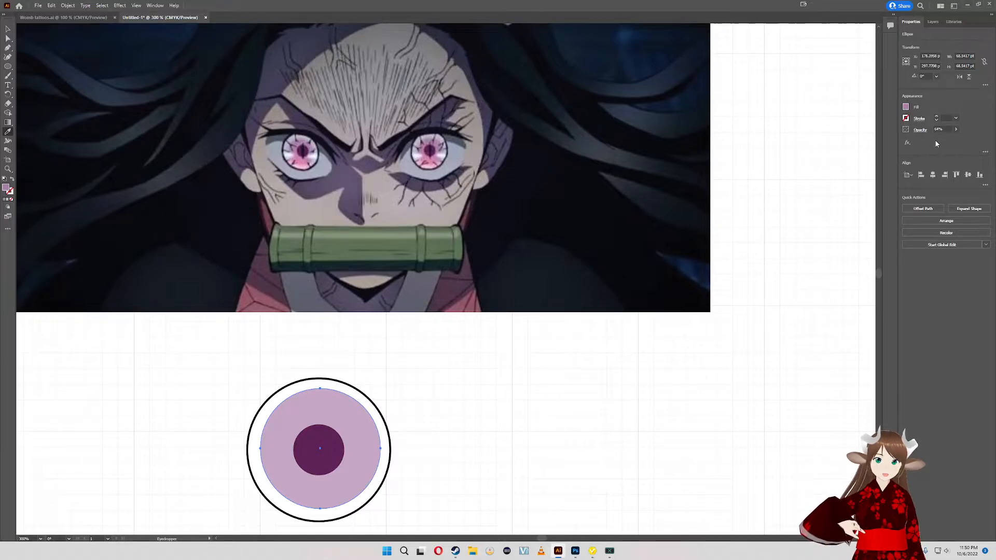
pyautogui.doubleClick(938, 129)
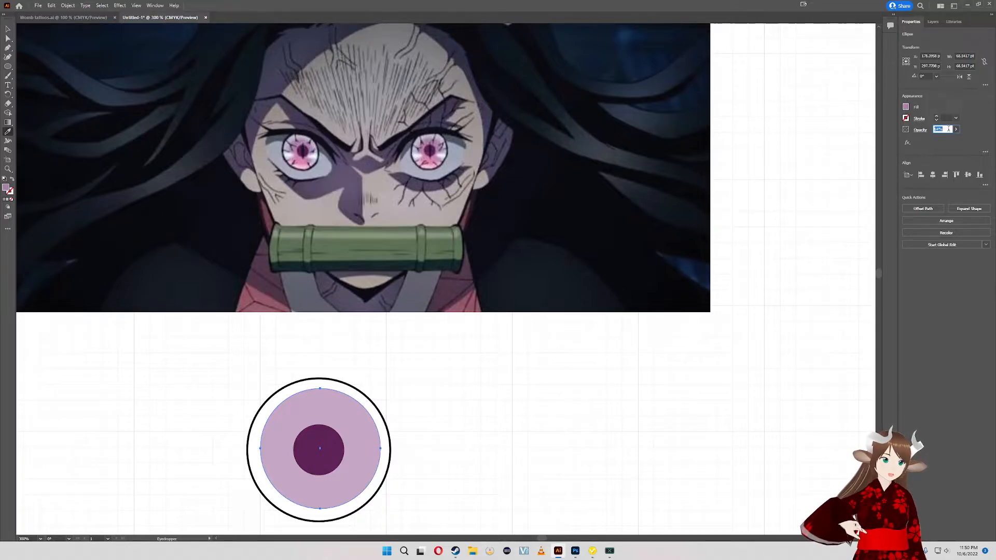
pyautogui.write('50')
pyautogui.press('Return')
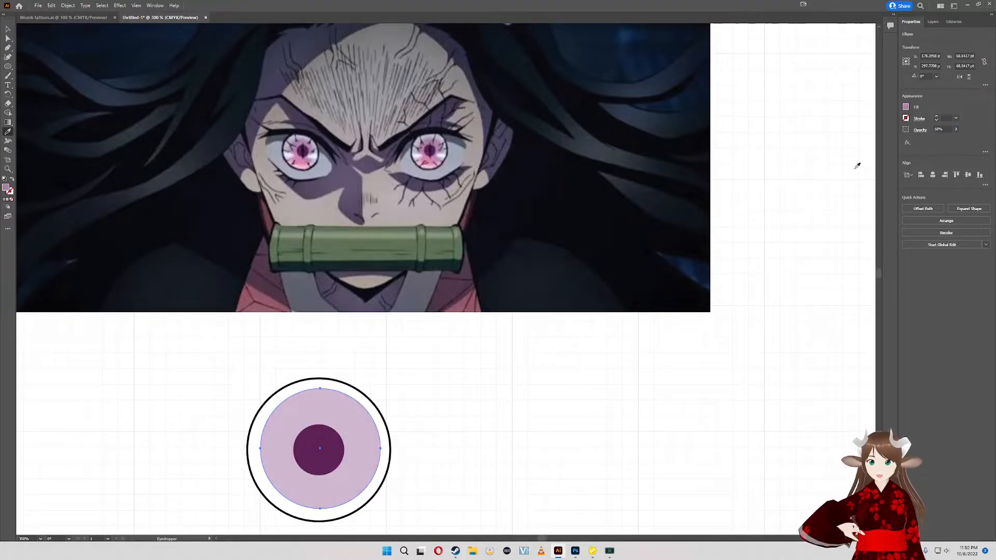
pyautogui.click(948, 129)
pyautogui.write('40')
pyautogui.press('Return')
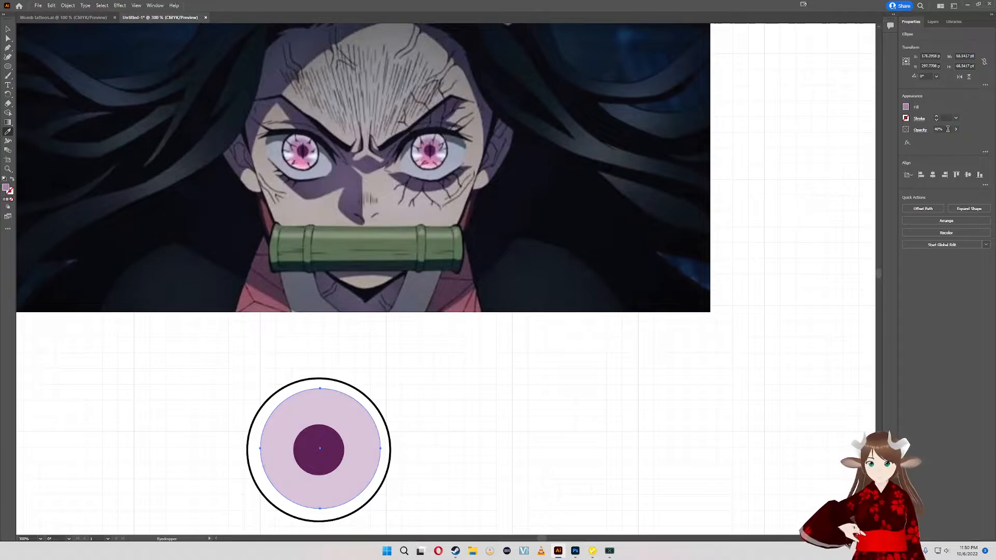
pyautogui.click(608, 383)
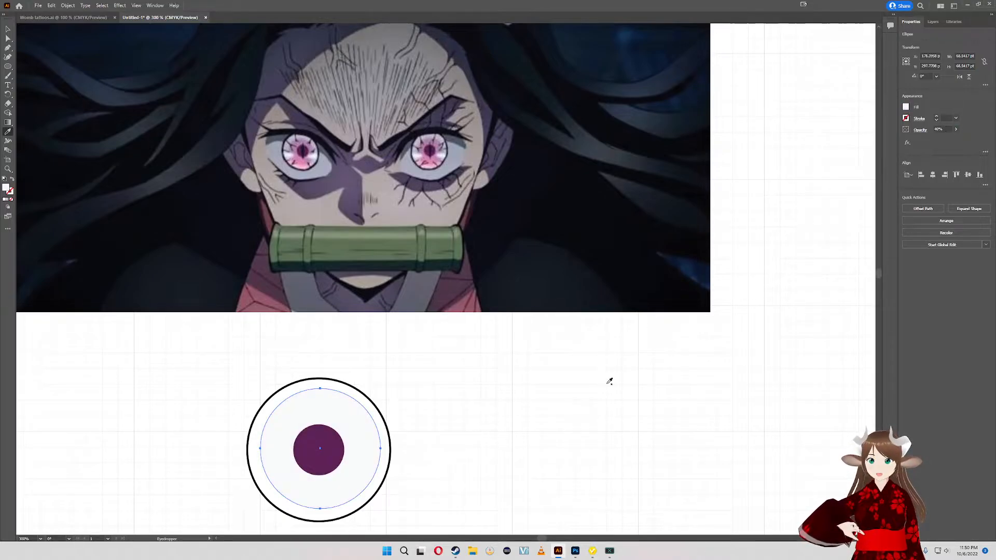
pyautogui.hotkey('ctrl', 'z')
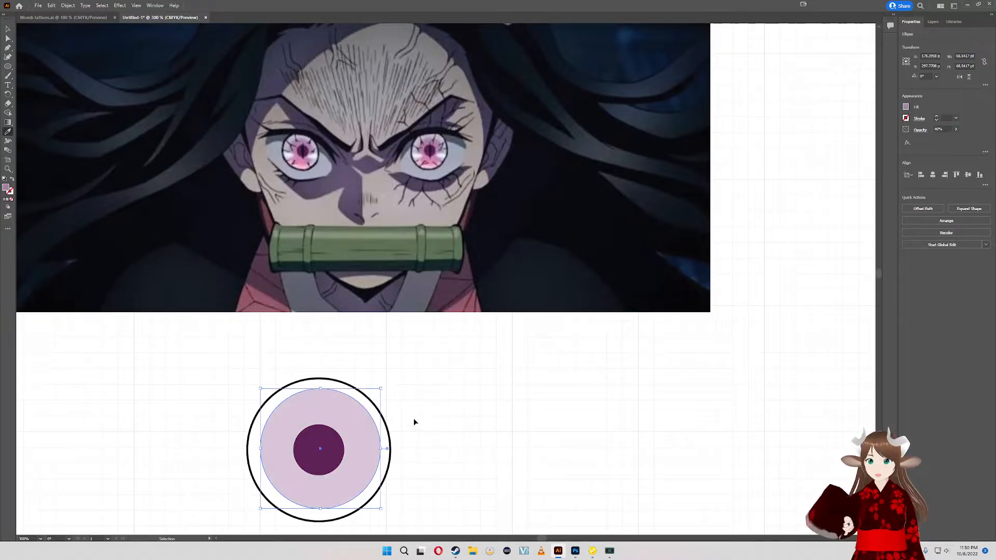
# - Align the black ring, mauve circle and pupil circle to one another by their horizontal and vertical centres
pyautogui.press('v')
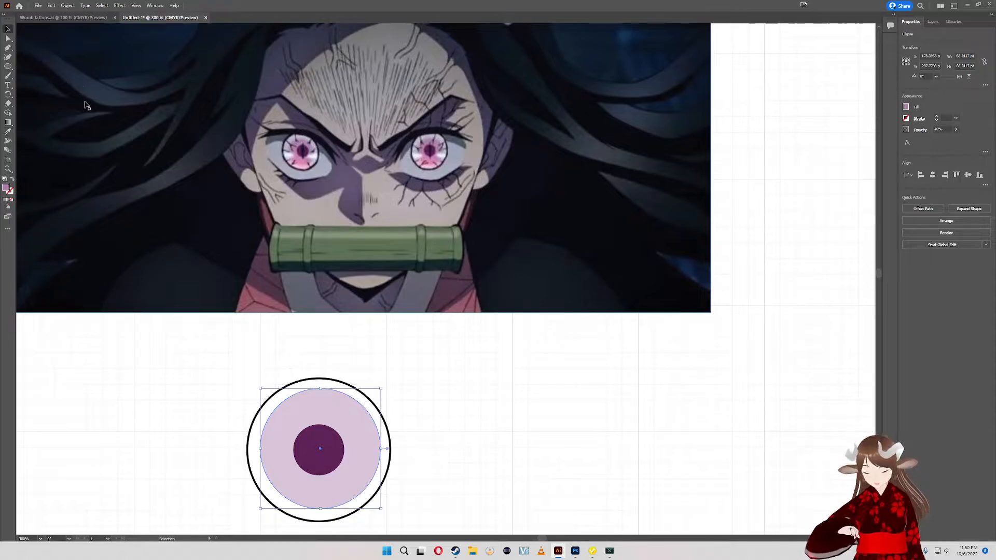
pyautogui.moveTo(484, 468); pyautogui.dragTo(313, 456)
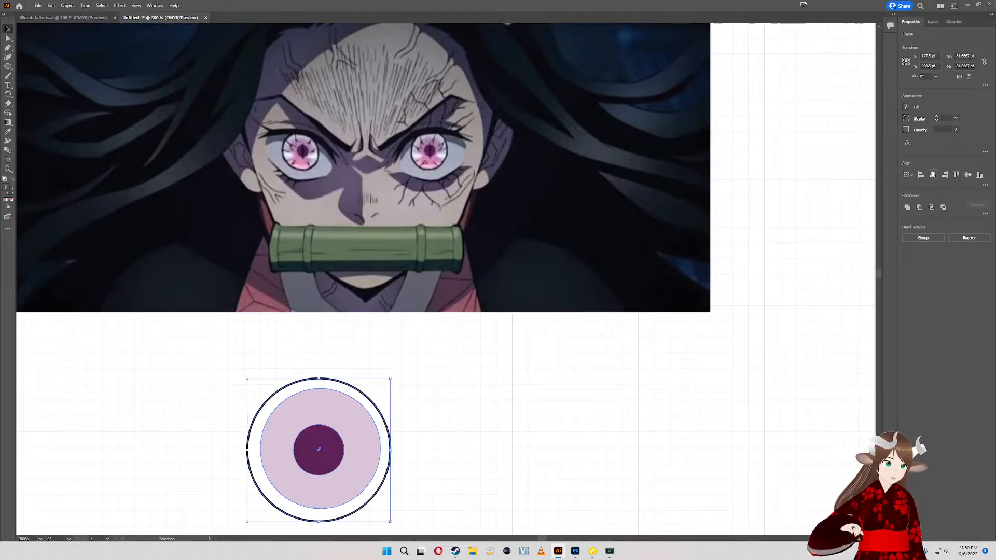
pyautogui.click(933, 175)
pyautogui.click(967, 175)
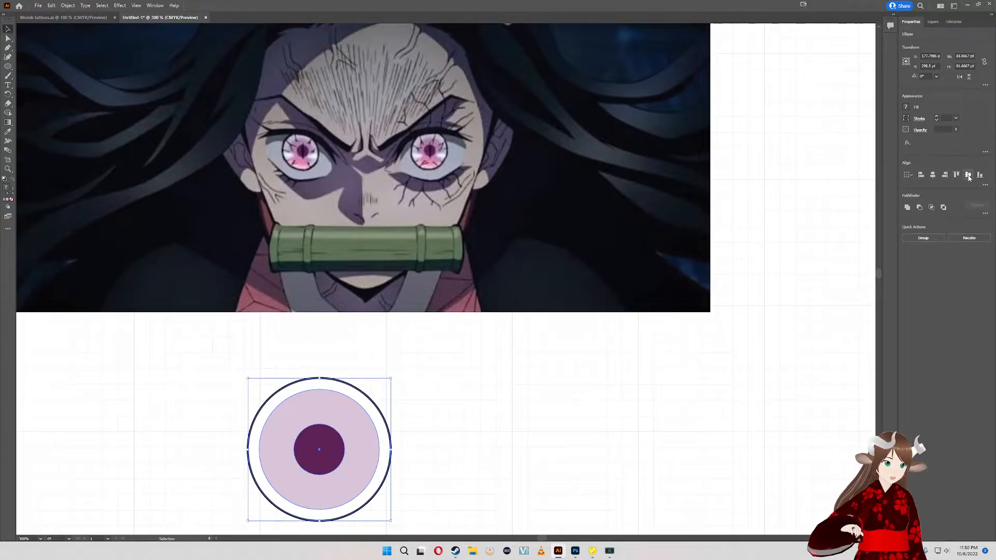
pyautogui.click(443, 356)
# - Examine the iris shading of the reference eyes against the drawn circles, and copy the pale mauve circle
pyautogui.scroll(3, 286, 144)
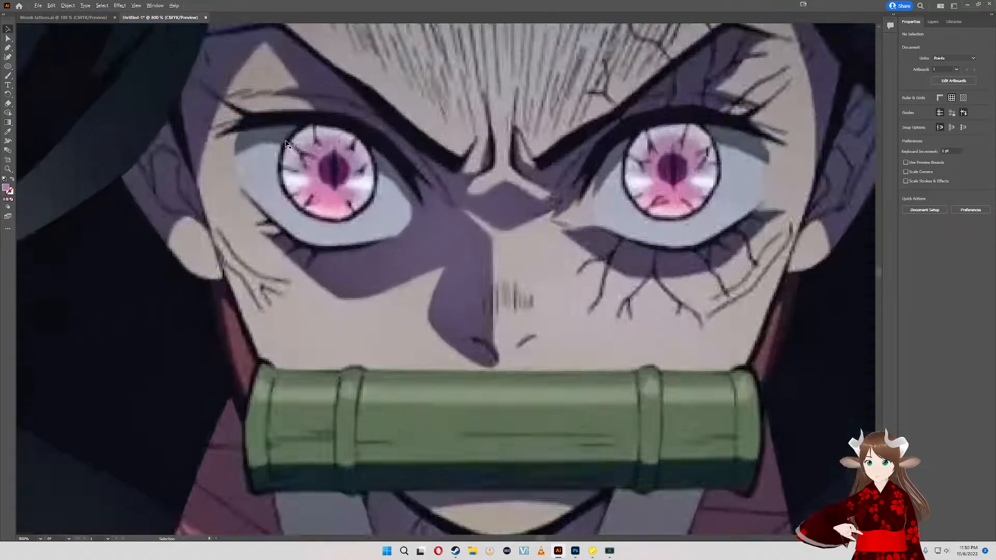
pyautogui.scroll(1, 286, 144)
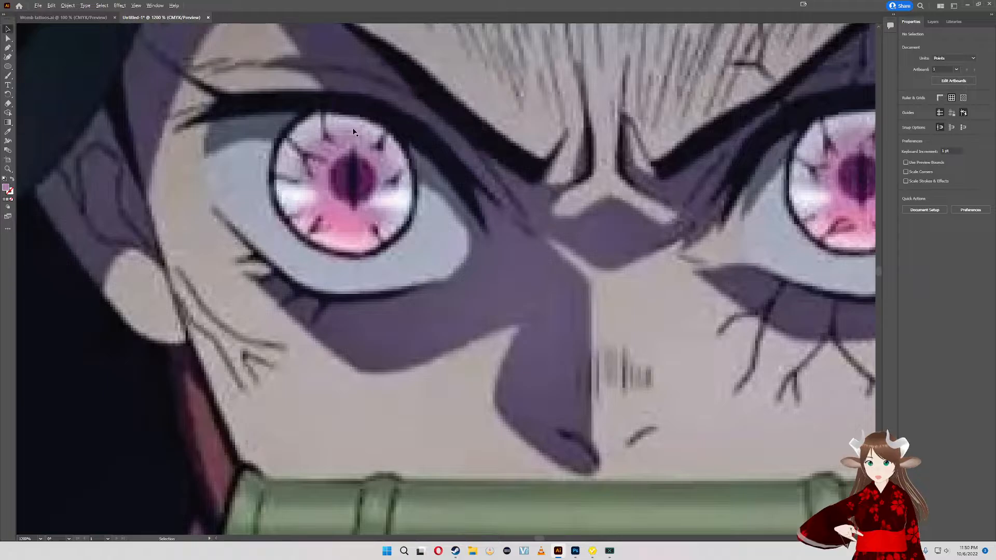
pyautogui.scroll(-3, 544, 174)
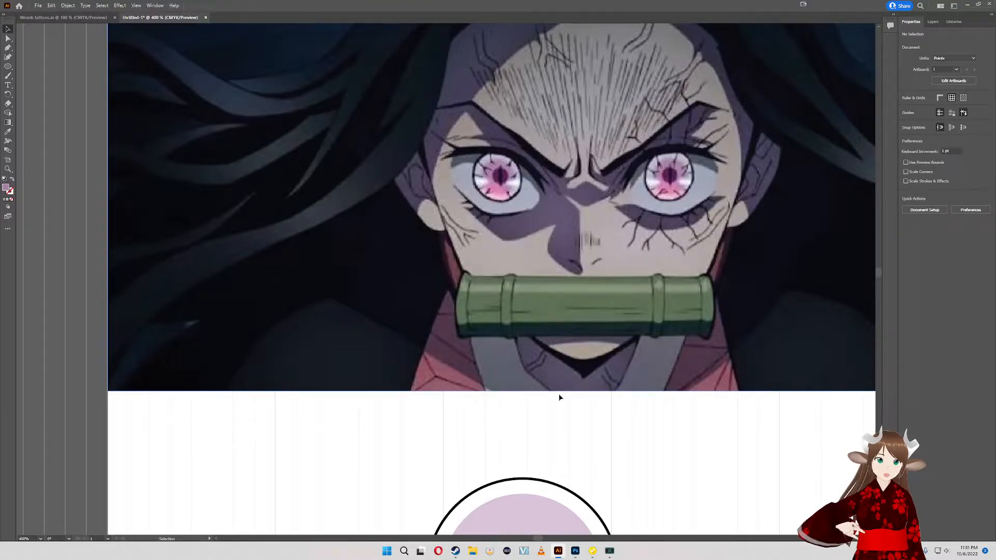
pyautogui.moveTo(556, 413); pyautogui.dragTo(534, 309)
pyautogui.click(499, 396)
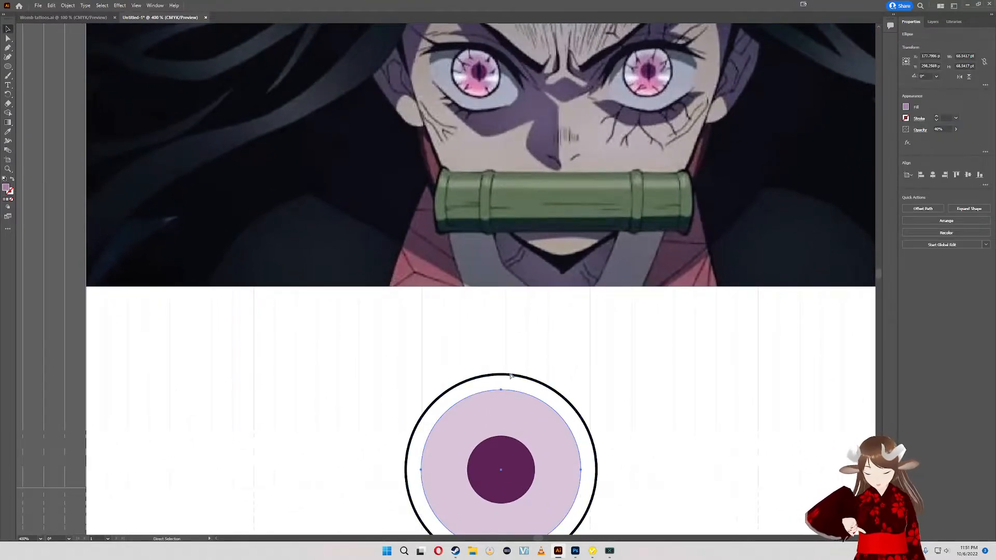
pyautogui.hotkey('ctrl', 'c')
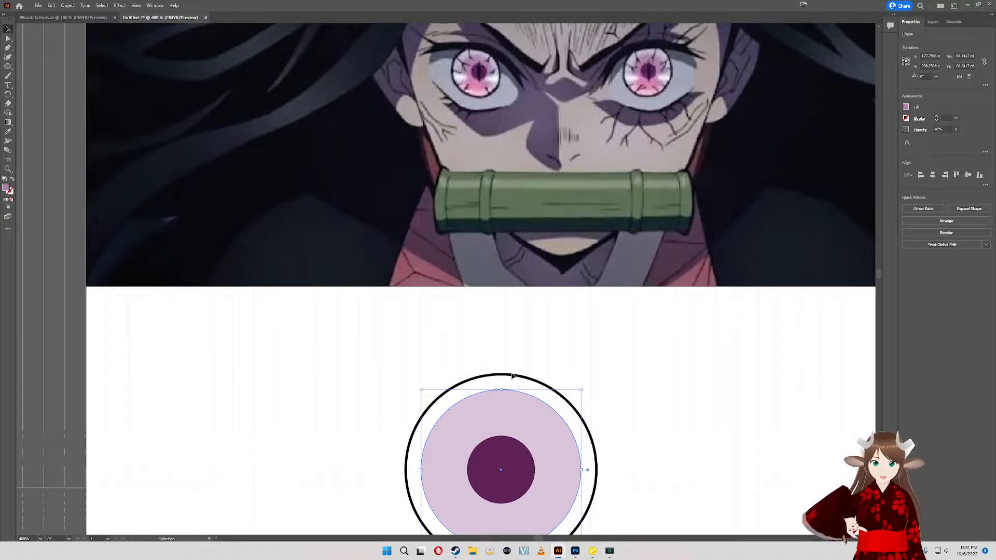
pyautogui.moveTo(521, 371); pyautogui.dragTo(396, 348)
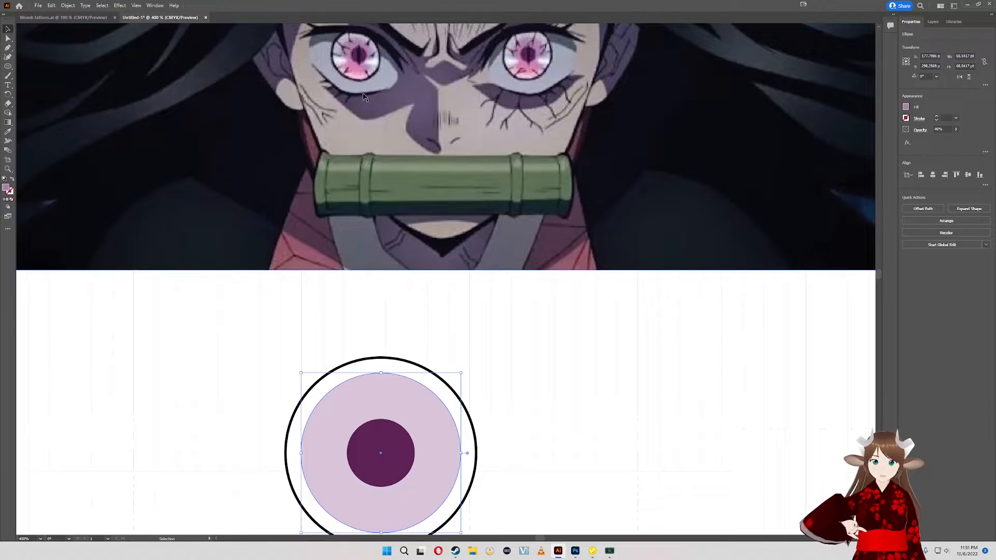
pyautogui.moveTo(374, 356); pyautogui.dragTo(396, 363)
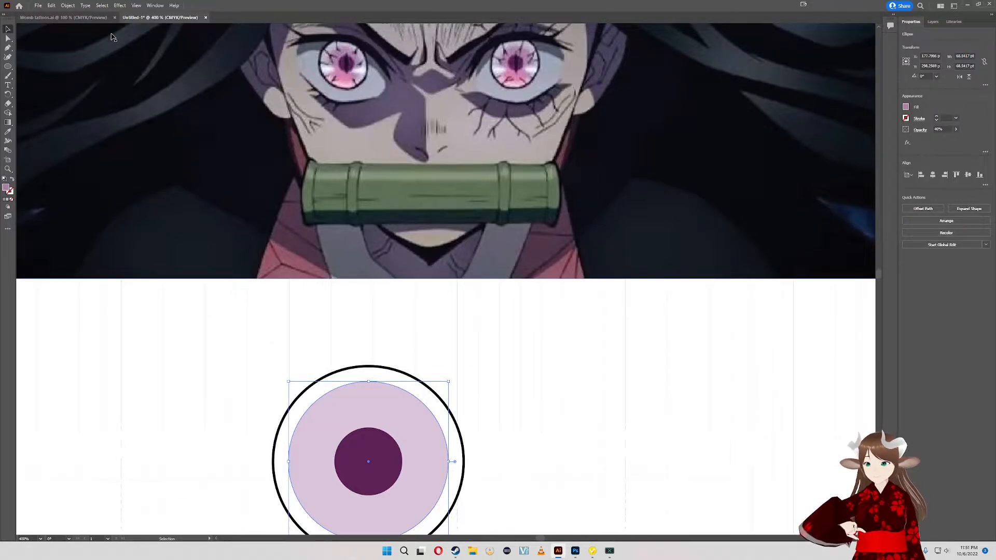
# - Draw a new circle about 51 pt in diameter below the black ring
pyautogui.click(8, 66)
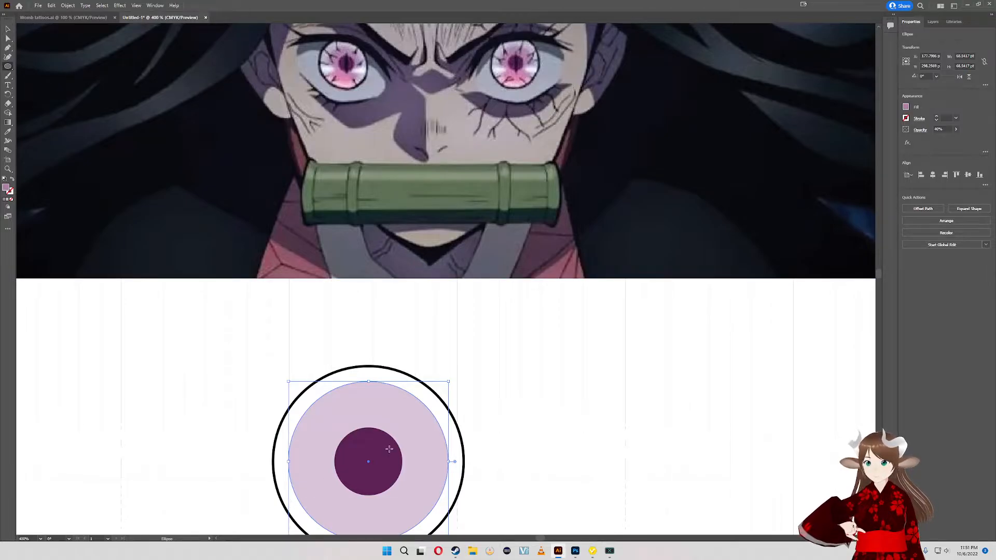
pyautogui.scroll(-3, 389, 448)
pyautogui.moveTo(345, 453); pyautogui.dragTo(483, 515)
pyautogui.scroll(2, 486, 432)
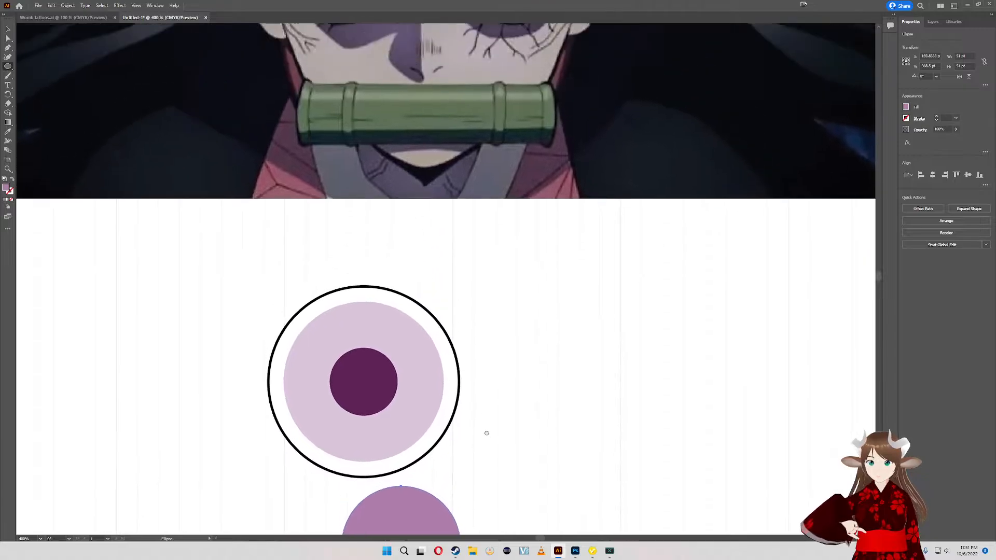
pyautogui.scroll(1, 487, 433)
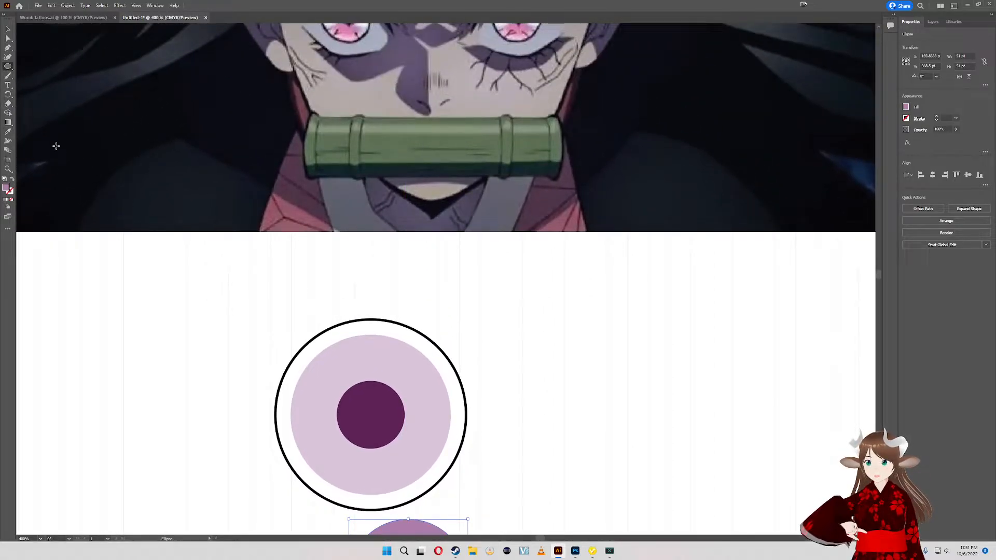
# - Fill the new circle with the light pink sampled from the lower iris of the reference eye
pyautogui.click(8, 131)
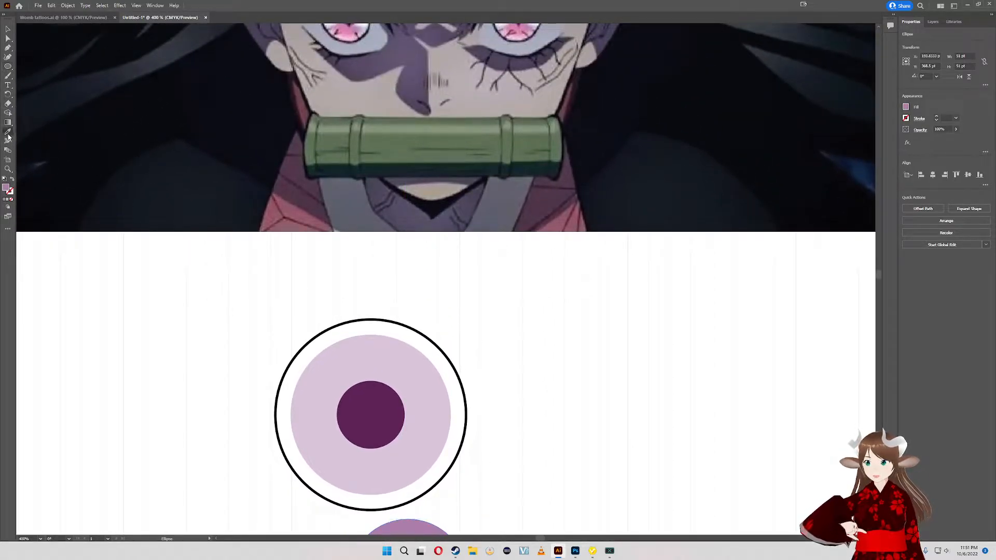
pyautogui.click(350, 34)
pyautogui.scroll(-2, 541, 261)
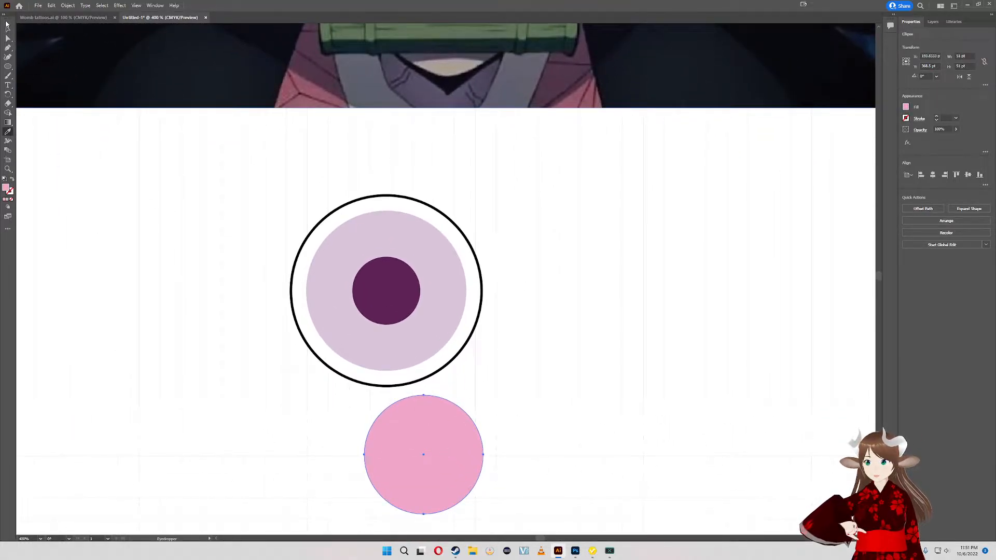
# - Move the pink circle up to directly beneath the pupil circle, and shift all the eye circles left together
pyautogui.click(7, 30)
pyautogui.moveTo(427, 446); pyautogui.dragTo(392, 376)
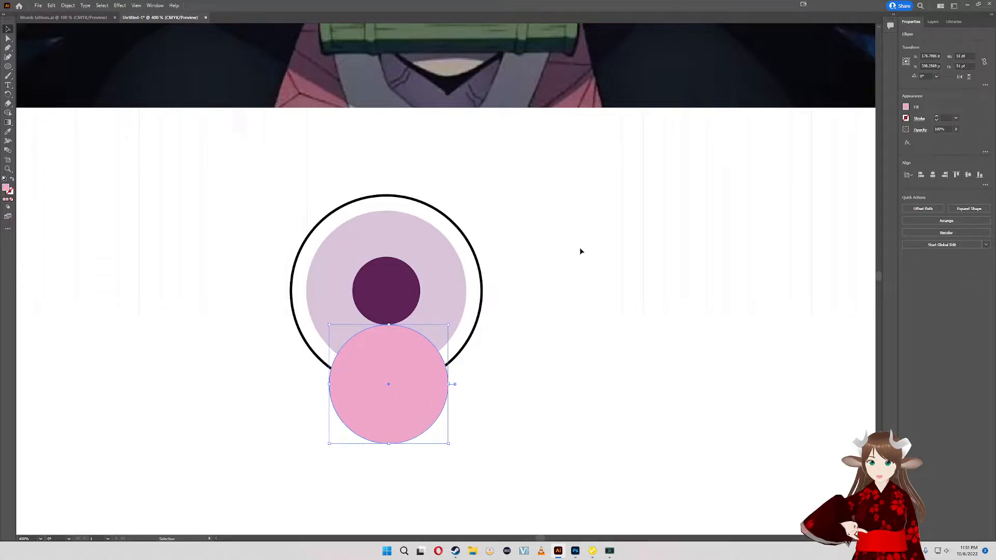
pyautogui.rightClick(580, 248)
pyautogui.click(539, 288)
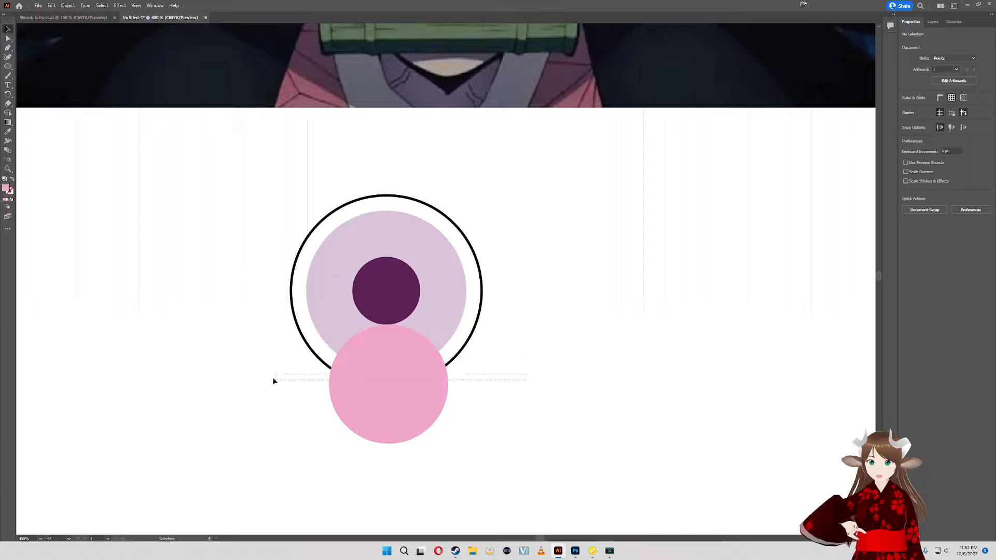
pyautogui.moveTo(273, 379); pyautogui.dragTo(233, 256)
pyautogui.moveTo(449, 281); pyautogui.dragTo(393, 289)
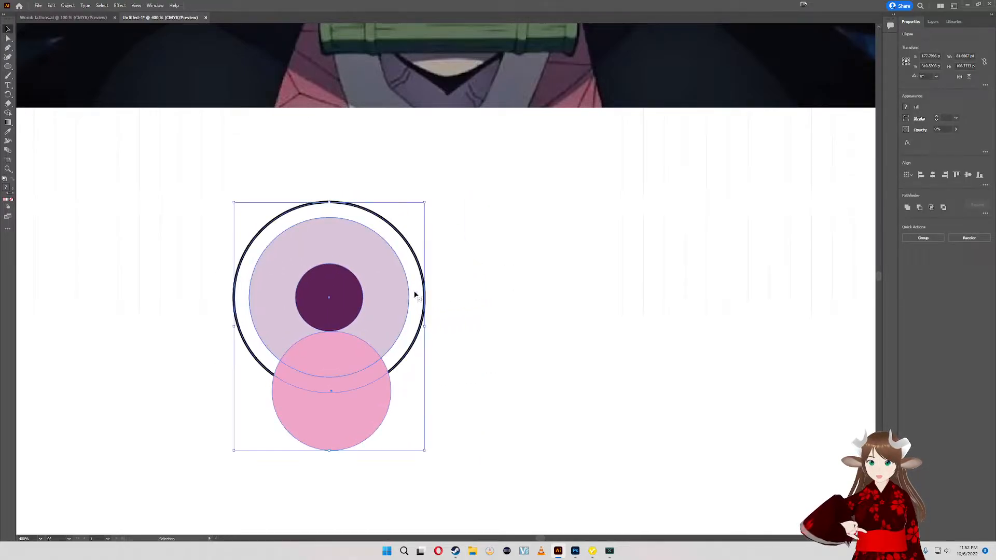
# - Place a copy of the black ring to the right of the eye and move the pink circle onto the copy's lower edge
pyautogui.click(498, 307)
pyautogui.press('a')
pyautogui.click(417, 297)
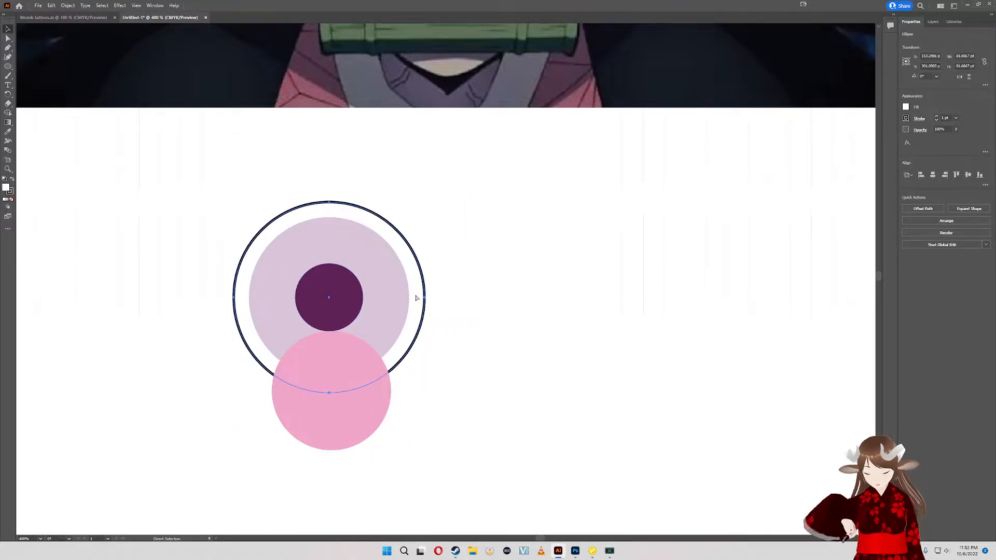
pyautogui.moveTo(416, 298); pyautogui.dragTo(624, 331)
pyautogui.moveTo(358, 381); pyautogui.dragTo(609, 416)
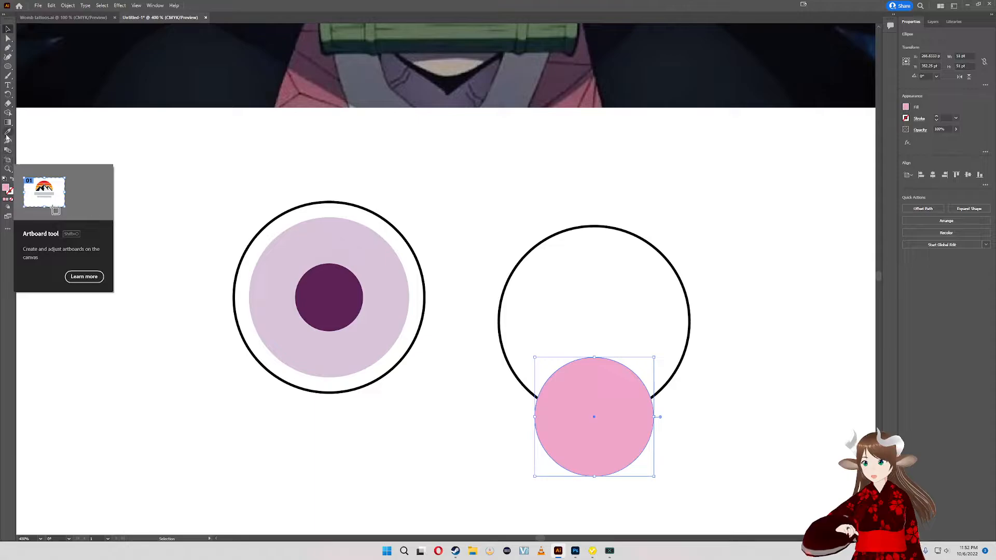
# - Select the ring copy together with the pink circle and move both up and closer to the eye
pyautogui.click(8, 113)
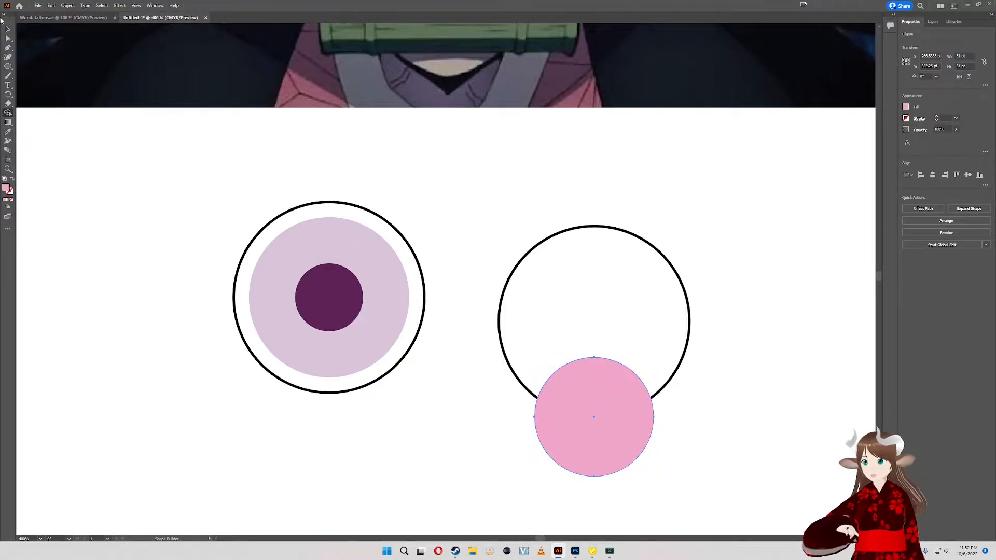
pyautogui.press('v')
pyautogui.moveTo(704, 444); pyautogui.dragTo(517, 277)
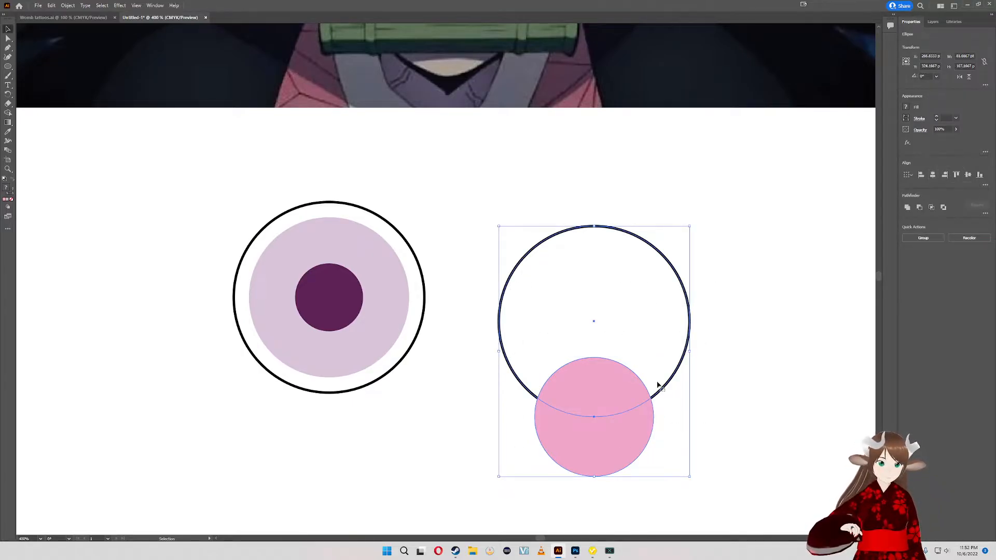
pyautogui.moveTo(671, 238); pyautogui.dragTo(610, 379)
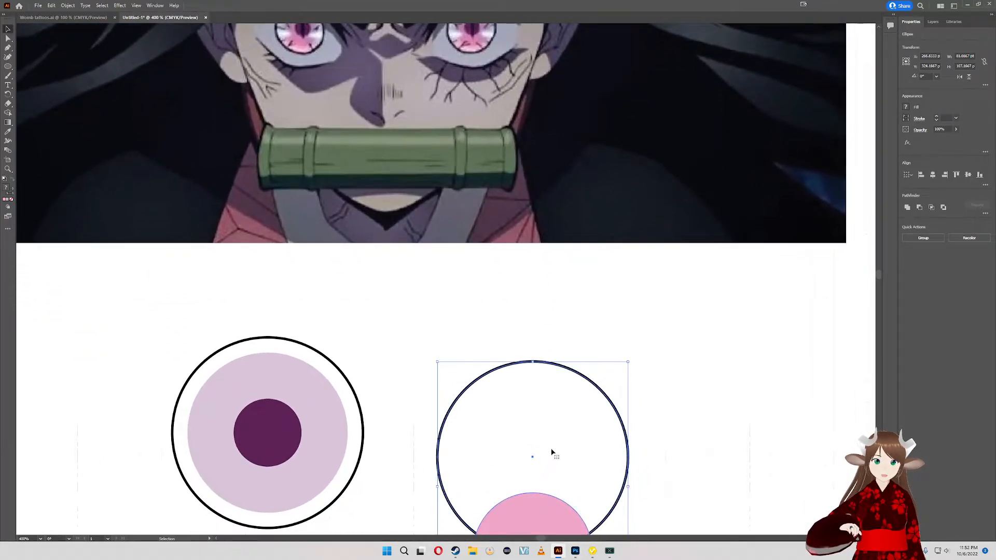
pyautogui.scroll(1, 552, 451)
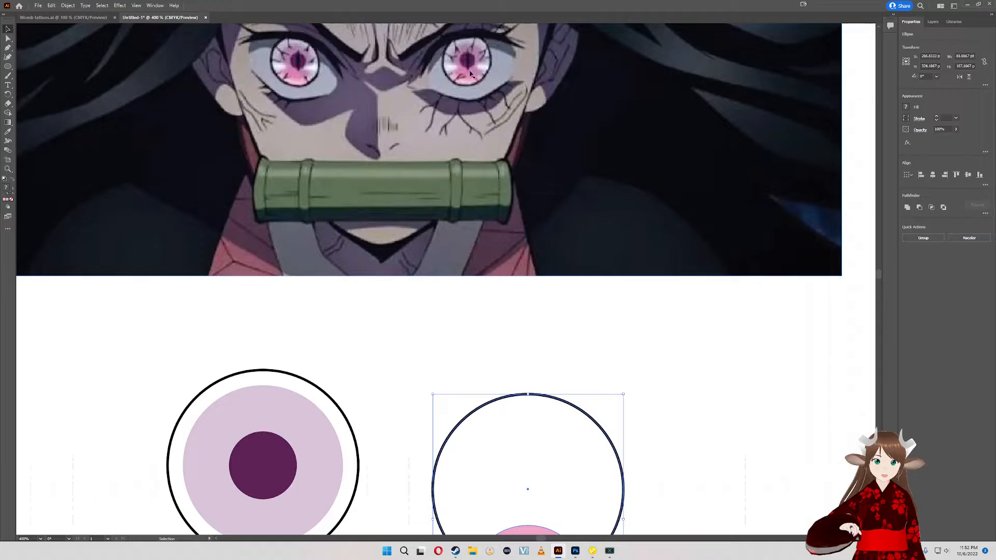
pyautogui.scroll(-4, 481, 219)
pyautogui.moveTo(512, 437); pyautogui.dragTo(500, 382)
pyautogui.click(733, 373)
pyautogui.scroll(4, 519, 386)
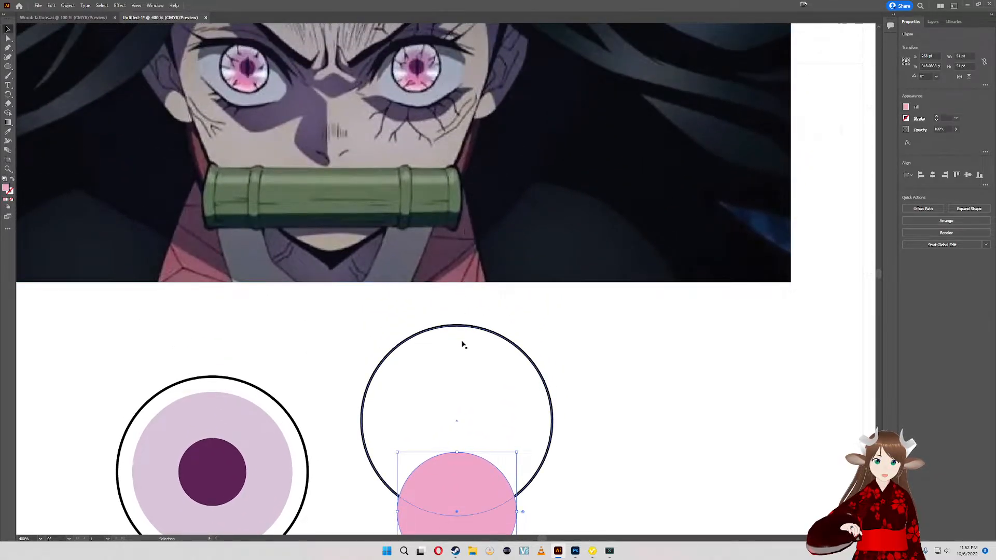
# - Move the pink circle back onto the eye, centred horizontally with its top touching the pupil's lower edge
pyautogui.scroll(-2, 460, 342)
pyautogui.moveTo(468, 477); pyautogui.dragTo(222, 512)
pyautogui.scroll(2, 222, 513)
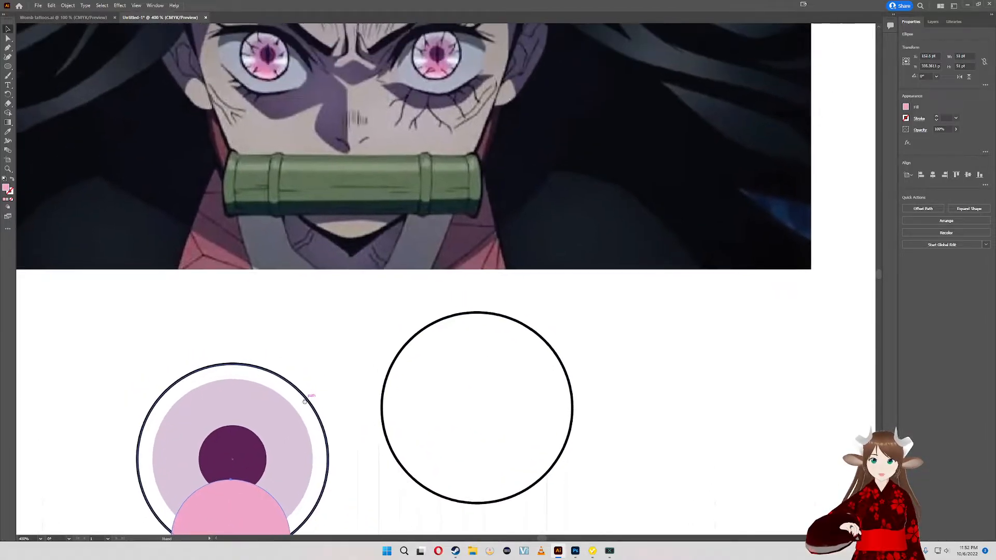
pyautogui.scroll(-1, 306, 403)
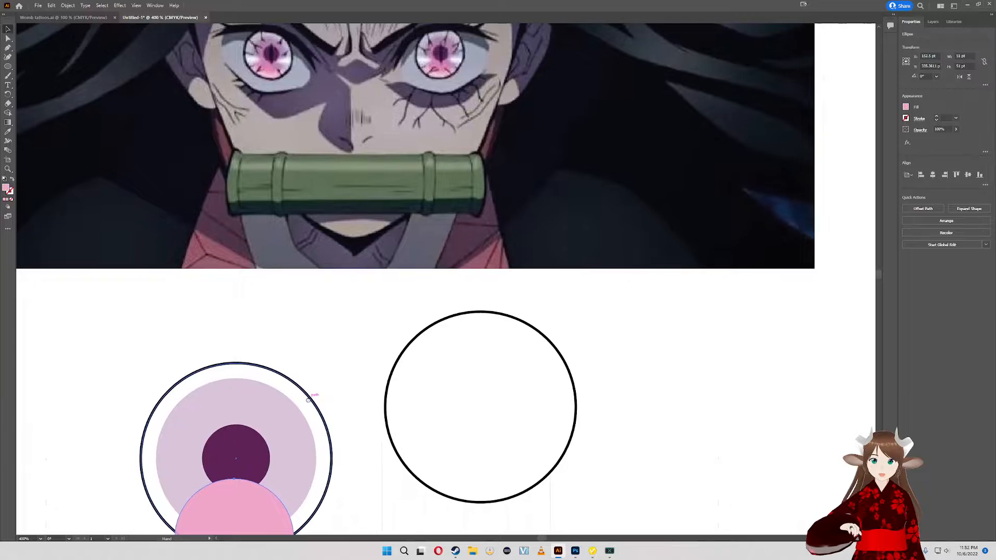
pyautogui.moveTo(231, 492); pyautogui.dragTo(231, 497)
# - Compare the pink circle with the reference irises and stretch it into an ellipse about 67 pt wide and 54 pt tall
pyautogui.scroll(3, 336, 140)
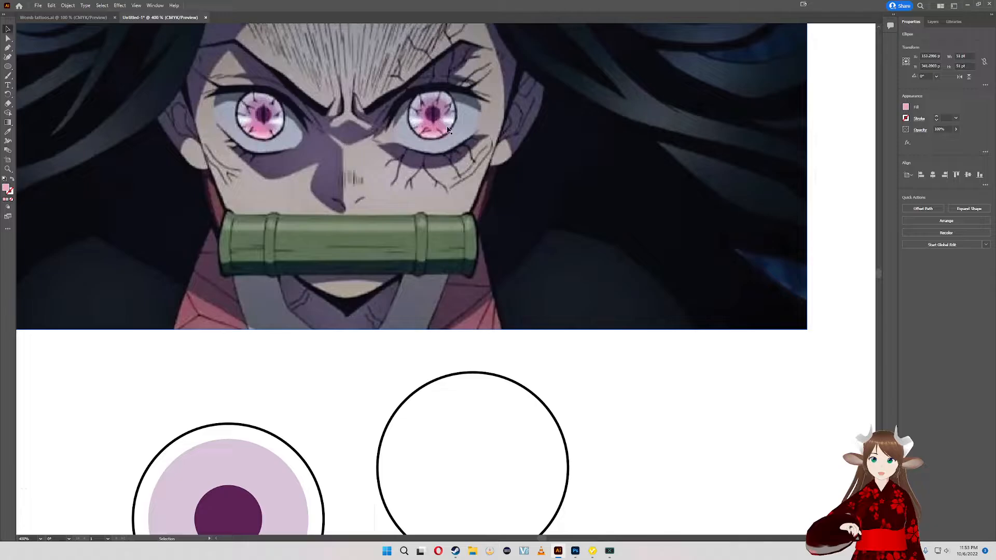
pyautogui.scroll(-5, 415, 139)
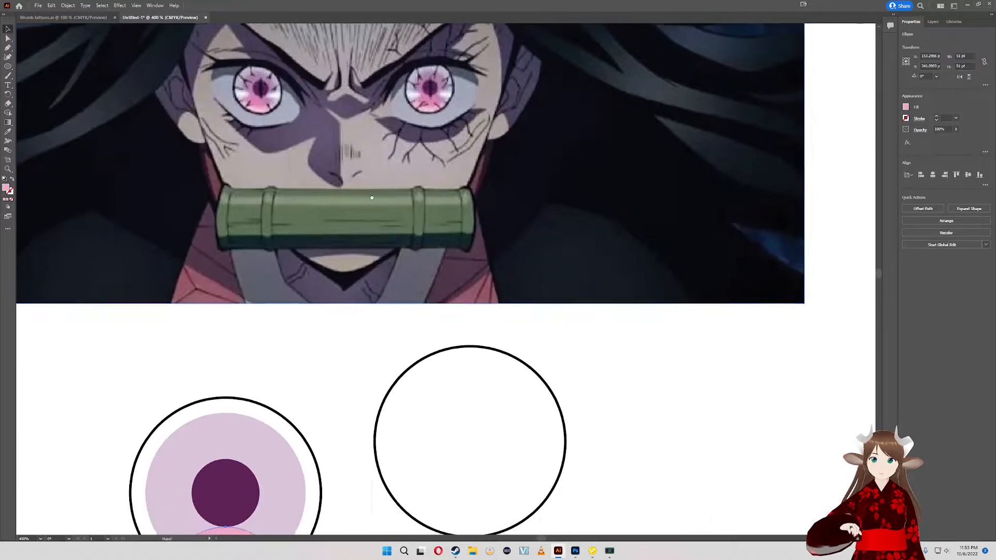
pyautogui.scroll(3, 337, 417)
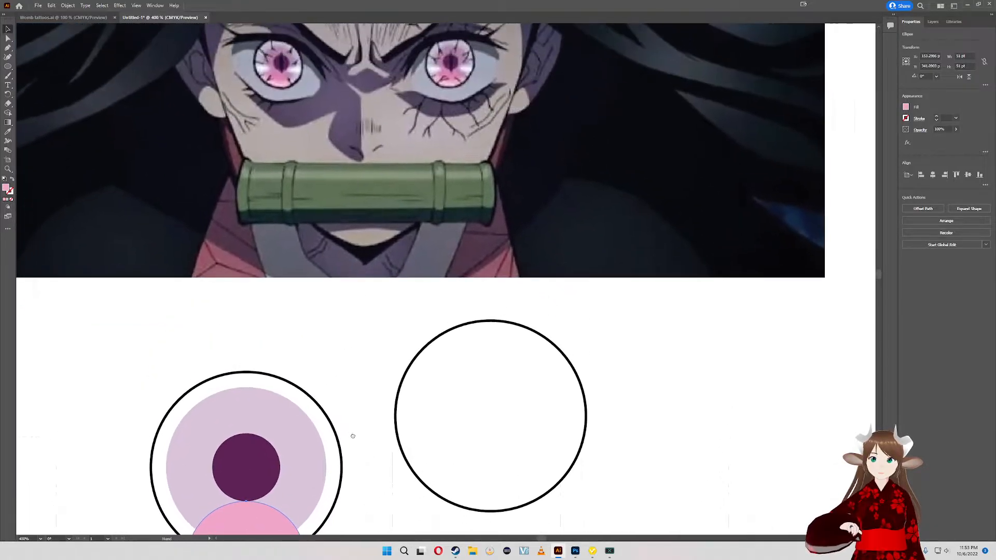
pyautogui.moveTo(353, 436); pyautogui.dragTo(369, 383)
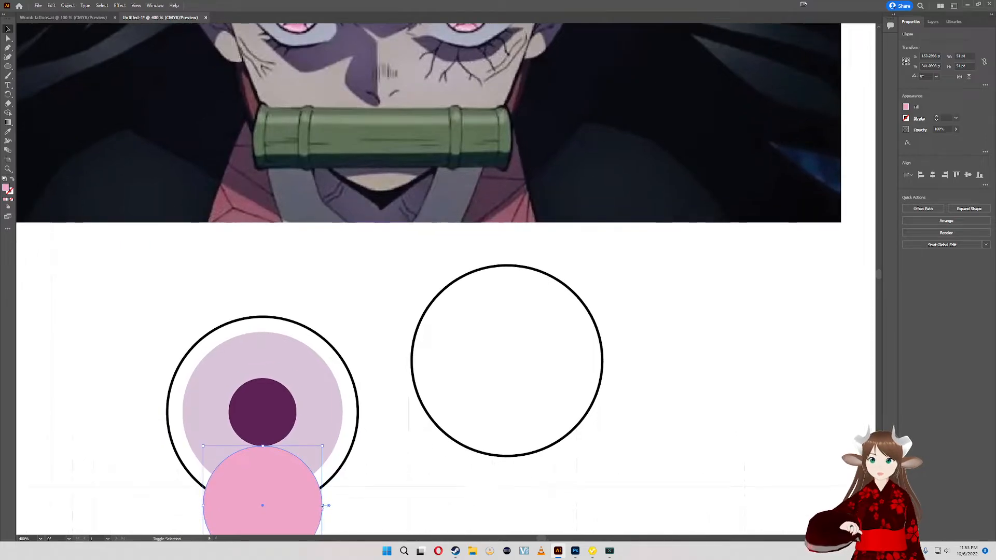
pyautogui.moveTo(329, 505); pyautogui.dragTo(293, 480)
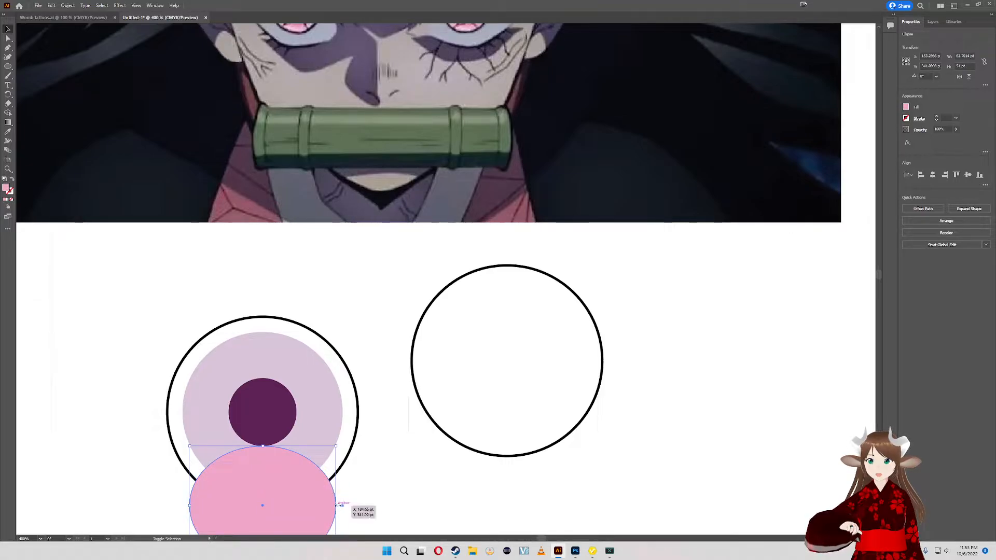
pyautogui.moveTo(336, 505); pyautogui.dragTo(340, 506)
pyautogui.moveTo(294, 474); pyautogui.dragTo(289, 478)
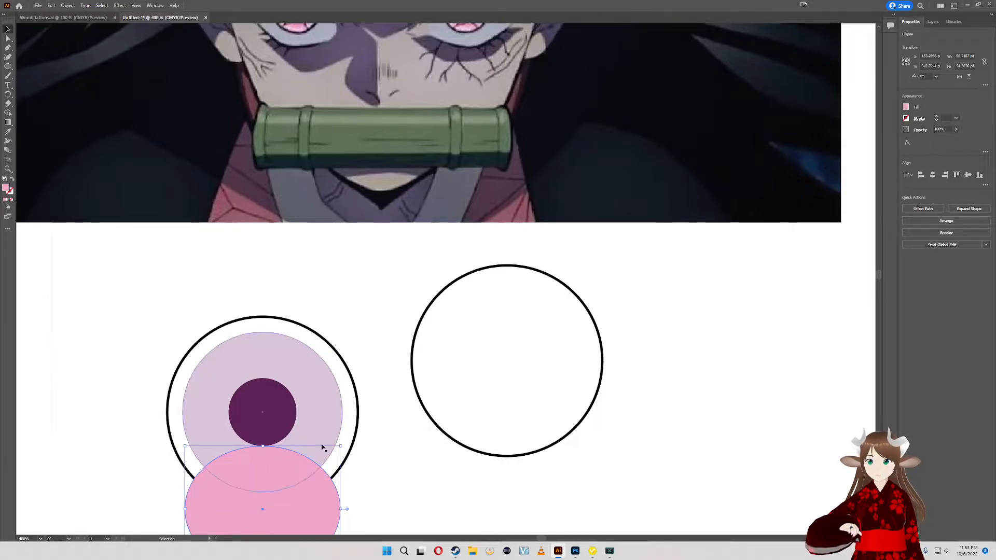
# - Delete the spare black ring beside the eye
pyautogui.moveTo(388, 303)
pyautogui.mouseDown()
pyautogui.moveTo(385, 341)
pyautogui.moveTo(385, 304)
pyautogui.mouseUp()
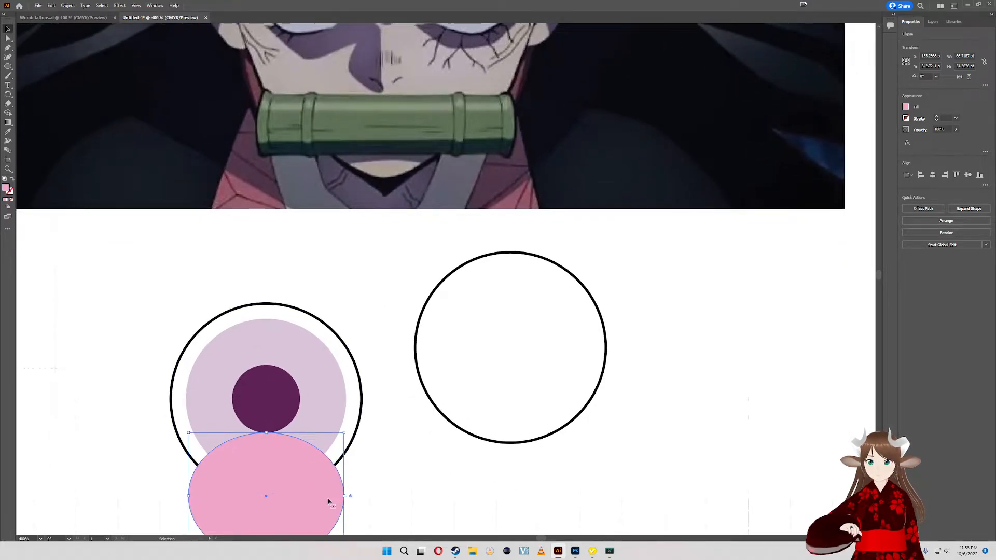
pyautogui.click(342, 362)
pyautogui.click(440, 330)
pyautogui.press('Delete')
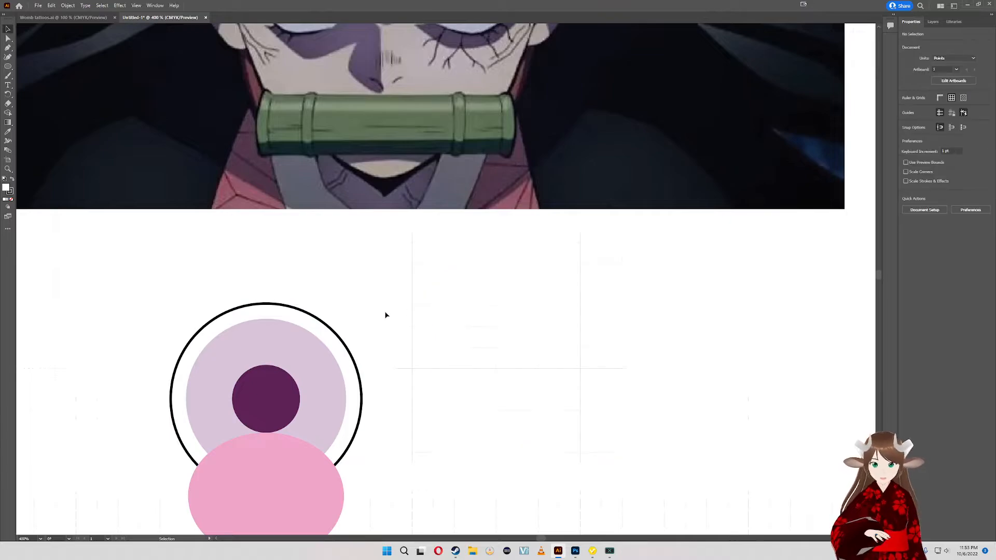
# - Copy the eye's black ring and paste the duplicate well to the right of the eye
pyautogui.click(344, 340)
pyautogui.hotkey('ctrl', 'c')
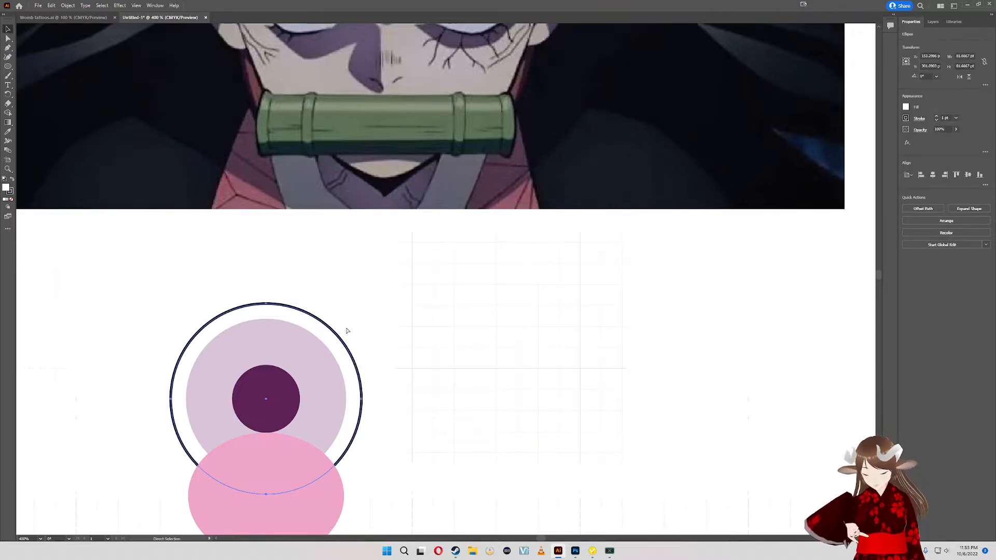
pyautogui.hotkey('ctrl', 'v')
pyautogui.moveTo(480, 293); pyautogui.dragTo(704, 353)
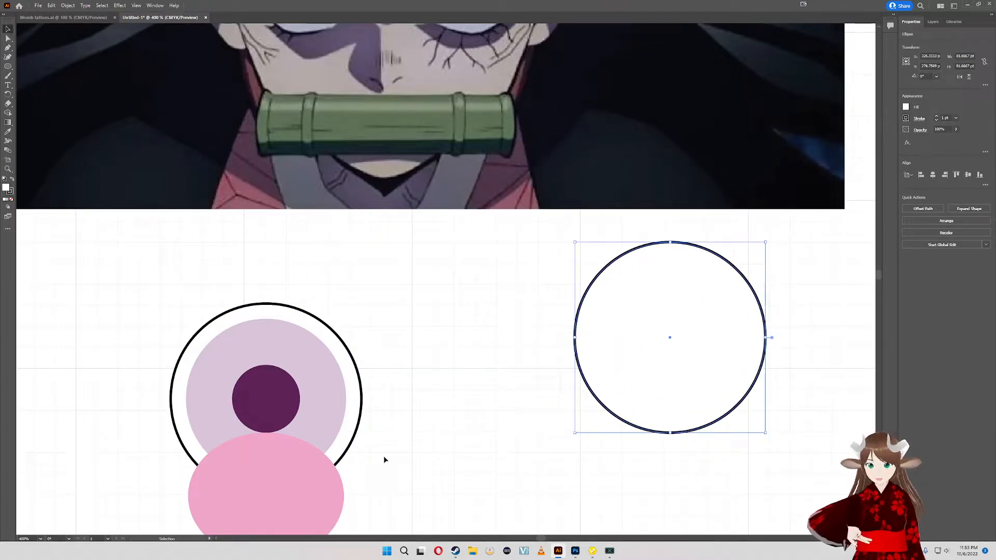
# - Select the eye's black ring together with the pink ellipse and activate the Shape Builder tool
pyautogui.moveTo(440, 396); pyautogui.dragTo(494, 371)
pyautogui.moveTo(435, 387); pyautogui.dragTo(496, 358)
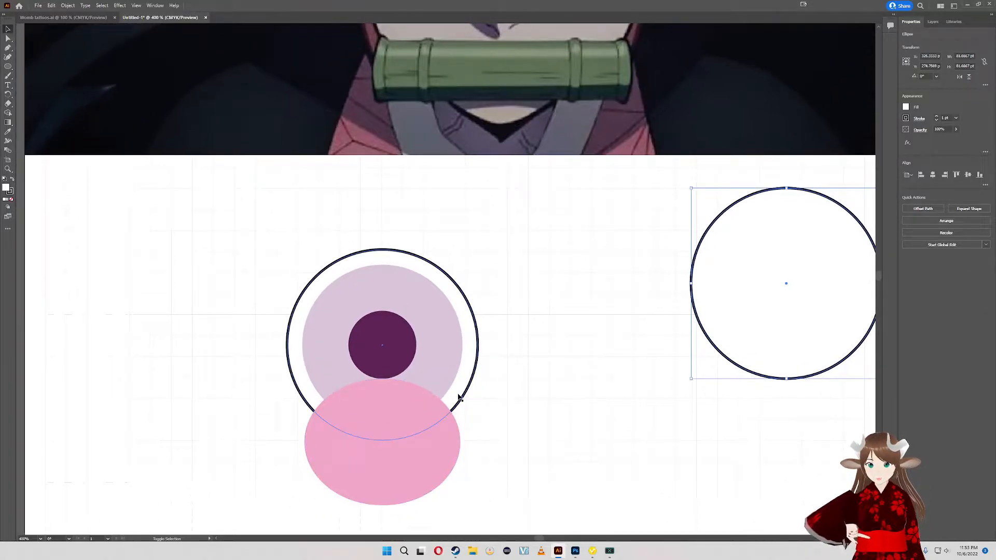
pyautogui.keyDown('shift'); pyautogui.click(293, 365); pyautogui.keyUp('shift')
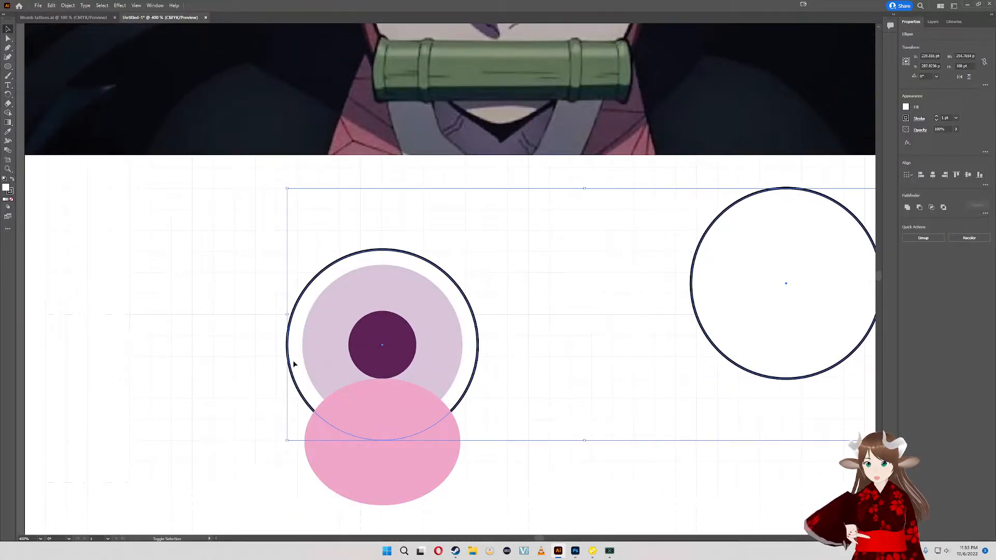
pyautogui.click(209, 392)
pyautogui.click(293, 377)
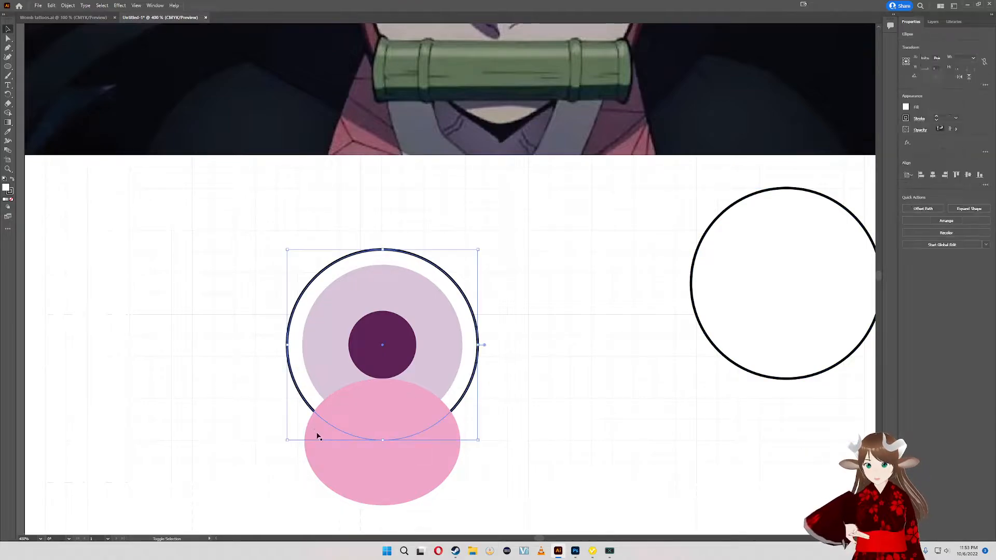
pyautogui.keyDown('shift'); pyautogui.click(348, 471); pyautogui.keyUp('shift')
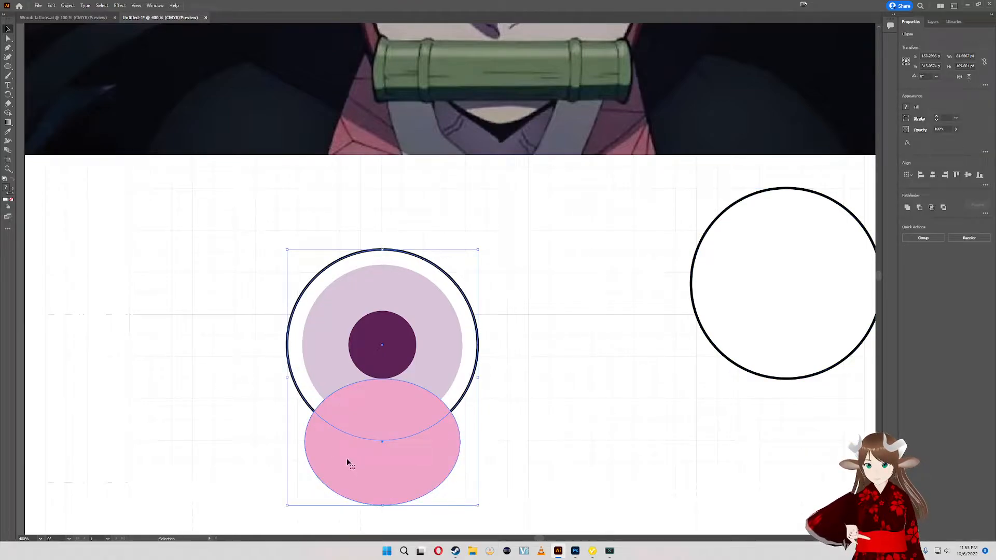
pyautogui.click(8, 114)
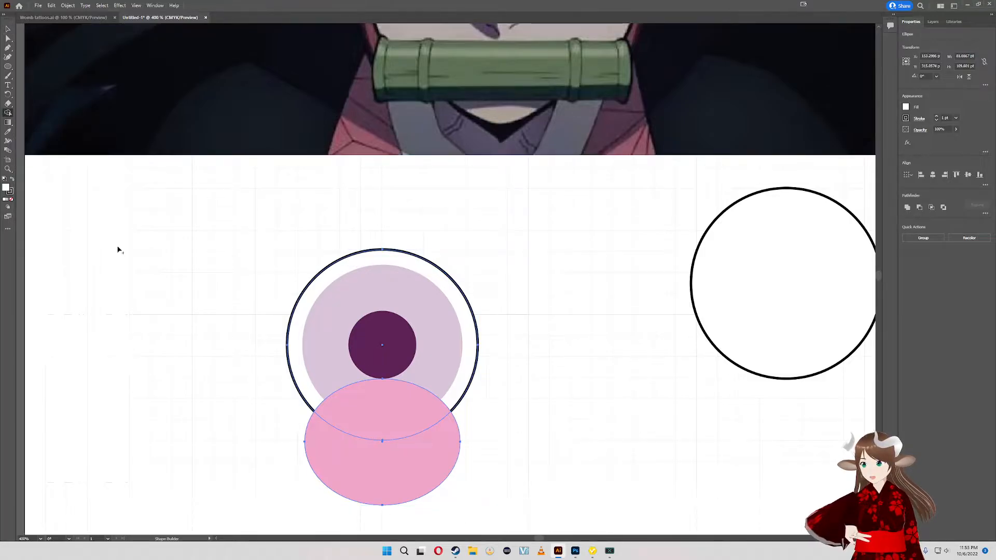
# - Try to isolate the overlap of the ring and ellipse by extracting it and removing the outer parts, and undo the attempt
pyautogui.click(353, 415)
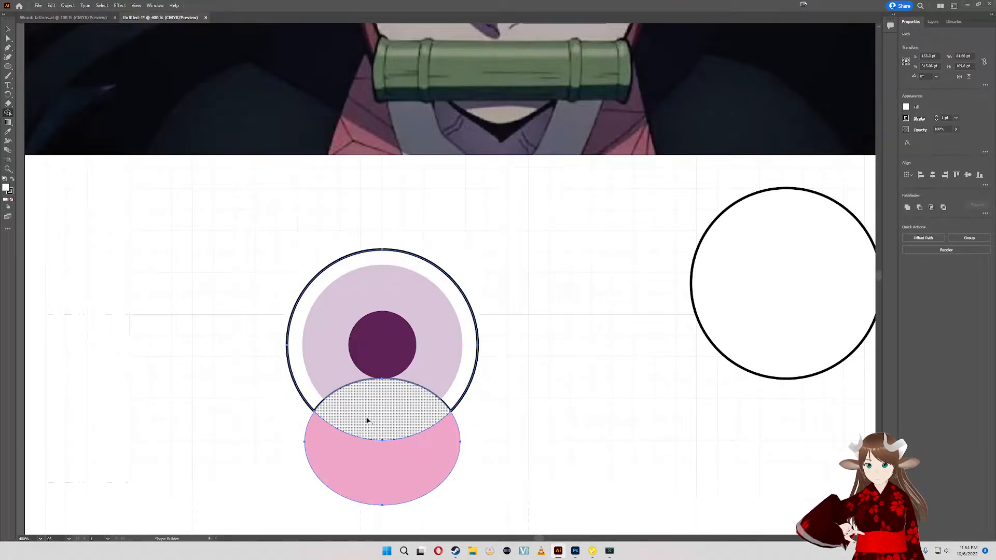
pyautogui.keyDown('alt'); pyautogui.click(300, 369); pyautogui.keyUp('alt')
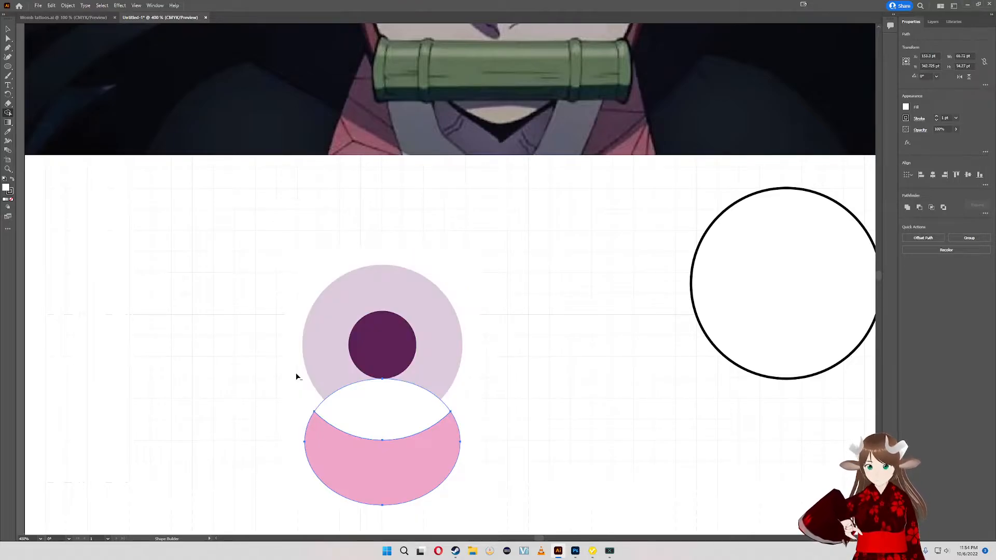
pyautogui.keyDown('alt'); pyautogui.click(376, 478); pyautogui.keyUp('alt')
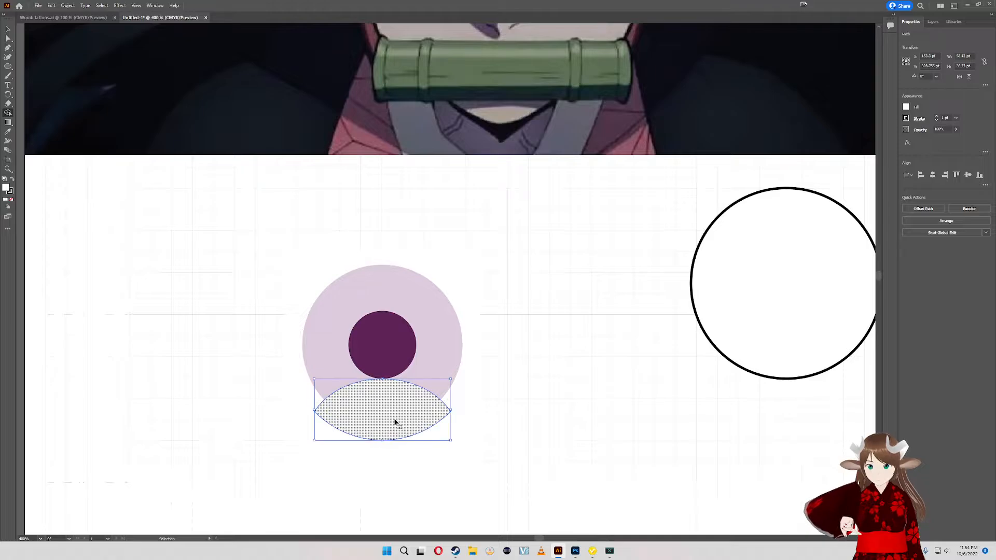
pyautogui.hotkey('ctrl', 'z')
pyautogui.hotkey('ctrl', 'z')
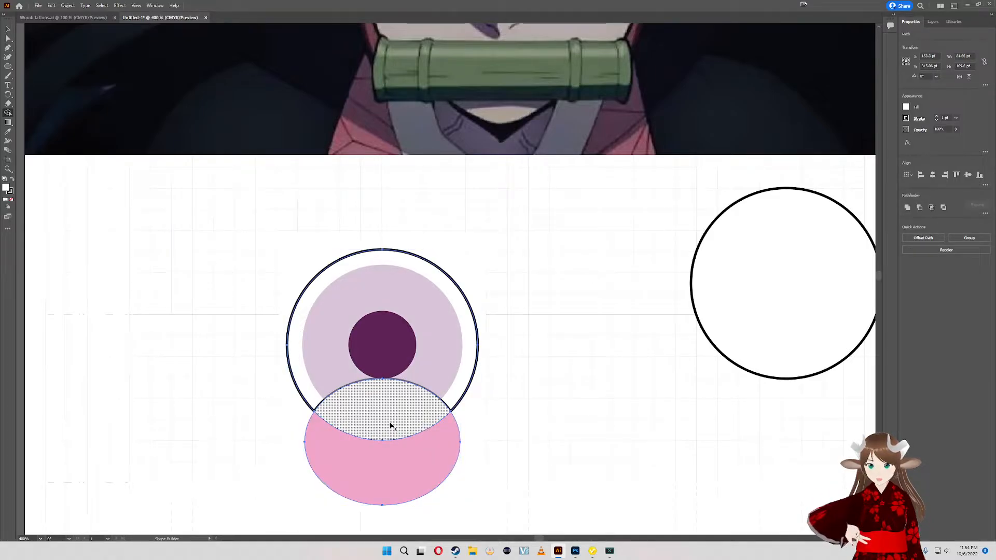
pyautogui.hotkey('ctrl', 'z')
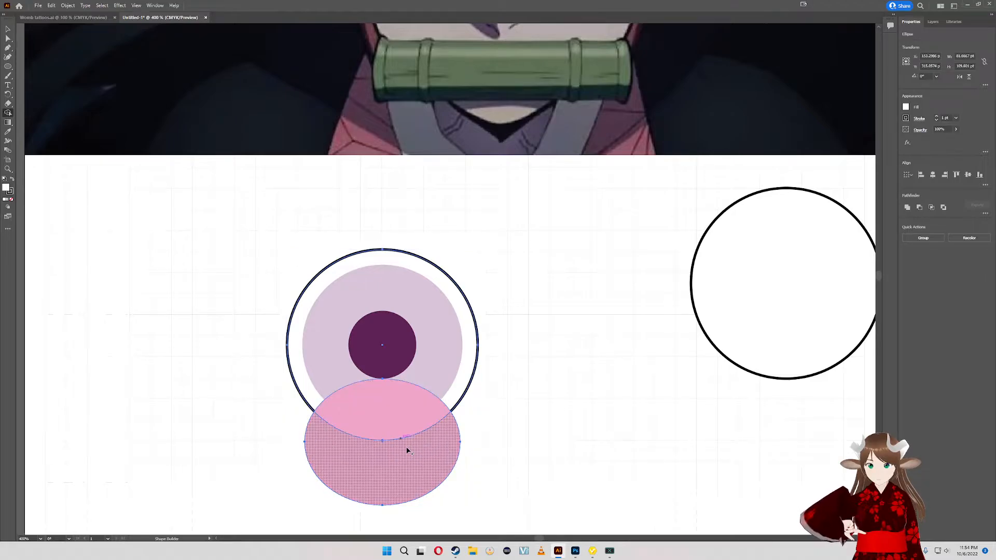
# - Remove the ellipse part outside the ring and the rest of the ring with Shape Builder, keeping only their pink overlap
pyautogui.keyDown('alt'); pyautogui.click(408, 447); pyautogui.keyUp('alt')
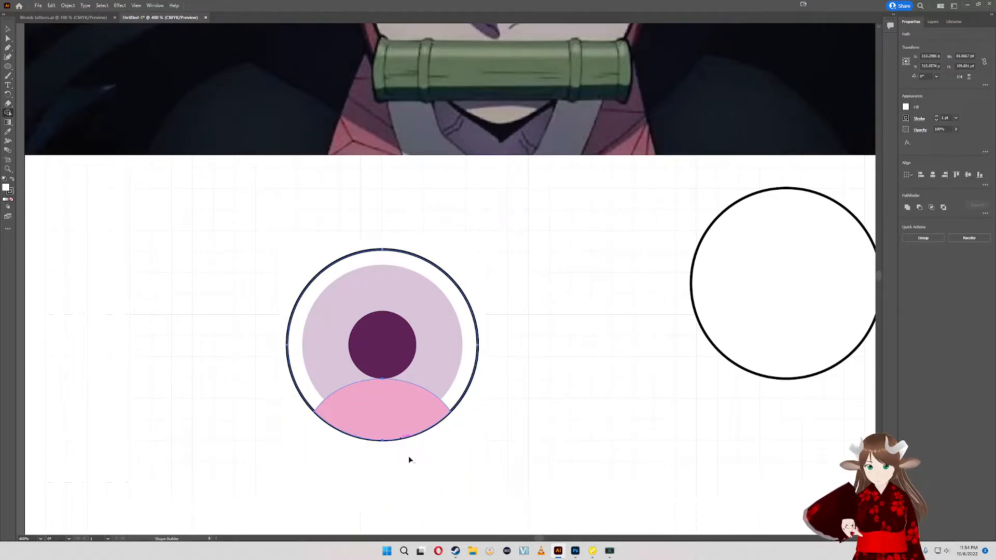
pyautogui.keyDown('alt'); pyautogui.click(460, 378); pyautogui.keyUp('alt')
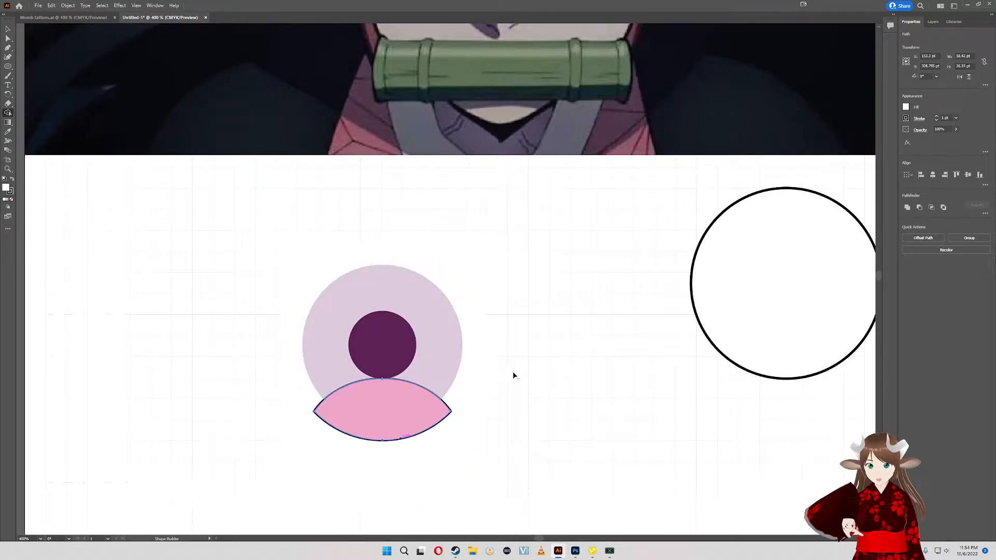
pyautogui.moveTo(612, 264); pyautogui.dragTo(605, 324)
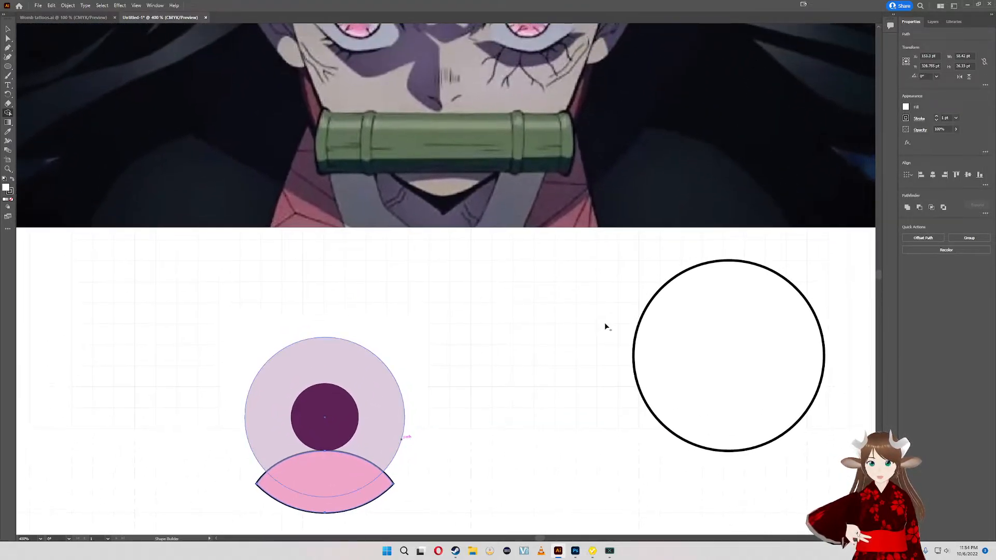
# - Move the large black ring onto the eye and send it backward behind the lilac circle, pupil and pink shape
pyautogui.click(8, 29)
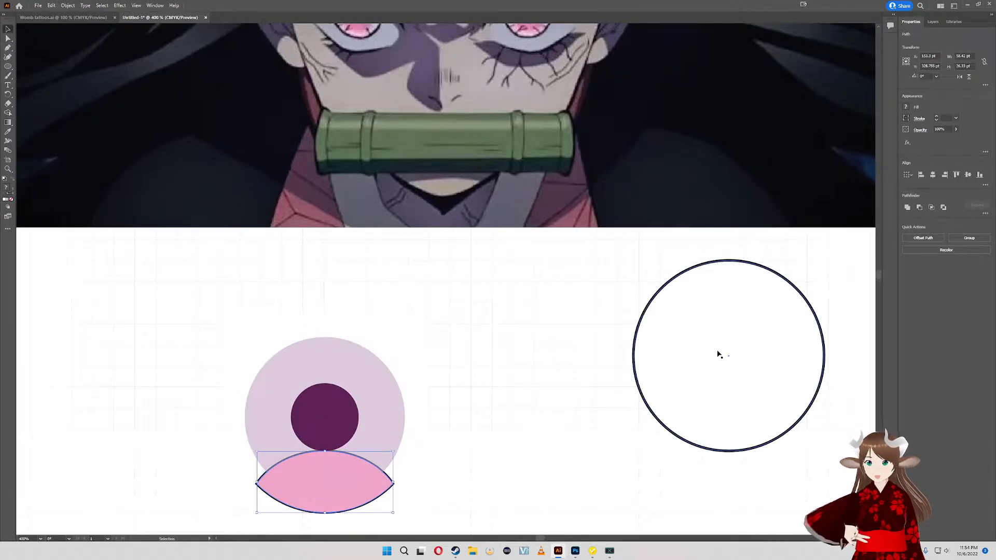
pyautogui.moveTo(715, 351); pyautogui.dragTo(412, 408)
pyautogui.hotkey('ctrl', '[')
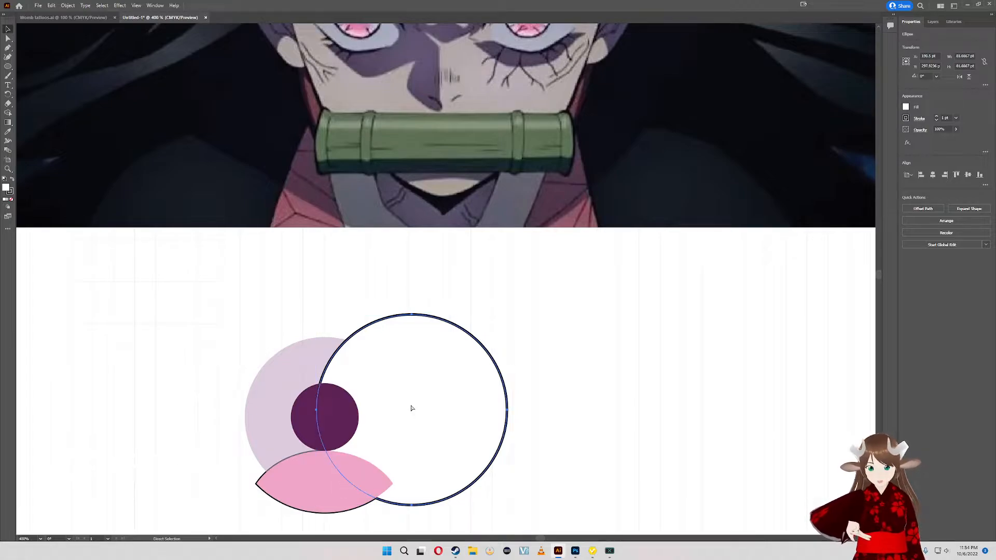
pyautogui.hotkey('ctrl', '[')
pyautogui.press('v')
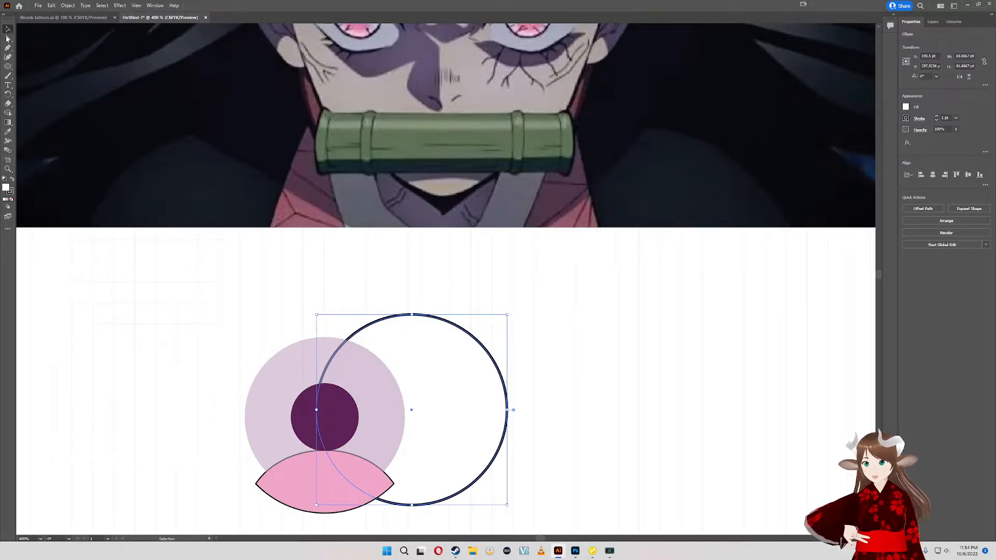
# - Select all the eye shapes and centre-align them horizontally and vertically
pyautogui.moveTo(591, 465)
pyautogui.mouseDown()
pyautogui.moveTo(124, 425)
pyautogui.moveTo(188, 373)
pyautogui.mouseUp()
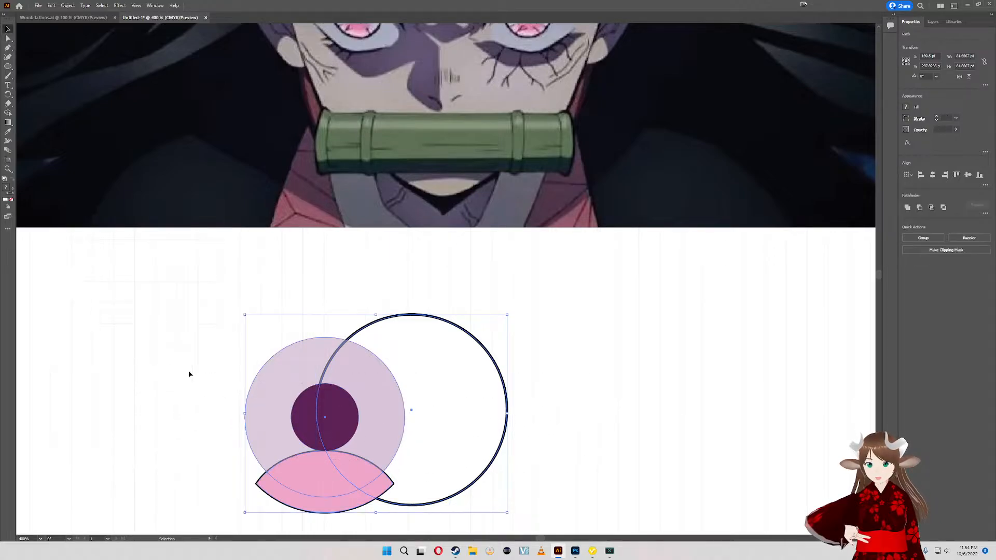
pyautogui.click(933, 174)
pyautogui.click(968, 175)
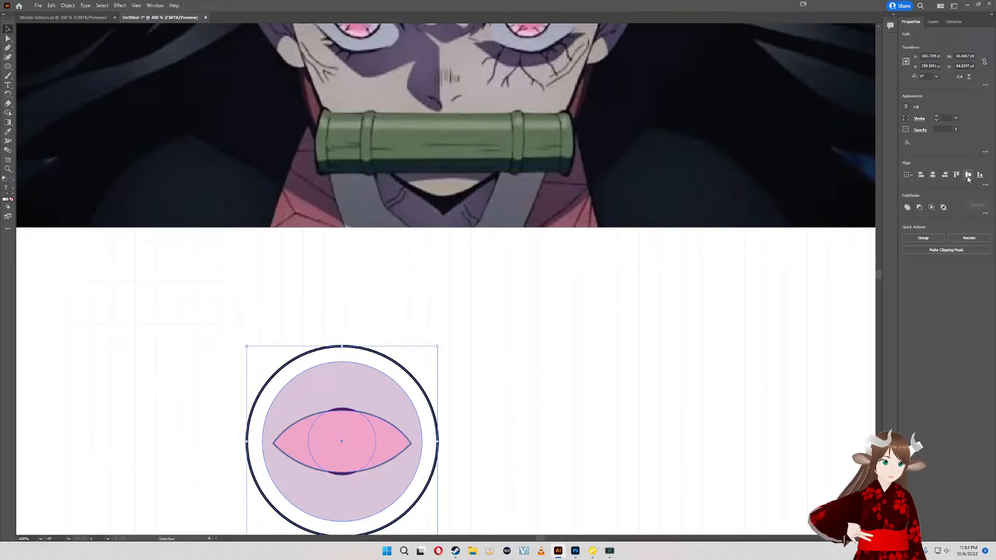
# - Try to bottom-align the pink lens shape on its own, and undo the alignment
pyautogui.click(515, 409)
pyautogui.click(396, 438)
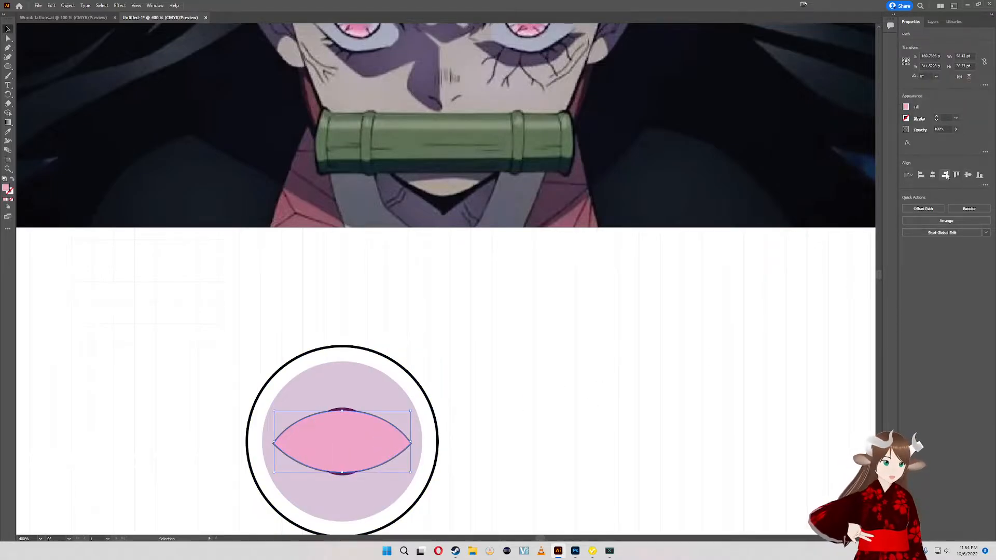
pyautogui.click(980, 175)
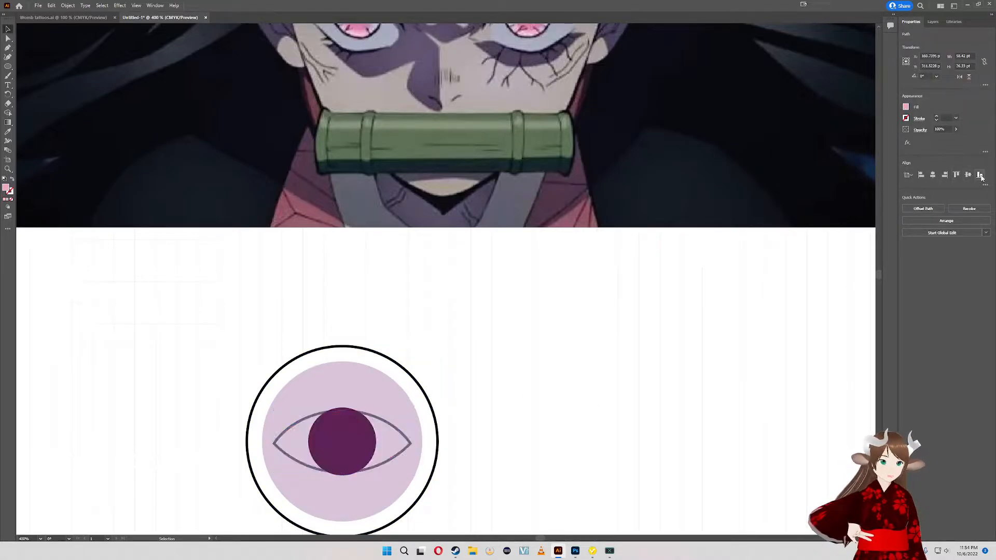
pyautogui.rightClick(452, 357)
pyautogui.moveTo(408, 327); pyautogui.dragTo(407, 223)
pyautogui.moveTo(411, 342); pyautogui.dragTo(456, 211)
pyautogui.hotkey('ctrl', 'z')
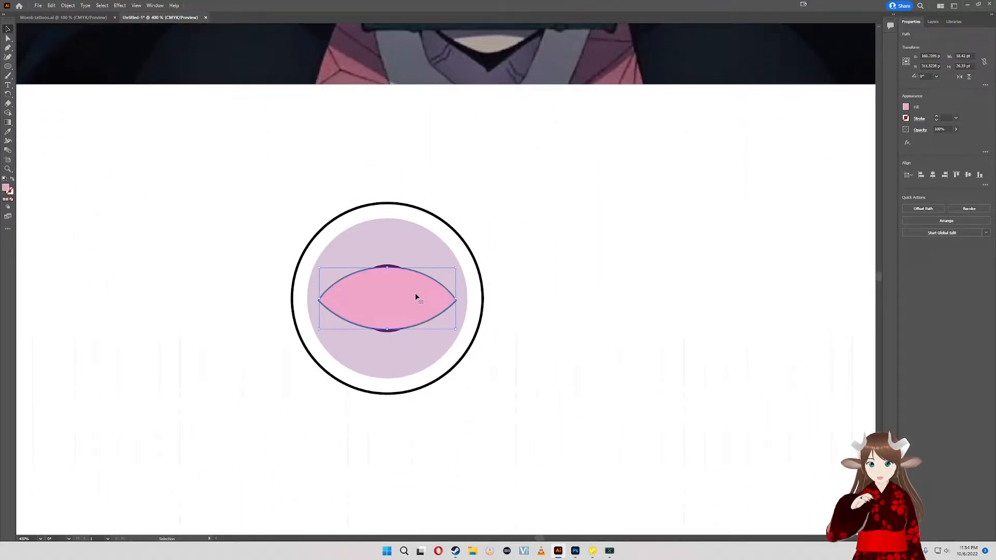
# - Move the pink lens shape below the pupil and align its bottom edge with the bottom of the black ring
pyautogui.moveTo(416, 292); pyautogui.dragTo(416, 354)
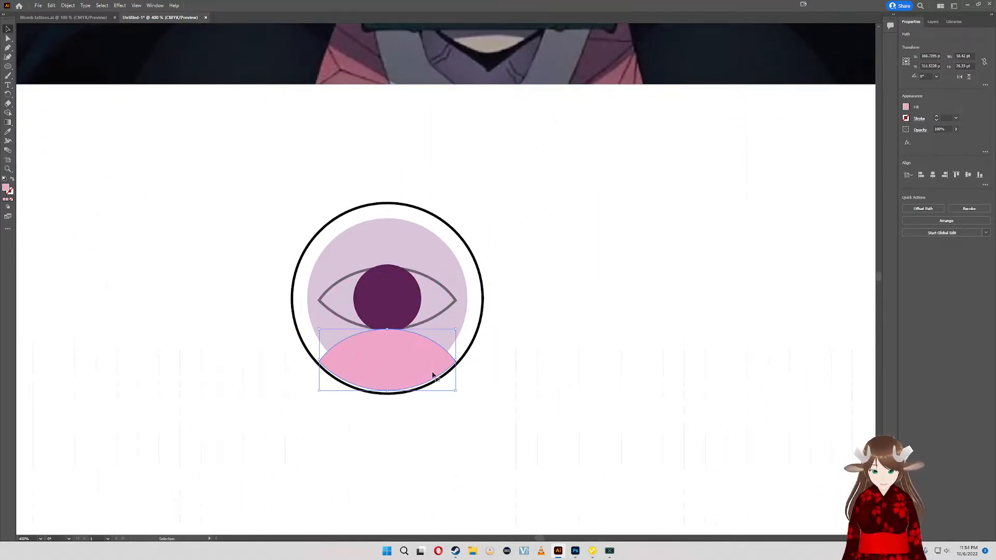
pyautogui.keyDown('shift'); pyautogui.click(465, 342); pyautogui.keyUp('shift')
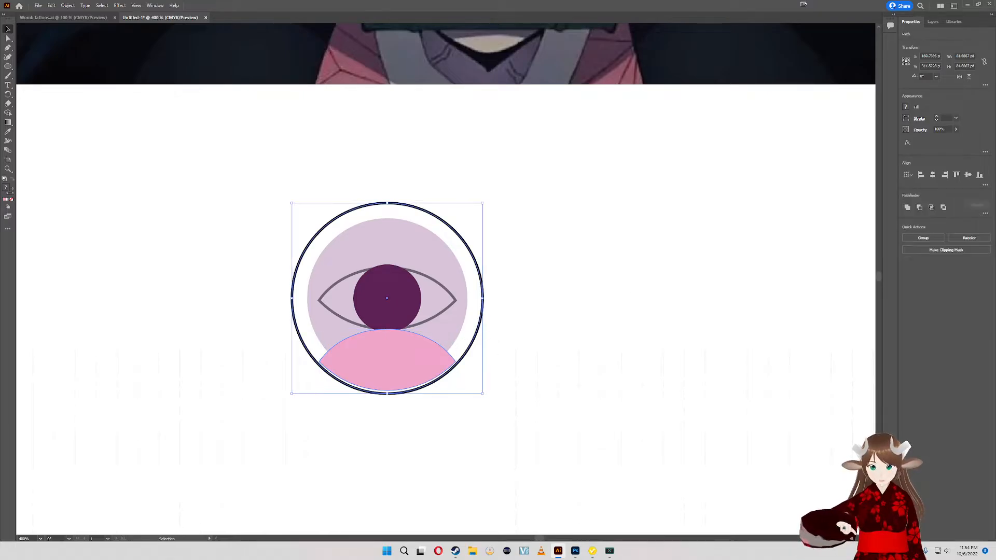
pyautogui.click(980, 175)
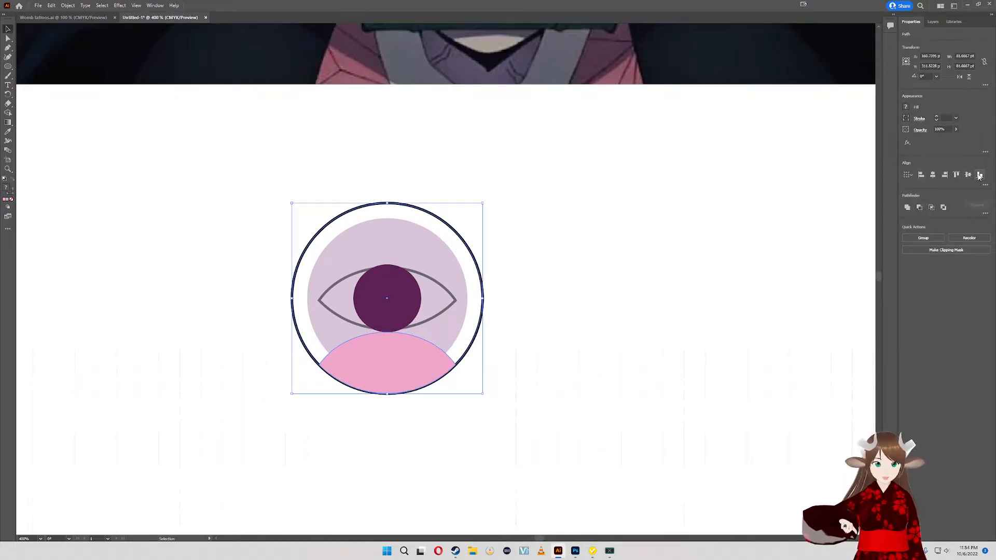
pyautogui.click(521, 306)
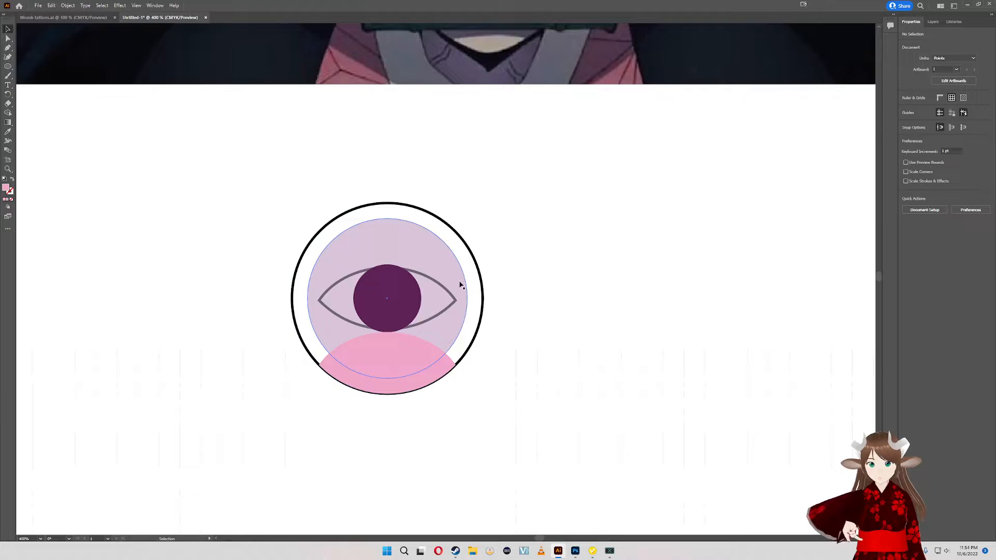
# - Try moving the lilac circle aside and deleting the eye-shaped outline around the pupil, and undo these changes
pyautogui.scroll(3, 460, 285)
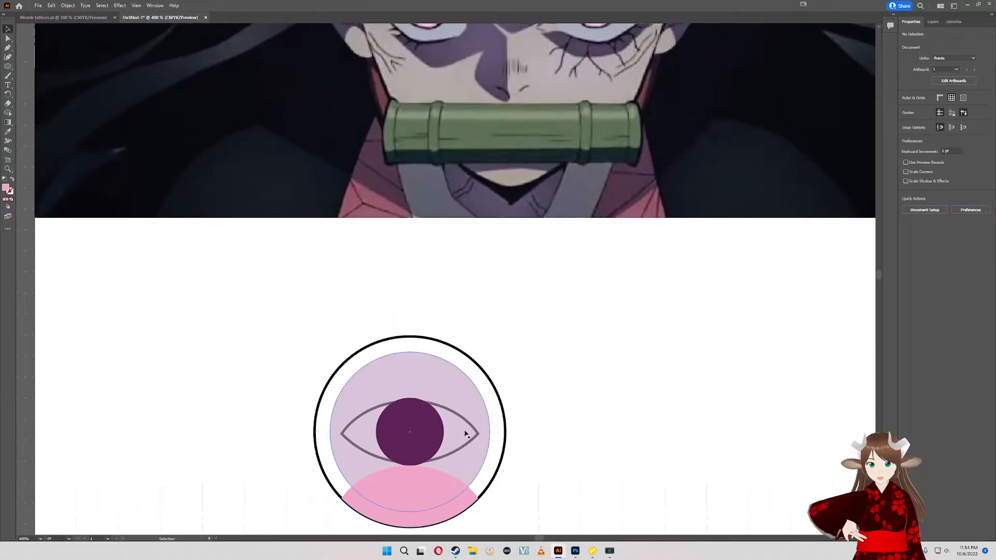
pyautogui.click(468, 445)
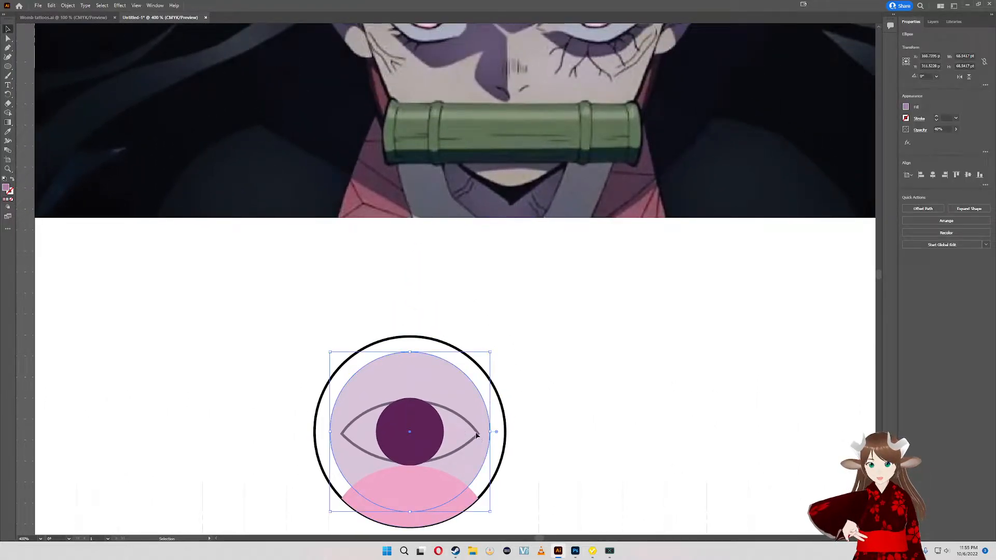
pyautogui.moveTo(475, 431); pyautogui.dragTo(680, 395)
pyautogui.moveTo(469, 431); pyautogui.dragTo(552, 280)
pyautogui.press('Delete')
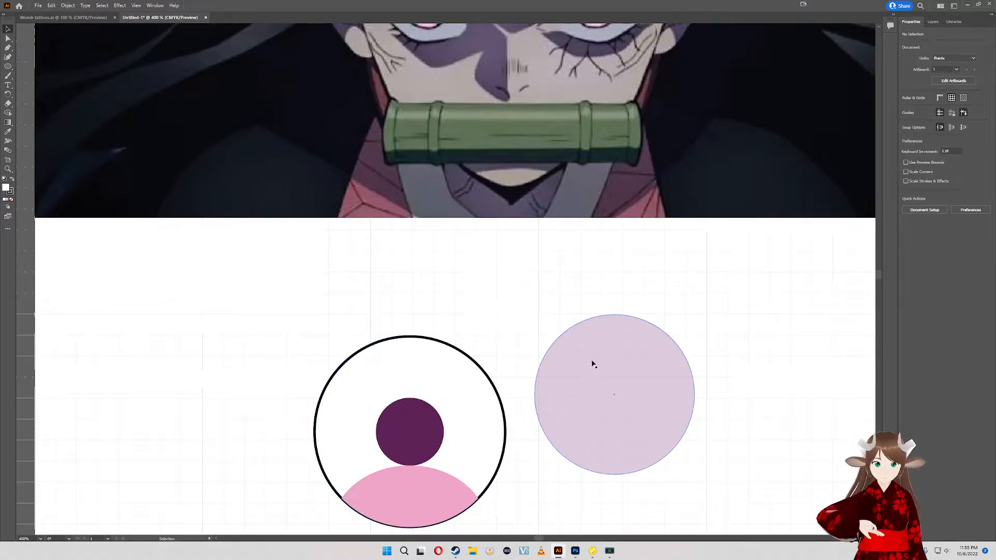
pyautogui.moveTo(436, 381); pyautogui.dragTo(305, 405)
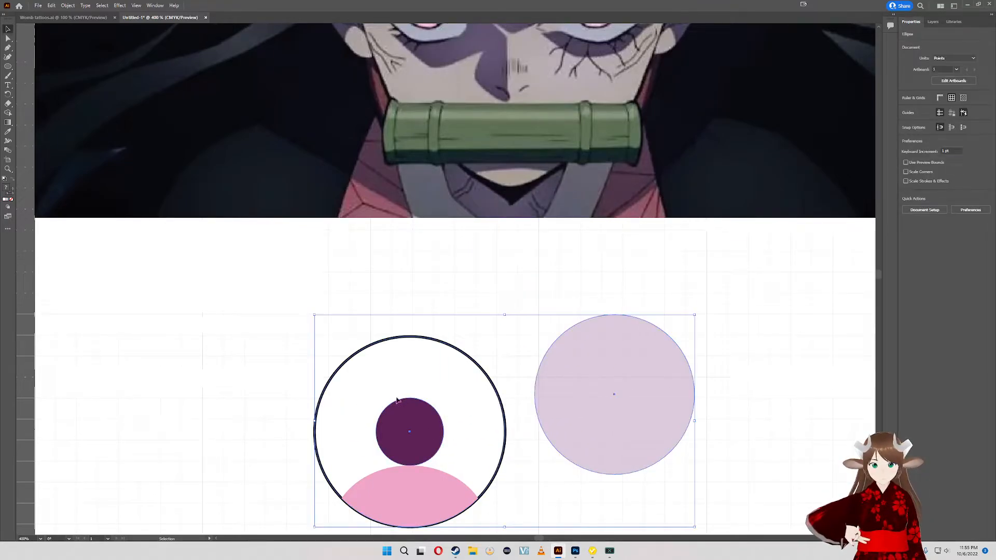
pyautogui.hotkey('ctrl', 'z')
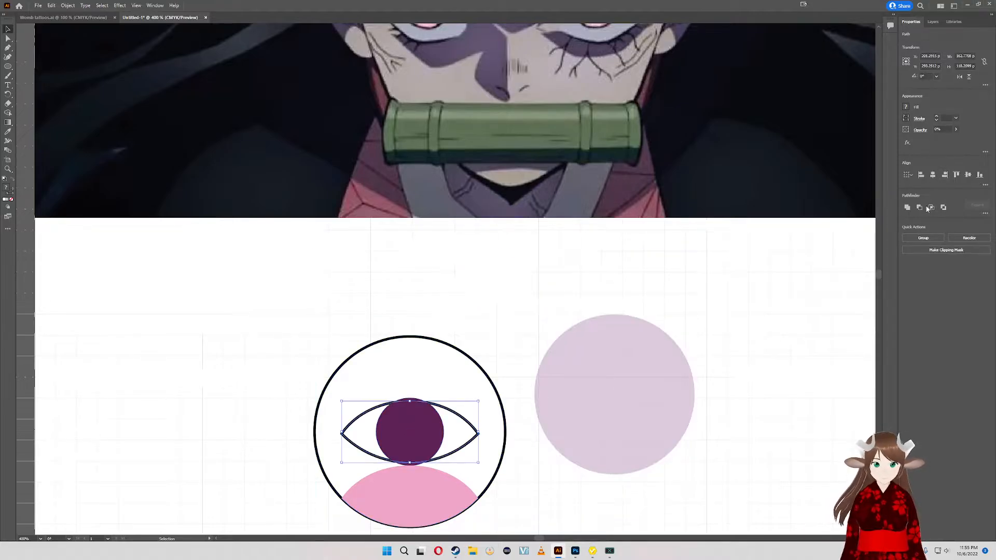
pyautogui.hotkey('ctrl', 'z')
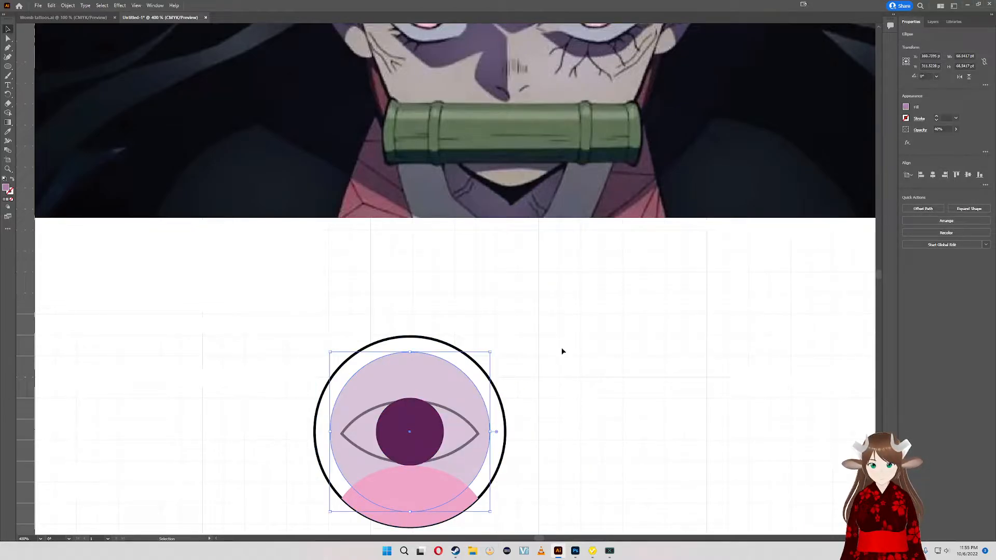
pyautogui.moveTo(563, 349); pyautogui.dragTo(569, 313)
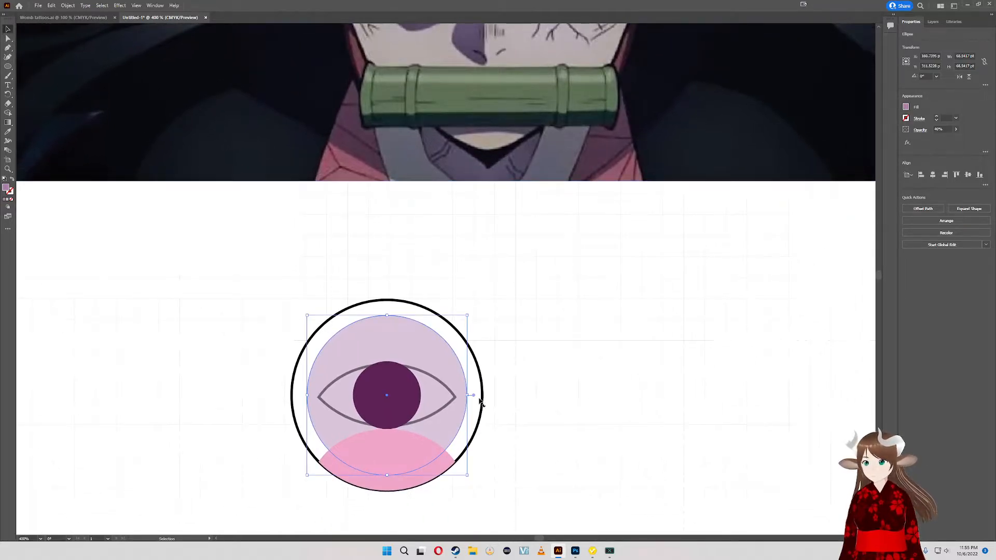
# - Copy the complete eye and place the duplicate beside the reference image's upper right corner
pyautogui.hotkey('ctrl', 'a')
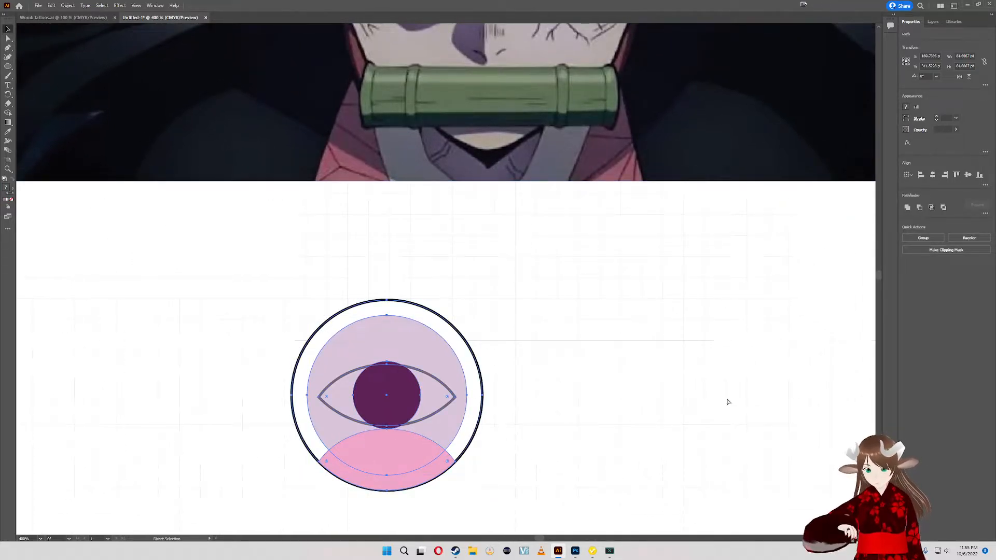
pyautogui.moveTo(758, 329); pyautogui.dragTo(487, 318)
pyautogui.moveTo(722, 316); pyautogui.dragTo(577, 358)
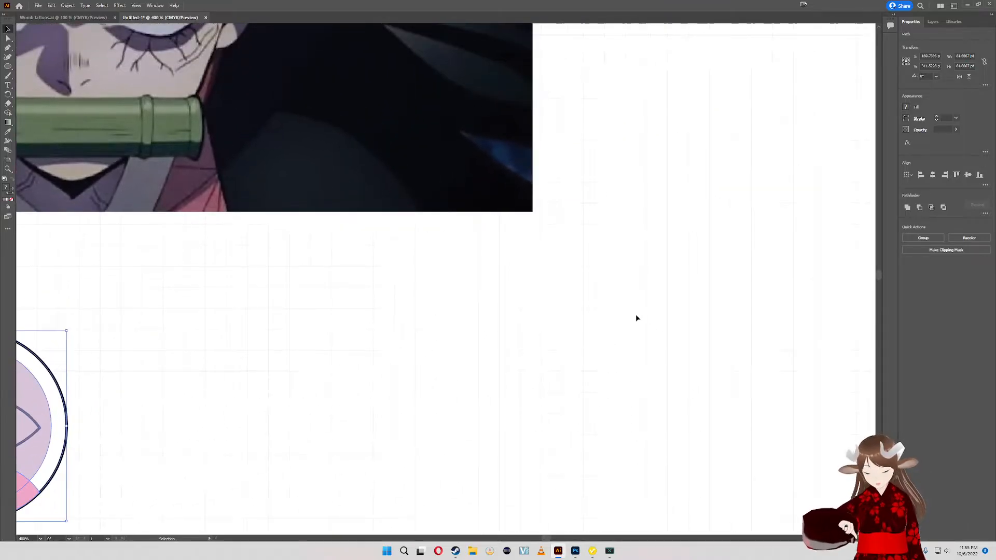
pyautogui.scroll(-5, 636, 317)
pyautogui.scroll(2, 661, 291)
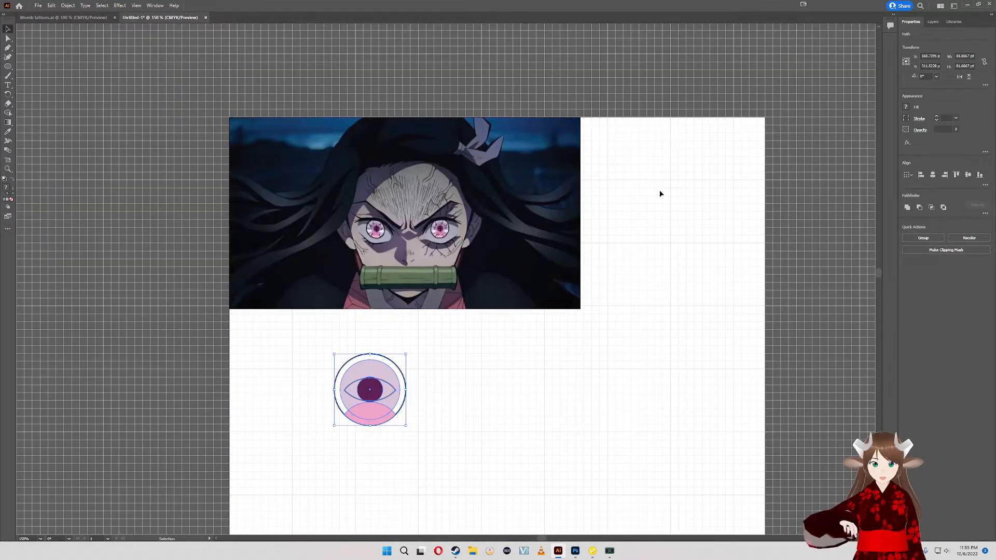
pyautogui.moveTo(379, 399); pyautogui.dragTo(413, 426)
pyautogui.hotkey('ctrl', 'c')
pyautogui.hotkey('ctrl', 'v')
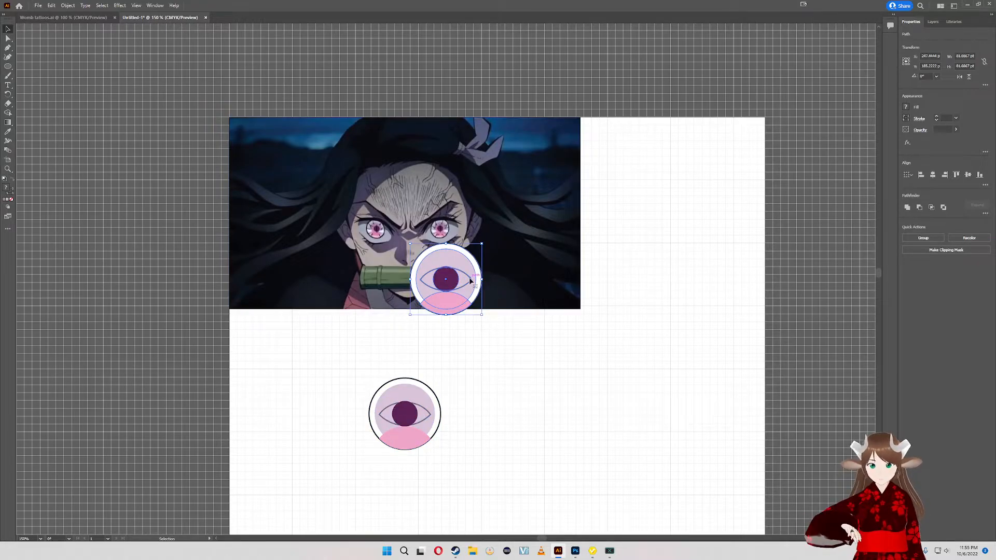
pyautogui.moveTo(470, 281); pyautogui.dragTo(664, 161)
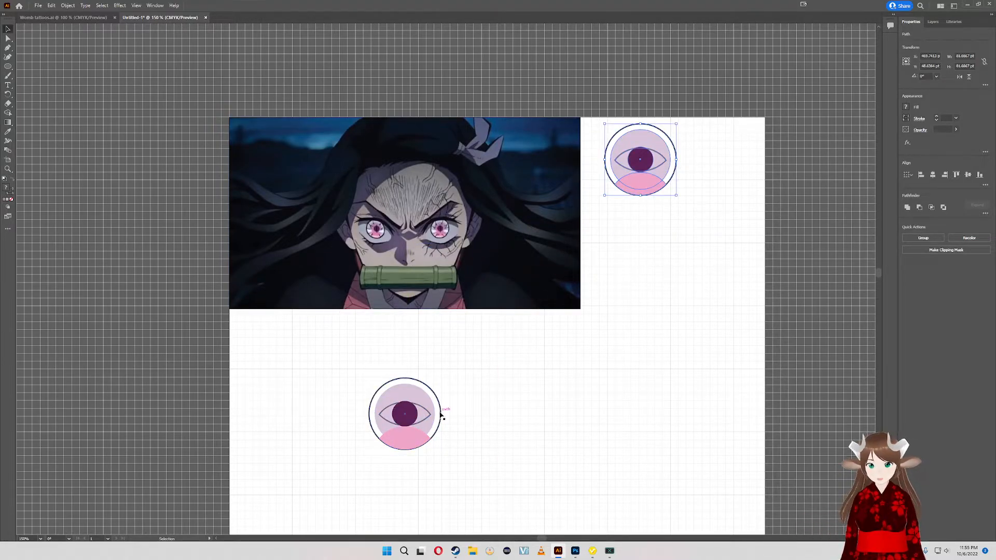
# - Examine up close how the pink shape sits against the black ring and pupil of the original eye
pyautogui.moveTo(441, 414); pyautogui.dragTo(536, 337)
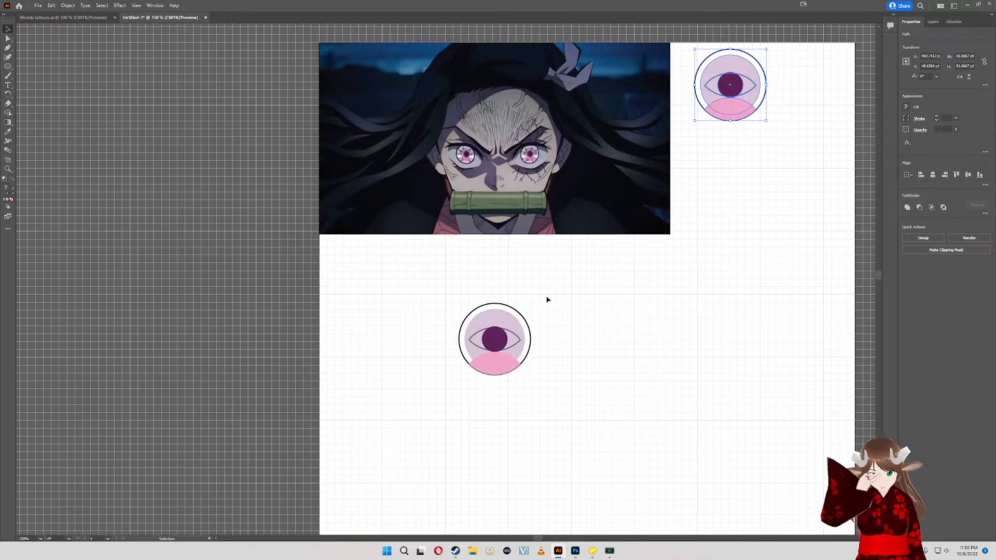
pyautogui.scroll(5, 551, 342)
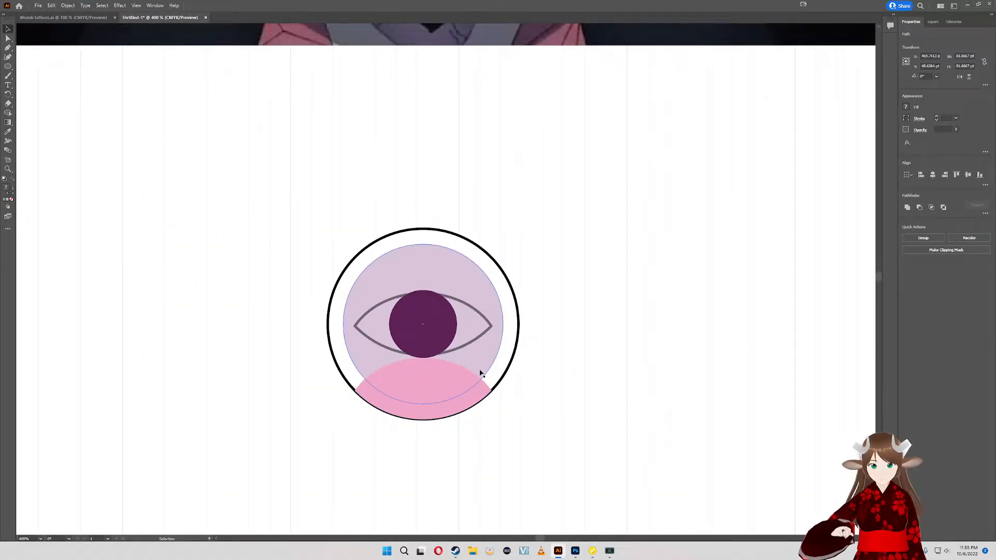
pyautogui.click(446, 398)
pyautogui.click(444, 399)
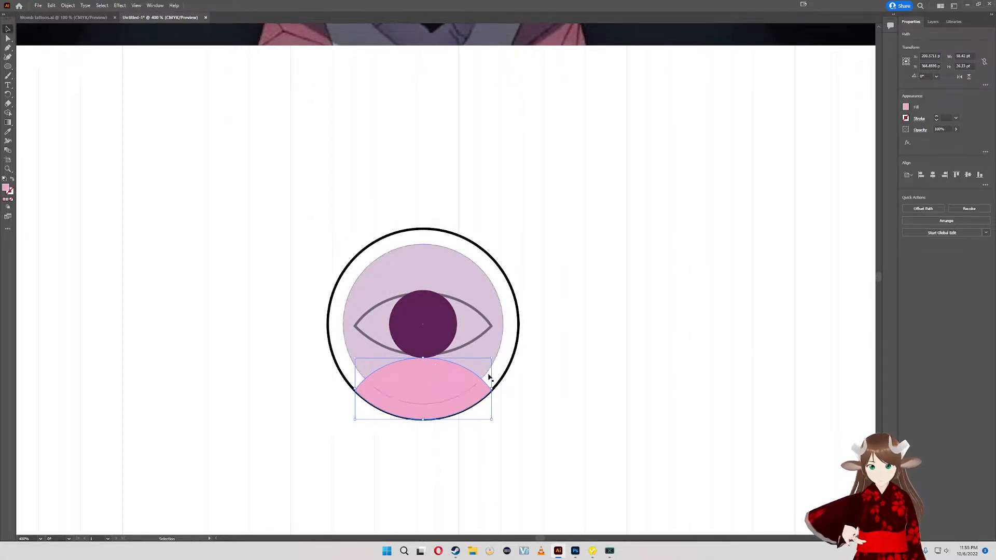
pyautogui.click(561, 383)
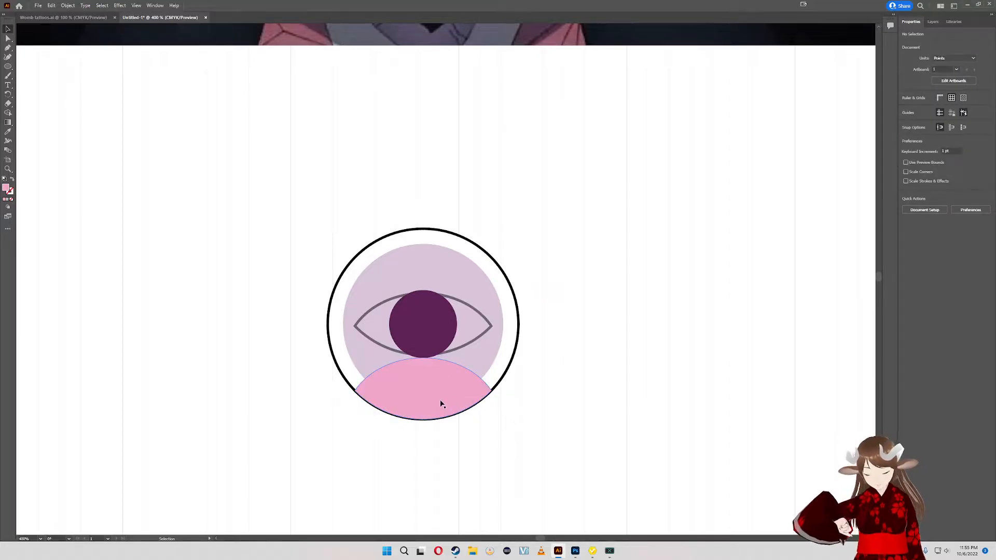
pyautogui.scroll(3, 441, 397)
pyautogui.scroll(-1, 441, 398)
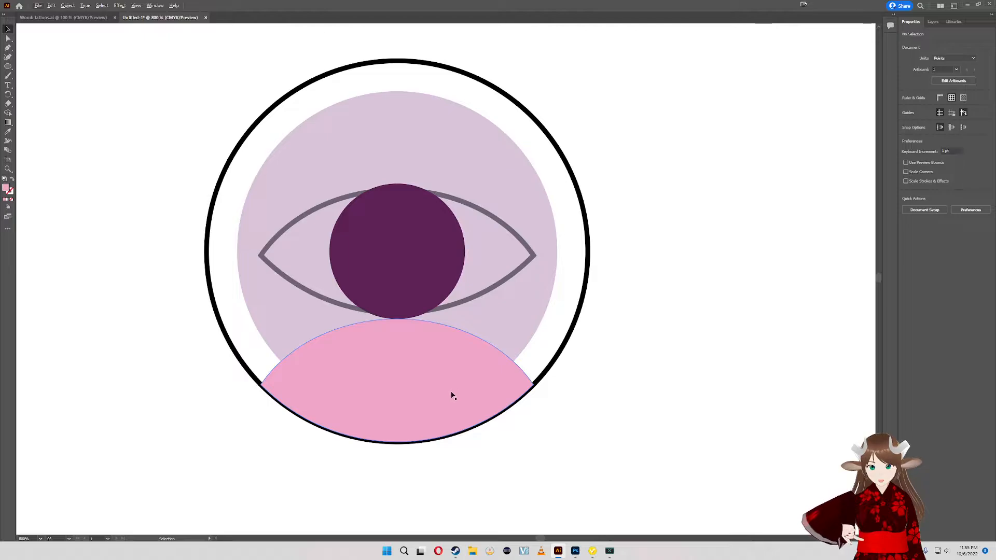
pyautogui.scroll(-1, 472, 393)
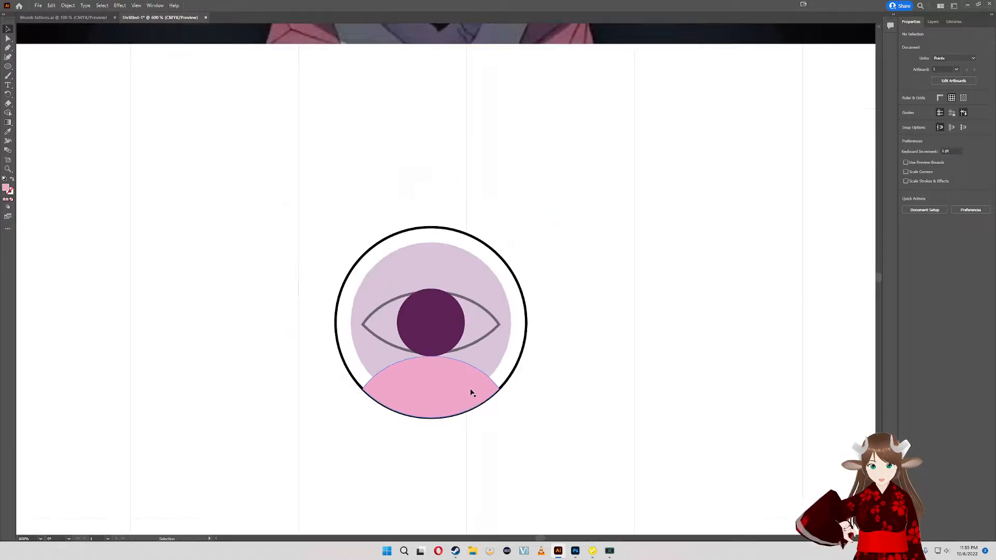
# - Shift the lilac circle aside and delete the eye-shaped outline around the pupil
pyautogui.click(493, 318)
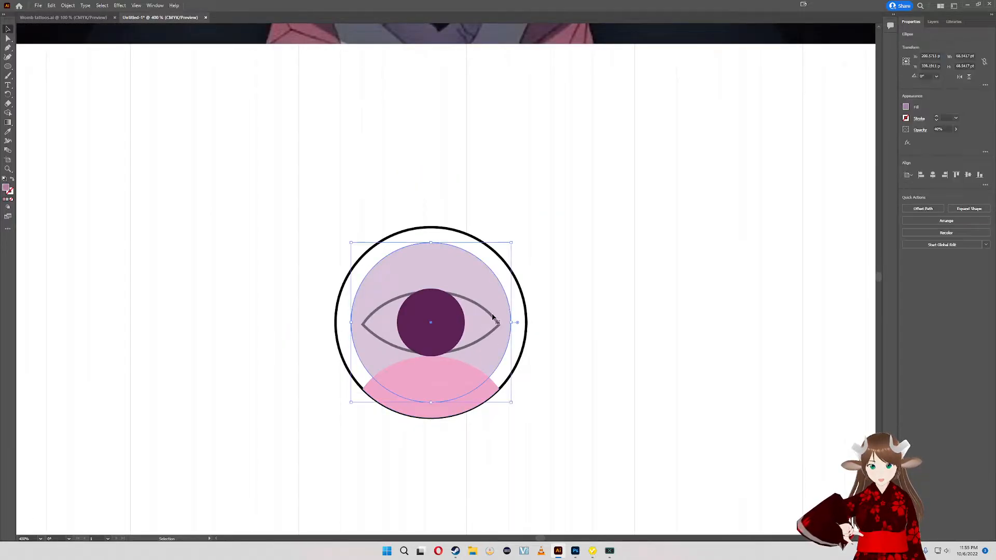
pyautogui.moveTo(493, 317); pyautogui.dragTo(535, 291)
pyautogui.moveTo(372, 320); pyautogui.dragTo(160, 219)
pyautogui.press('Delete')
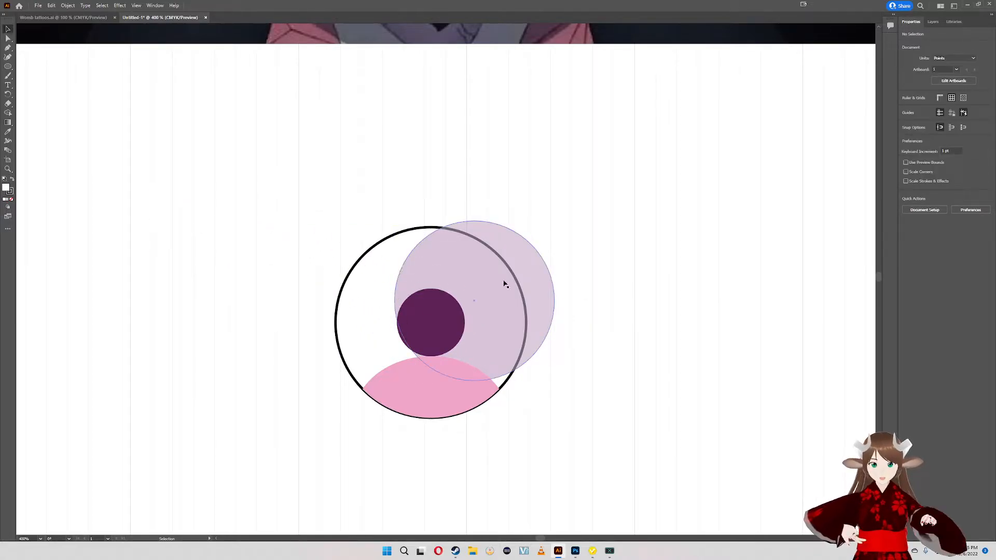
# - Centre-align the black ring, lilac circle and pupil horizontally and vertically, without the pink shape
pyautogui.moveTo(638, 295); pyautogui.dragTo(146, 244)
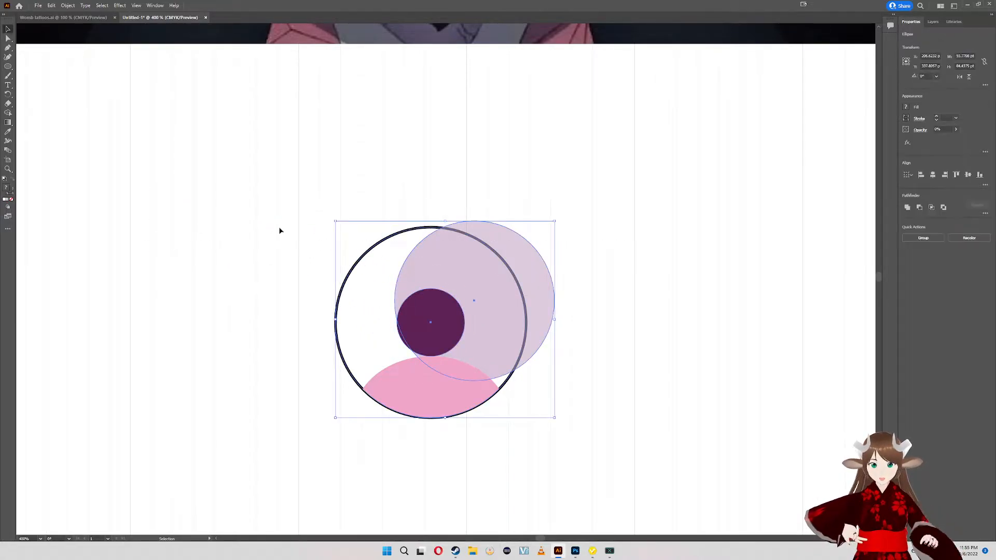
pyautogui.click(932, 175)
pyautogui.click(966, 175)
pyautogui.click(544, 235)
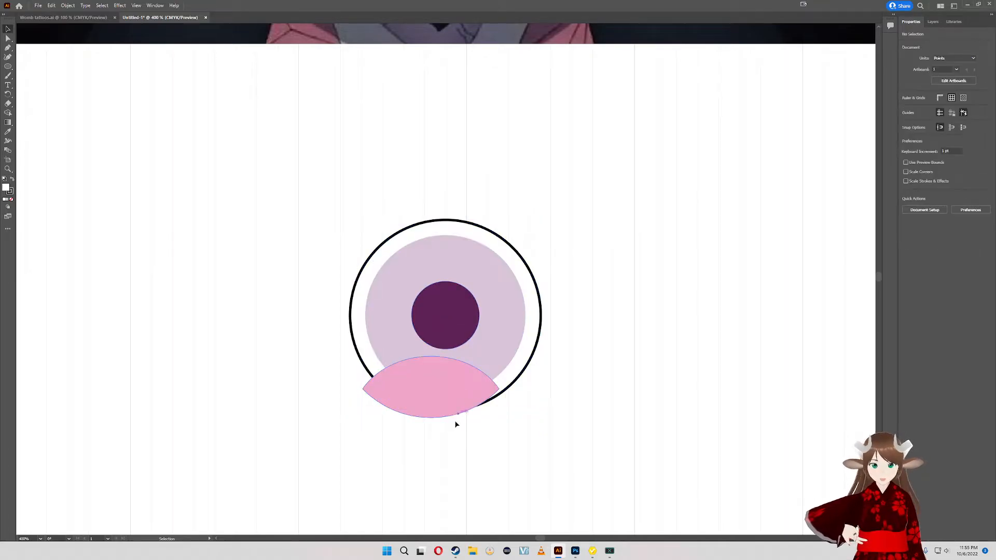
# - Group the black ring, lilac circle and pupil, leaving the pink shape out
pyautogui.press('a')
pyautogui.moveTo(573, 293); pyautogui.dragTo(172, 279)
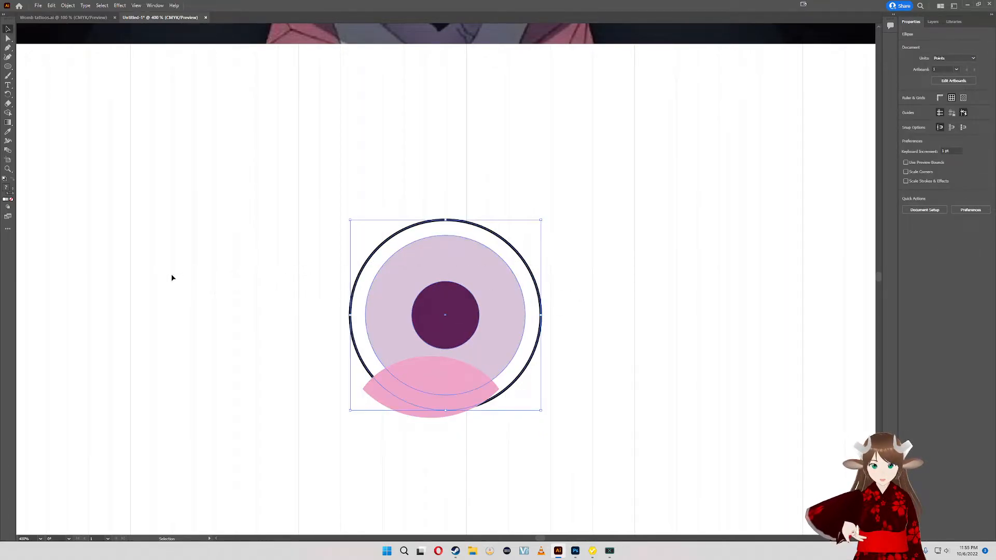
pyautogui.hotkey('ctrl', 'g')
pyautogui.press('v')
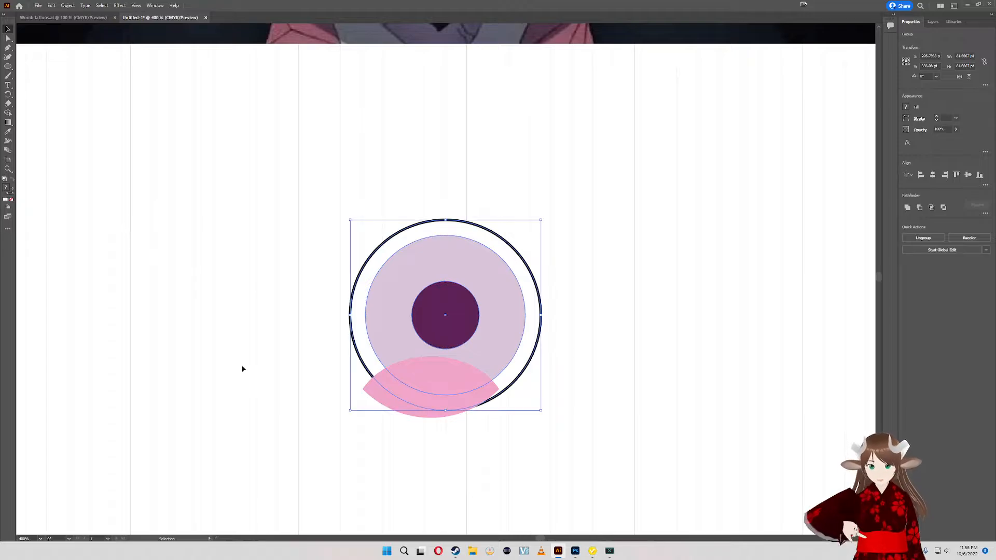
# - Align the pink shape and the circle group along their bottom edges and centre them horizontally
pyautogui.click(425, 456)
pyautogui.moveTo(489, 434); pyautogui.dragTo(340, 311)
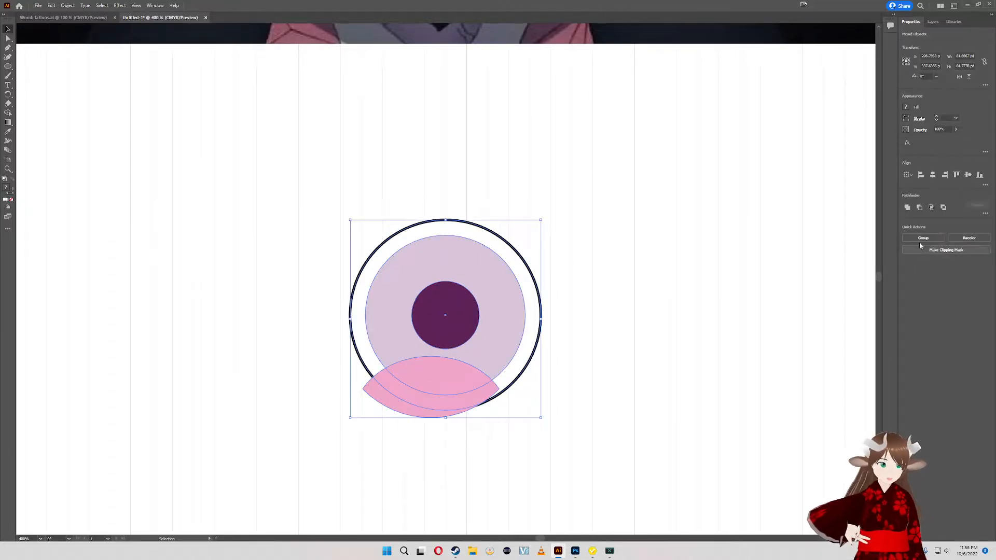
pyautogui.click(980, 175)
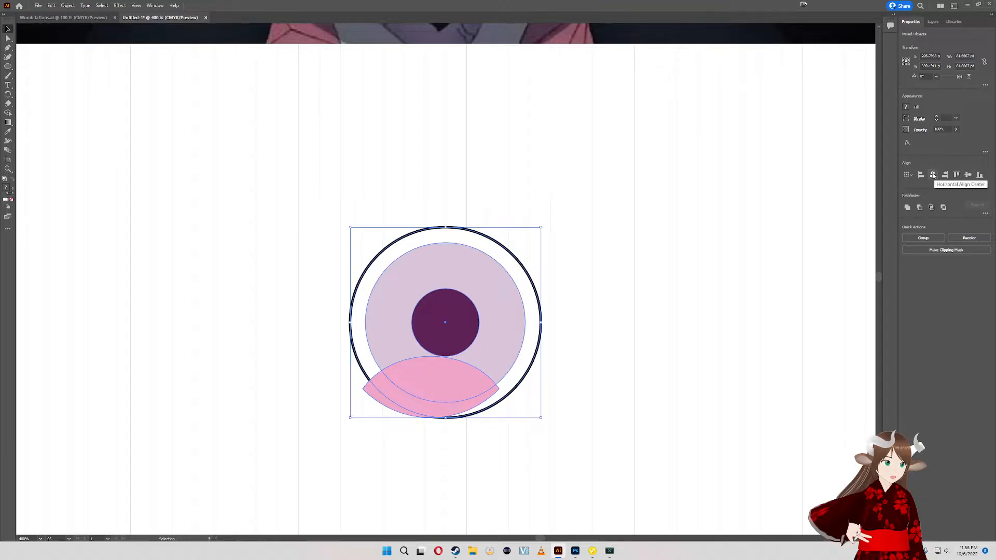
pyautogui.click(933, 175)
pyautogui.click(551, 351)
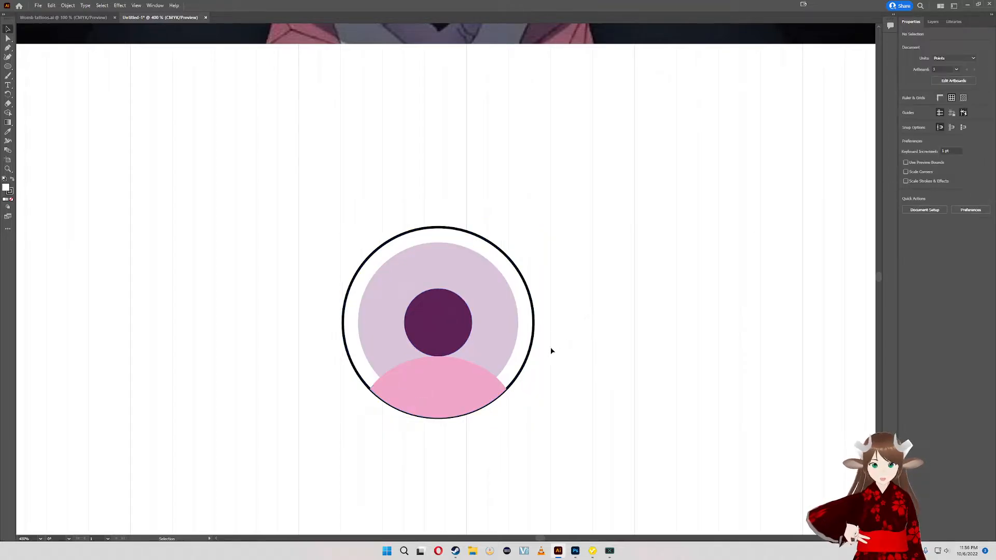
# - Nudge the pink shape slightly upward so it sits just inside the ring's lower edge
pyautogui.click(438, 397)
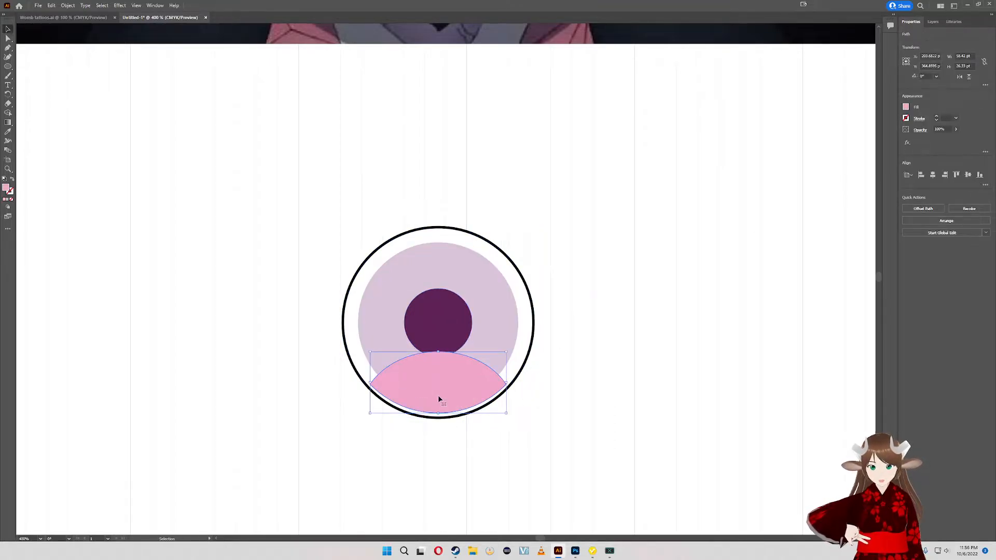
pyautogui.press('Down')
pyautogui.press('Down')
pyautogui.press('Up')
pyautogui.press('Down')
pyautogui.press('Up')
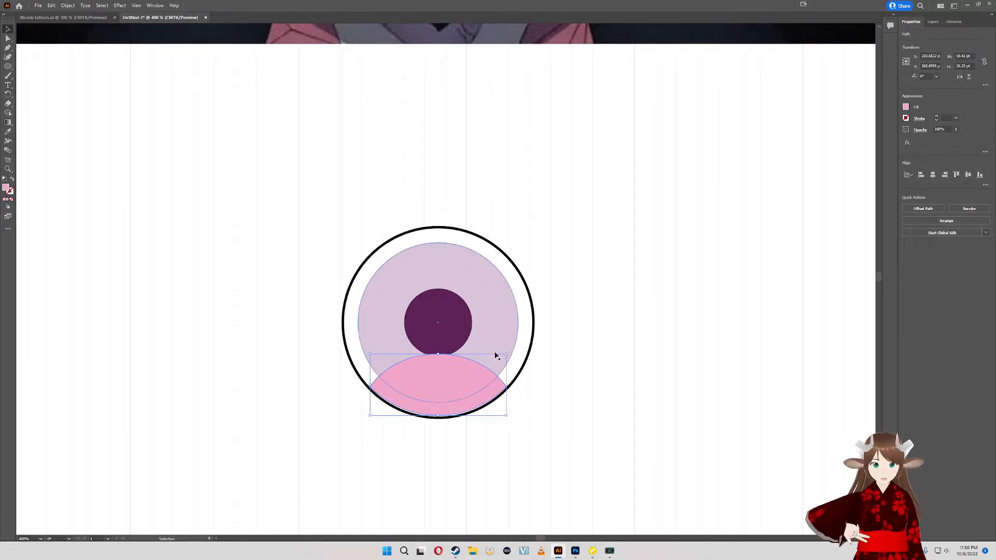
# - Try to set the circle group's stroke weight to 1 pt
pyautogui.click(533, 329)
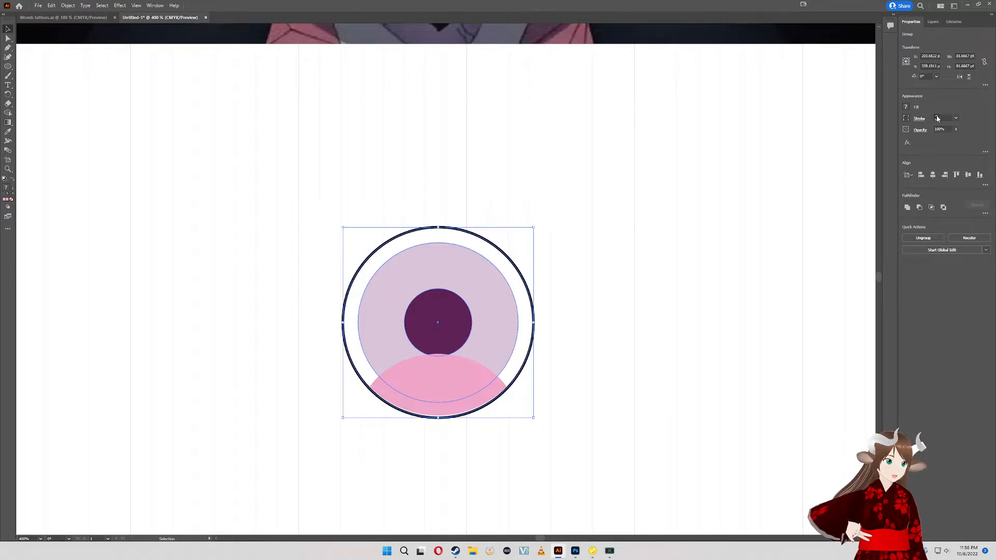
pyautogui.click(943, 116)
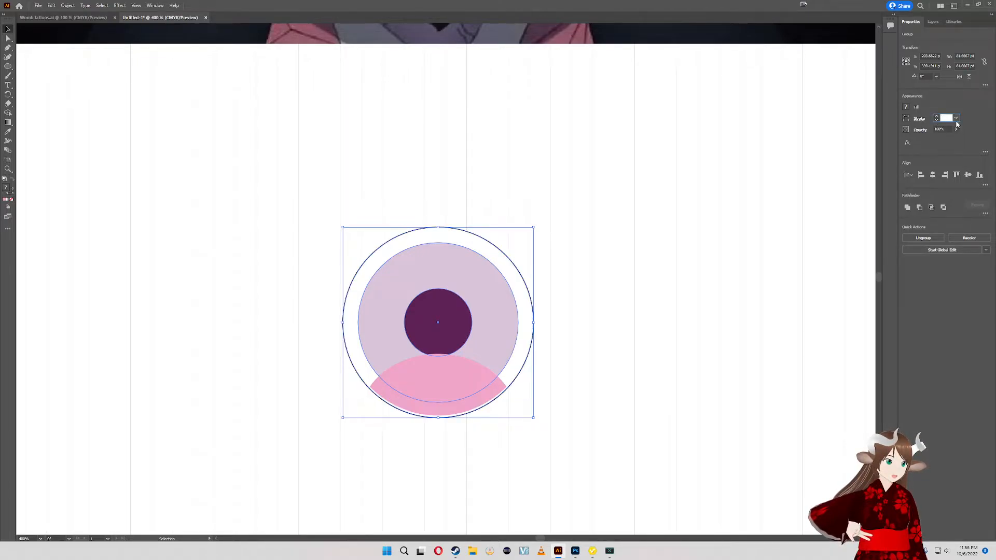
pyautogui.write('1')
pyautogui.press('Return')
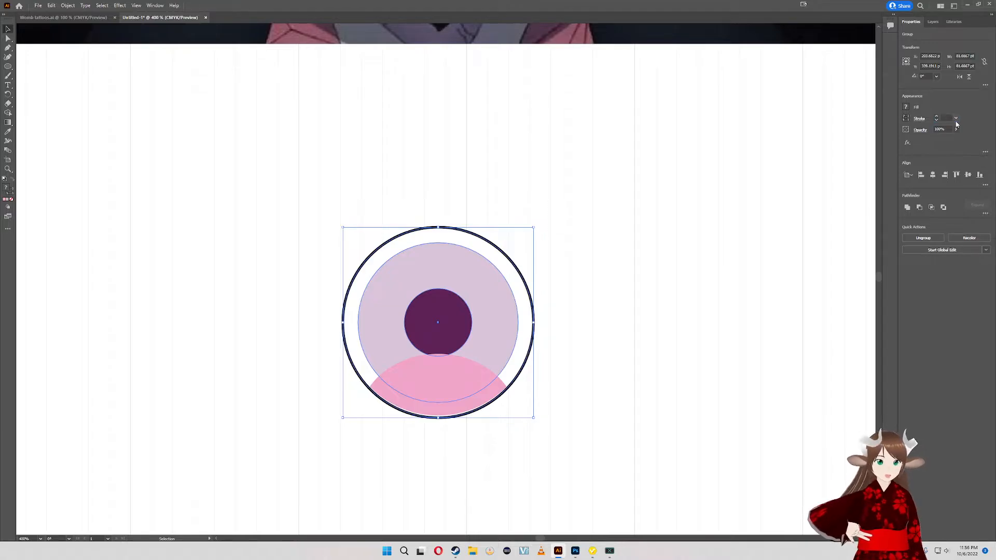
pyautogui.scroll(5, 816, 223)
pyautogui.click(590, 435)
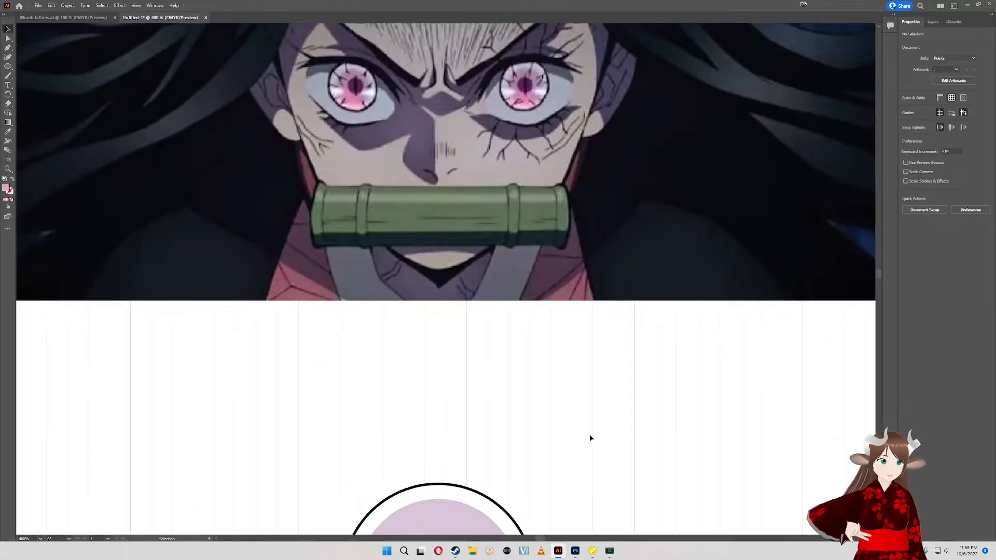
pyautogui.moveTo(581, 432); pyautogui.dragTo(566, 306)
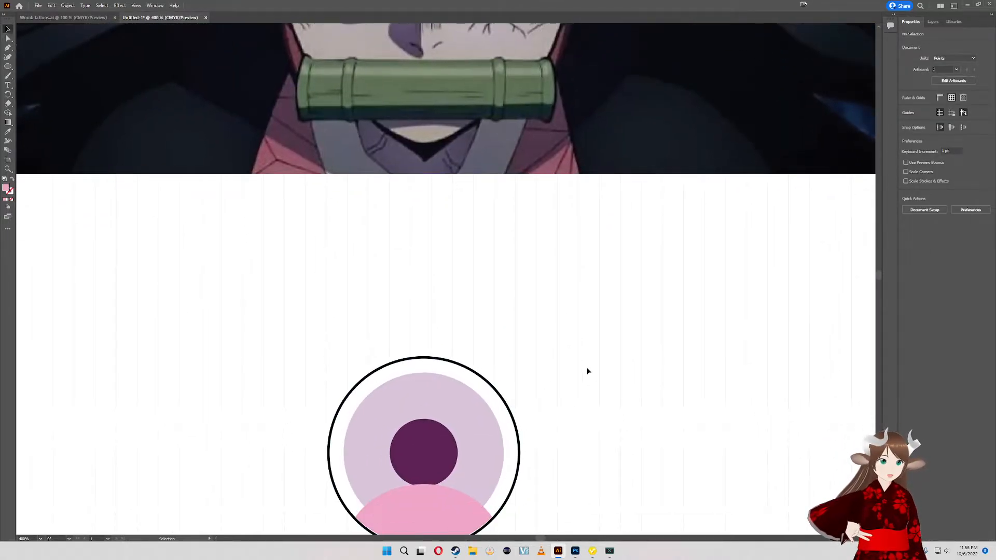
# - Reduce the circle group's stroke until it is removed and bring it back at 1 pt
pyautogui.click(508, 412)
pyautogui.press('a')
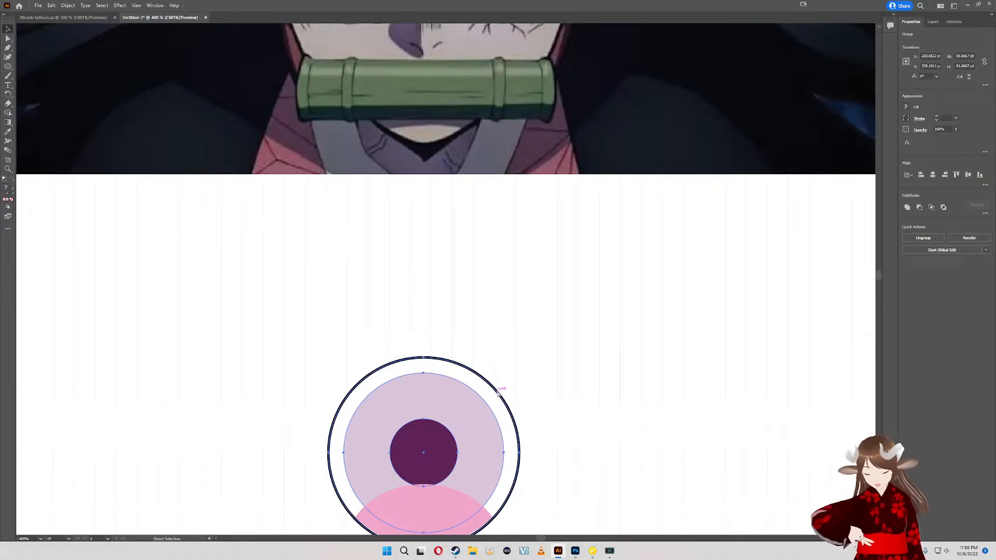
pyautogui.press('v')
pyautogui.click(572, 404)
pyautogui.click(509, 414)
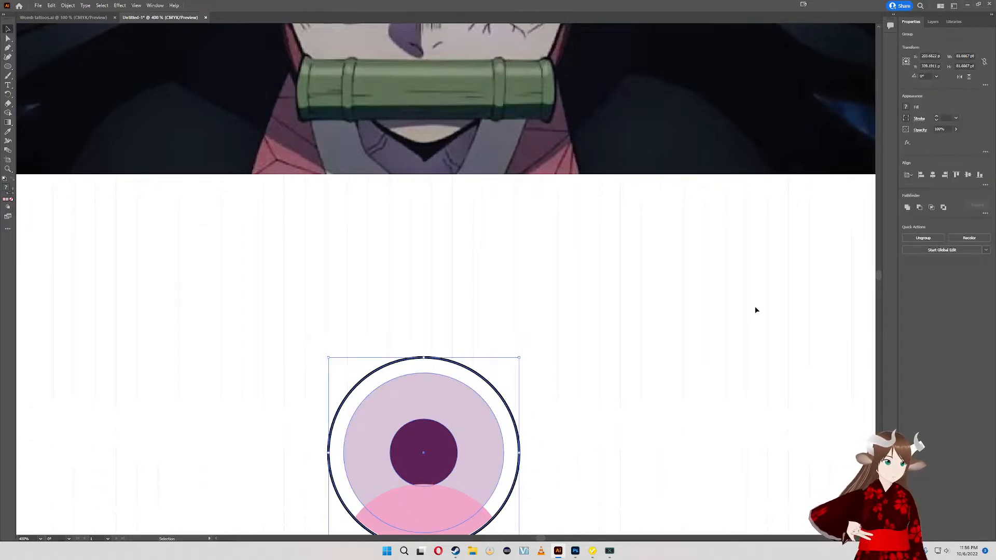
pyautogui.click(638, 340)
pyautogui.click(494, 403)
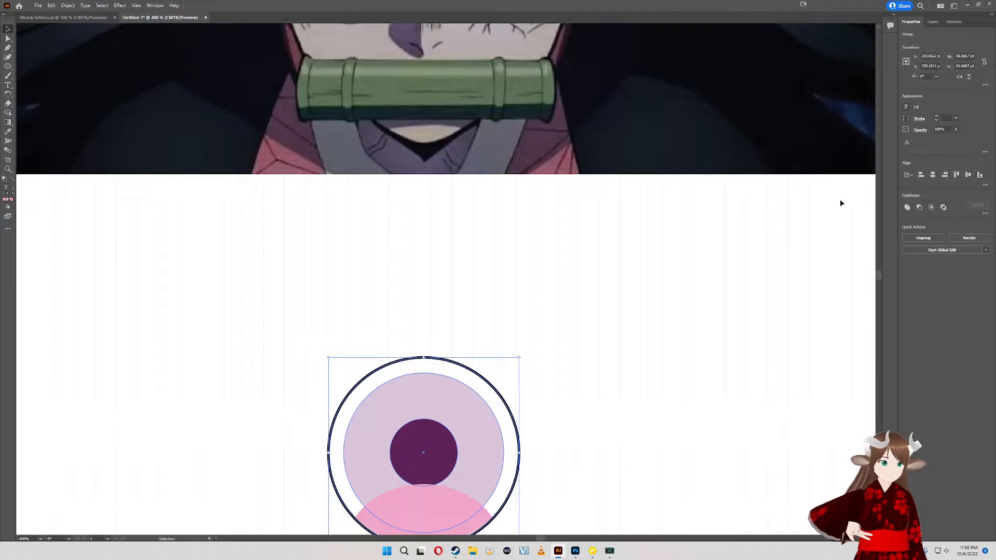
pyautogui.click(938, 119)
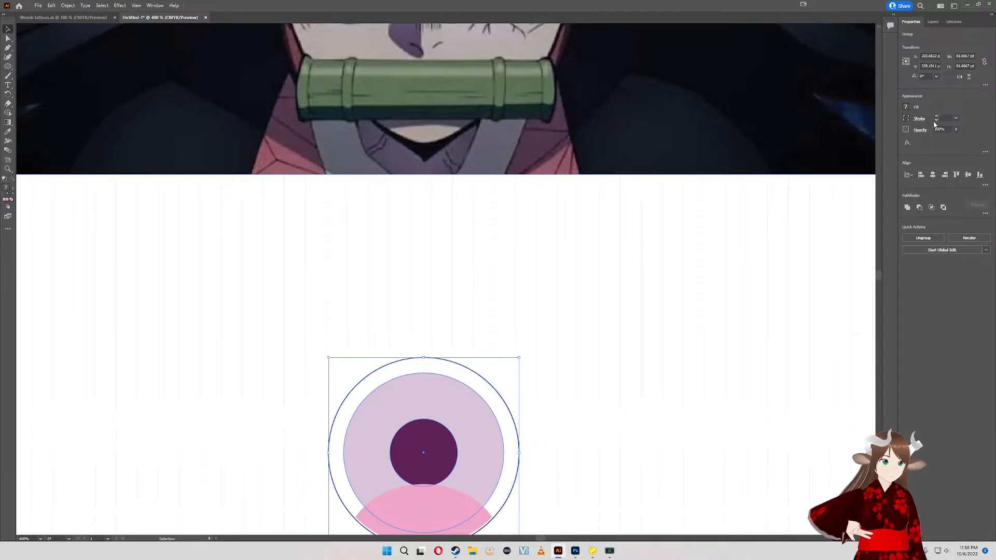
pyautogui.click(936, 120)
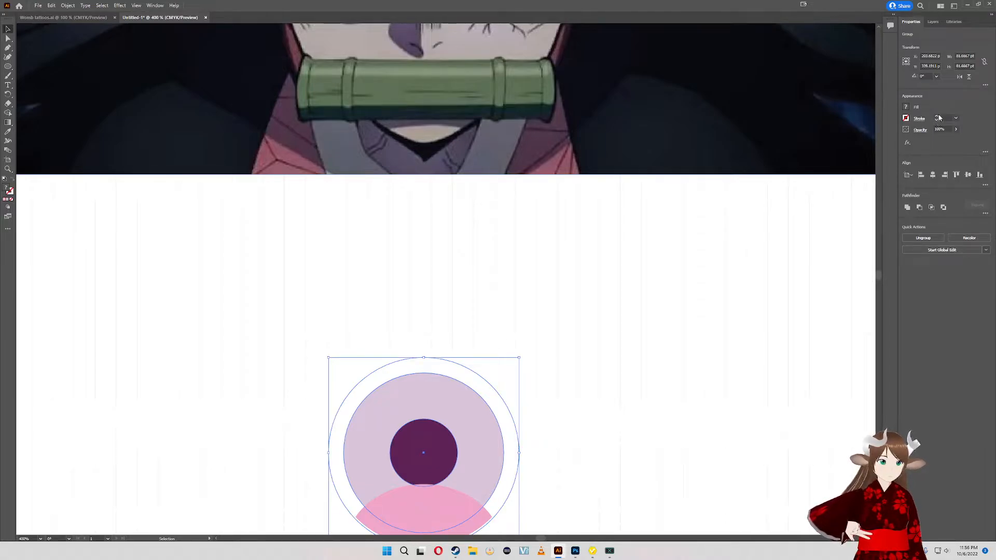
pyautogui.click(936, 117)
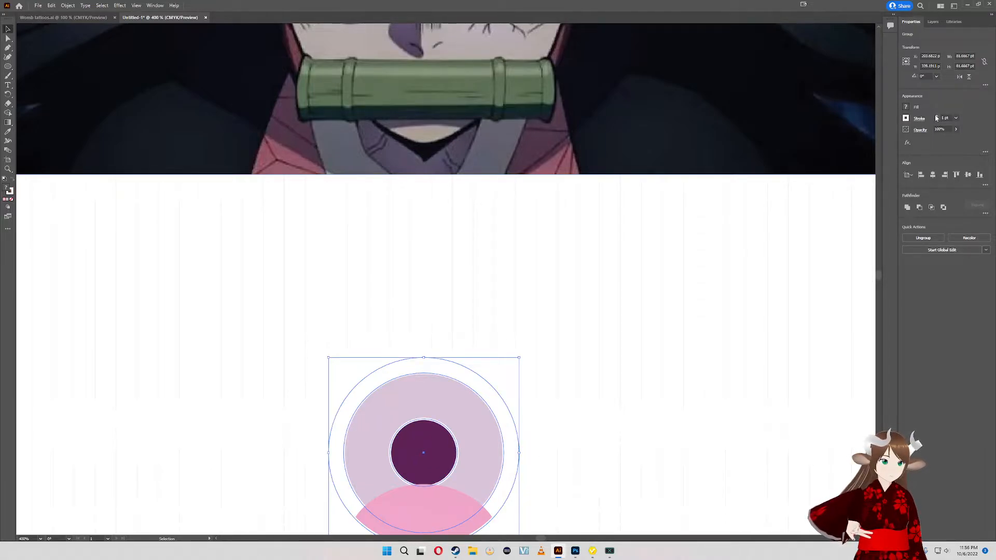
pyautogui.click(609, 402)
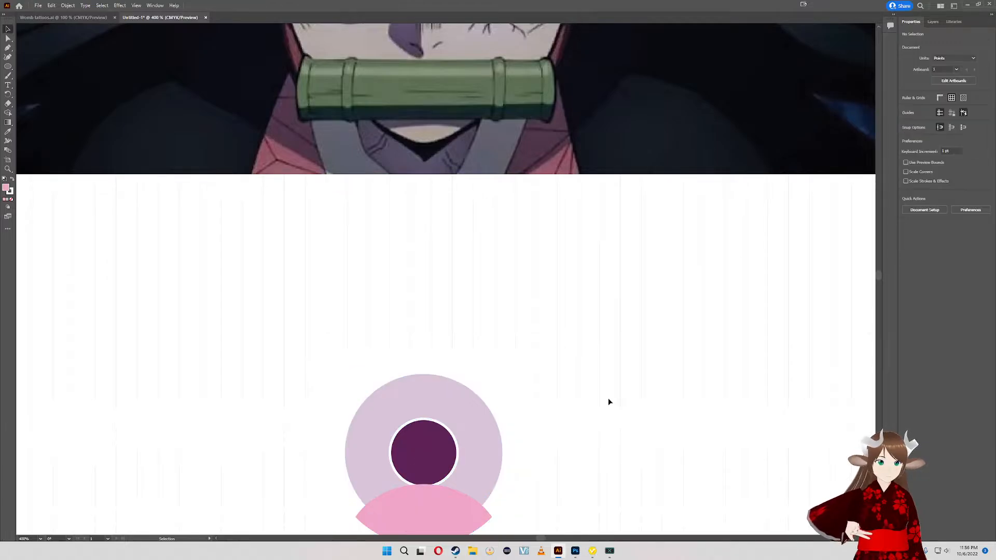
# - Set the circle group's stroke colour to black
pyautogui.click(509, 419)
pyautogui.click(945, 117)
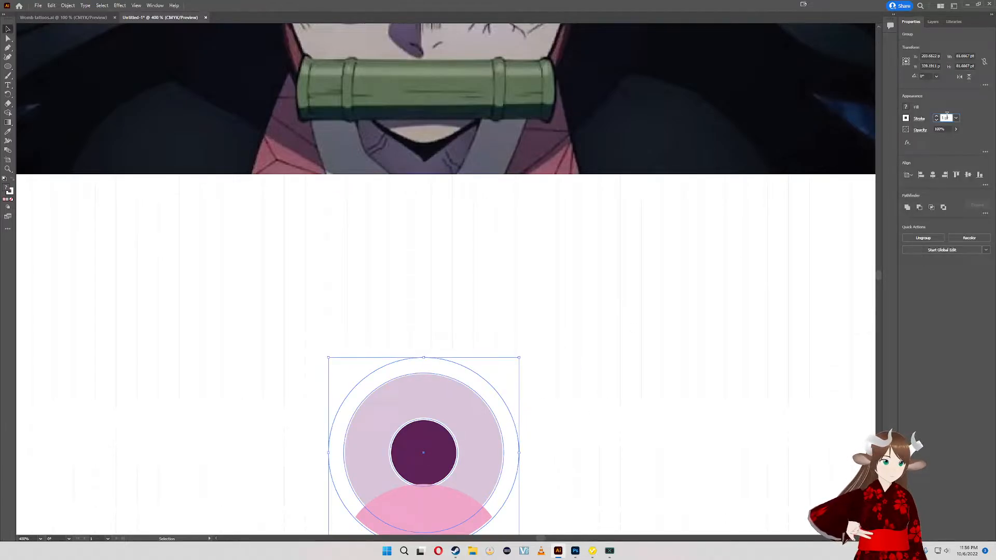
pyautogui.click(907, 118)
pyautogui.click(837, 148)
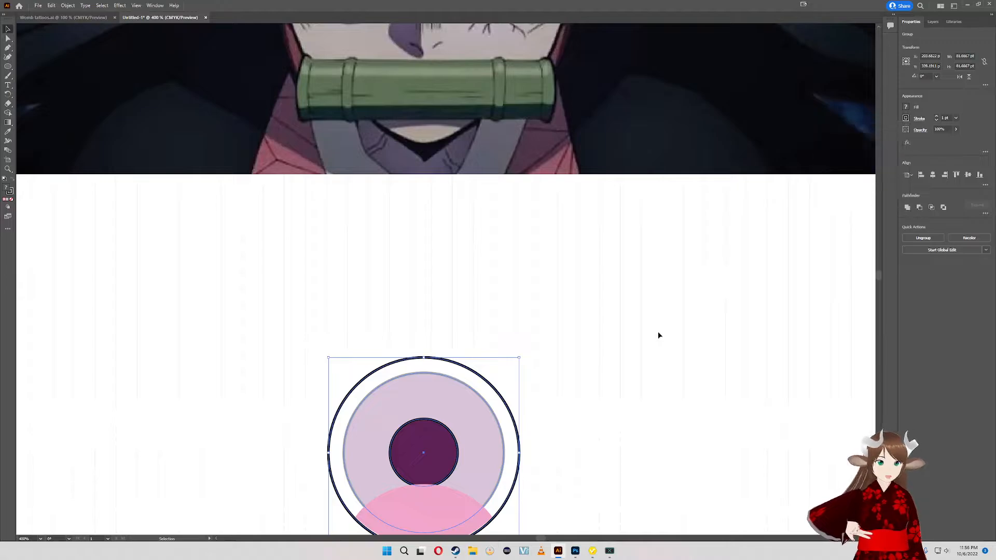
pyautogui.click(602, 447)
pyautogui.moveTo(607, 449); pyautogui.dragTo(636, 384)
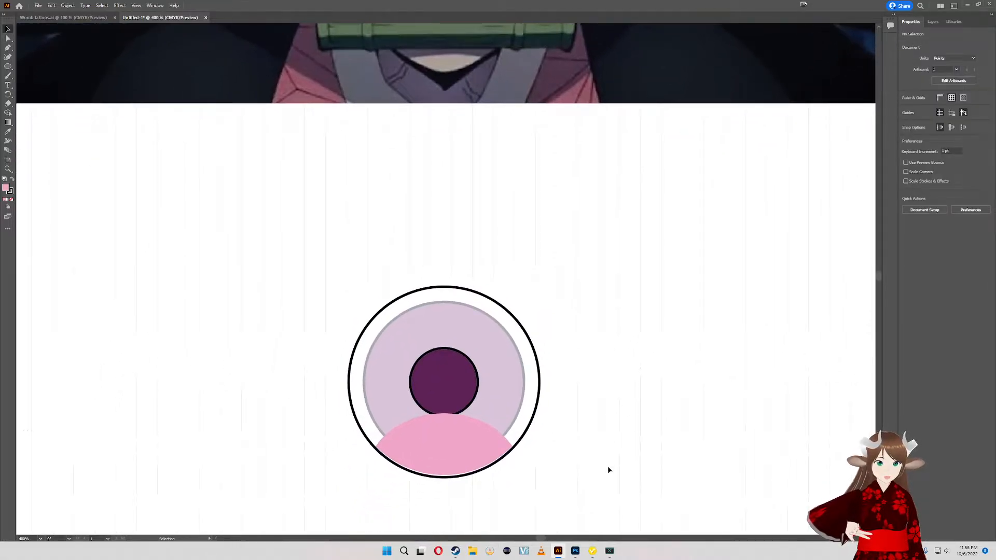
# - Align the bottom edge of the pink shape with the bottom of the circle group
pyautogui.moveTo(511, 431); pyautogui.dragTo(510, 431)
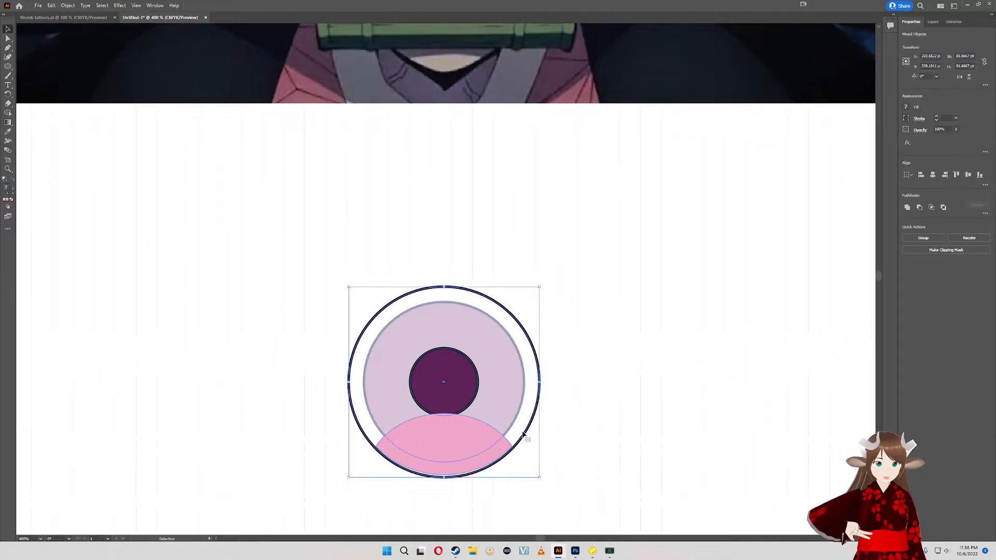
pyautogui.click(980, 175)
pyautogui.click(629, 368)
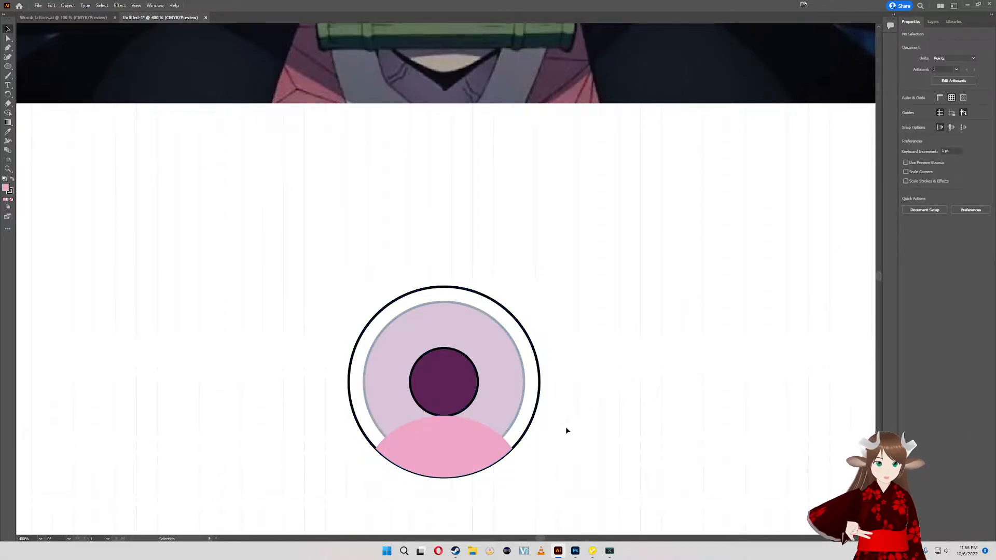
# - Move the circle group clear above the pink shape and ungroup it
pyautogui.click(521, 391)
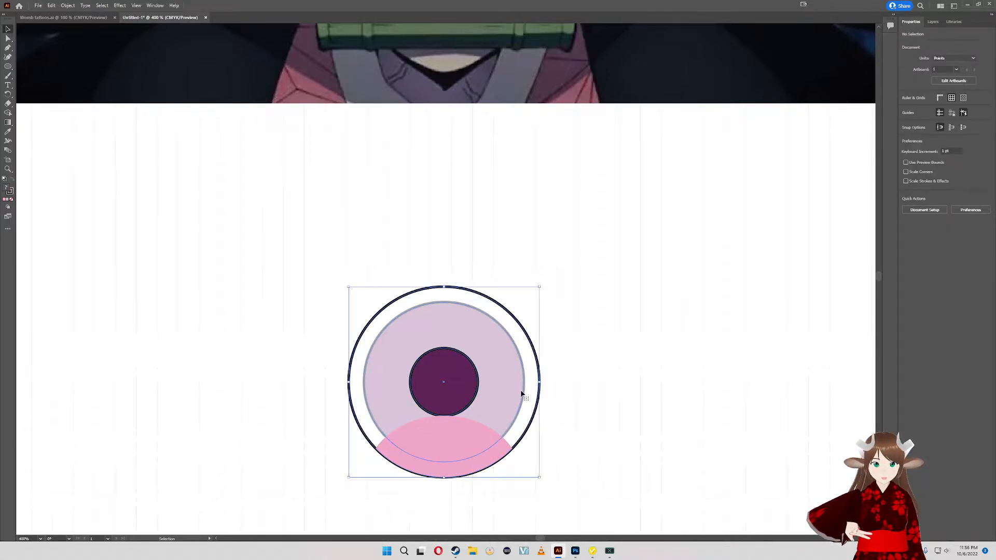
pyautogui.click(524, 340)
pyautogui.moveTo(511, 353); pyautogui.dragTo(533, 261)
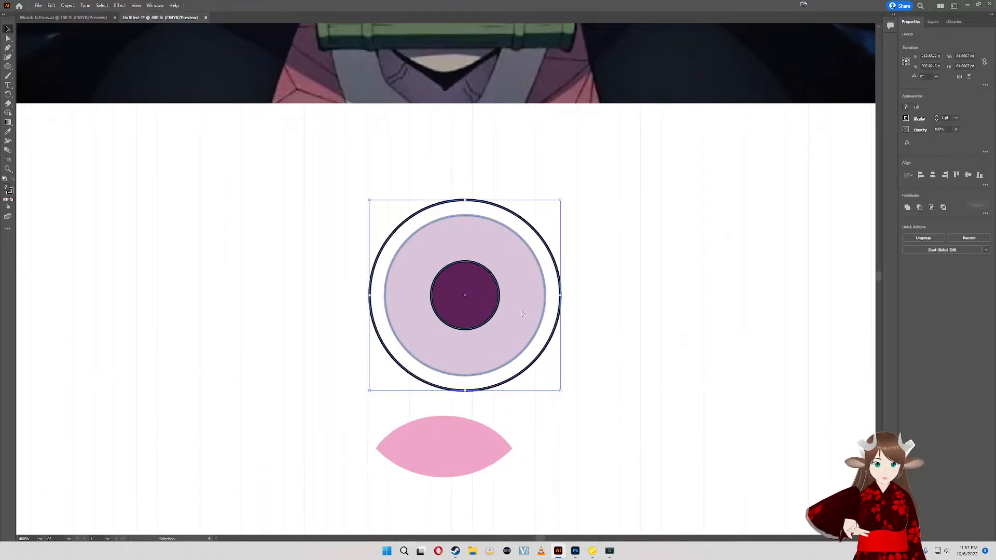
pyautogui.hotkey('ctrl', 'c')
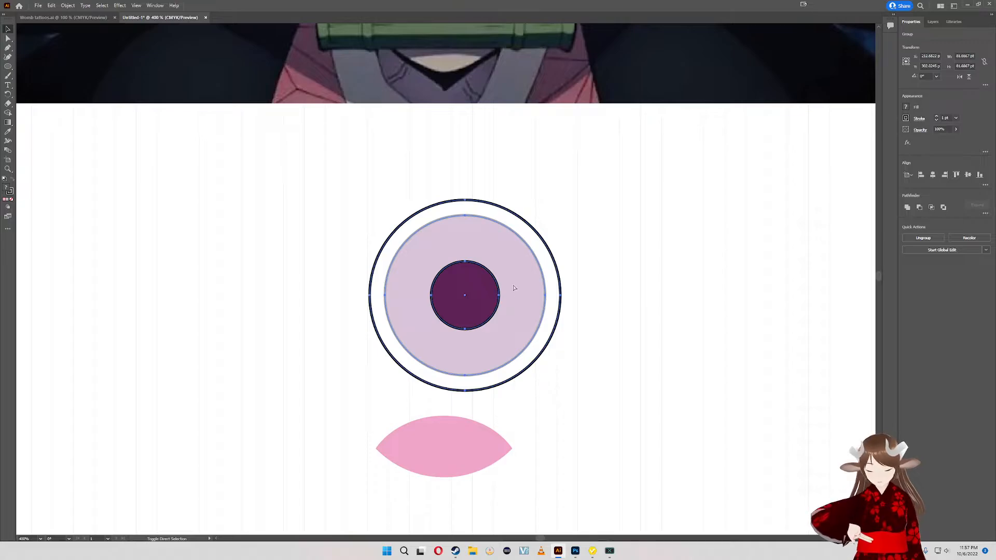
pyautogui.click(649, 295)
# - Remove the stroke from the lilac circle and from the pupil
pyautogui.keyDown('ctrl'); pyautogui.click(533, 319); pyautogui.keyUp('ctrl')
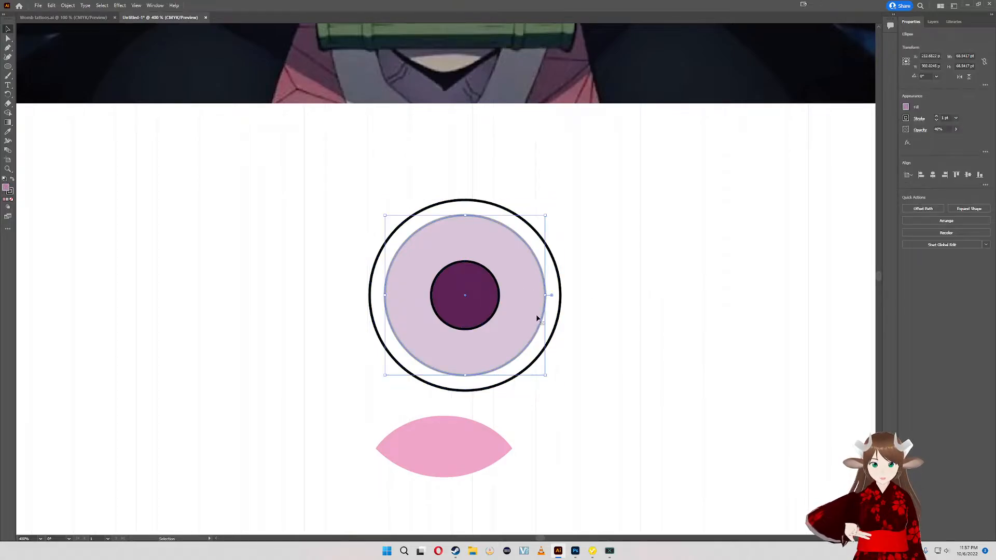
pyautogui.click(937, 120)
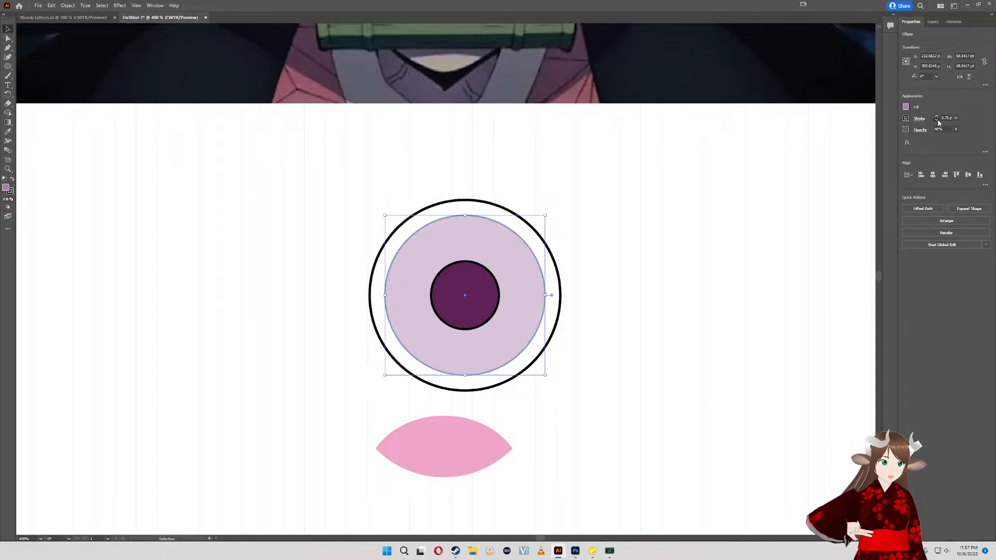
pyautogui.click(937, 121)
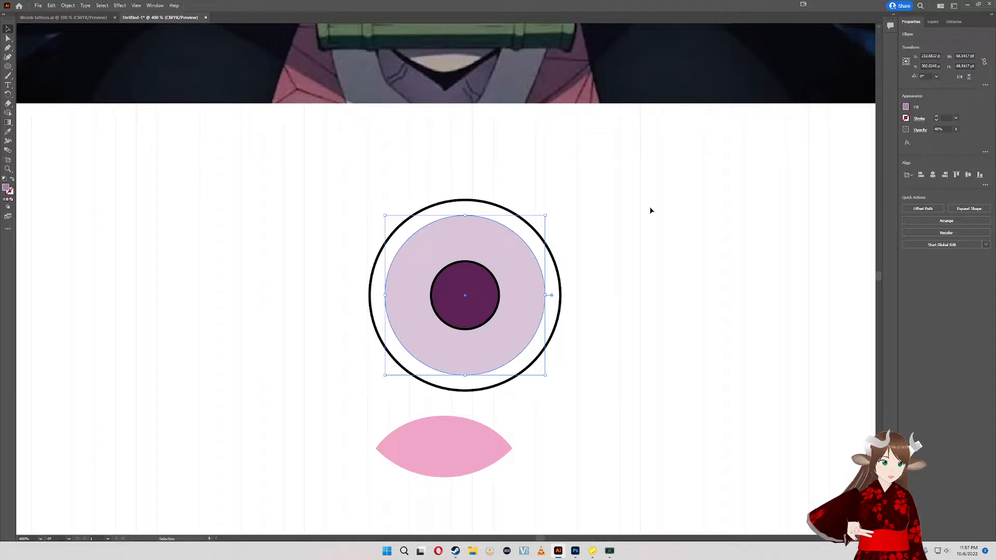
pyautogui.click(469, 310)
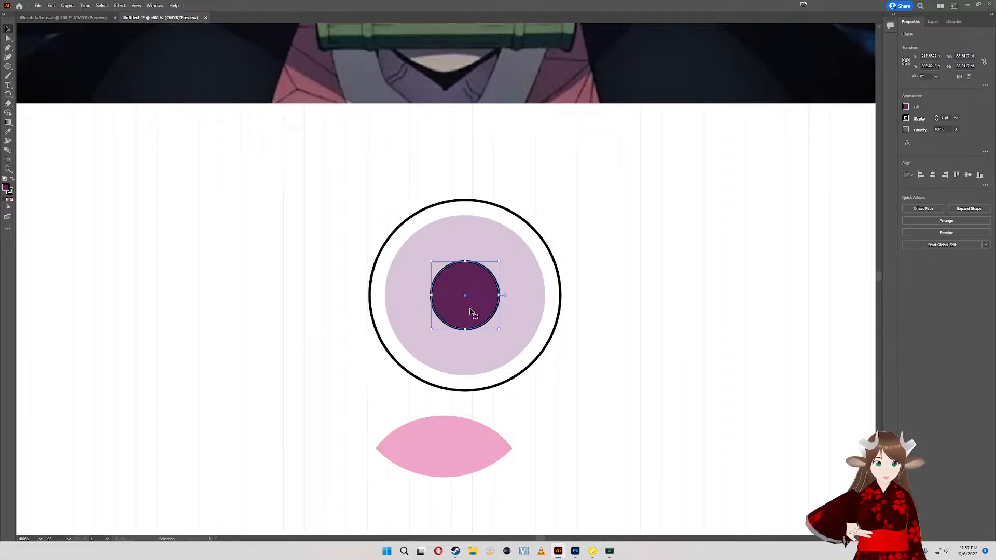
pyautogui.click(937, 122)
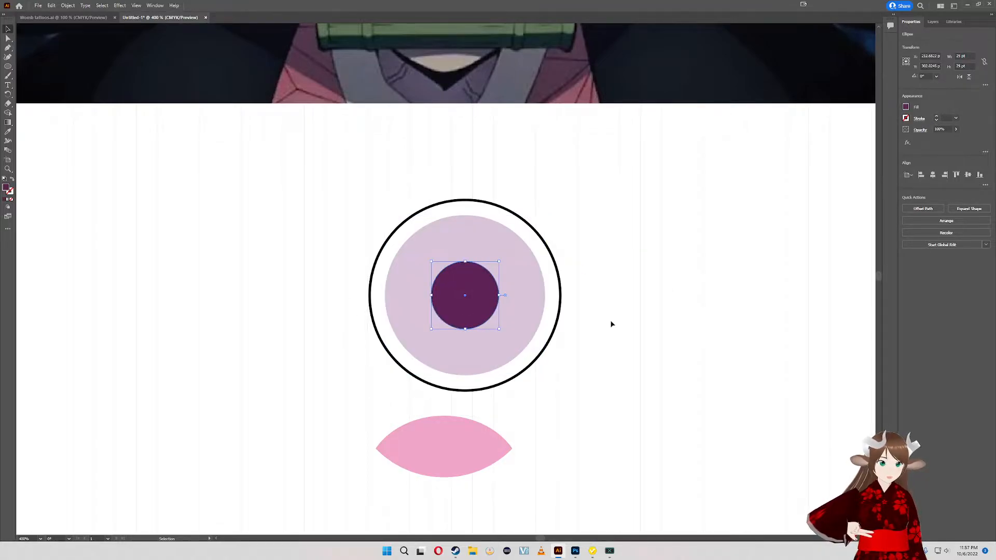
# - Regroup the ring, lilac circle and pupil without the pink shape
pyautogui.click(515, 414)
pyautogui.click(386, 230)
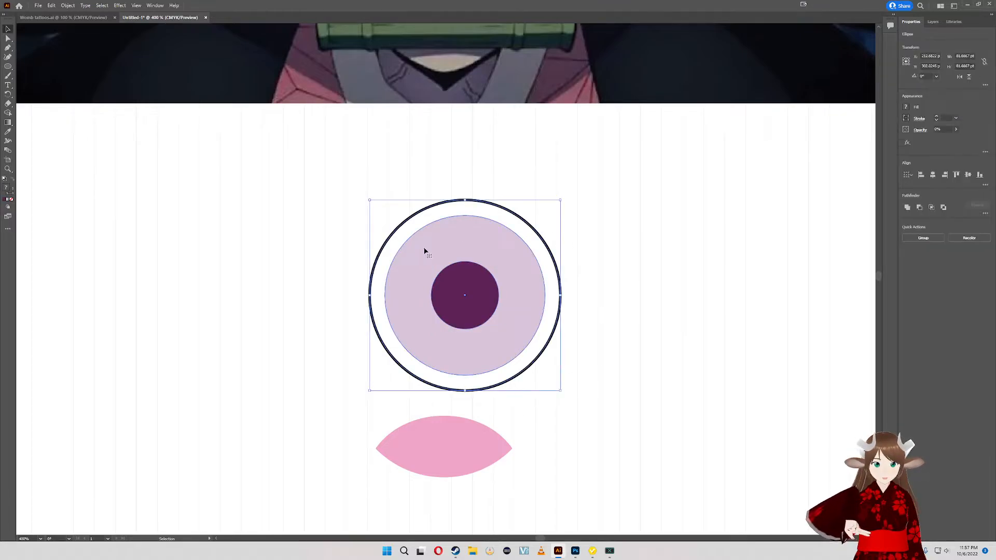
pyautogui.press('a')
pyautogui.press('v')
pyautogui.hotkey('ctrl', 'g')
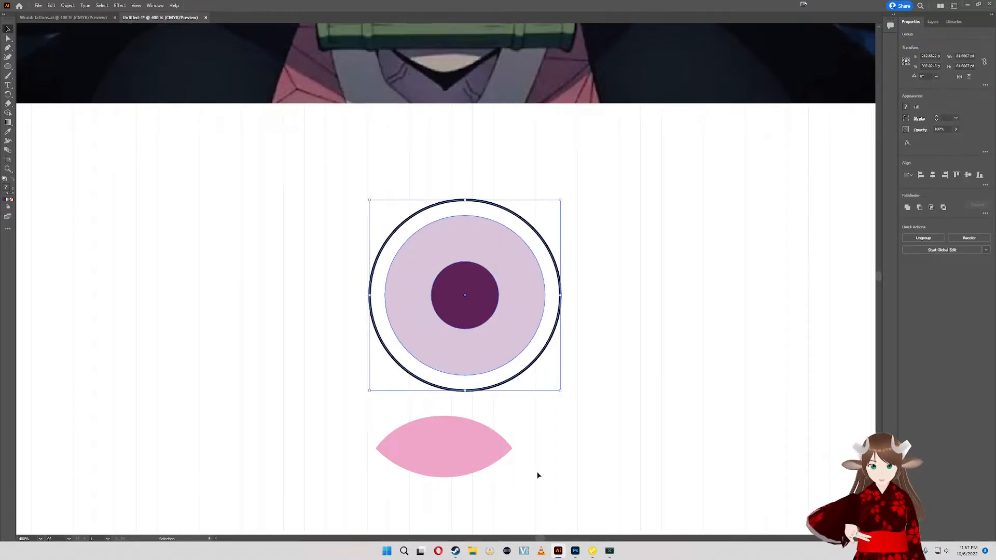
# - Centre the circle group and the pink shape horizontally on each other and align their bottom edges
pyautogui.hotkey('ctrl', 'a')
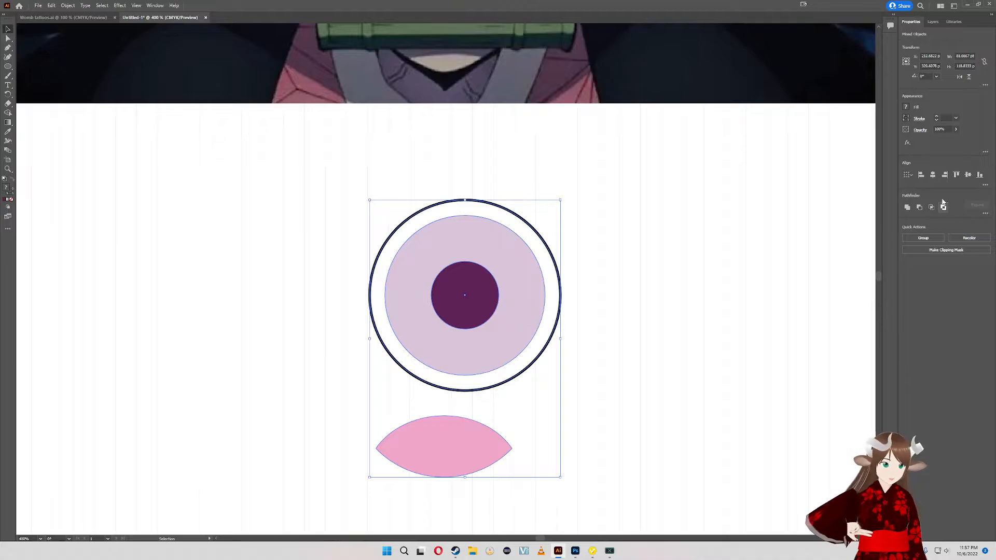
pyautogui.click(933, 175)
pyautogui.click(978, 176)
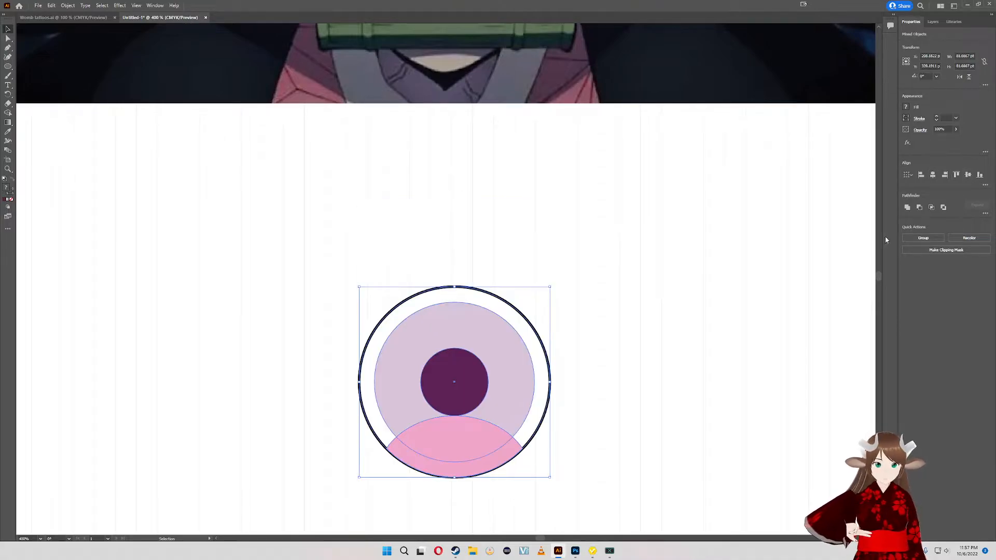
pyautogui.click(600, 420)
# - Try to shift the pink shape off the ring's stroke and stretch its lower edge to the ring's inner edge
pyautogui.click(493, 461)
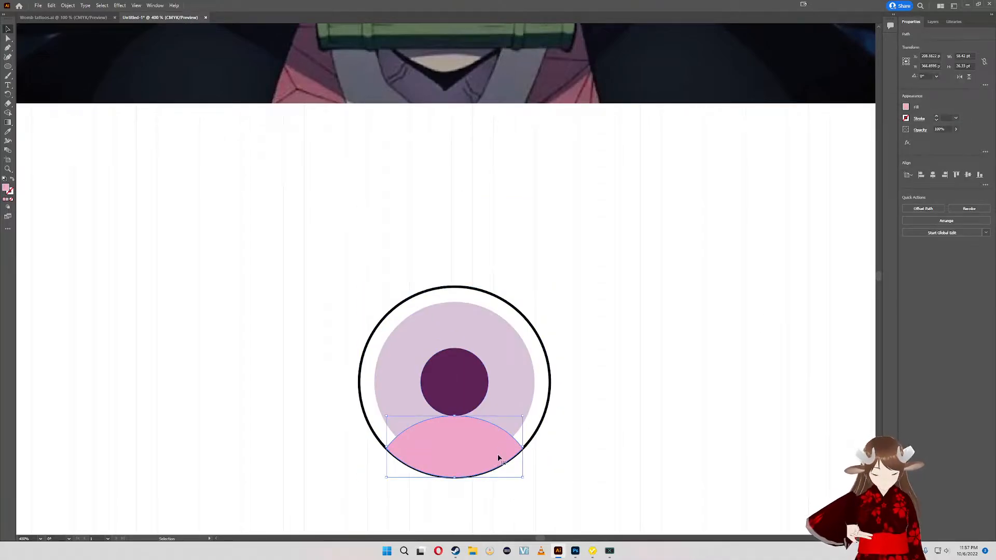
pyautogui.press('Up')
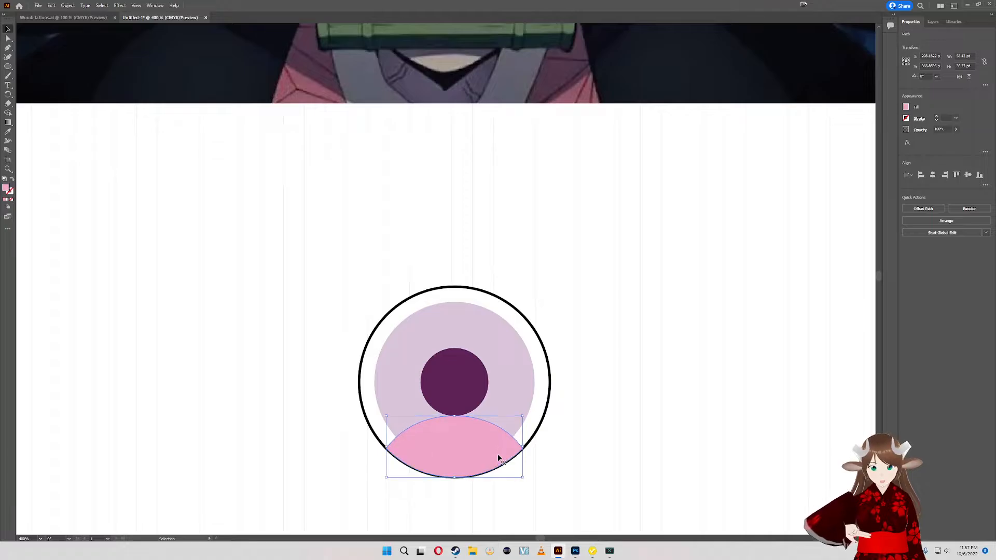
pyautogui.scroll(5, 469, 435)
pyautogui.scroll(-5, 466, 427)
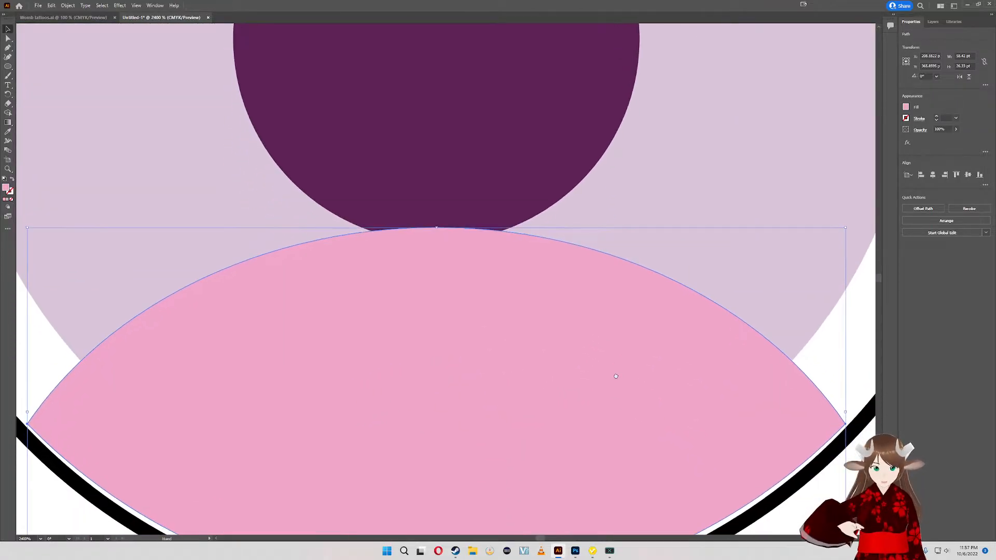
pyautogui.hscroll(-1, 519, 363)
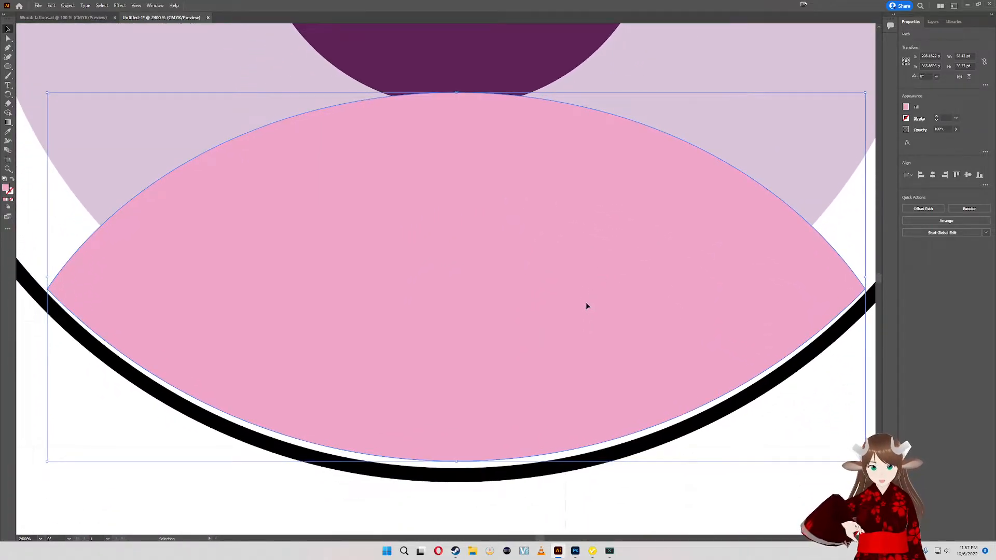
pyautogui.moveTo(587, 306); pyautogui.dragTo(587, 308)
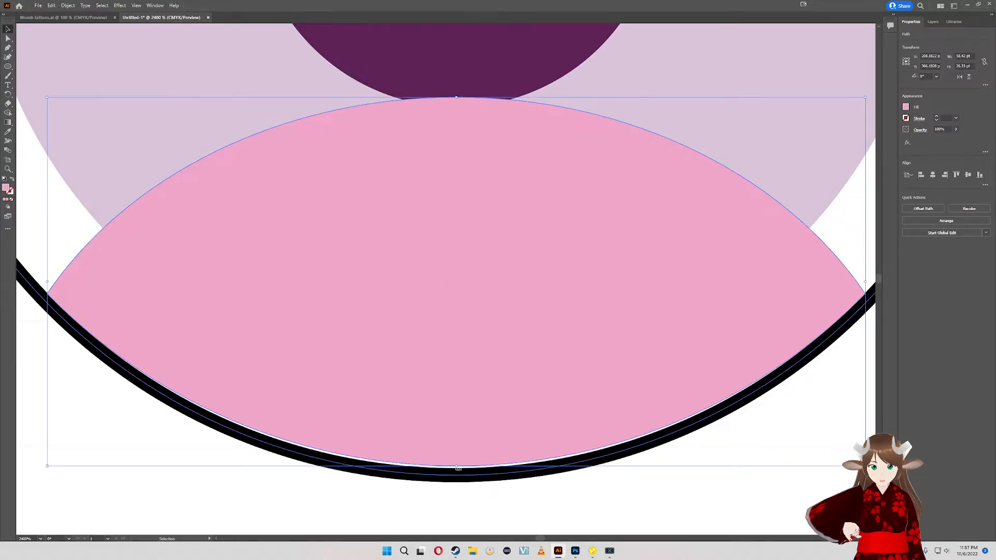
pyautogui.moveTo(456, 465); pyautogui.dragTo(456, 472)
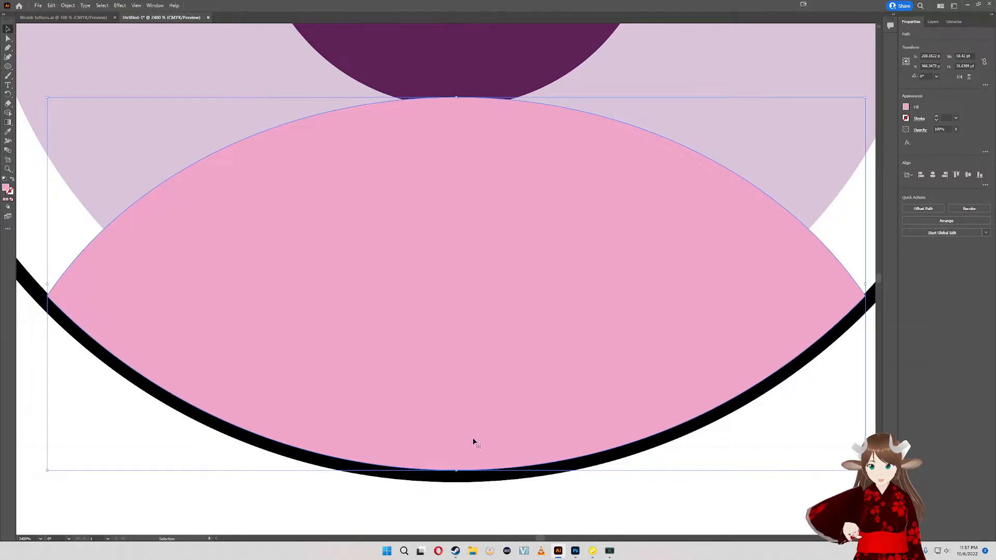
pyautogui.moveTo(472, 436); pyautogui.dragTo(473, 441)
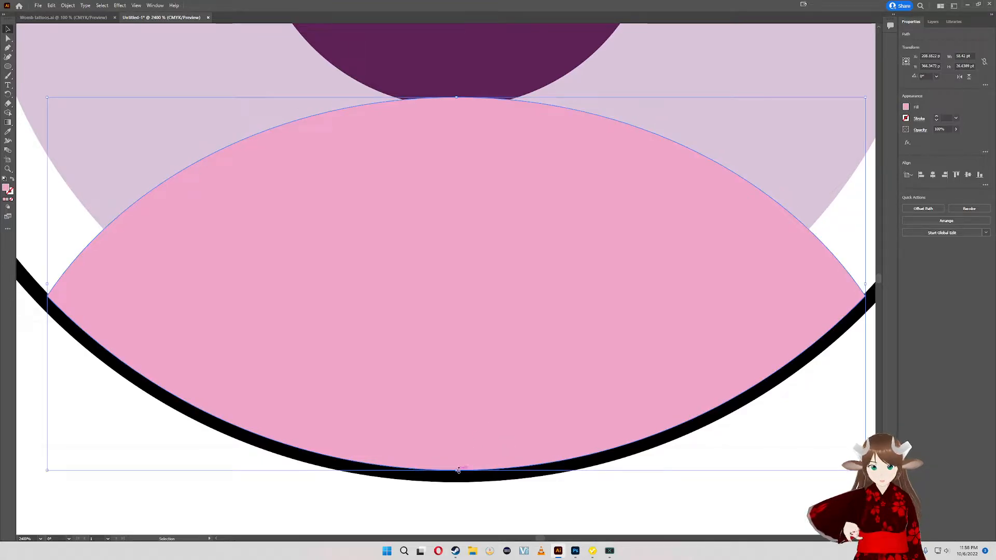
pyautogui.moveTo(458, 470); pyautogui.dragTo(459, 469)
pyautogui.click(539, 498)
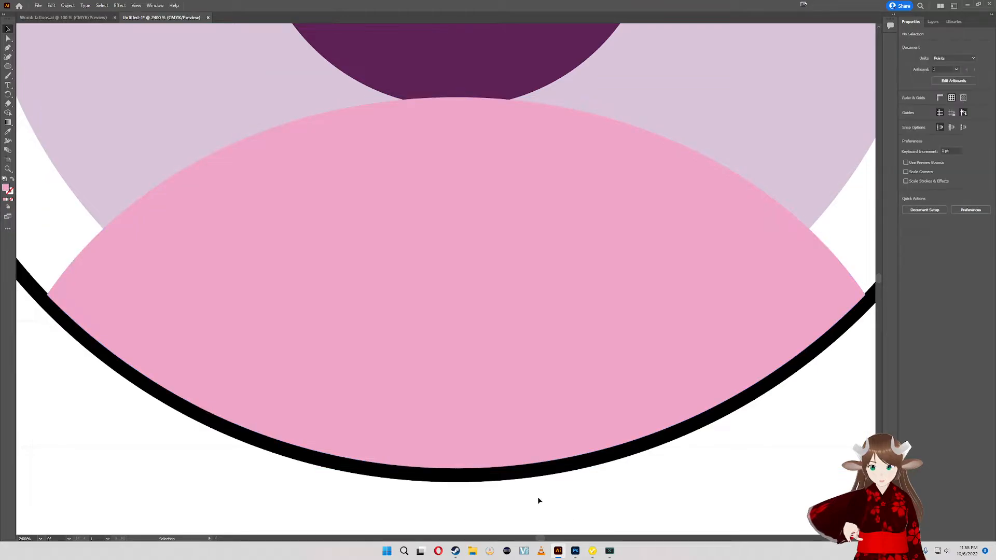
# - Try to fit the pink shape to the ring by moving its bottom anchor point with the Direct Selection tool
pyautogui.click(301, 365)
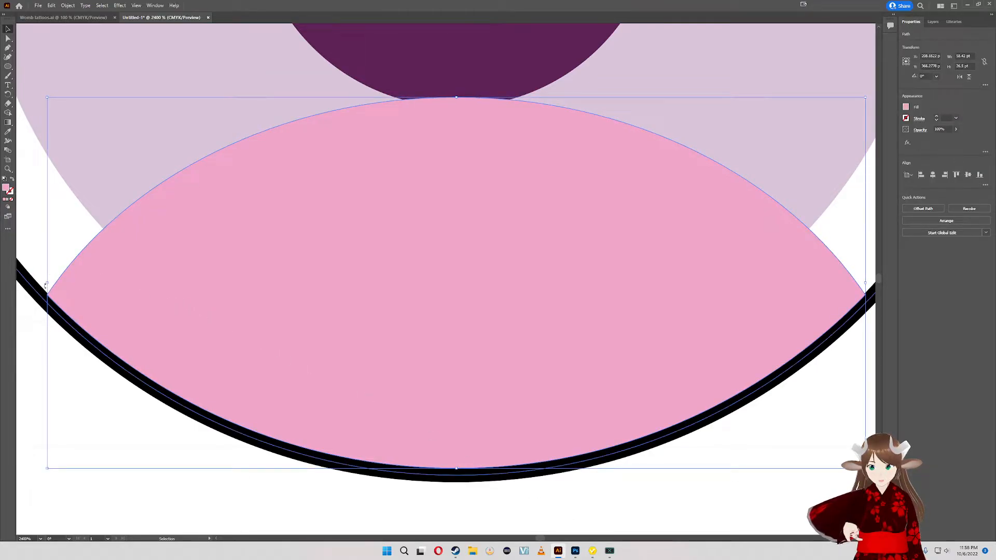
pyautogui.press('a')
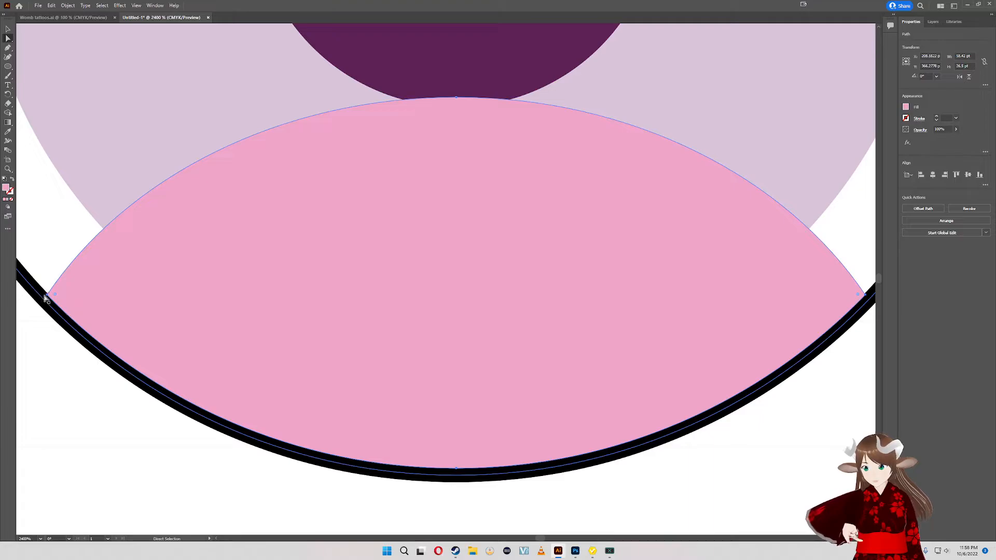
pyautogui.moveTo(46, 295); pyautogui.dragTo(47, 295)
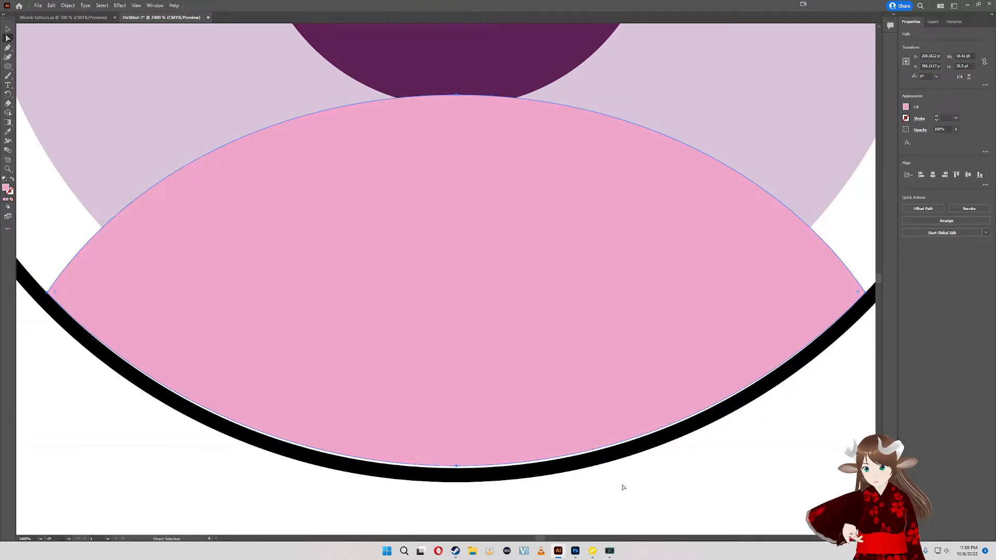
pyautogui.moveTo(457, 468); pyautogui.dragTo(457, 472)
pyautogui.moveTo(456, 472); pyautogui.dragTo(455, 468)
pyautogui.click(457, 468)
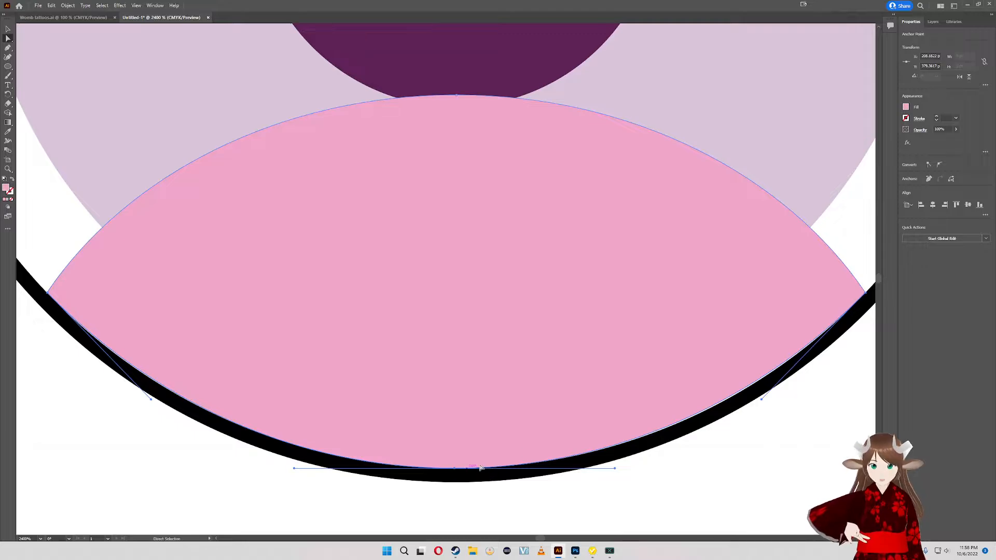
# - Try to move the pink shape's right corner anchor point onto the ring's inner edge
pyautogui.click(865, 294)
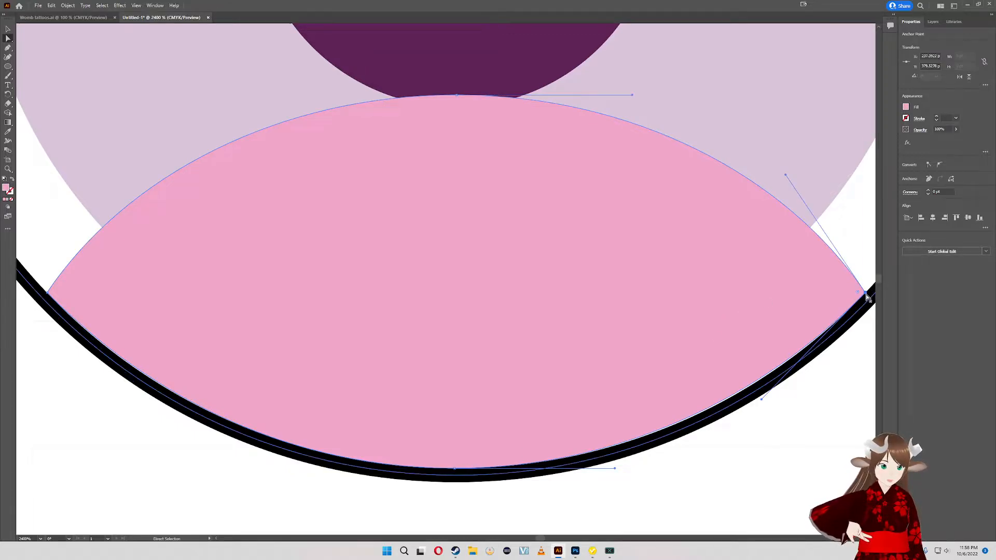
pyautogui.moveTo(866, 294); pyautogui.dragTo(868, 294)
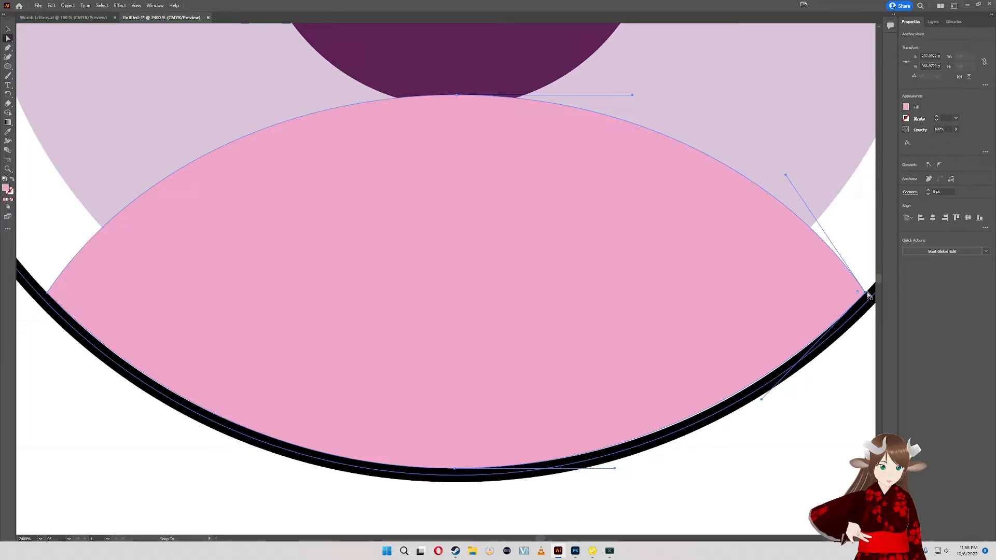
pyautogui.click(791, 434)
pyautogui.moveTo(749, 445); pyautogui.dragTo(681, 457)
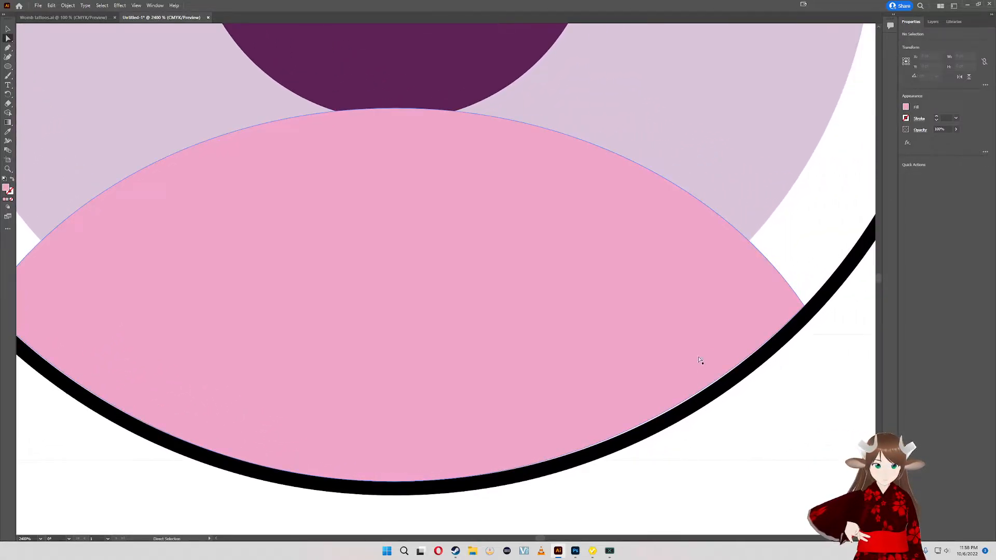
# - Try to bend the pink shape's lower right curve along the ring by adjusting the corner anchor's direction handle
pyautogui.click(782, 316)
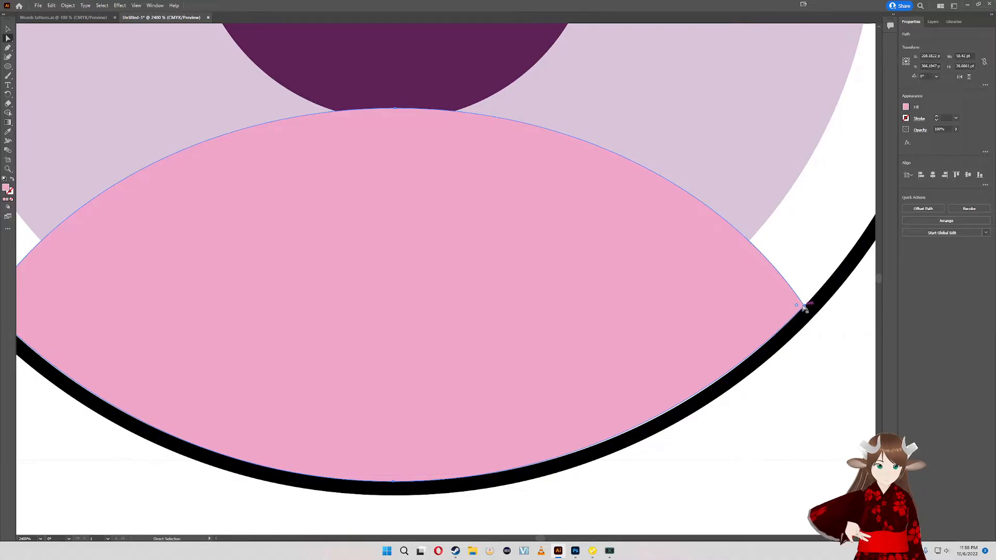
pyautogui.click(804, 307)
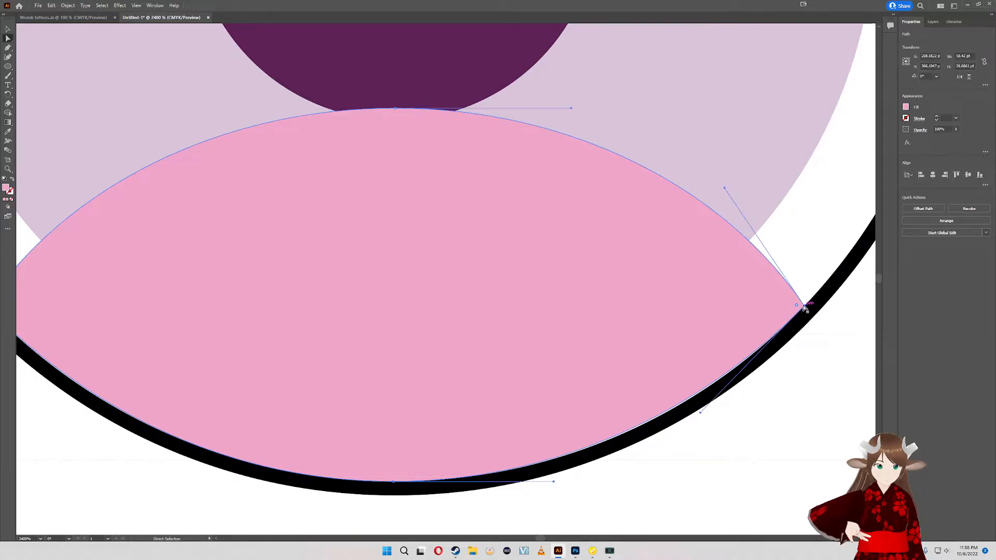
pyautogui.click(706, 419)
pyautogui.click(802, 309)
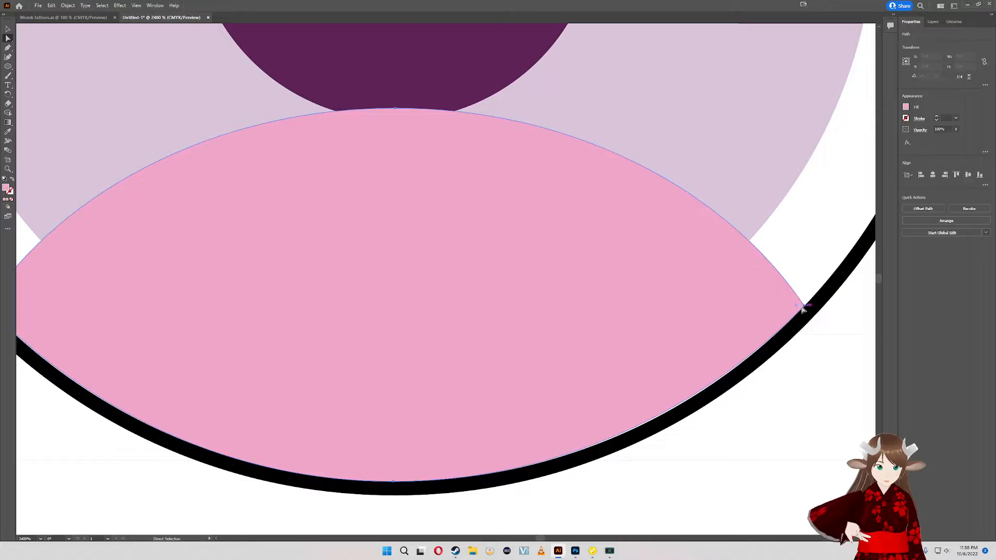
pyautogui.click(802, 308)
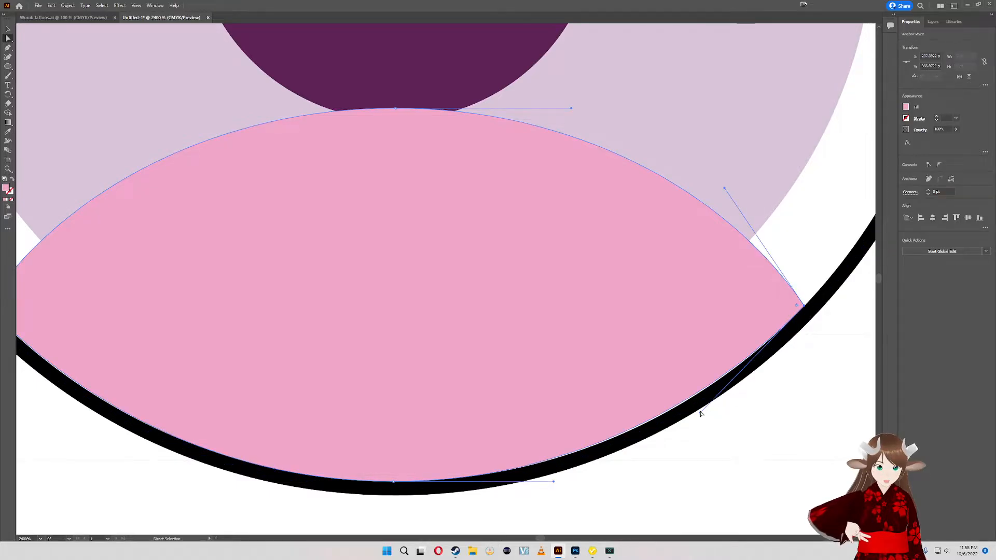
pyautogui.moveTo(701, 413); pyautogui.dragTo(708, 413)
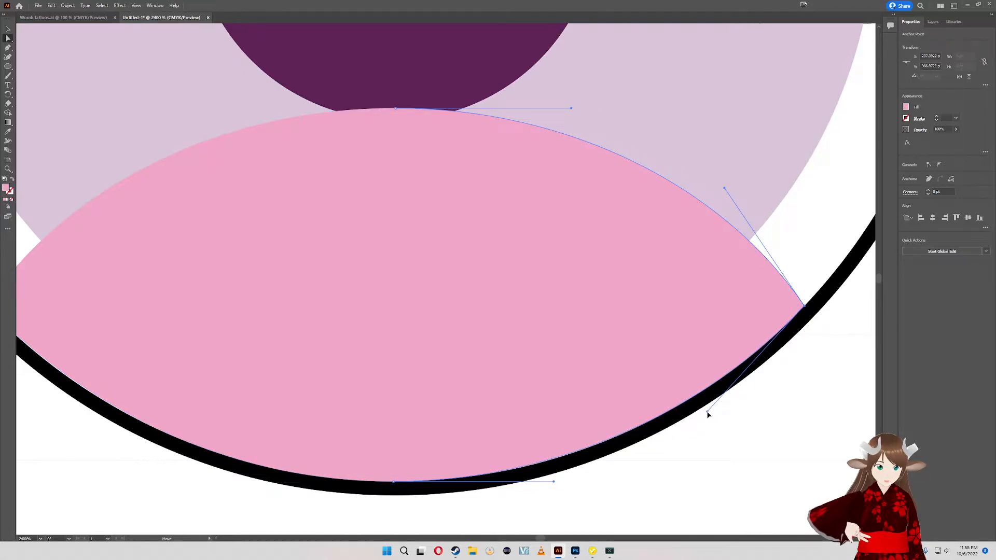
pyautogui.moveTo(708, 414); pyautogui.dragTo(708, 414)
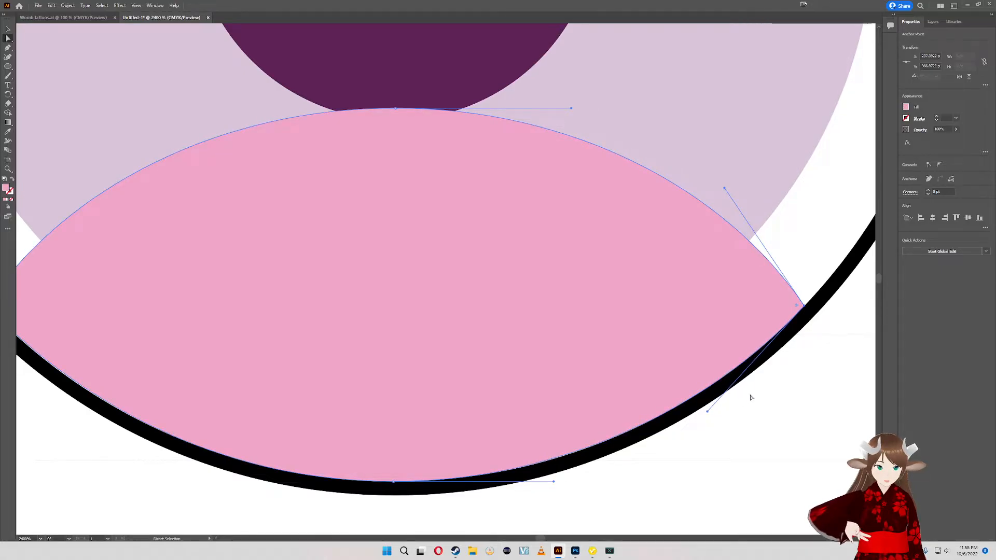
pyautogui.scroll(3, 760, 439)
pyautogui.moveTo(784, 442); pyautogui.dragTo(766, 398)
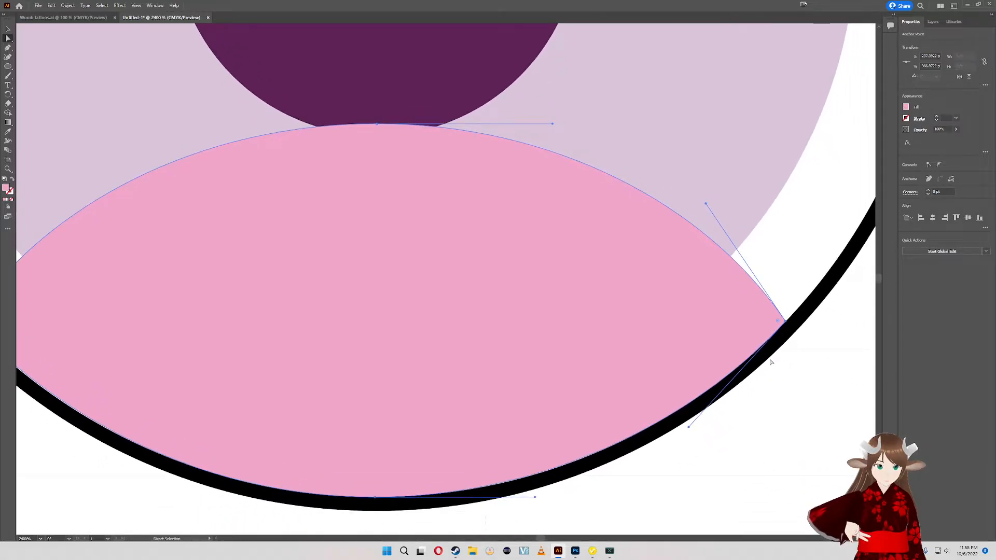
pyautogui.press('v')
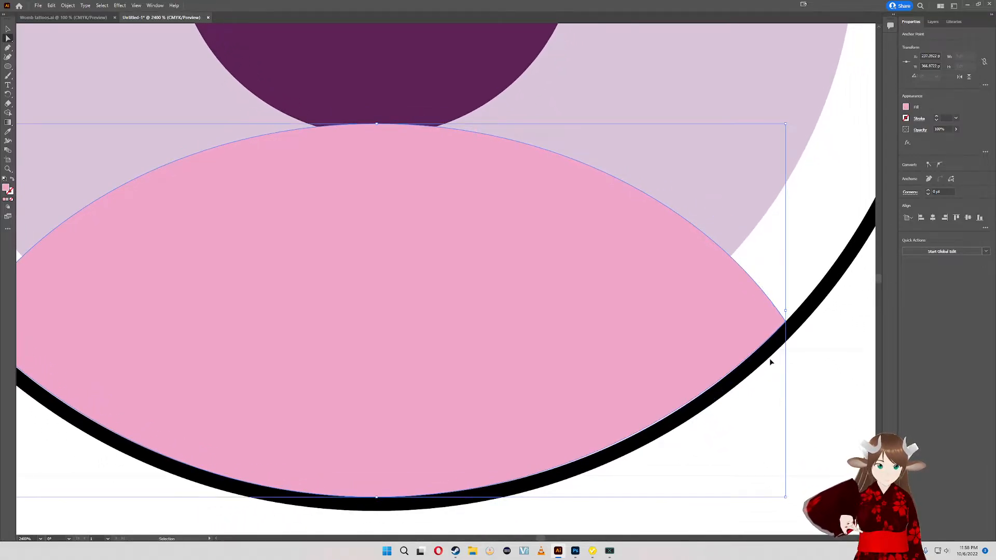
# - Undo the reshaping and moves of the pink shape back to its bottom-aligned position over the ring
pyautogui.hotkey('ctrl', 'z')
pyautogui.hotkey('ctrl', 'z')
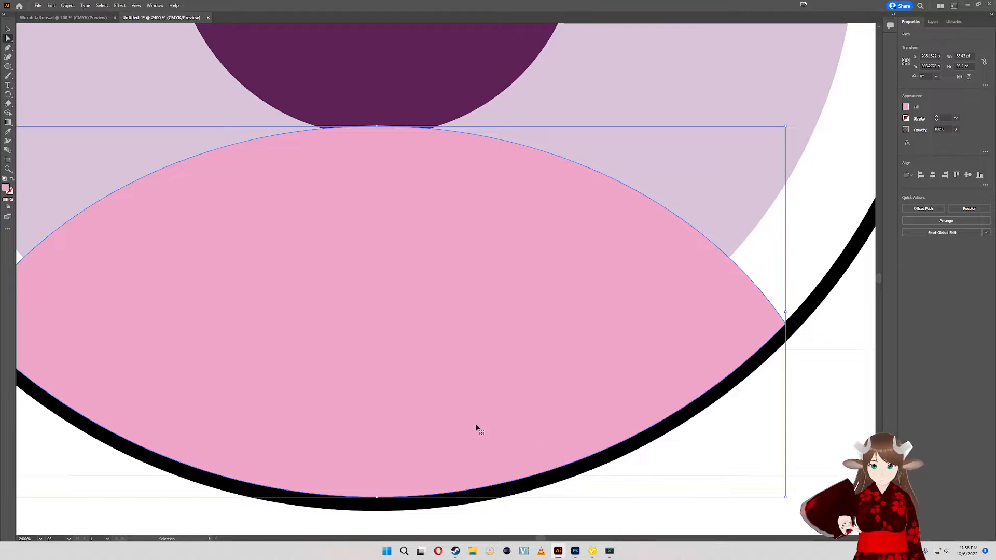
pyautogui.moveTo(372, 379); pyautogui.dragTo(467, 367)
pyautogui.hotkey('ctrl', 'z')
pyautogui.moveTo(659, 336); pyautogui.dragTo(624, 360)
pyautogui.hotkey('ctrl', 'z')
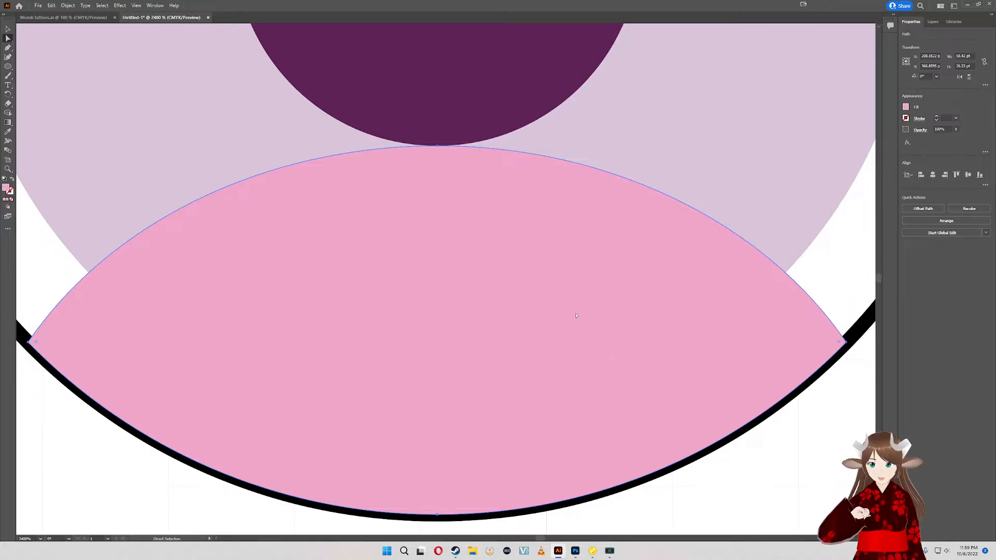
pyautogui.hscroll(2, 675, 415)
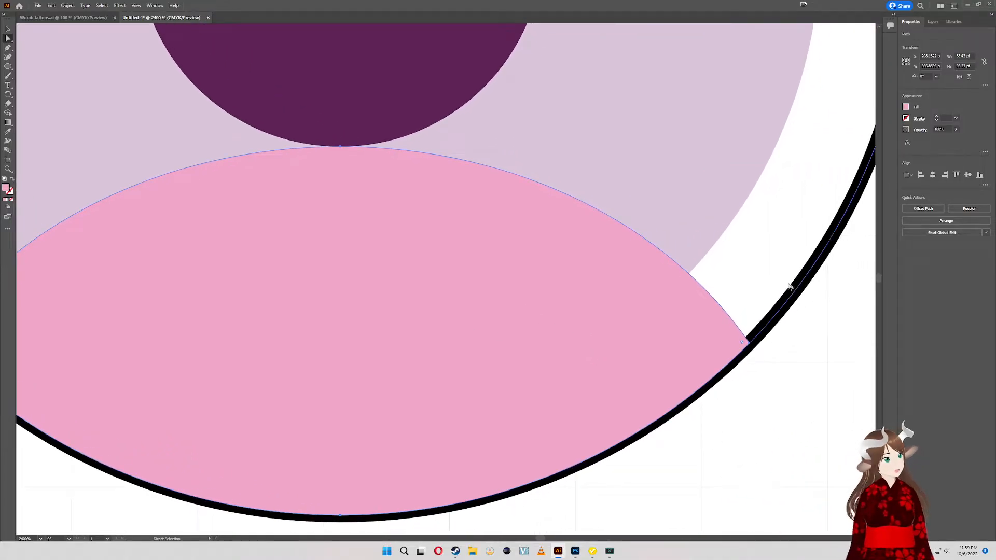
pyautogui.scroll(-6, 684, 304)
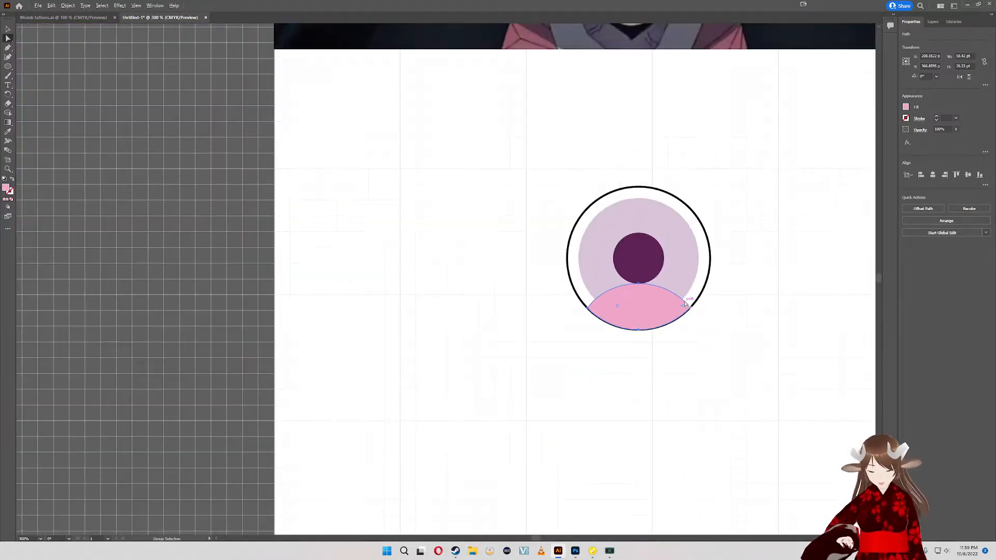
# - Copy the outer circle of the eye beside the reference picture and paste a duplicate
pyautogui.scroll(-1, 684, 303)
pyautogui.moveTo(796, 274); pyautogui.dragTo(564, 388)
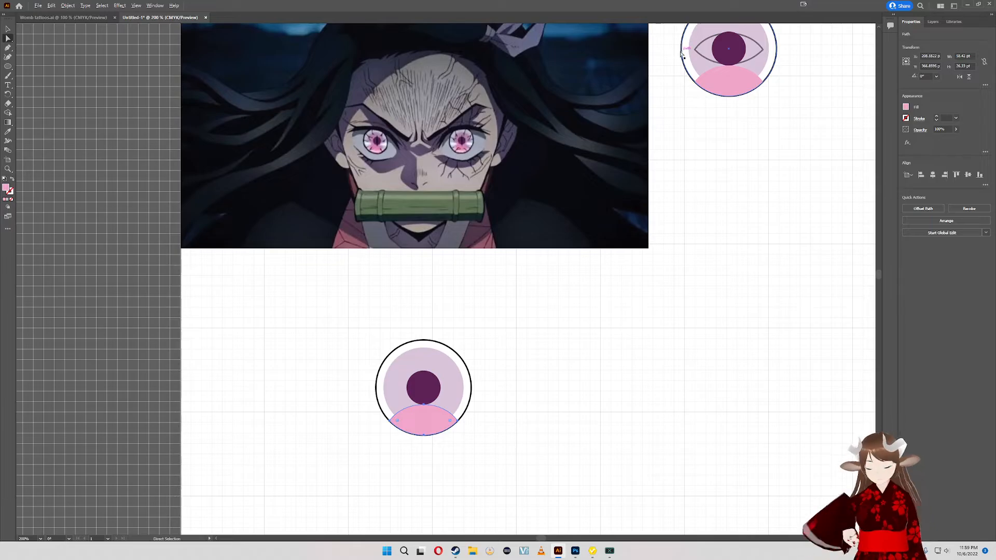
pyautogui.hotkey('alt', 'v')
pyautogui.press('Escape')
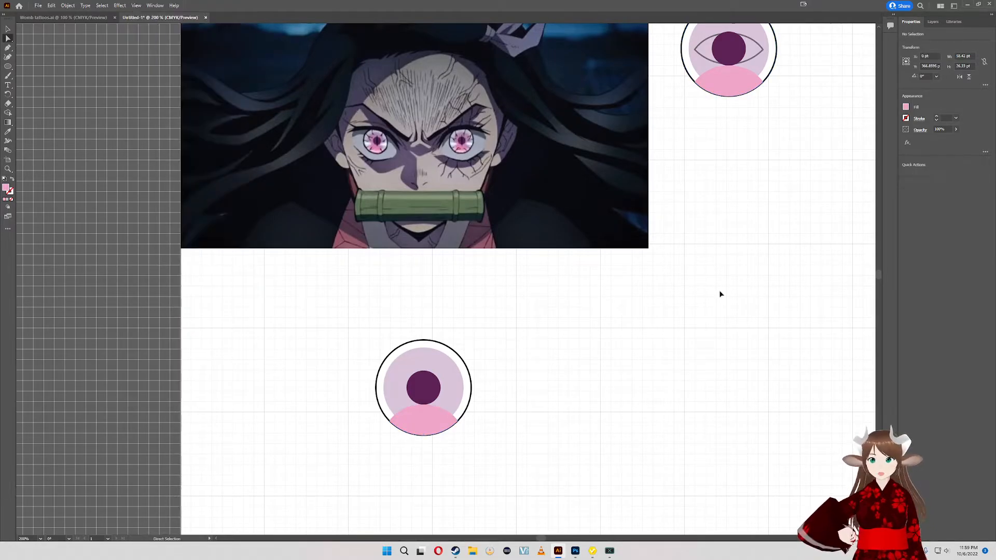
pyautogui.press('v')
pyautogui.click(692, 66)
pyautogui.press('a')
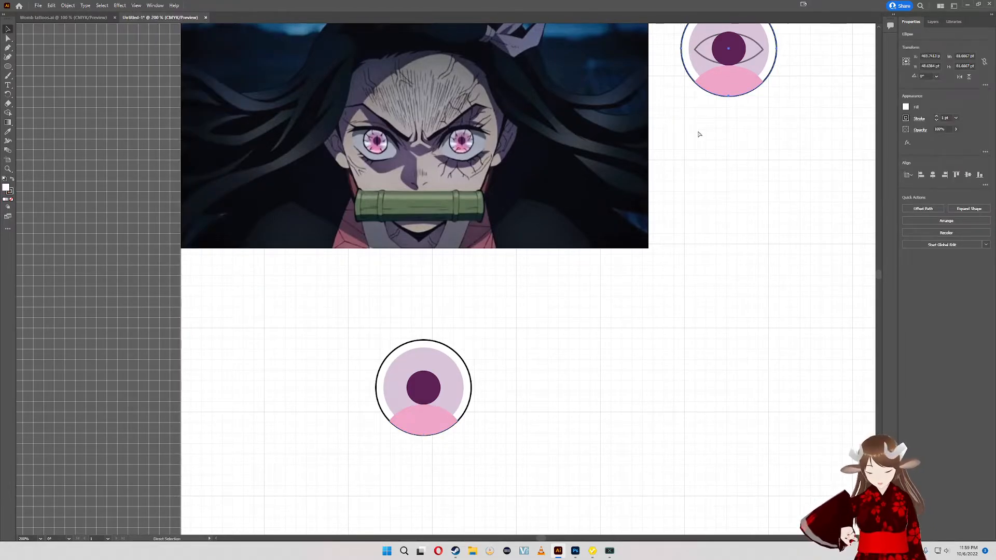
pyautogui.hotkey('ctrl', 'c')
pyautogui.hotkey('ctrl', 'v')
# - Move the pasted circle beside the eye below the reference picture and set its fill to none
pyautogui.press('v')
pyautogui.moveTo(489, 280); pyautogui.dragTo(529, 425)
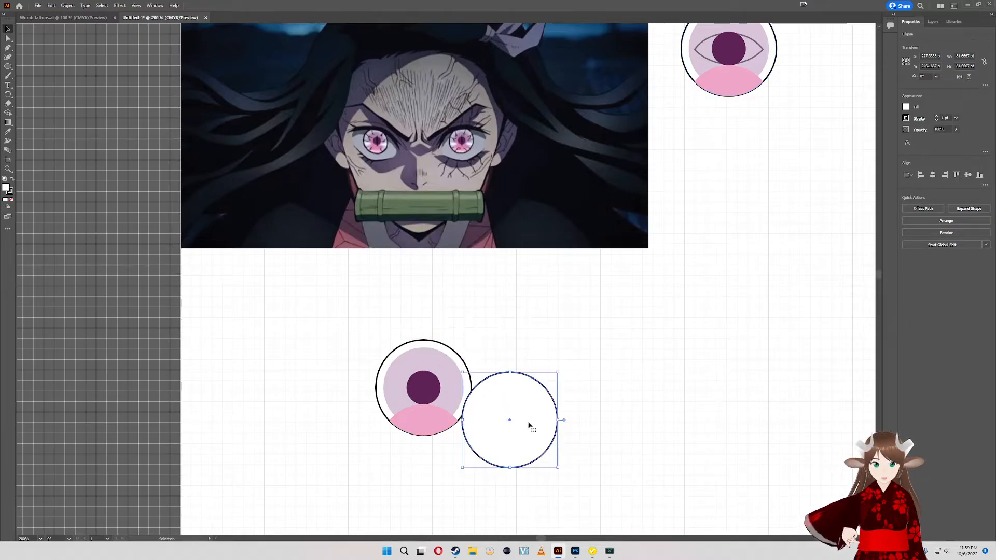
pyautogui.click(906, 107)
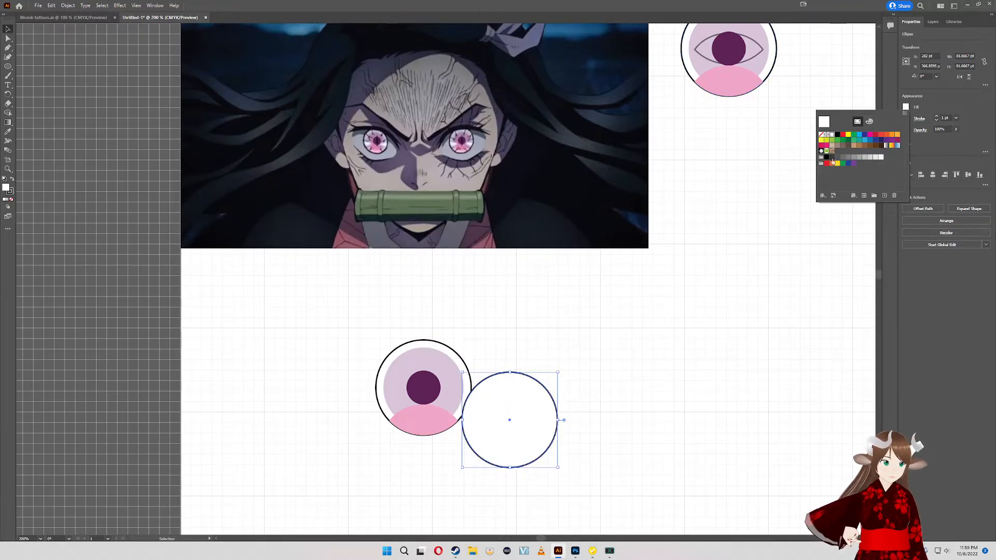
pyautogui.click(821, 135)
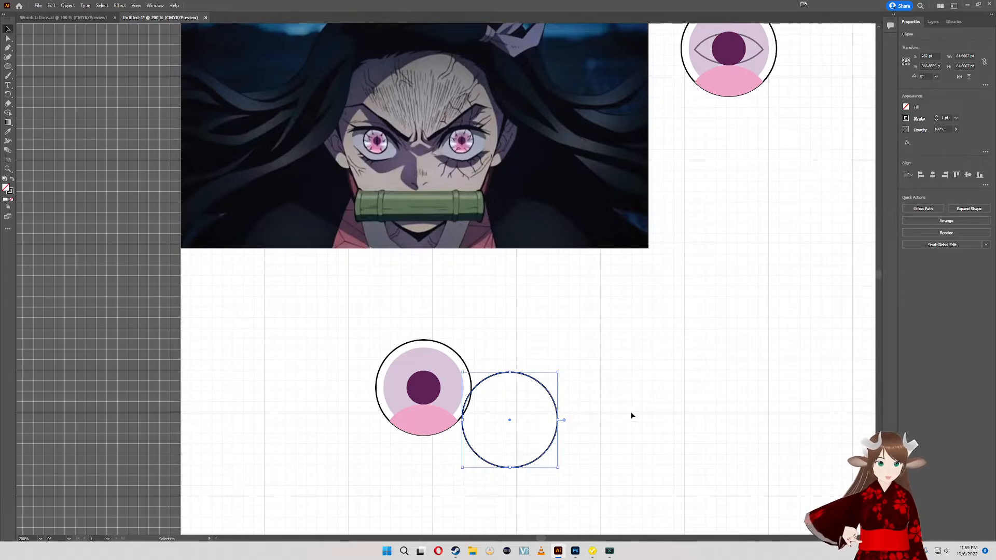
# - Select the unfilled circle together with the eye's shapes below the reference picture and align them all on their horizontal and vertical centres
pyautogui.moveTo(380, 313); pyautogui.dragTo(379, 313)
pyautogui.click(576, 407)
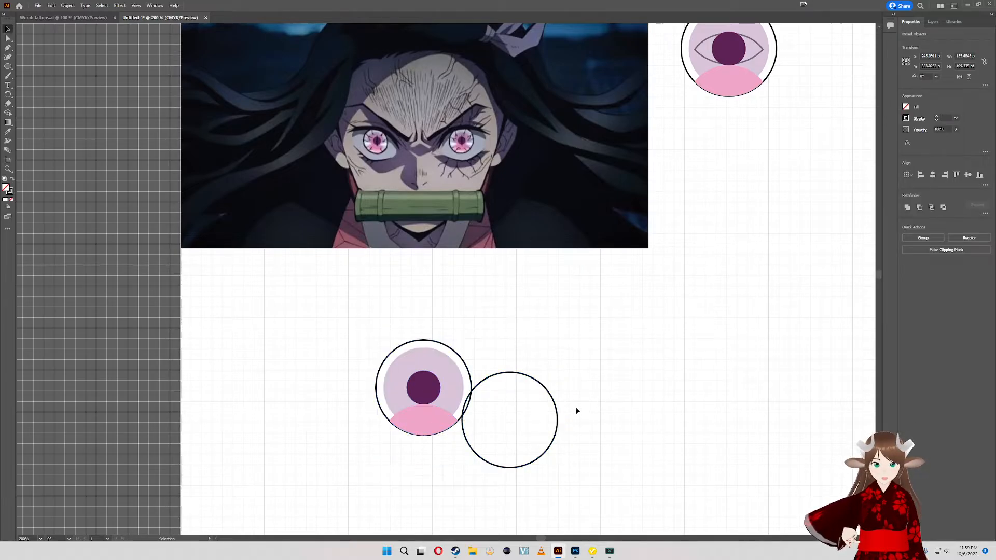
pyautogui.click(406, 402)
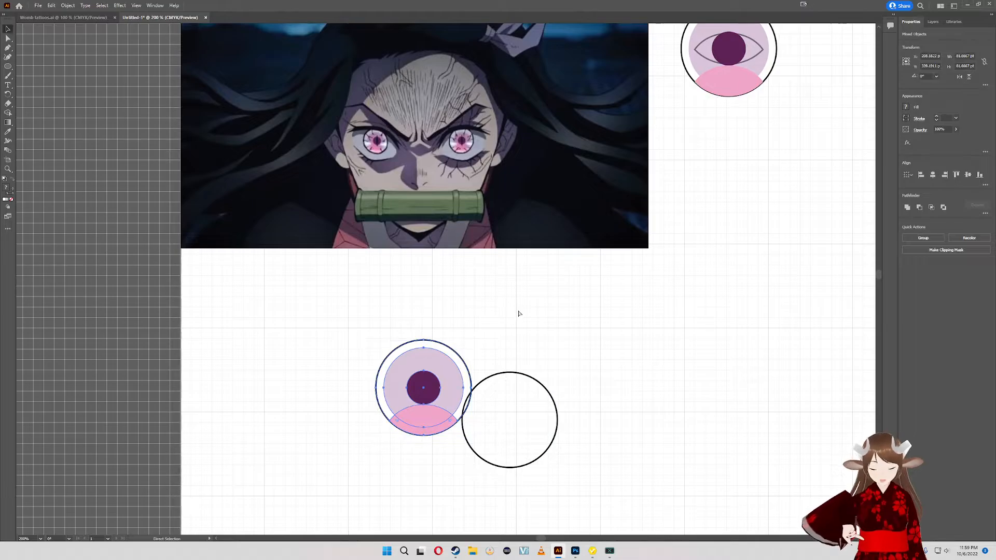
pyautogui.moveTo(597, 469); pyautogui.dragTo(351, 285)
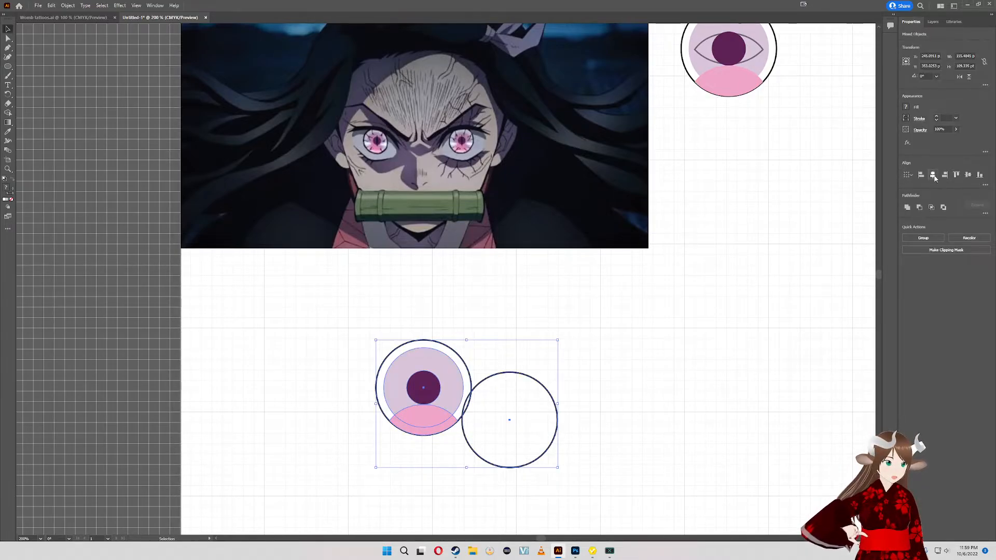
pyautogui.click(933, 176)
pyautogui.click(967, 175)
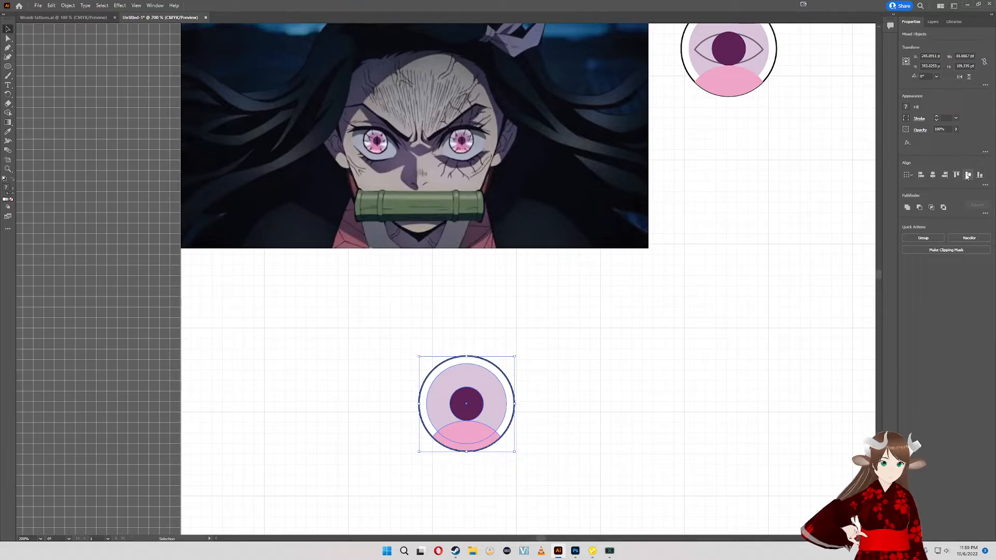
pyautogui.click(639, 411)
# - Examine the aligned eye up close and compare its layers with the eyes in the reference picture
pyautogui.scroll(2, 474, 491)
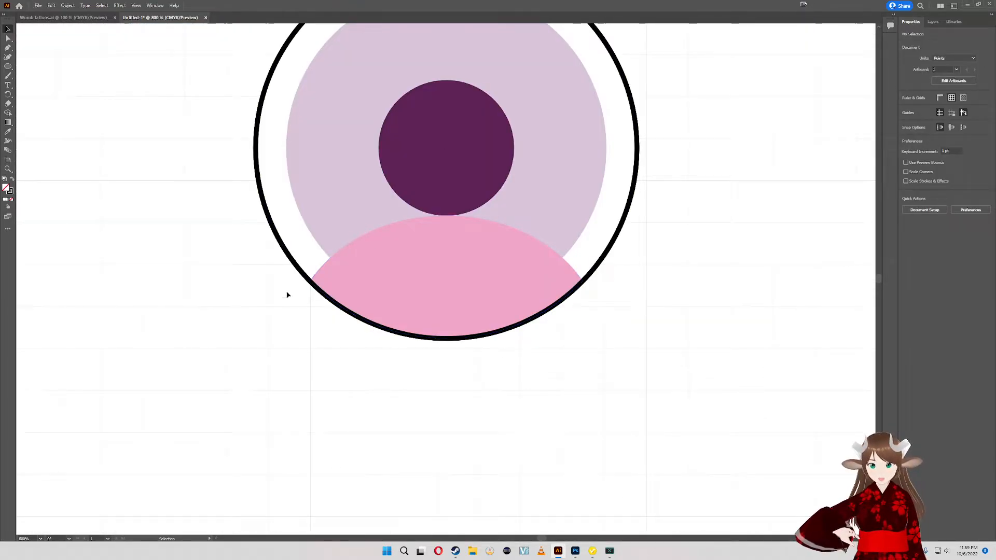
pyautogui.scroll(5, 689, 187)
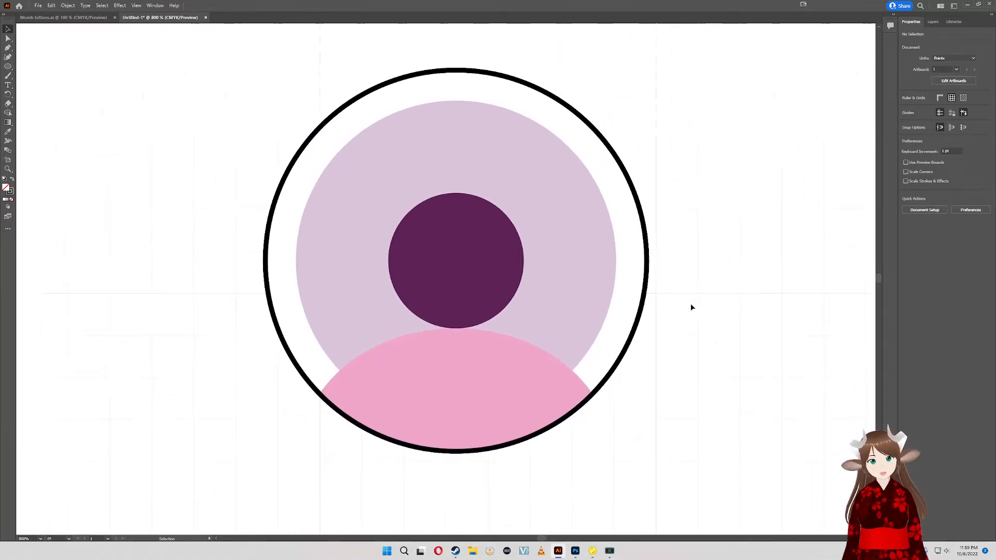
pyautogui.scroll(-2, 550, 231)
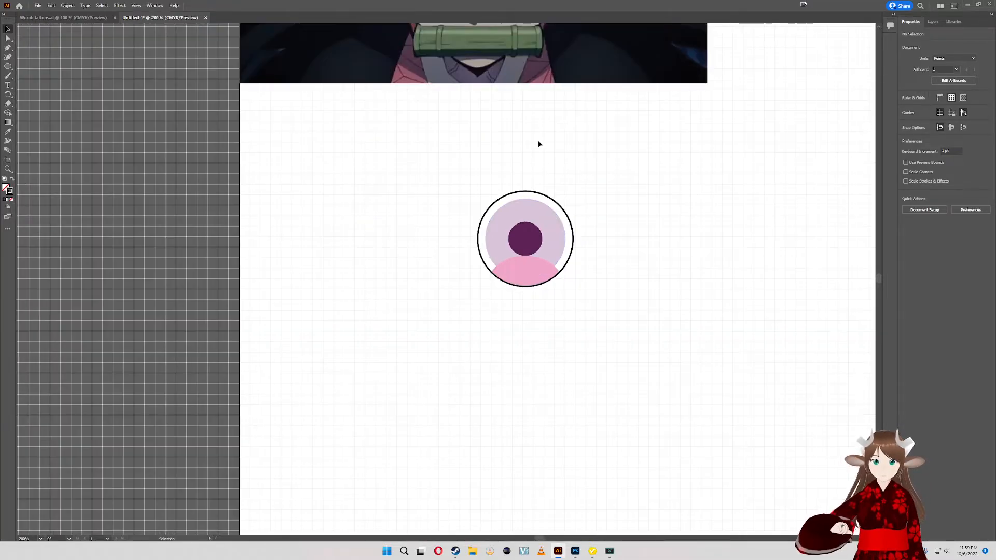
pyautogui.moveTo(539, 144); pyautogui.dragTo(529, 361)
pyautogui.scroll(1, 532, 384)
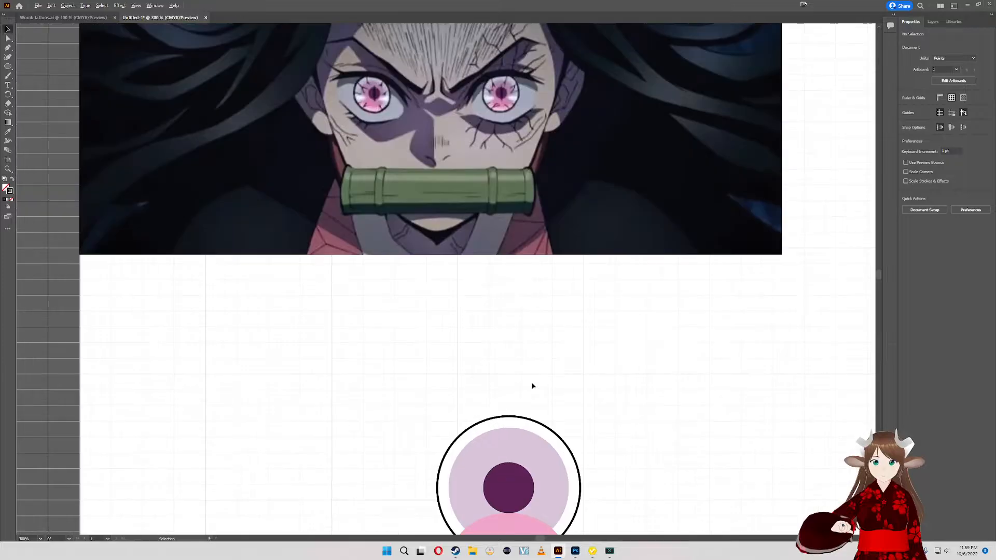
pyautogui.scroll(-1, 461, 317)
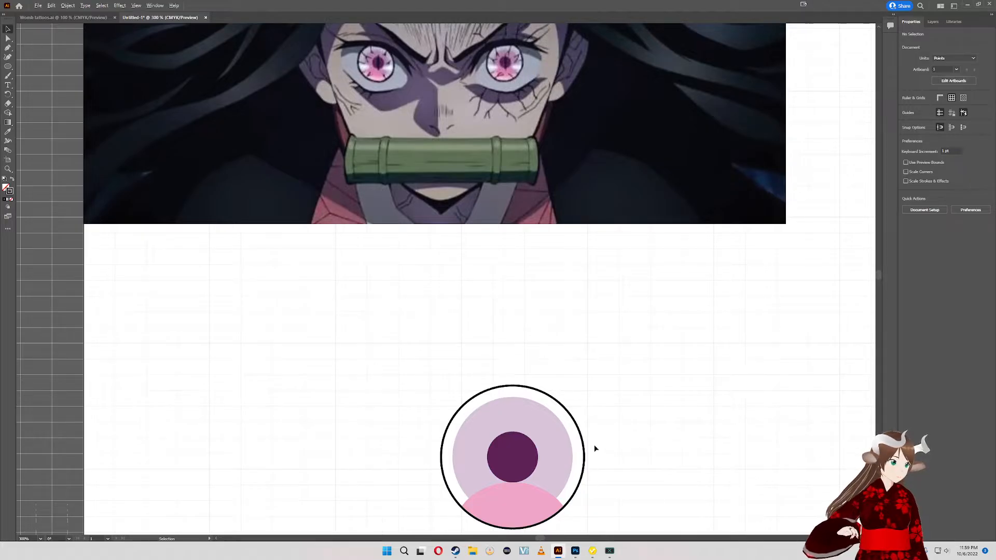
pyautogui.scroll(1, 595, 448)
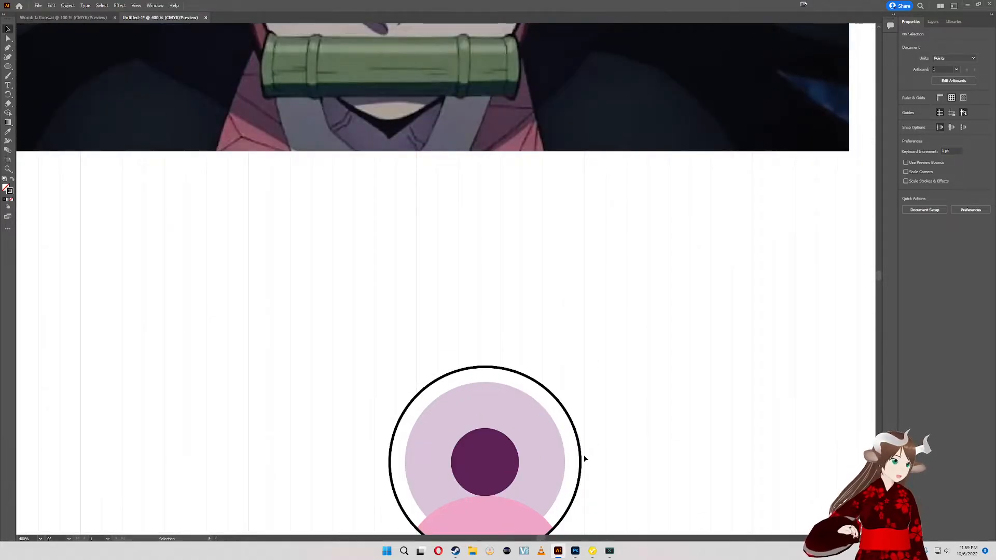
pyautogui.scroll(1, 585, 459)
pyautogui.moveTo(627, 471); pyautogui.dragTo(584, 334)
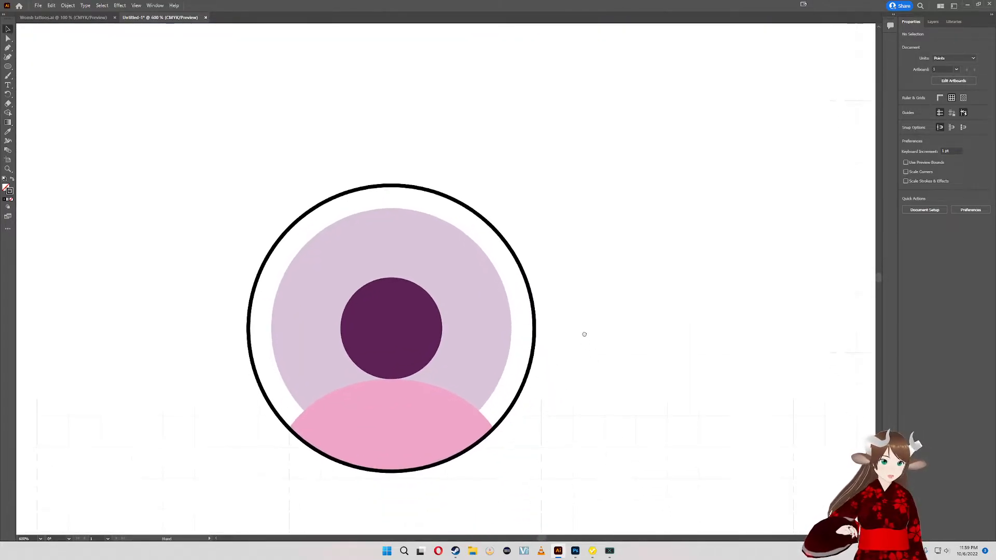
pyautogui.moveTo(586, 370); pyautogui.dragTo(609, 352)
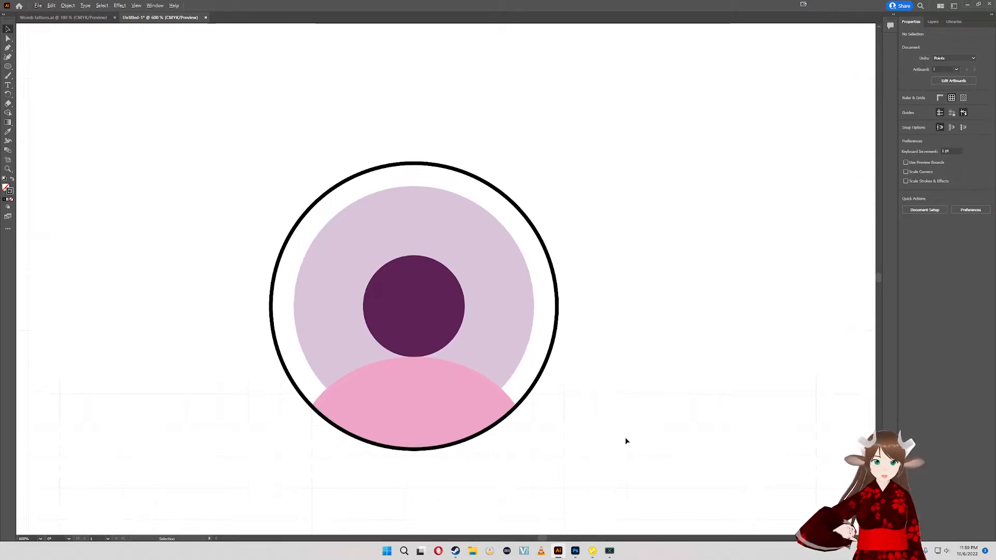
# - Select all of the eye's shapes and move them onto the reference picture, directly beside the character's eye
pyautogui.moveTo(625, 439); pyautogui.dragTo(168, 118)
pyautogui.moveTo(432, 235); pyautogui.dragTo(400, 115)
pyautogui.moveTo(419, 167); pyautogui.dragTo(536, 426)
pyautogui.moveTo(557, 393); pyautogui.dragTo(792, 225)
pyautogui.moveTo(509, 393); pyautogui.dragTo(343, 382)
pyautogui.moveTo(610, 309); pyautogui.dragTo(628, 311)
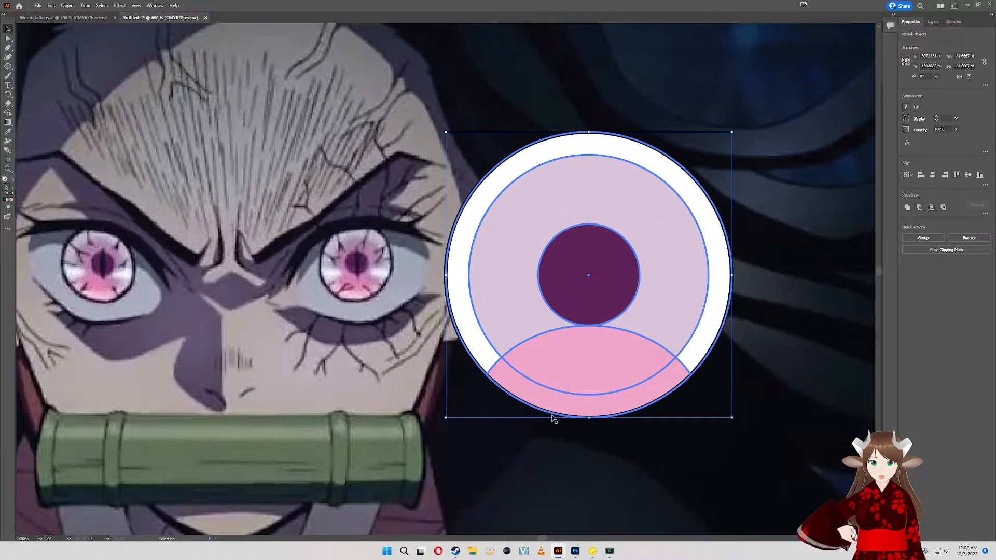
pyautogui.press('a')
pyautogui.press('v')
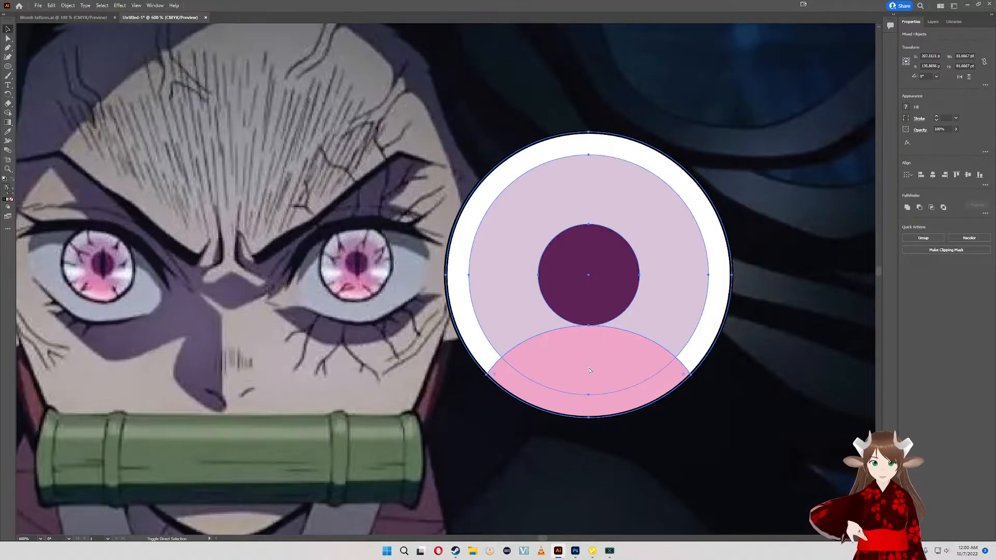
pyautogui.click(721, 319)
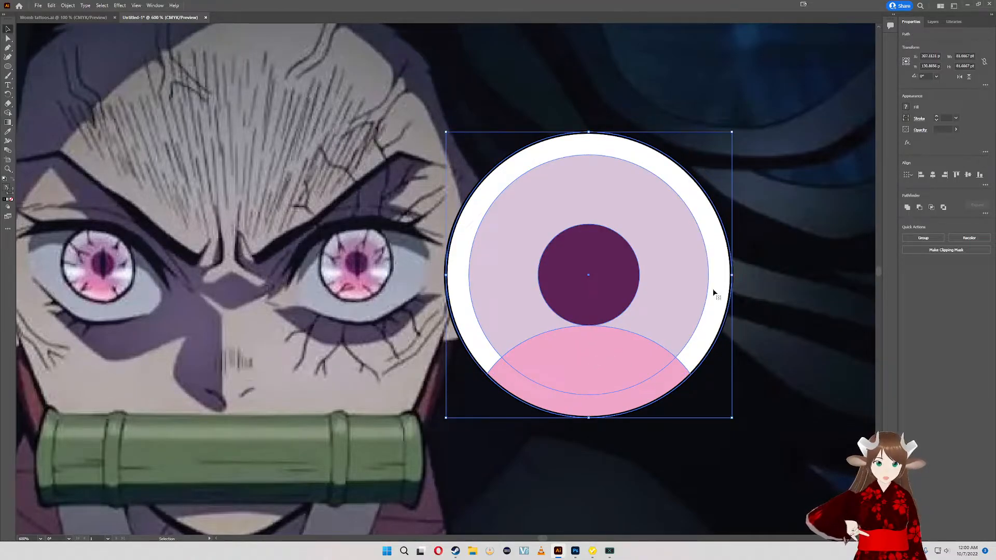
pyautogui.click(784, 223)
pyautogui.click(696, 248)
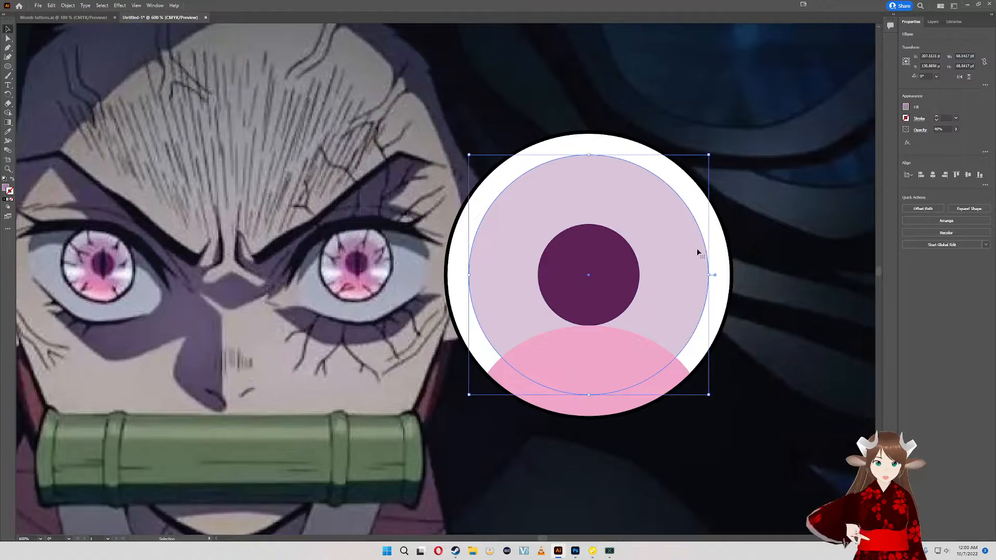
pyautogui.press('a')
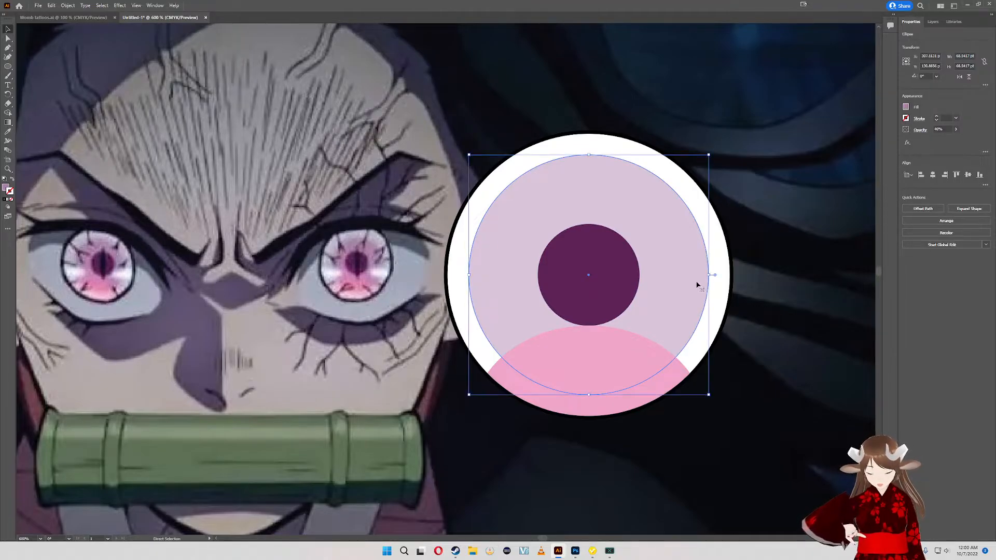
# - Paste the copied outer circle beside the drawn eye, sample the lilac circle's colour onto it and save that colour as a global swatch
pyautogui.hotkey('ctrl', 'v')
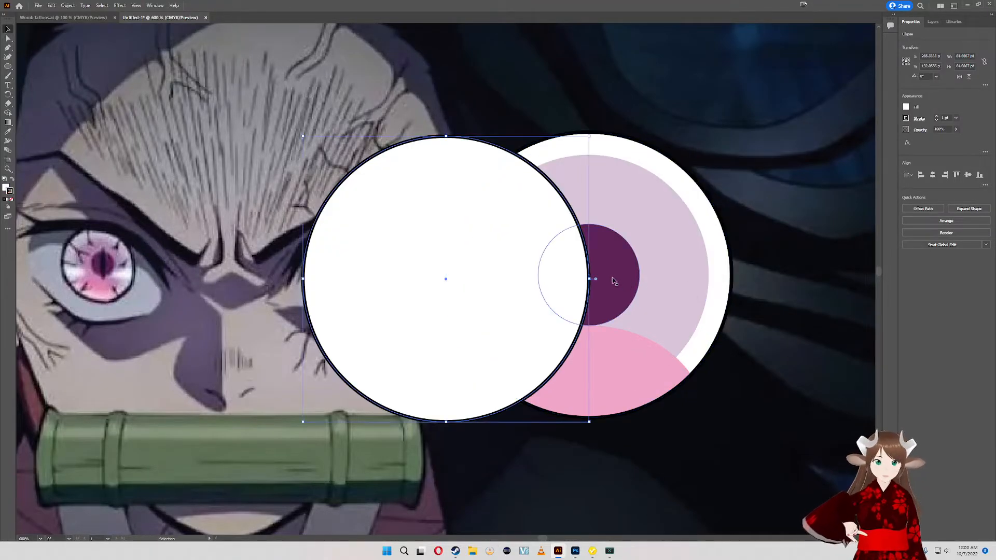
pyautogui.moveTo(446, 278); pyautogui.dragTo(766, 268)
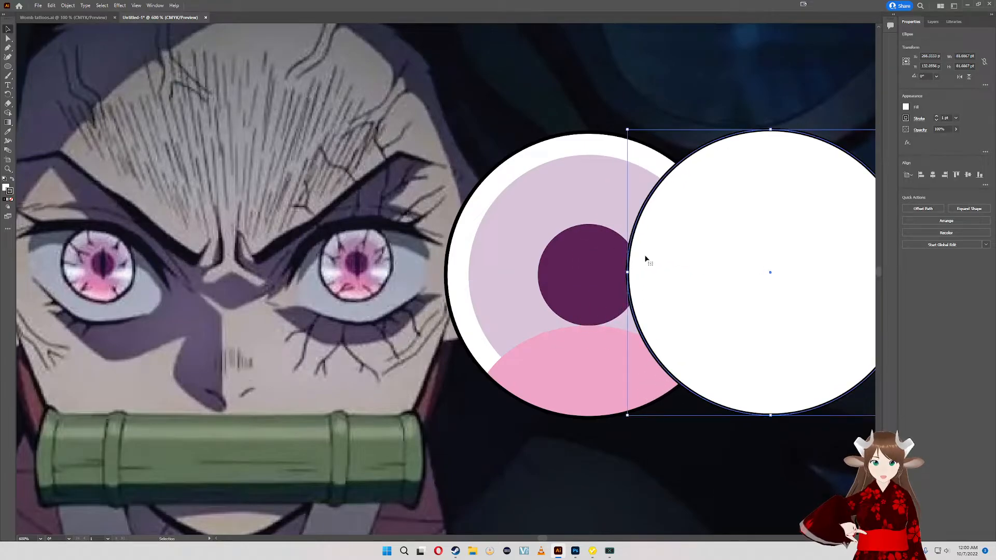
pyautogui.click(12, 131)
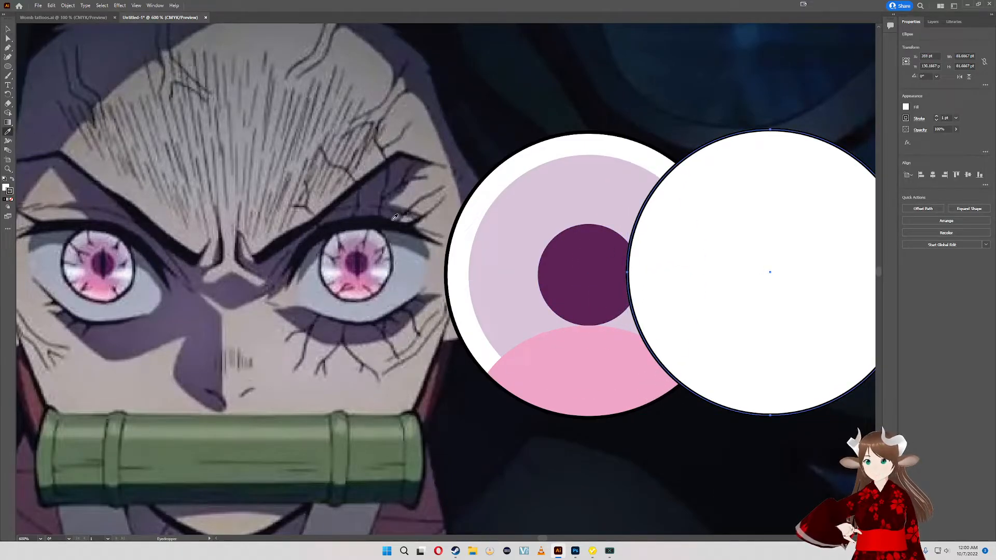
pyautogui.click(534, 217)
pyautogui.click(907, 107)
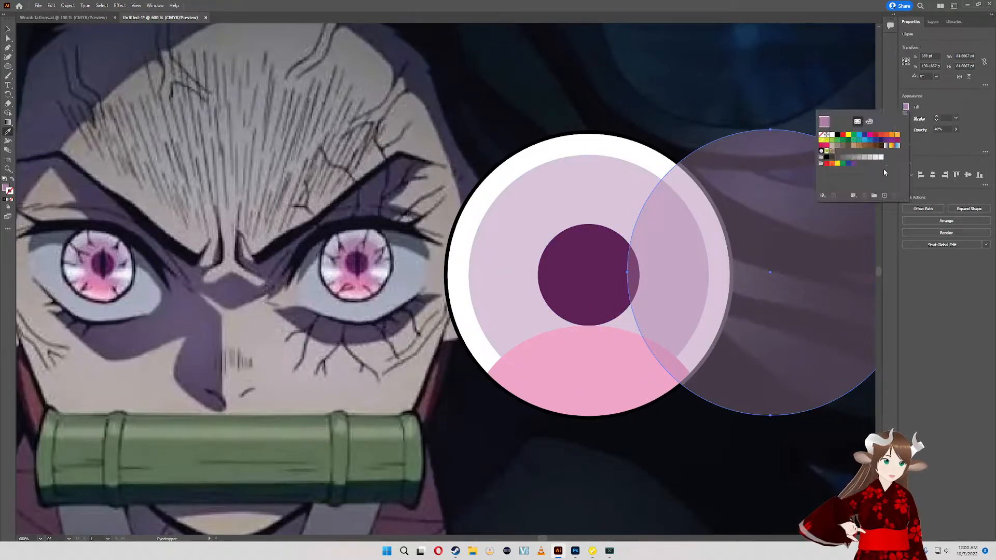
pyautogui.click(884, 197)
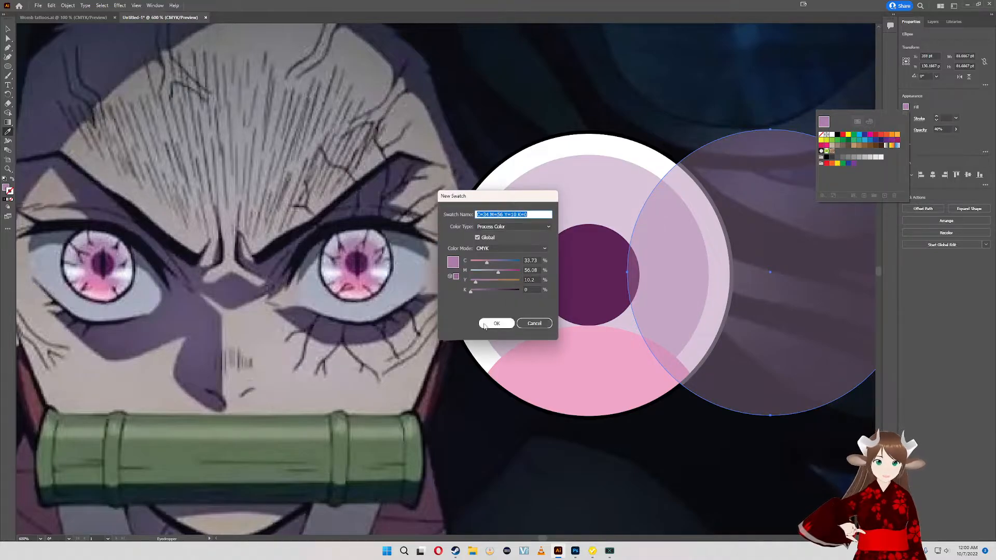
pyautogui.click(485, 324)
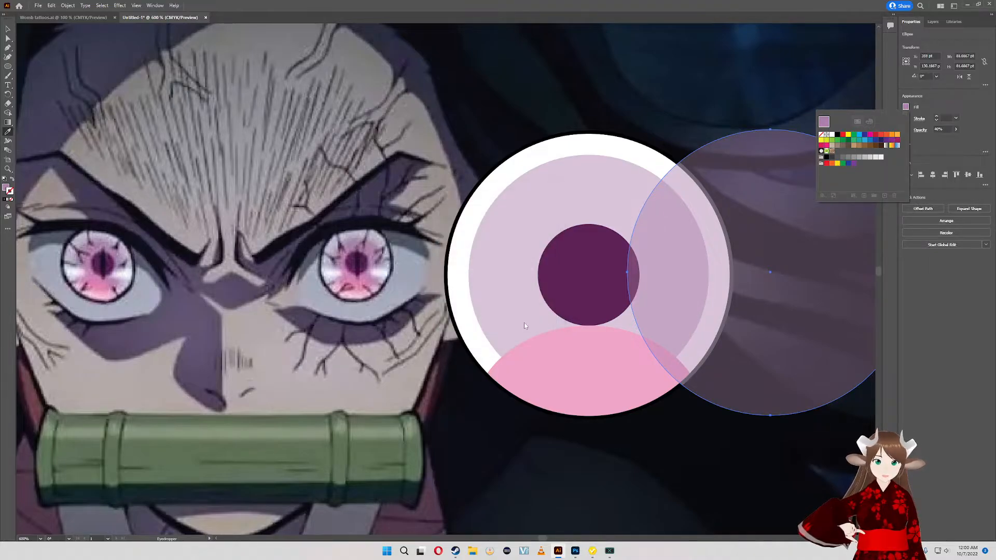
# - Sample the pink lower shape's colour onto the pasted circle and save it as a new global swatch
pyautogui.click(8, 133)
pyautogui.click(582, 382)
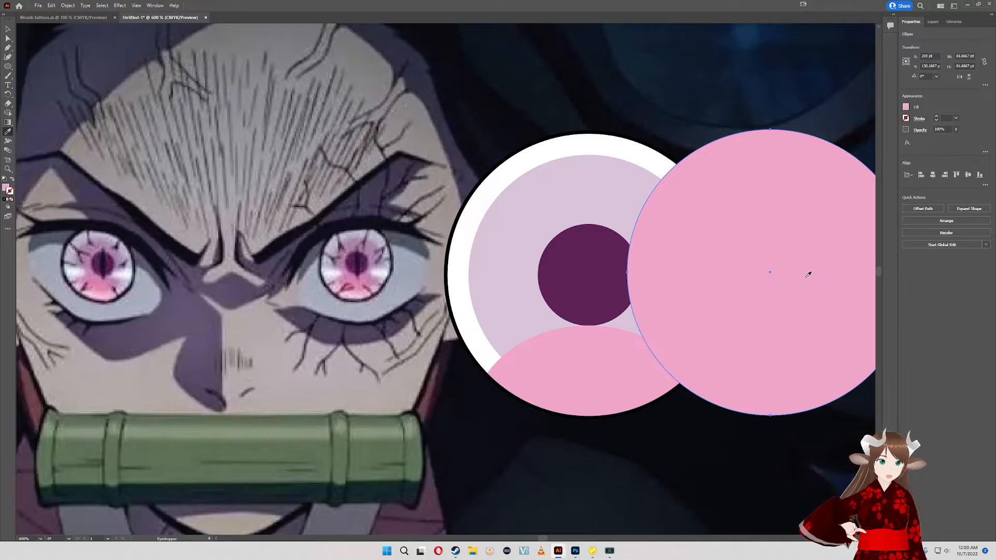
pyautogui.click(906, 107)
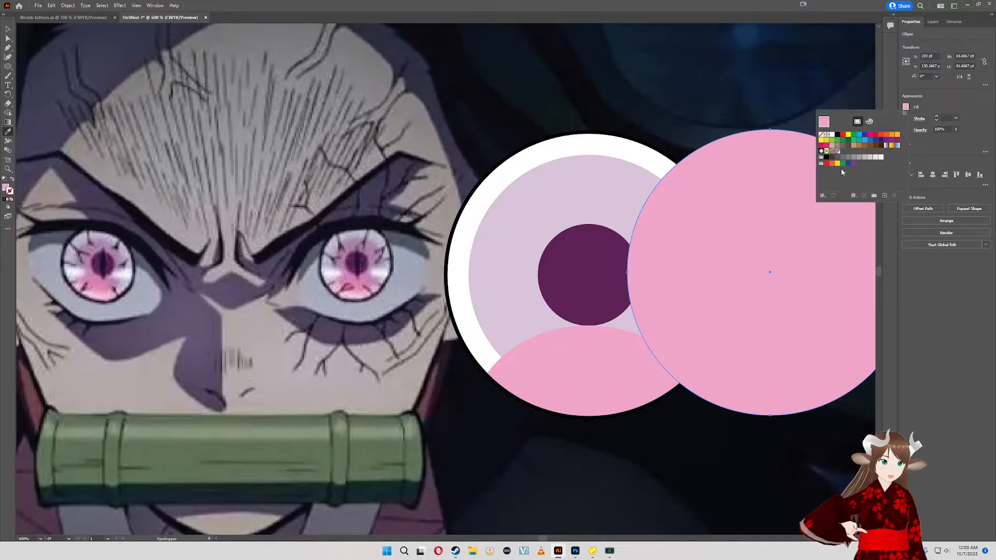
pyautogui.click(886, 197)
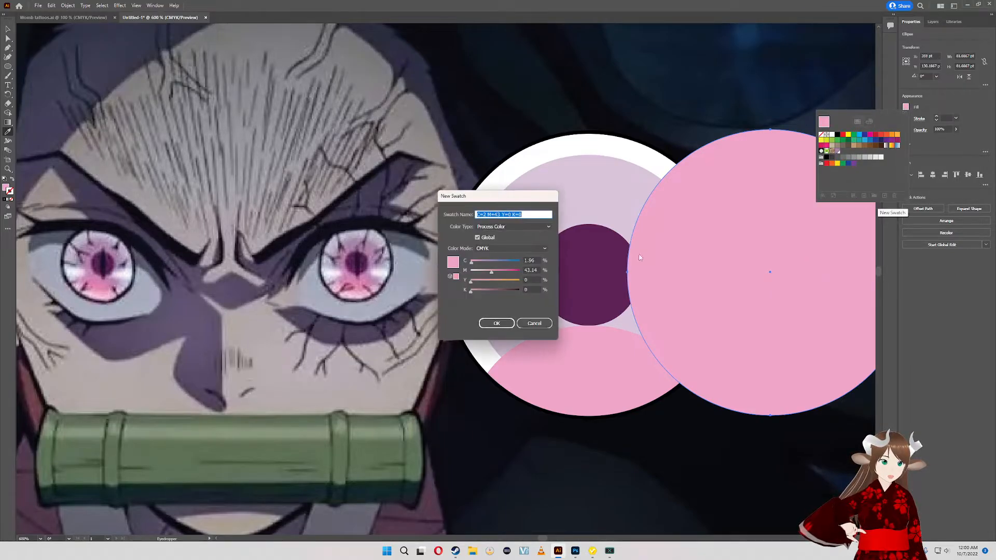
pyautogui.click(485, 323)
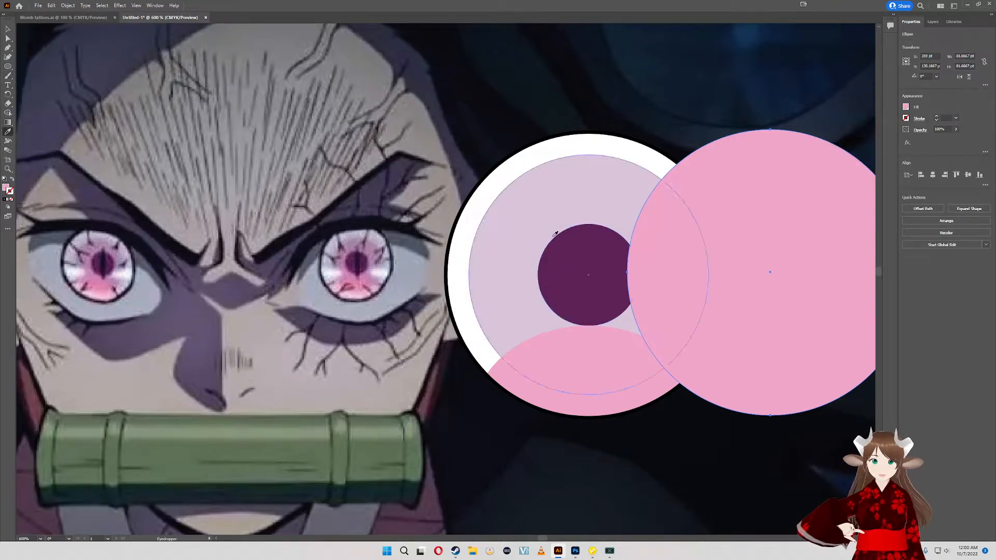
# - Sample the dark purple pupil's colour onto the pasted circle and save it as a new global swatch
pyautogui.click(556, 243)
pyautogui.click(906, 107)
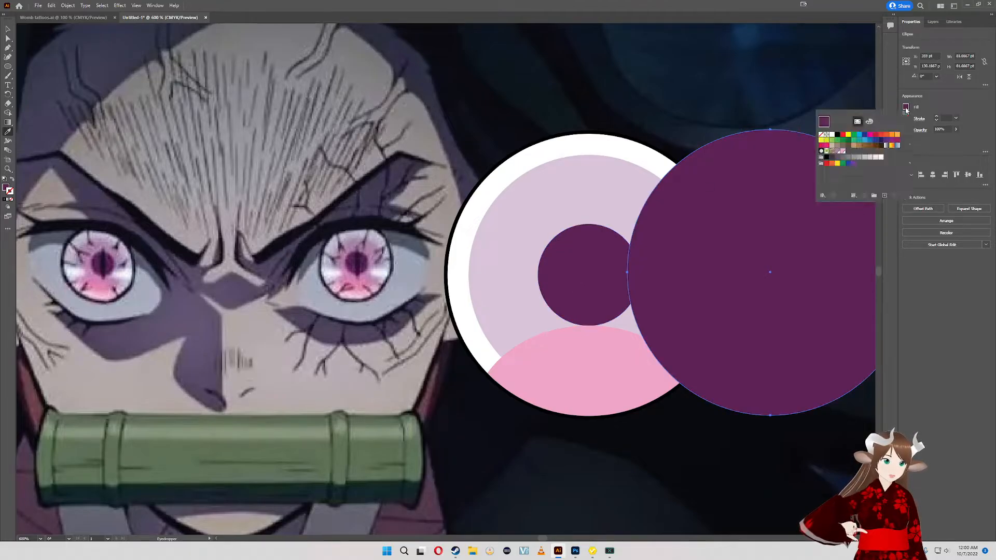
pyautogui.click(882, 196)
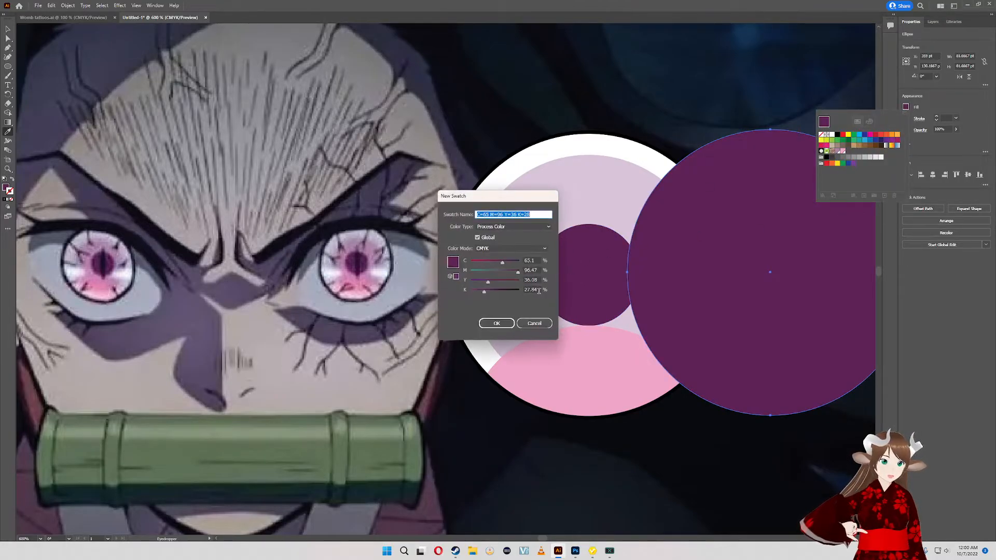
pyautogui.click(502, 323)
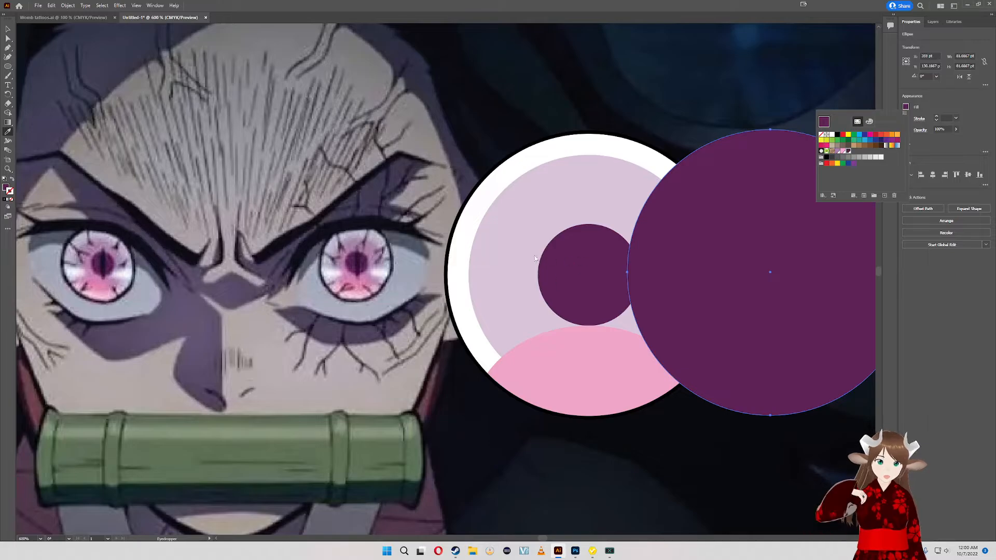
pyautogui.press('Escape')
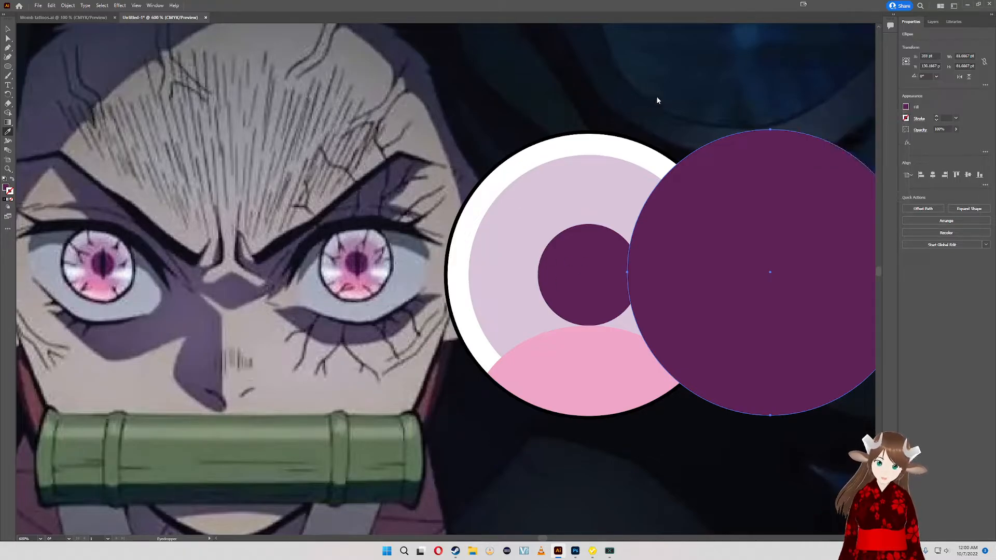
# - Give the pasted circle the lilac circle's fill and 40% opacity, and select the lilac circle in the eye
pyautogui.moveTo(758, 139); pyautogui.dragTo(681, 145)
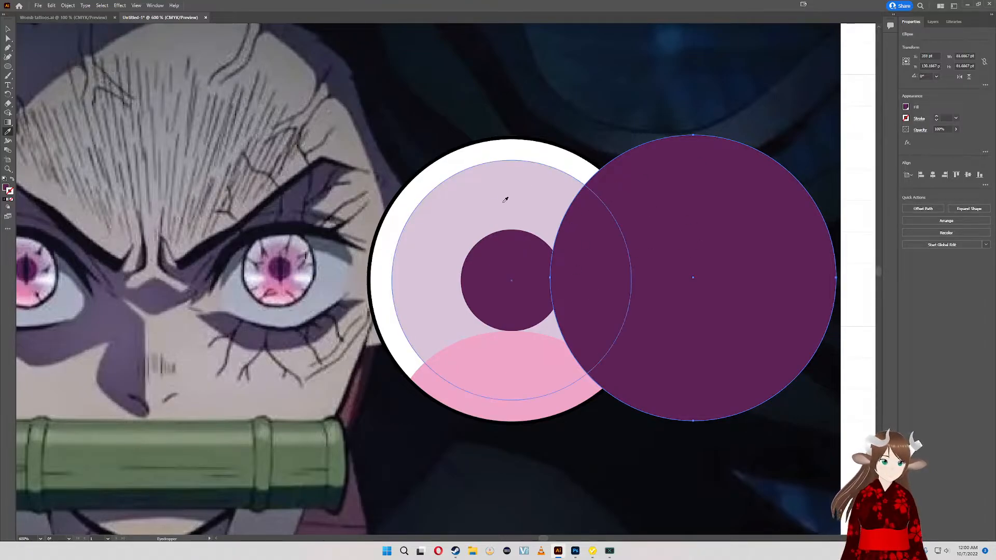
pyautogui.press('4')
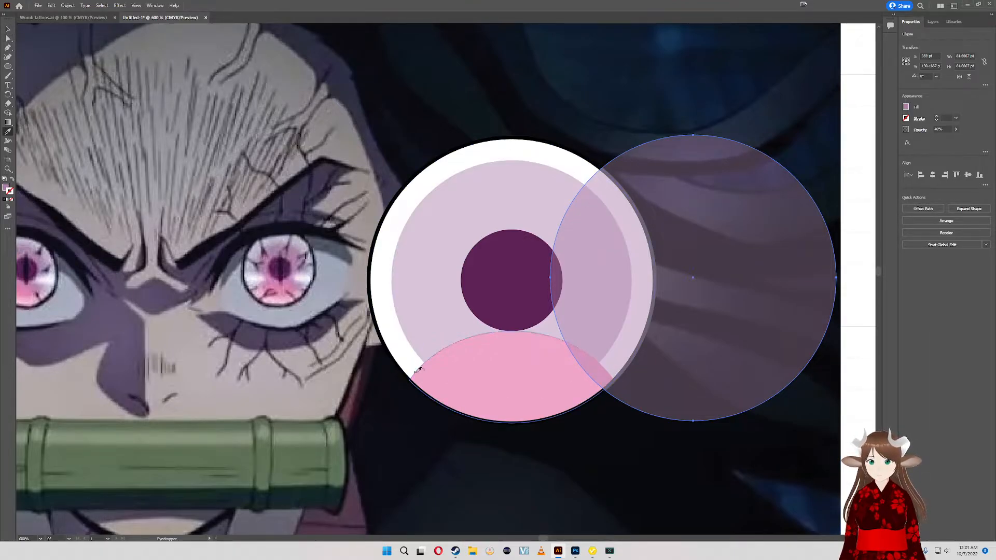
pyautogui.click(8, 30)
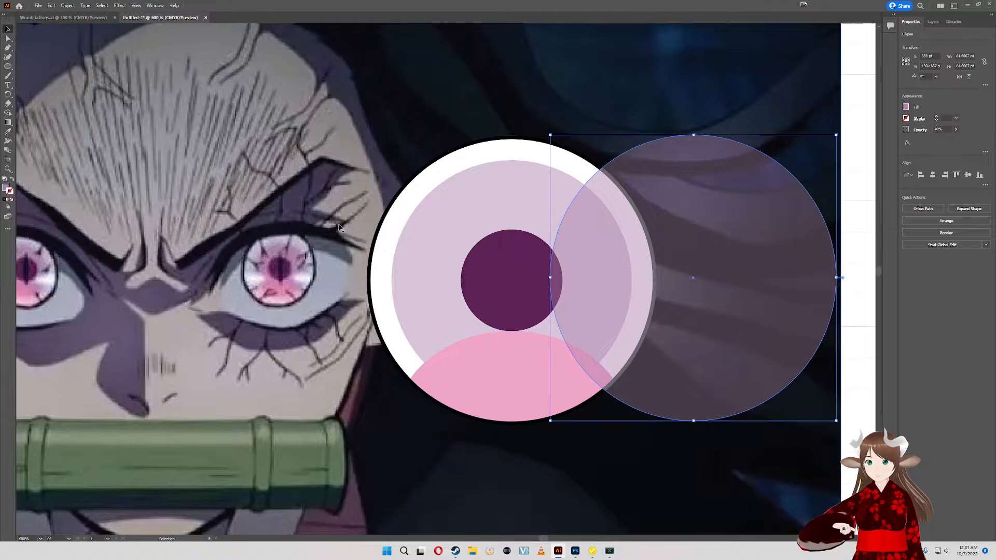
pyautogui.click(449, 249)
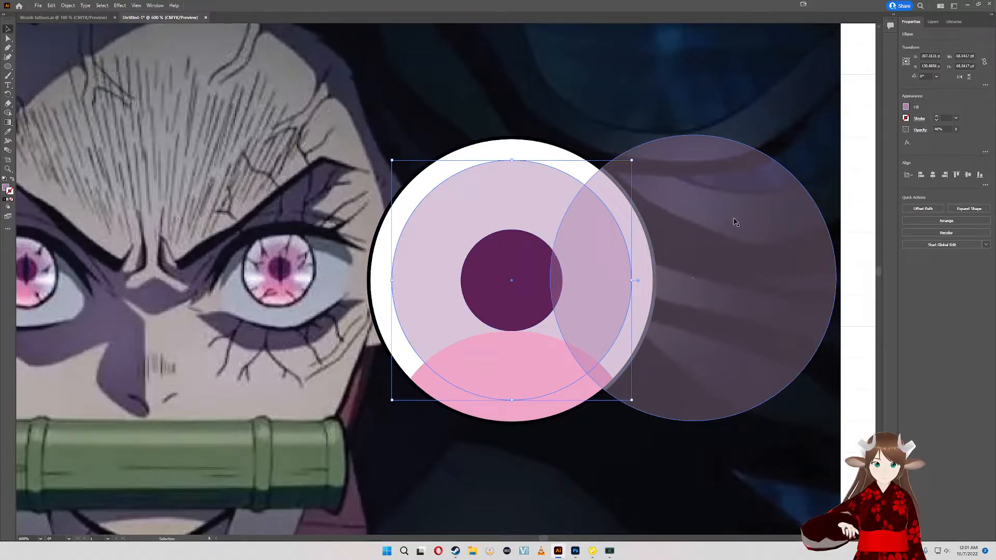
# - Centre the translucent pasted circle over the eye and shift the reference image up and left, away from the pupil and pink shape
pyautogui.moveTo(735, 222); pyautogui.dragTo(551, 219)
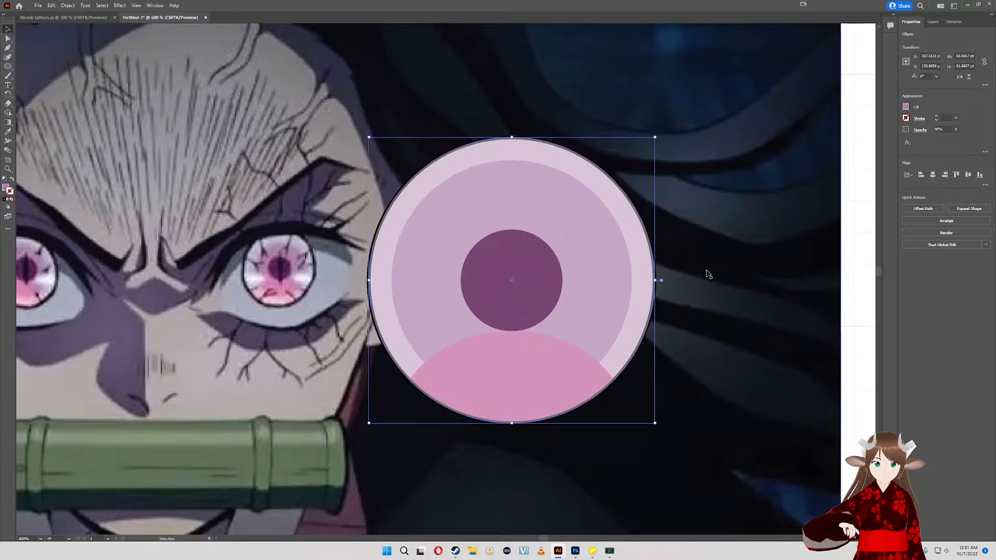
pyautogui.moveTo(706, 301); pyautogui.dragTo(620, 282)
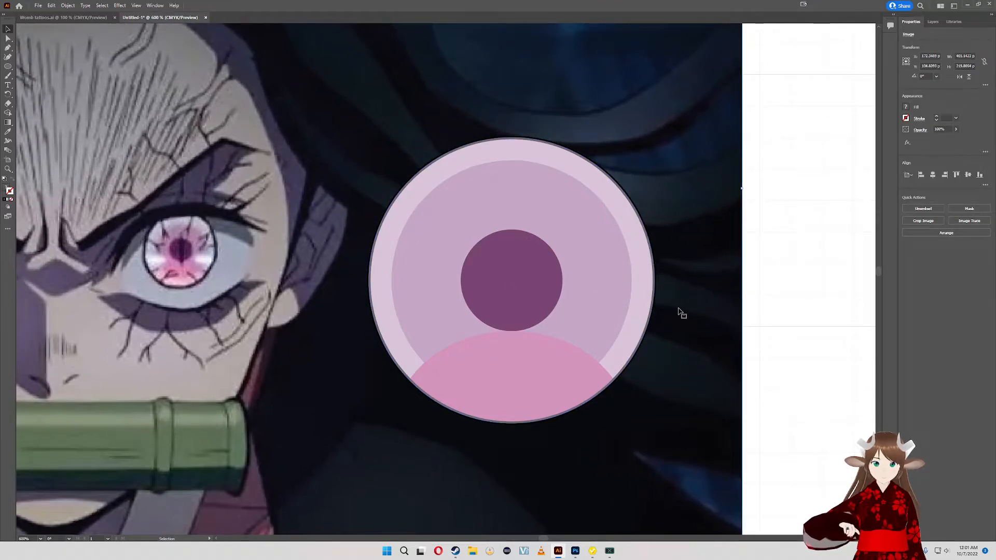
pyautogui.moveTo(678, 309); pyautogui.dragTo(559, 190)
pyautogui.moveTo(720, 349); pyautogui.dragTo(674, 310)
pyautogui.hotkey('ctrl', 'z')
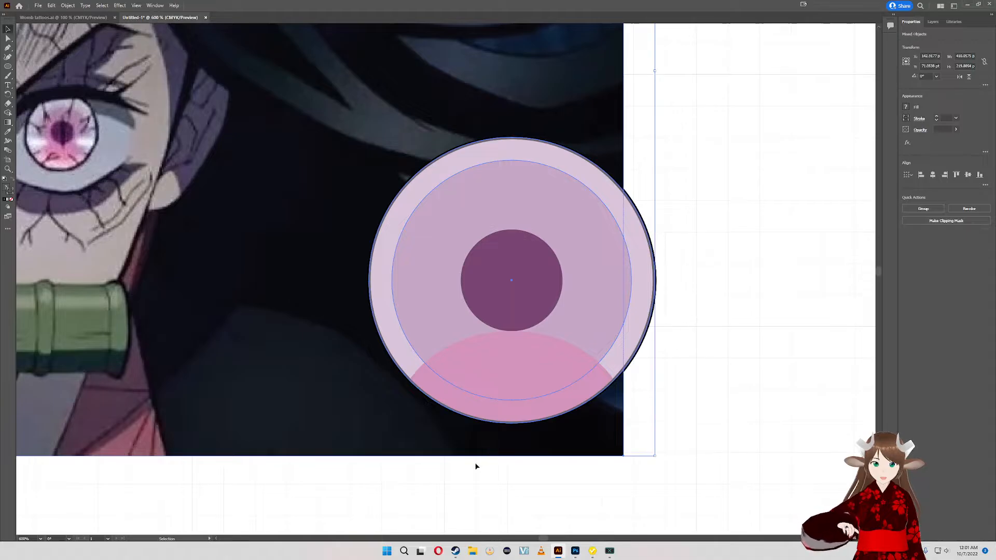
pyautogui.hotkey('ctrl', 'z')
pyautogui.click(407, 186)
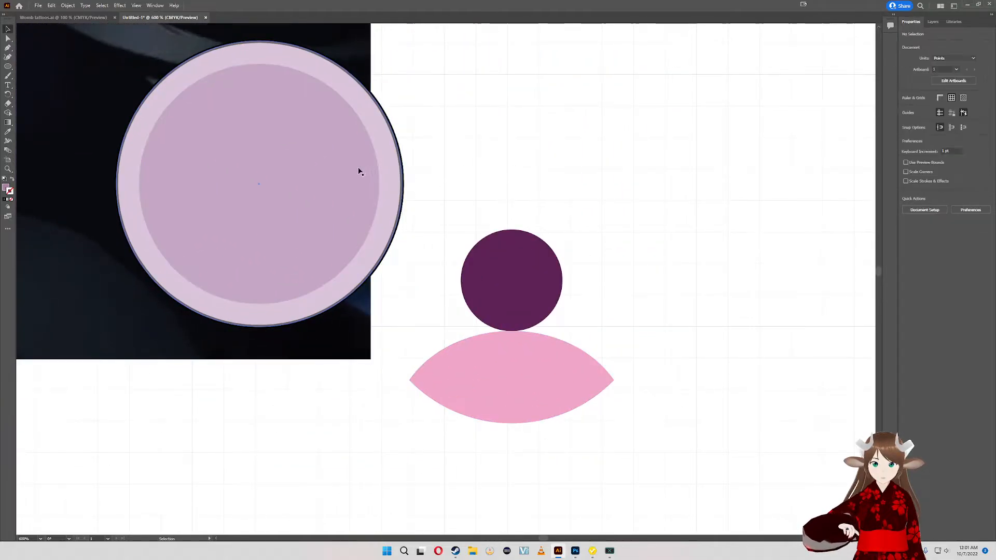
# - Move the three concentric circles together off the reference image onto the blank artboard, to the right of the dark purple pupil
pyautogui.moveTo(358, 169); pyautogui.dragTo(510, 187)
pyautogui.hotkey('ctrl', 'z')
pyautogui.press('v')
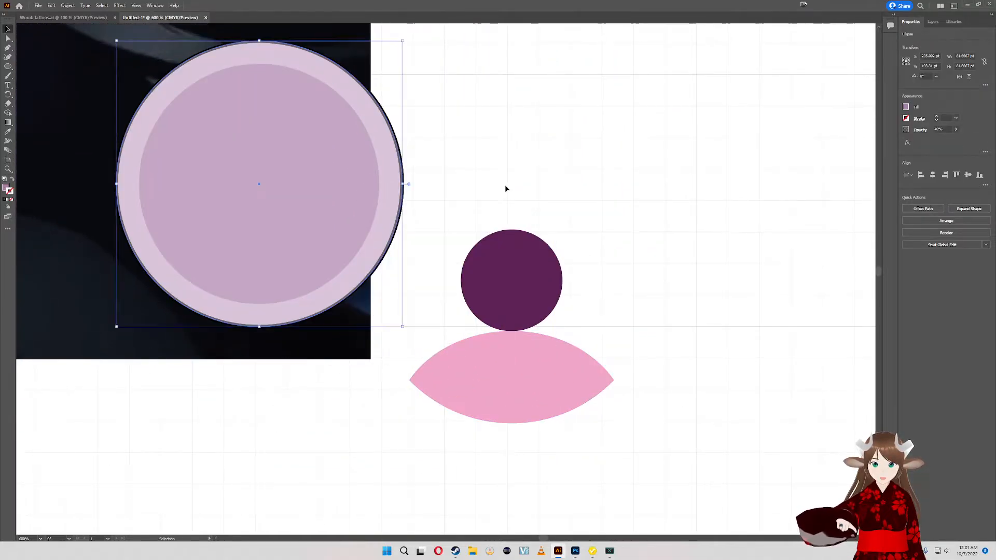
pyautogui.moveTo(373, 177); pyautogui.dragTo(836, 299)
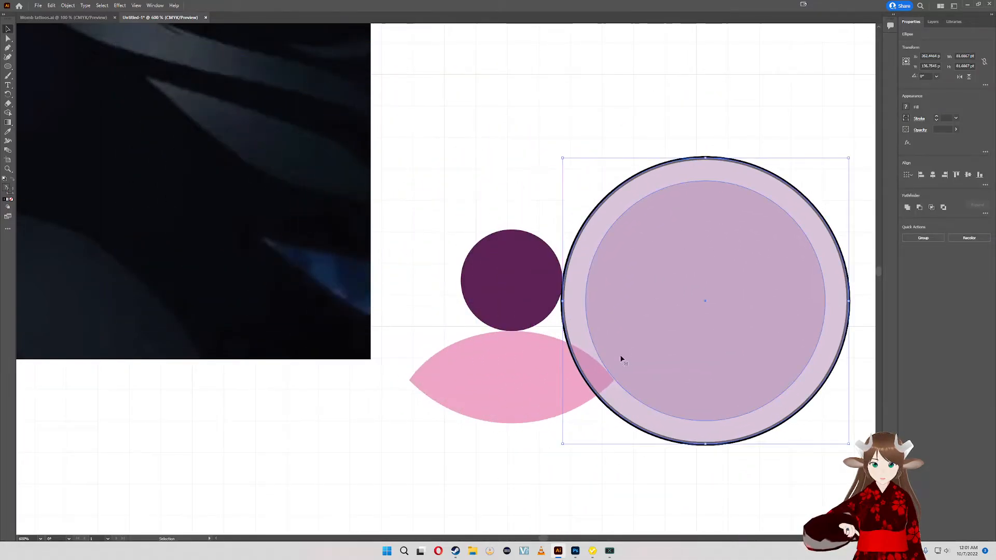
# - Move the circles, pupil and pink lower shape together to the empty artboard area and reposition the reference image above them
pyautogui.scroll(-3, 543, 324)
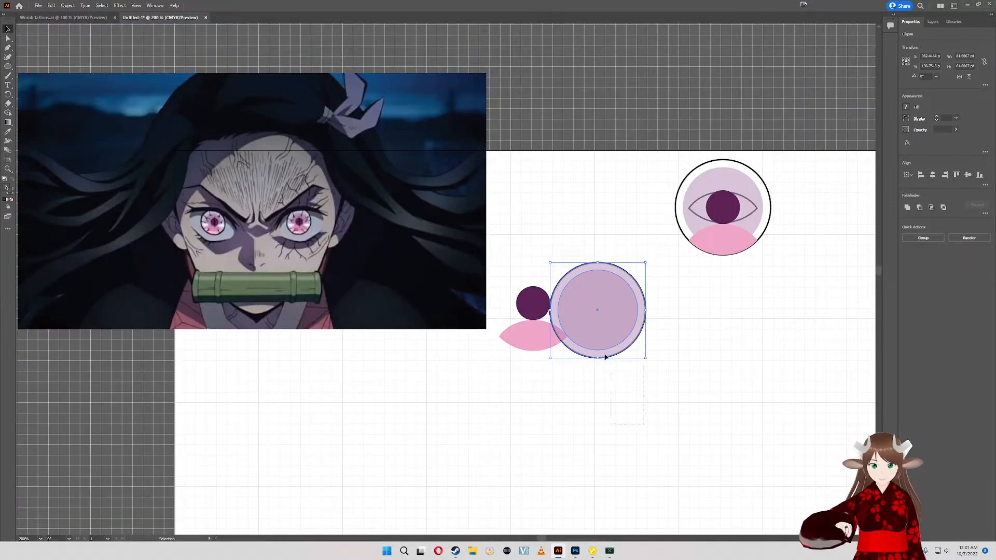
pyautogui.moveTo(605, 354); pyautogui.dragTo(539, 272)
pyautogui.moveTo(550, 309); pyautogui.dragTo(382, 425)
pyautogui.moveTo(424, 255); pyautogui.dragTo(562, 297)
pyautogui.scroll(2, 492, 422)
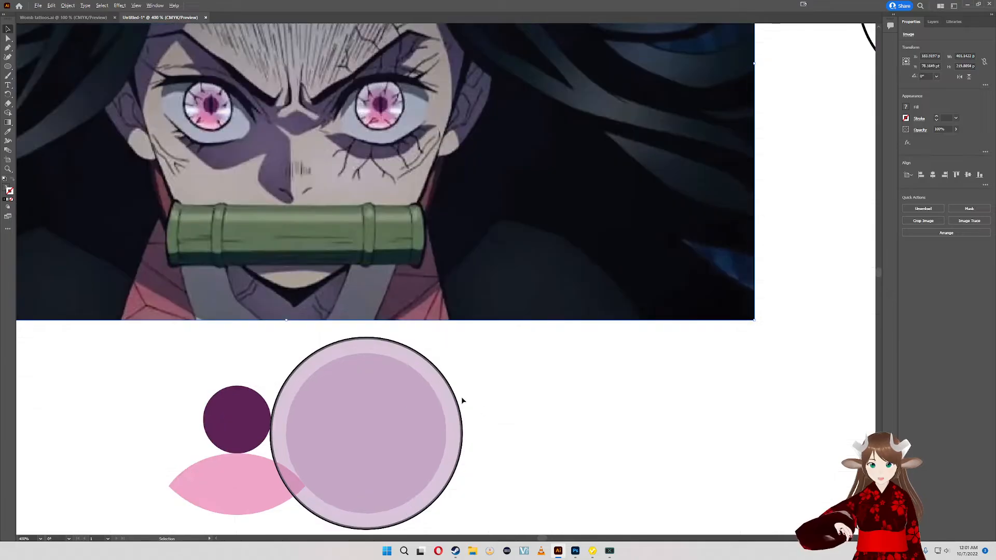
# - Select the three concentric circles together with the dark purple pupil, leaving the pink lower shape unselected
pyautogui.moveTo(462, 400); pyautogui.dragTo(544, 348)
pyautogui.moveTo(557, 383); pyautogui.dragTo(575, 421)
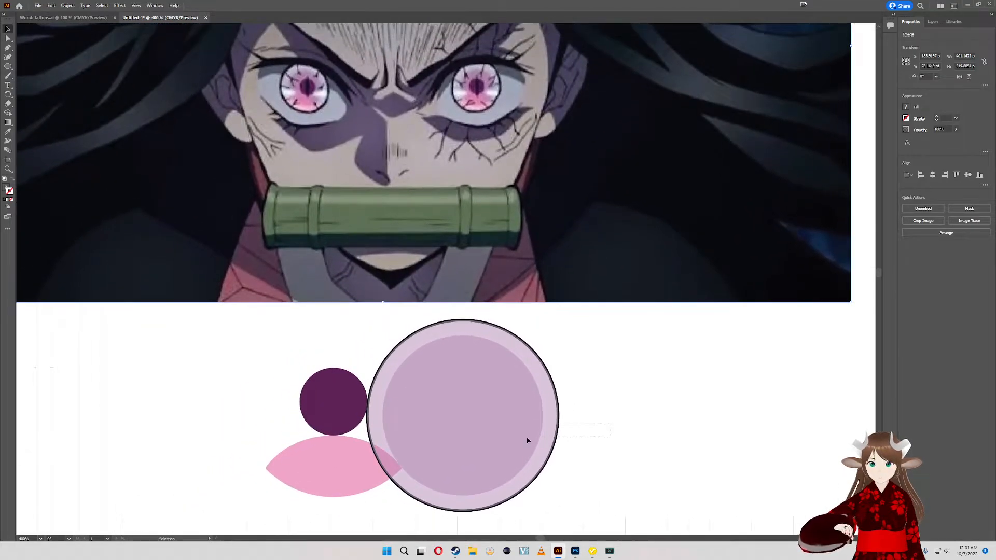
pyautogui.click(322, 375)
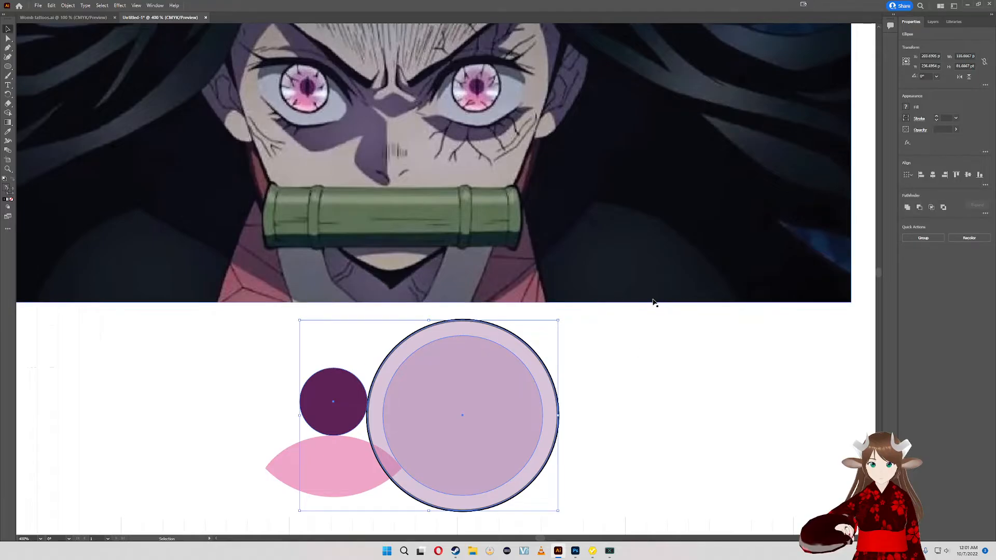
pyautogui.moveTo(659, 267); pyautogui.dragTo(633, 245)
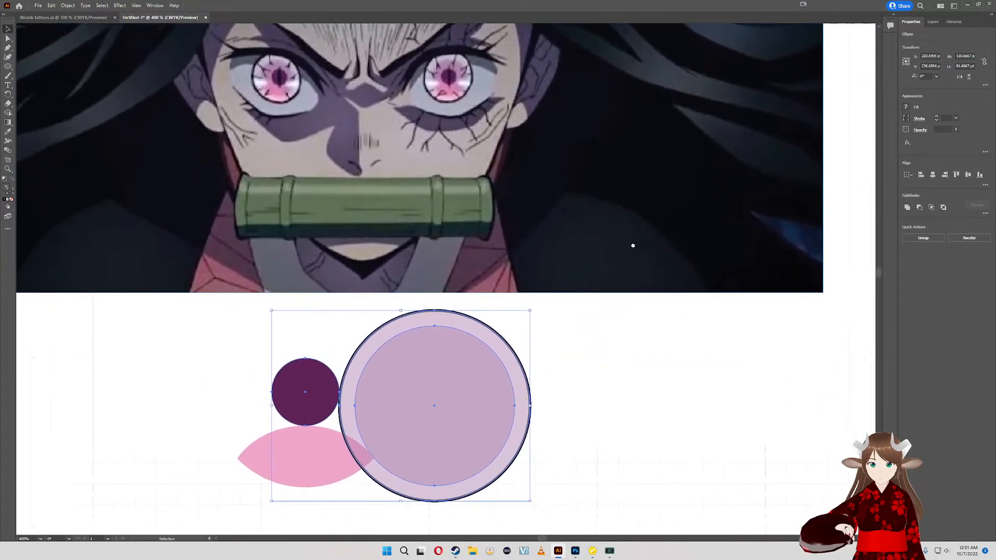
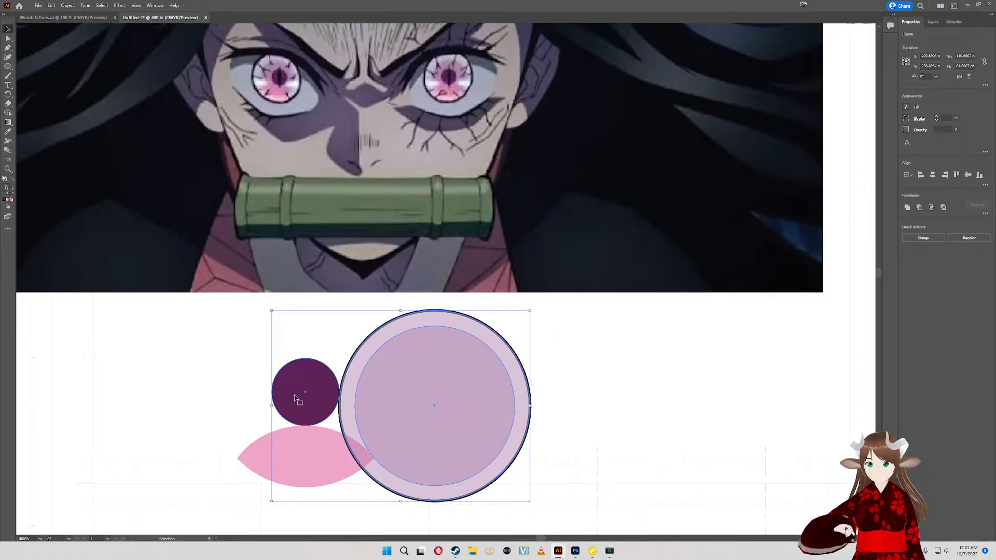
# - Centre the three circles and dark pupil on one another, and move the pink lower shape inside the bottom of the outer circle
pyautogui.click(968, 175)
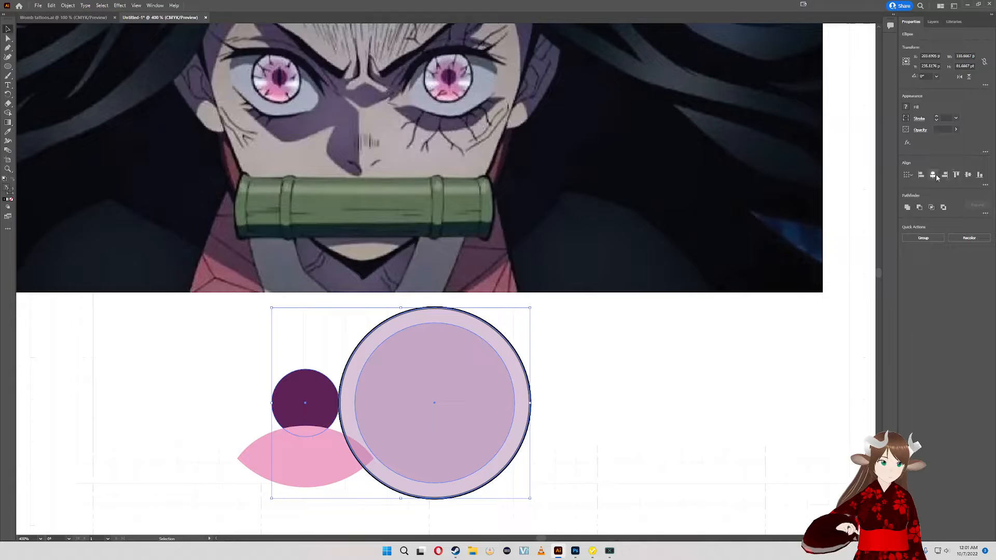
pyautogui.click(933, 175)
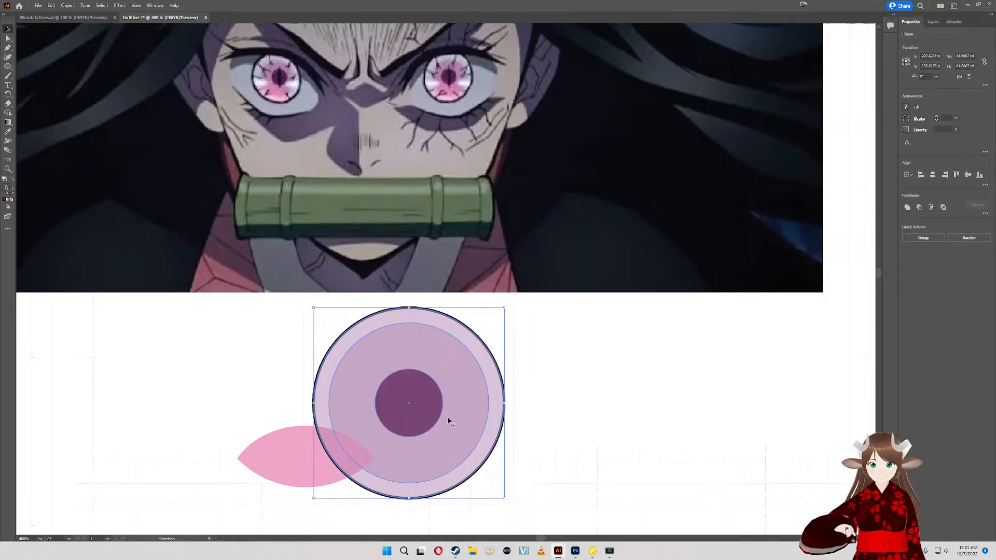
pyautogui.scroll(2, 439, 415)
pyautogui.scroll(-1, 440, 415)
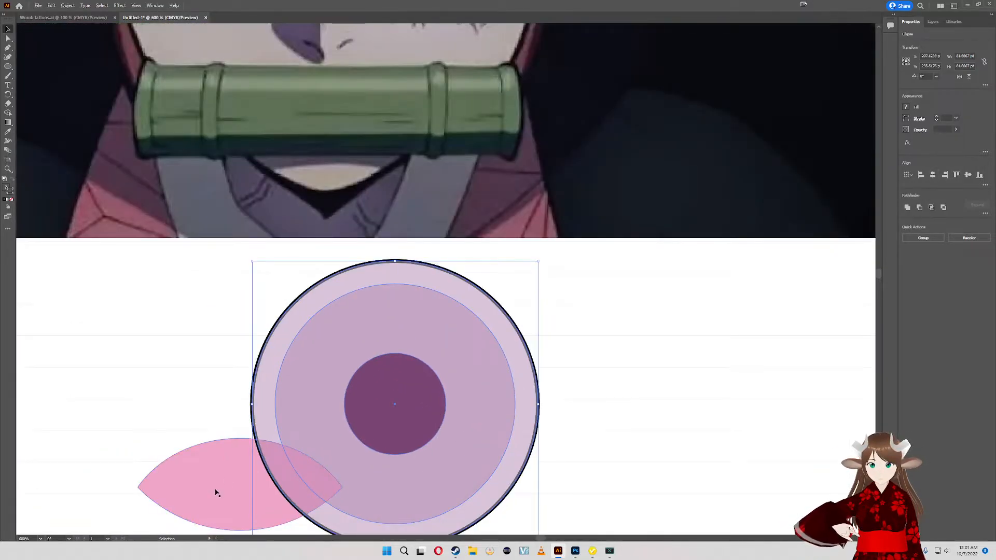
pyautogui.moveTo(213, 478); pyautogui.dragTo(382, 498)
pyautogui.moveTo(447, 362); pyautogui.dragTo(465, 282)
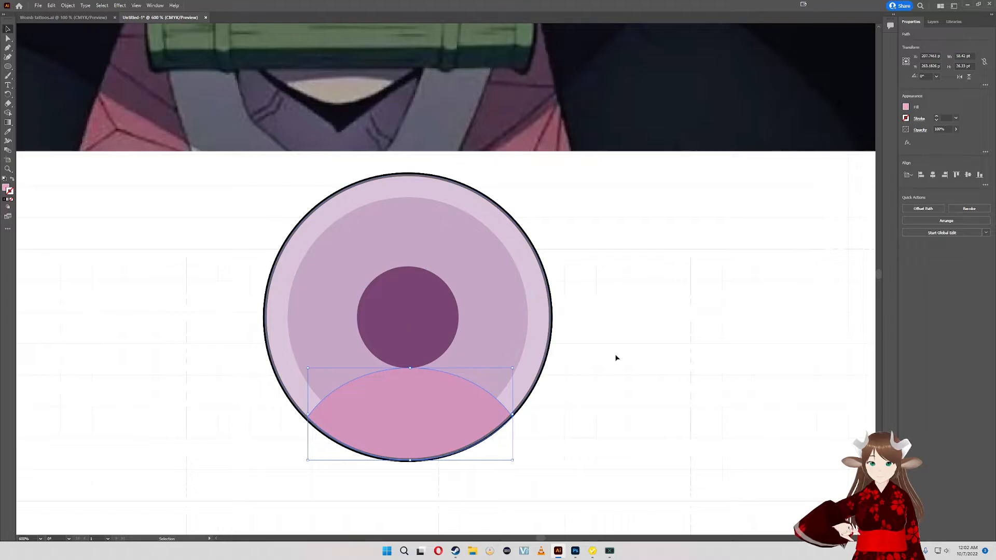
# - Send the large translucent circle backward in the stacking order so it sits behind the pink lower shape
pyautogui.click(543, 345)
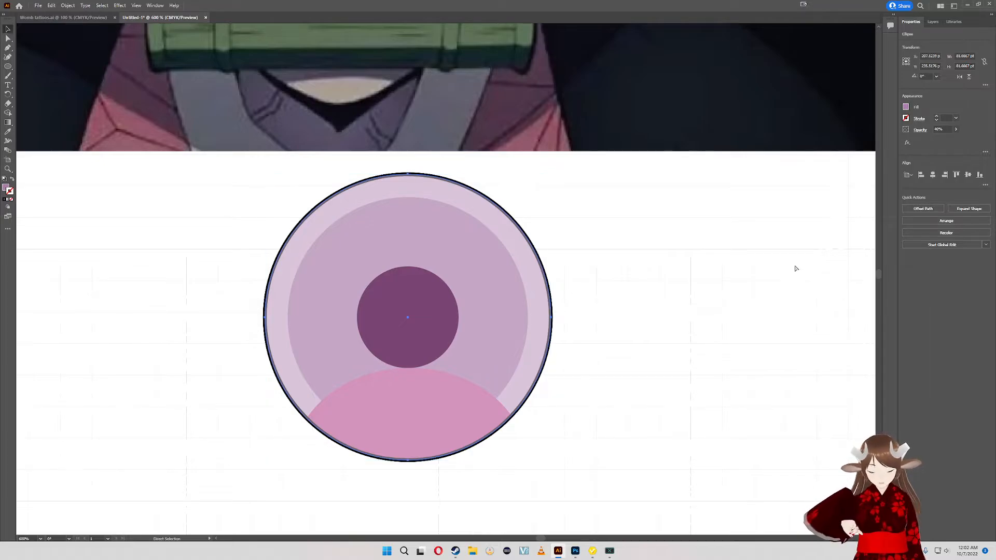
pyautogui.press('a')
pyautogui.hotkey('ctrl', '[')
pyautogui.hotkey('ctrl', '[')
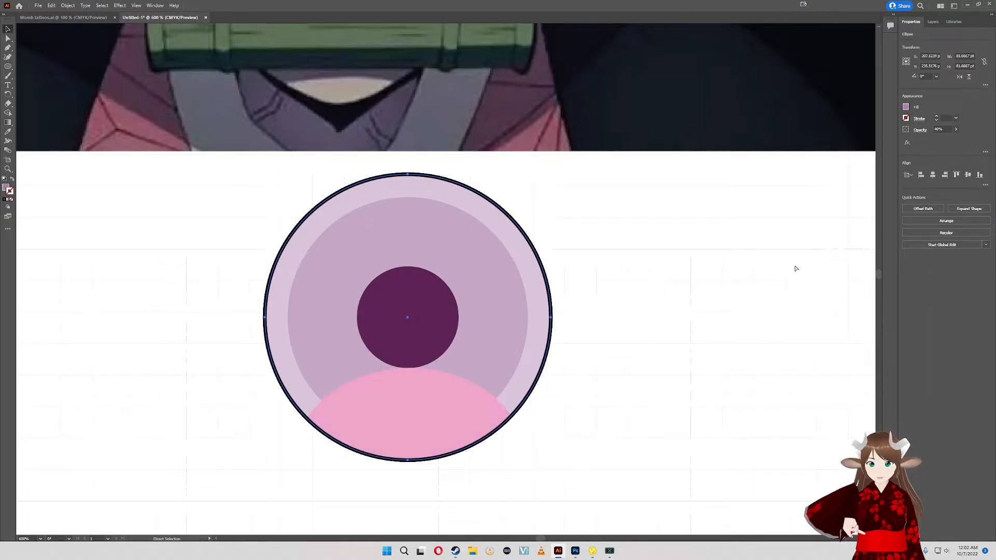
pyautogui.hotkey('ctrl', ']')
pyautogui.press('v')
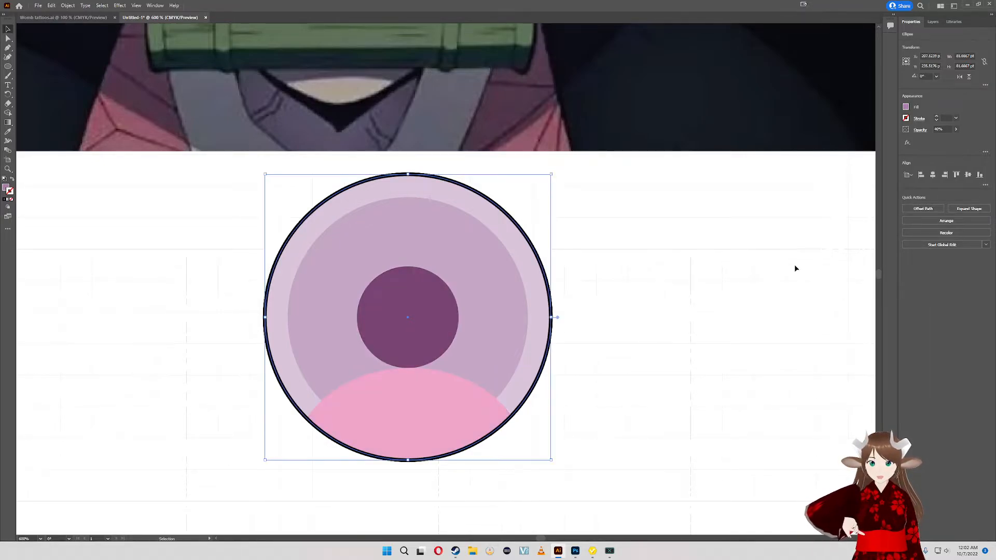
# - Move the large translucent circle aside, bring the dark pupil in front of it, and return the circle inside the black outline
pyautogui.scroll(5, 788, 246)
pyautogui.scroll(1, 484, 154)
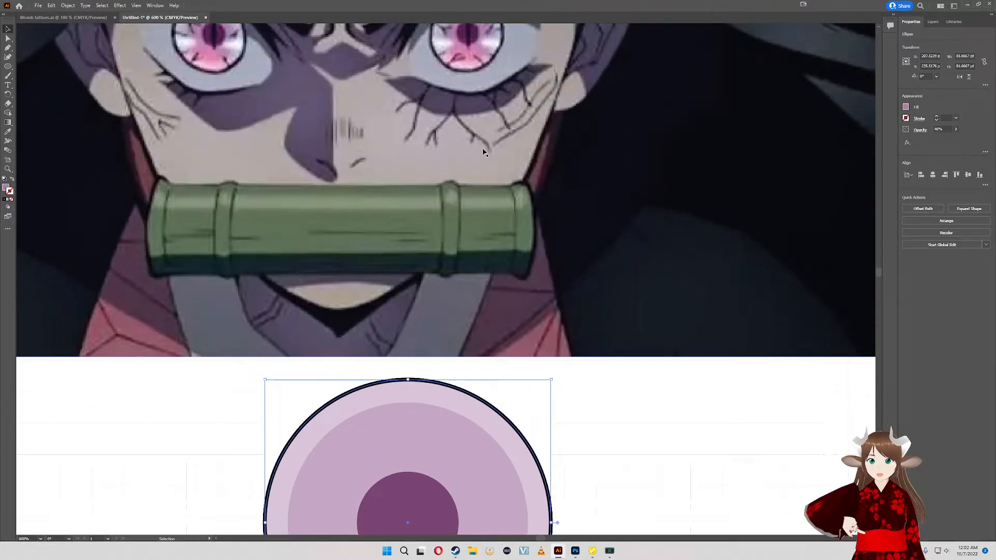
pyautogui.scroll(3, 483, 152)
pyautogui.scroll(-5, 483, 152)
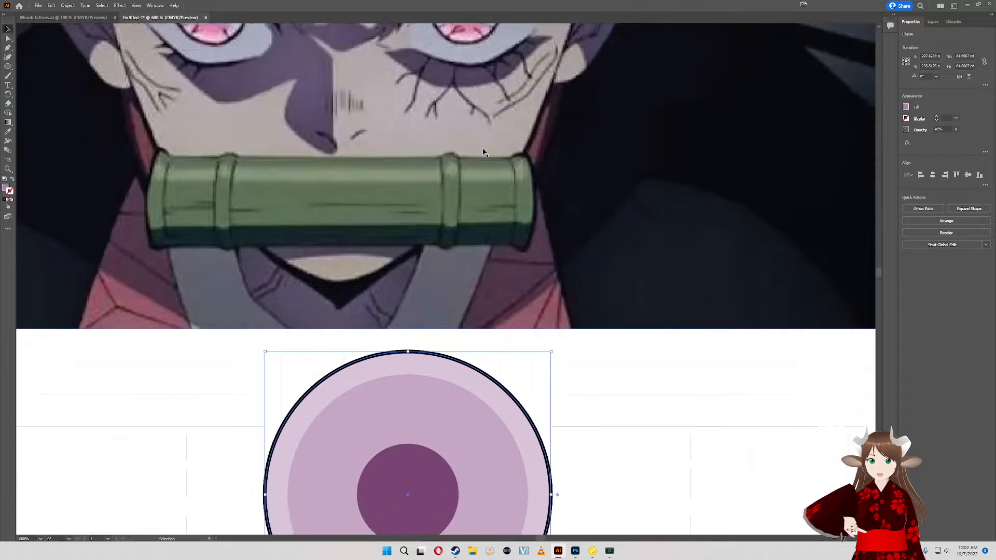
pyautogui.click(465, 458)
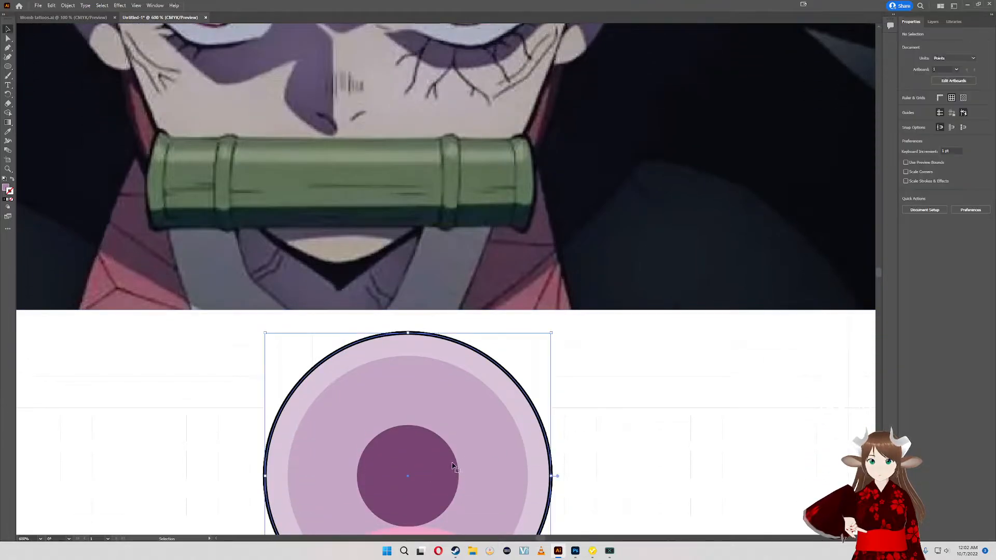
pyautogui.moveTo(465, 458); pyautogui.dragTo(666, 427)
pyautogui.press('a')
pyautogui.click(393, 465)
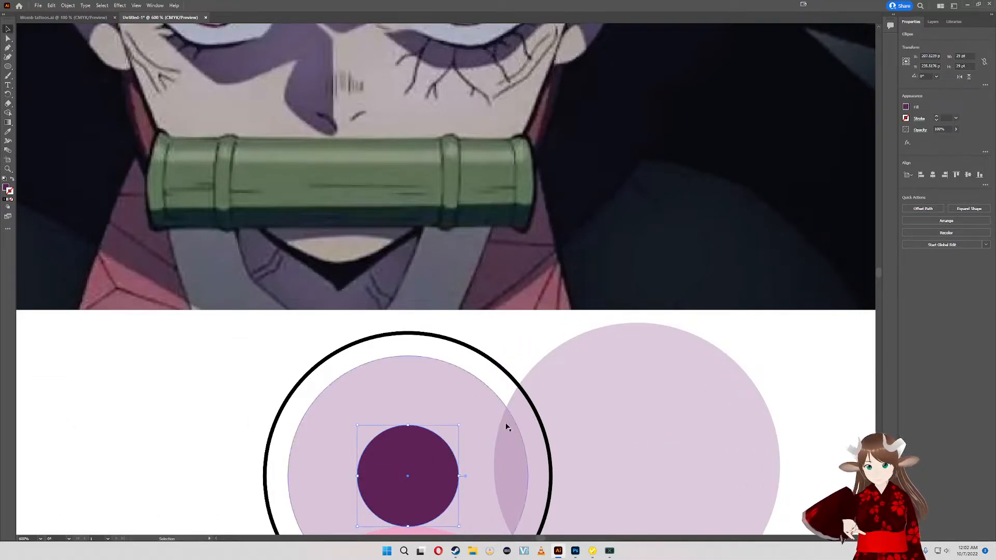
pyautogui.moveTo(669, 440); pyautogui.dragTo(444, 450)
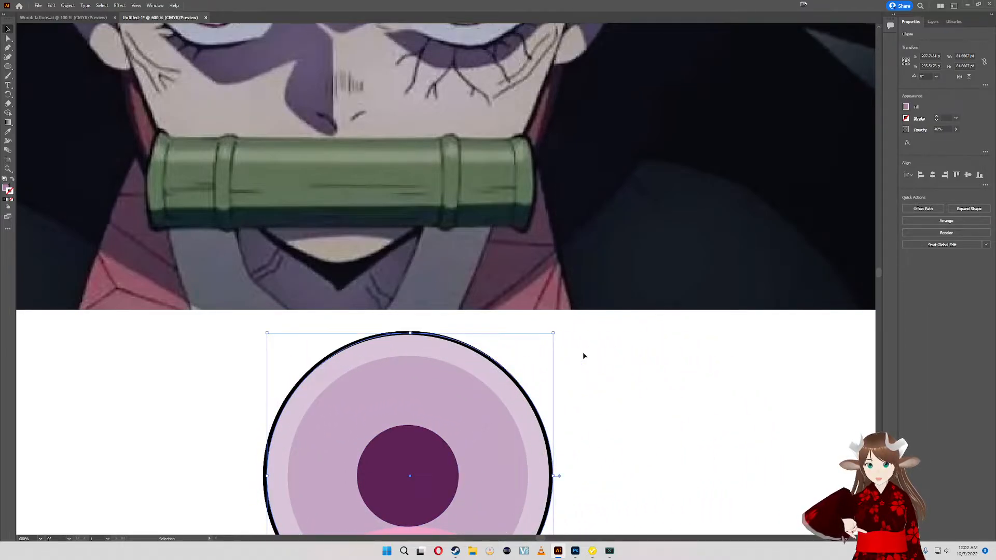
# - Set the large translucent circle's opacity to 25%
pyautogui.moveTo(583, 356); pyautogui.dragTo(635, 409)
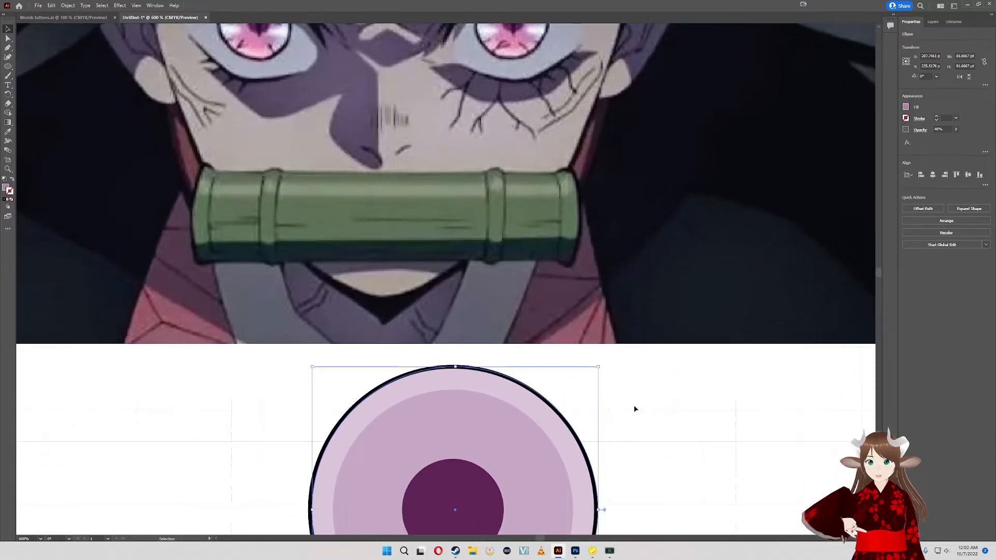
pyautogui.click(943, 129)
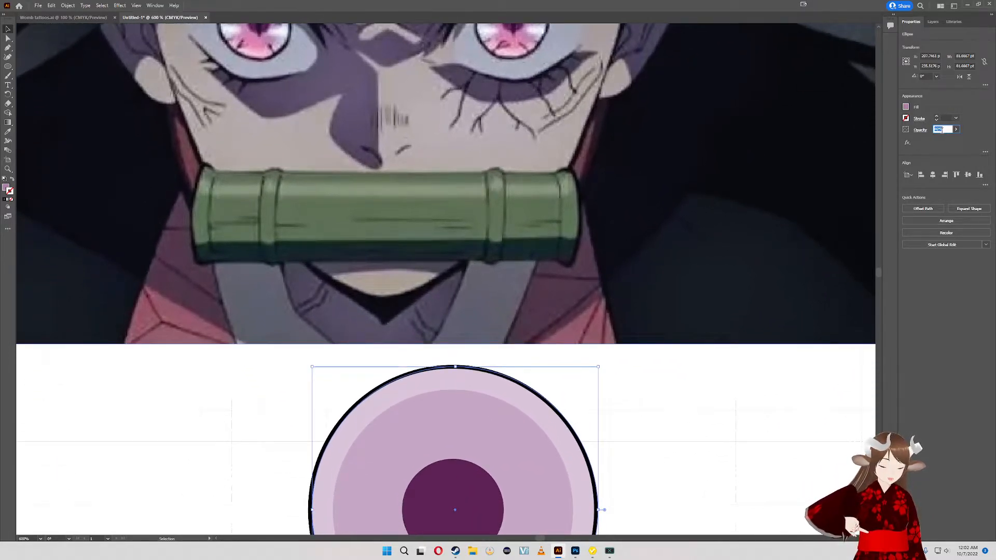
pyautogui.press('Return')
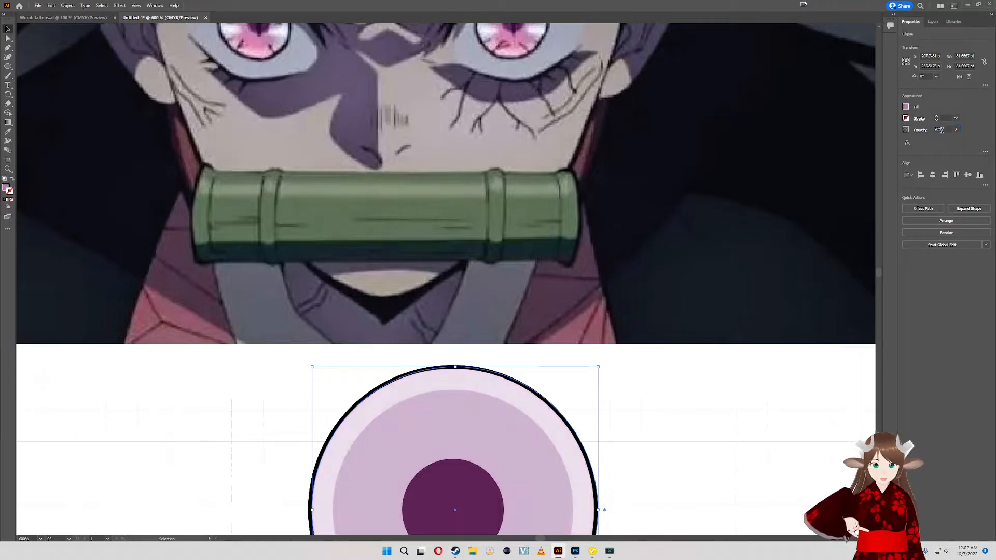
pyautogui.moveTo(640, 155); pyautogui.dragTo(664, 175)
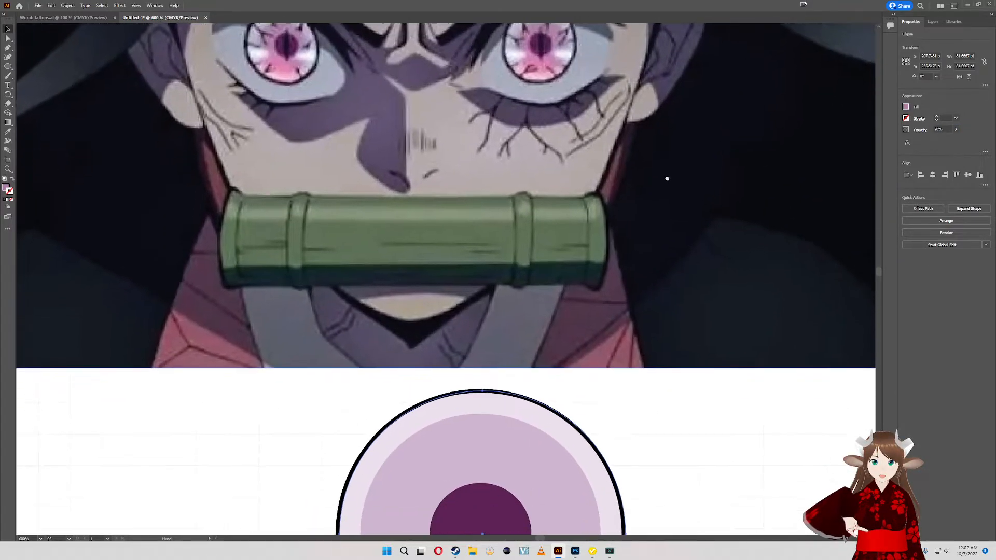
pyautogui.click(938, 129)
pyautogui.write('25')
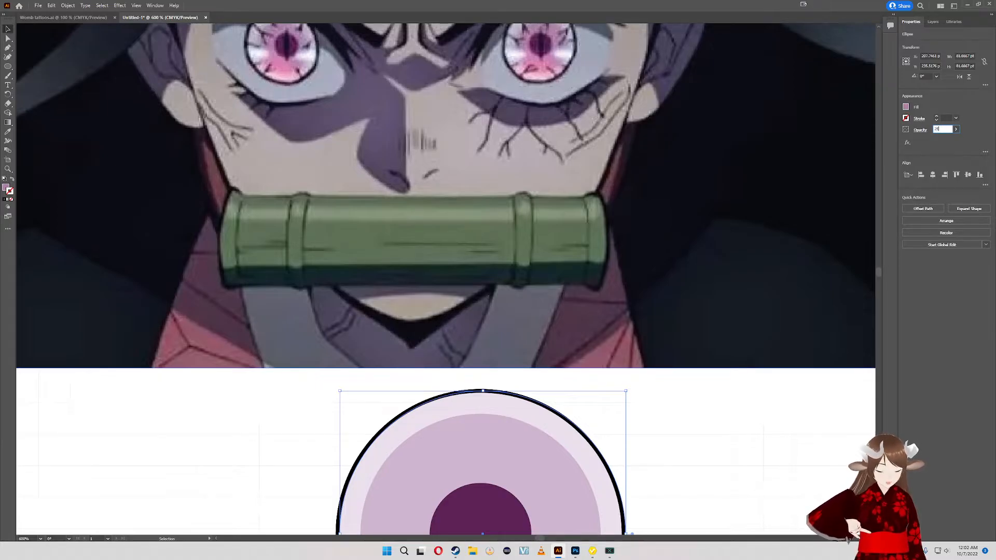
pyautogui.press('Return')
pyautogui.moveTo(780, 175); pyautogui.dragTo(768, 98)
pyautogui.click(649, 382)
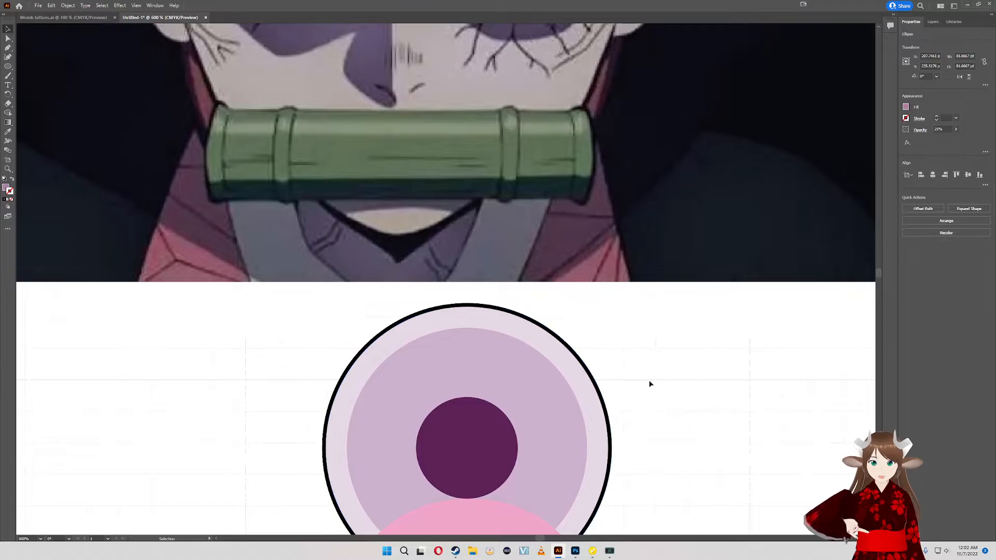
# - Bring the large translucent circle forward, above the black outline and the pink lower shape
pyautogui.scroll(1, 641, 372)
pyautogui.click(537, 384)
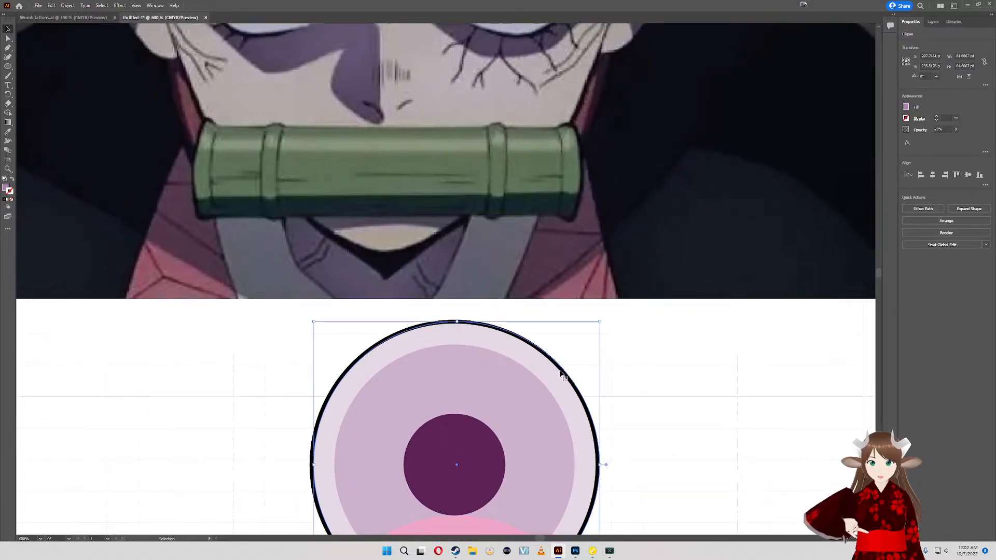
pyautogui.click(654, 335)
pyautogui.moveTo(654, 335); pyautogui.dragTo(636, 291)
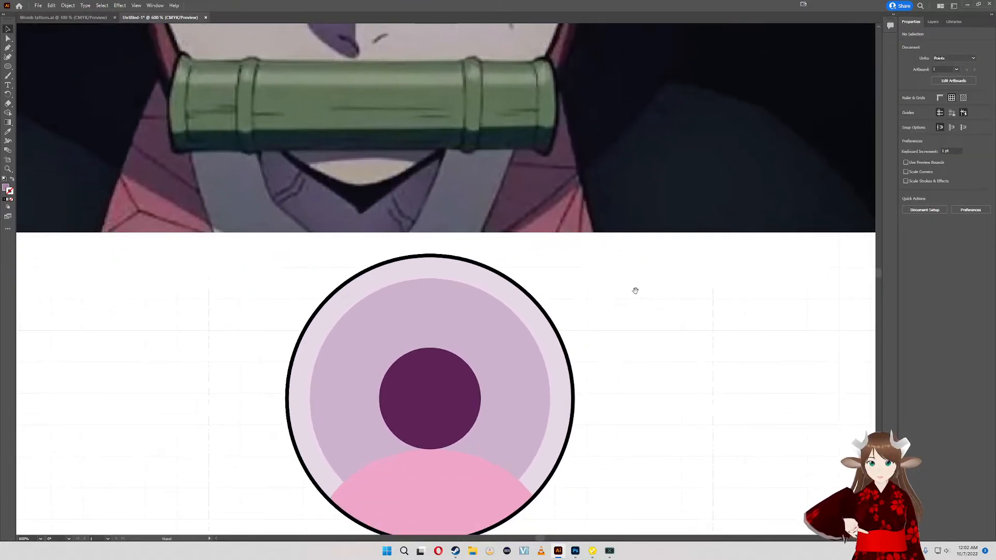
pyautogui.click(488, 496)
pyautogui.click(598, 381)
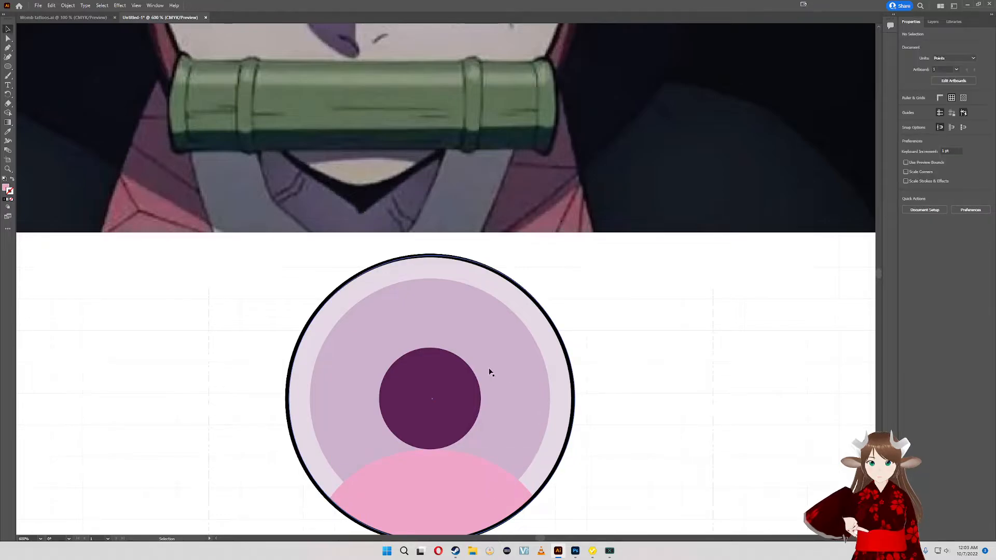
pyautogui.click(536, 321)
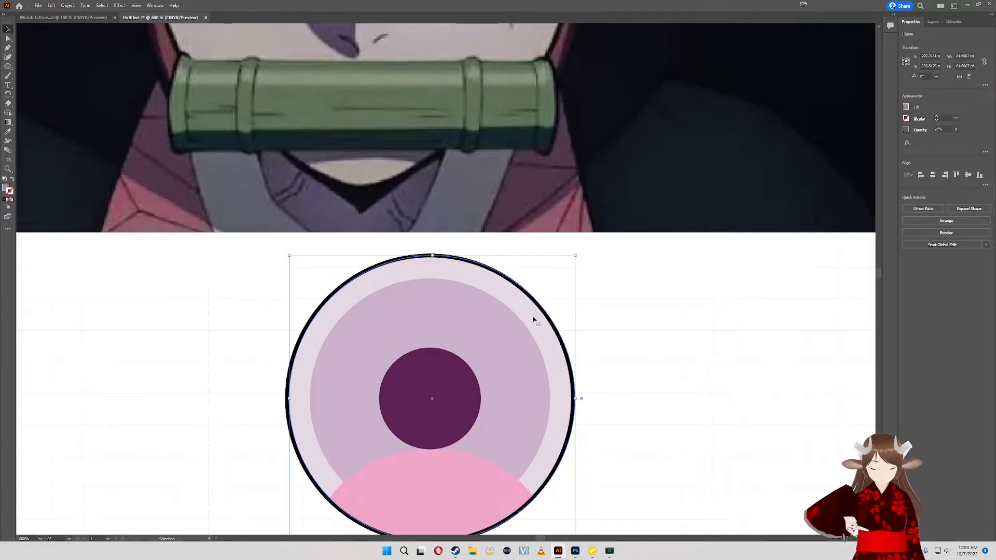
pyautogui.press('a')
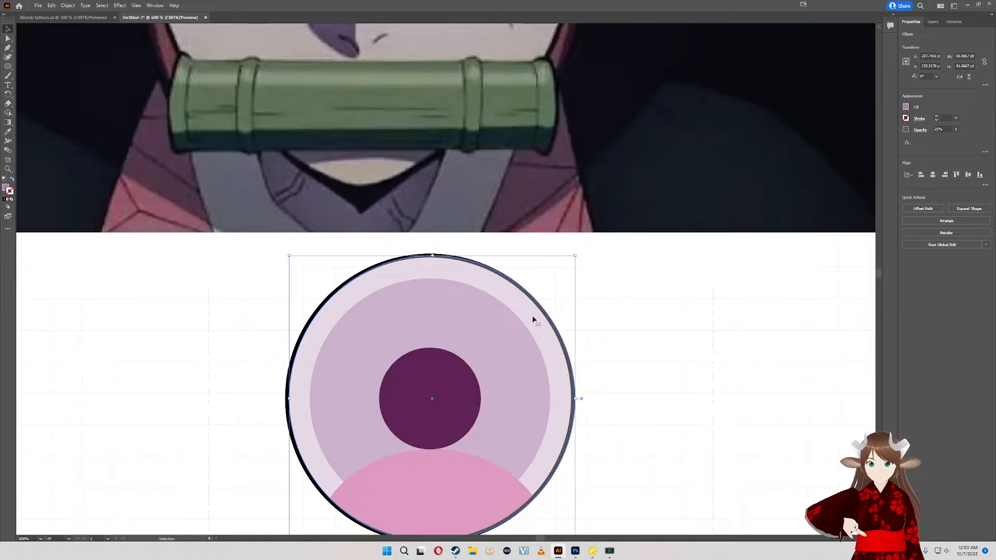
# - Shift the large translucent circle to the right and pull the pink lower shape out to the left of the eye
pyautogui.keyDown('shift'); pyautogui.click(384, 527); pyautogui.keyUp('shift')
pyautogui.click(383, 525)
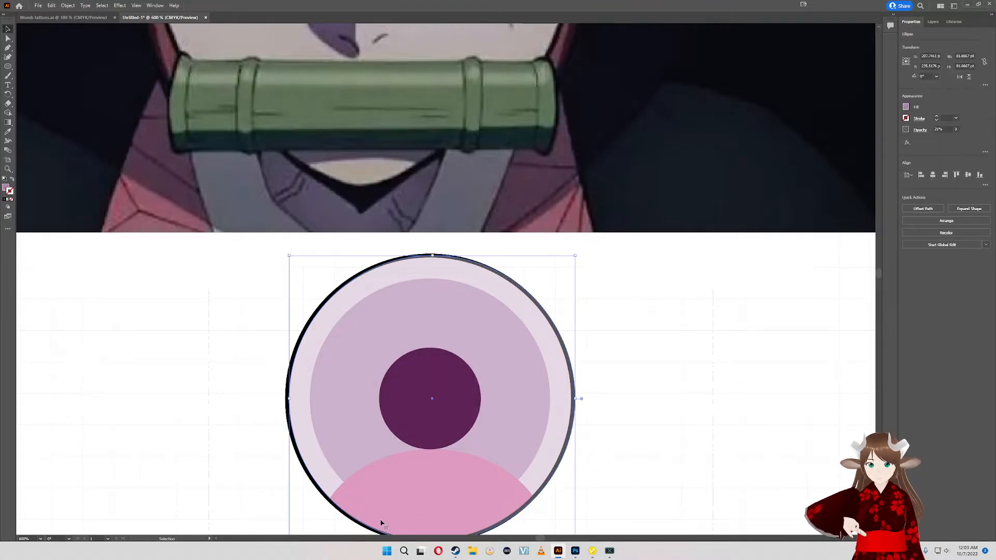
pyautogui.moveTo(390, 506); pyautogui.dragTo(214, 495)
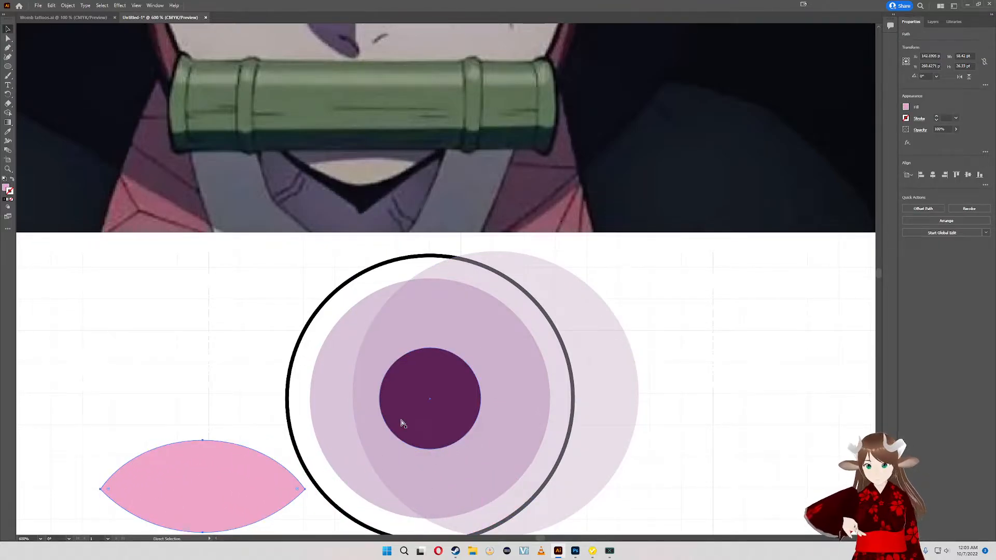
# - Select the three circles together with the pupil and align their centres horizontally and vertically
pyautogui.press('v')
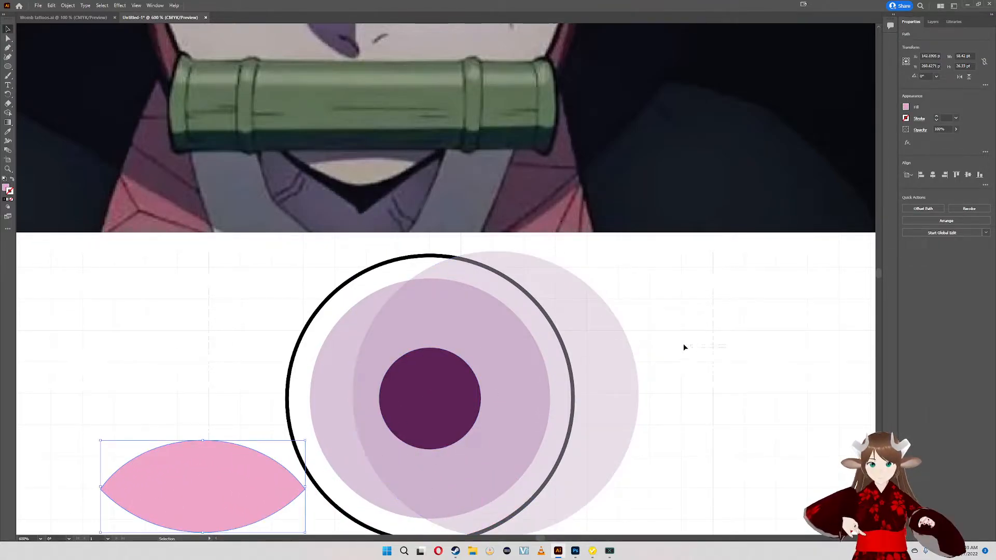
pyautogui.moveTo(683, 347); pyautogui.dragTo(229, 356)
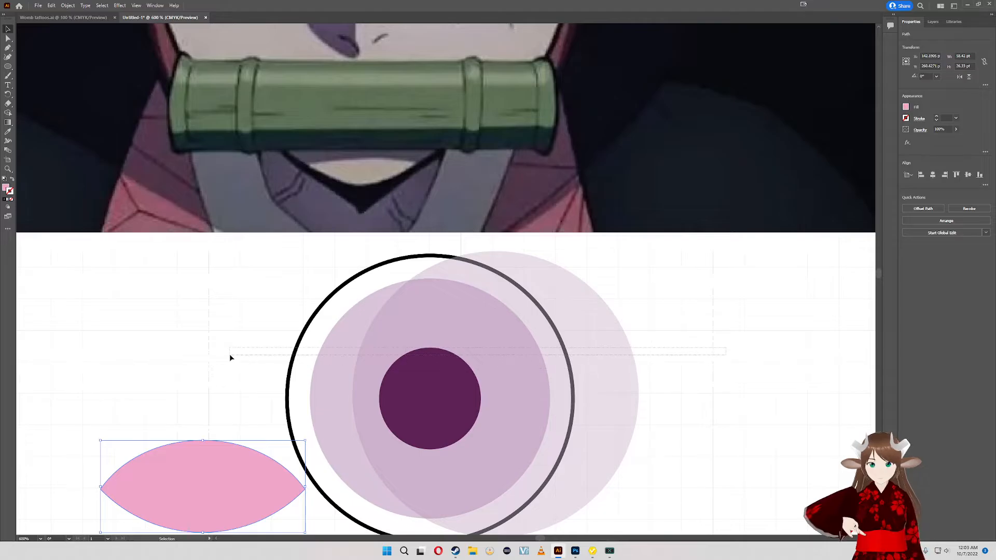
pyautogui.click(933, 176)
pyautogui.click(968, 175)
pyautogui.click(650, 374)
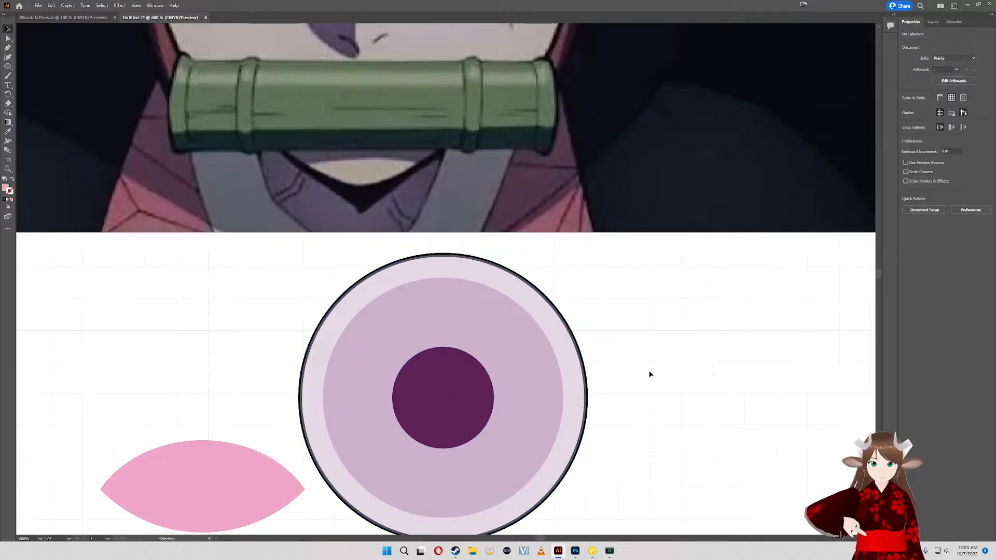
# - Group the three concentric circles with the dark pupil, leaving the pink lower shape separate
pyautogui.moveTo(638, 317); pyautogui.dragTo(621, 459)
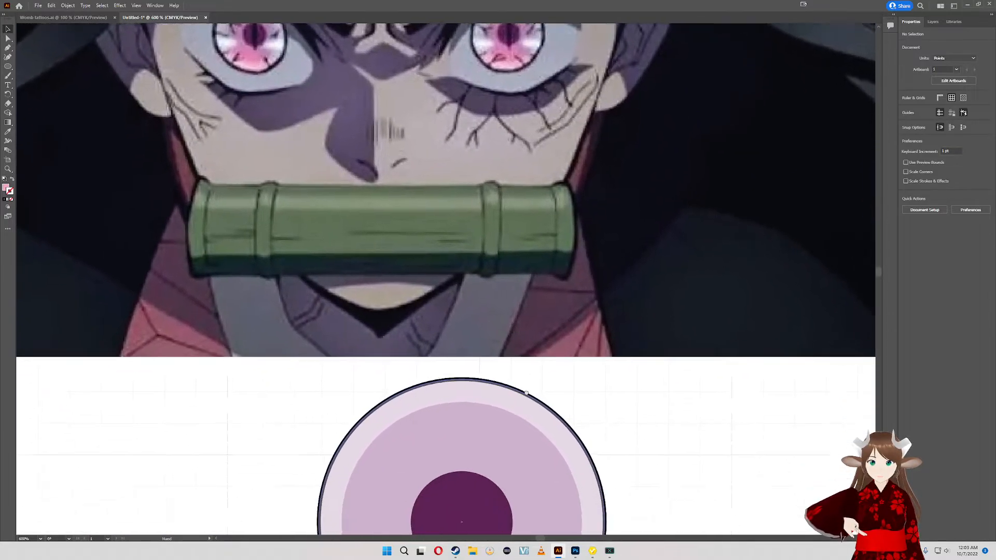
pyautogui.moveTo(526, 393); pyautogui.dragTo(484, 231)
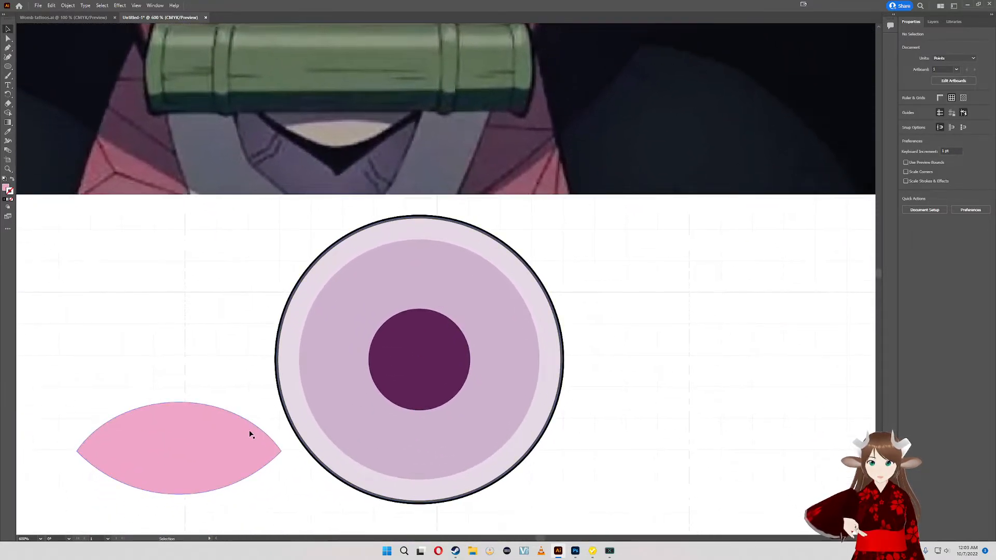
pyautogui.moveTo(250, 435); pyautogui.dragTo(230, 453)
pyautogui.click(599, 355)
pyautogui.click(379, 299)
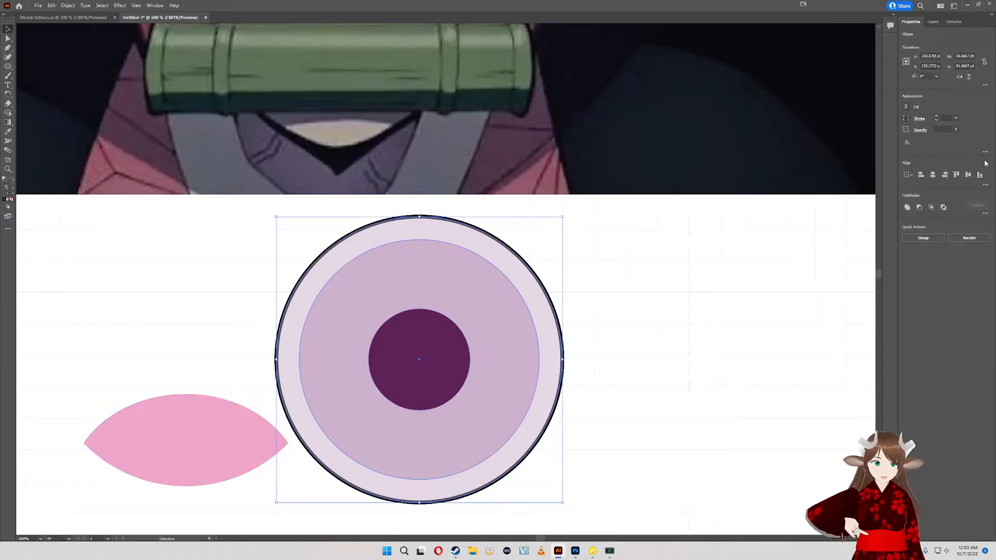
pyautogui.press('a')
pyautogui.press('v')
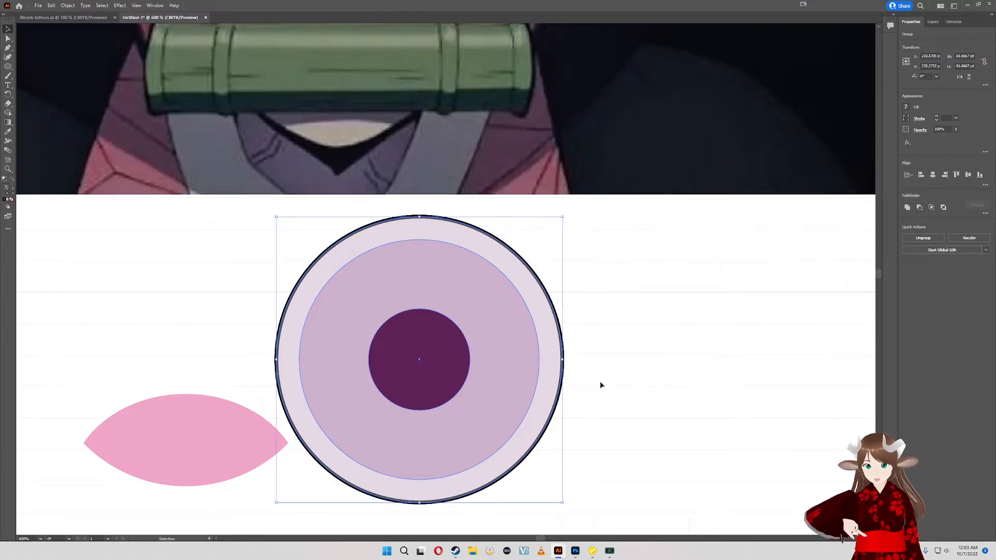
# - Align the pink lower shape and the grouped circles along their bottom edges and horizontal centres
pyautogui.click(595, 465)
pyautogui.moveTo(199, 389); pyautogui.dragTo(199, 390)
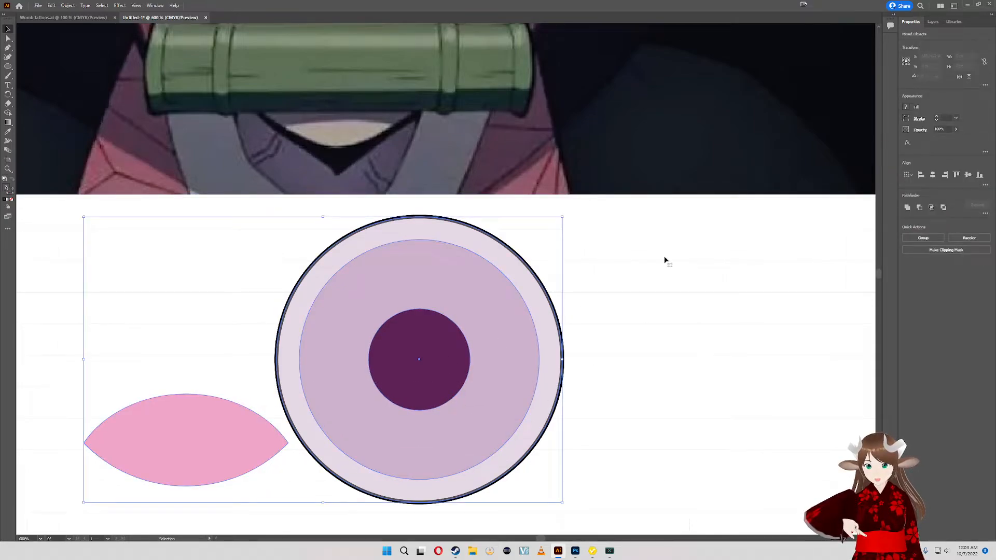
pyautogui.click(979, 175)
pyautogui.click(933, 175)
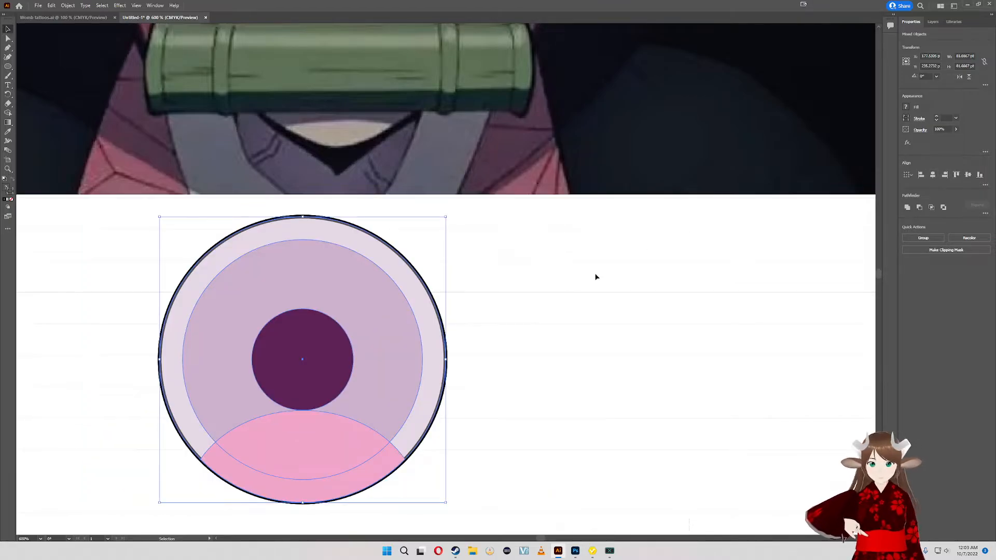
pyautogui.click(524, 347)
# - Try a strongly reduced opacity on the pink lower shape
pyautogui.click(325, 498)
pyautogui.moveTo(622, 299); pyautogui.dragTo(692, 349)
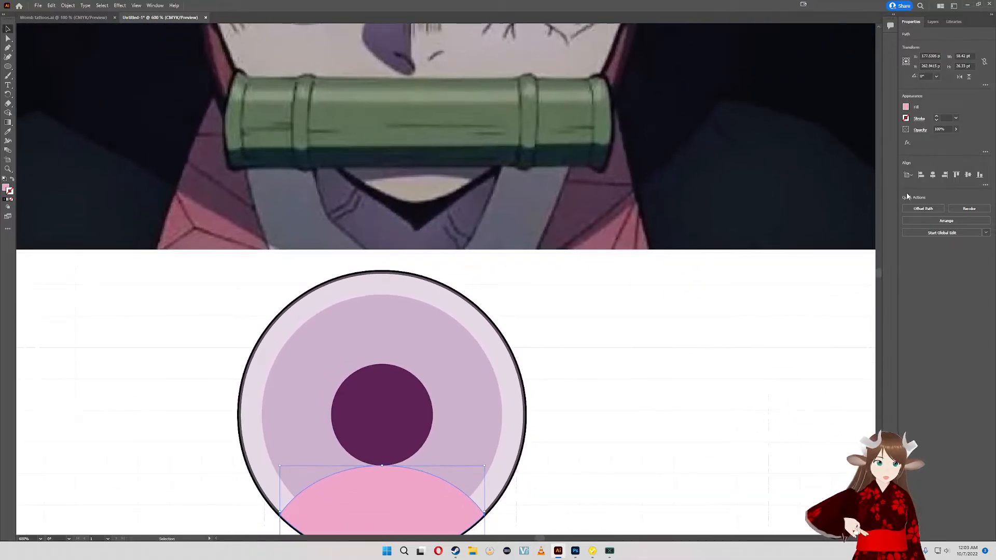
pyautogui.click(956, 129)
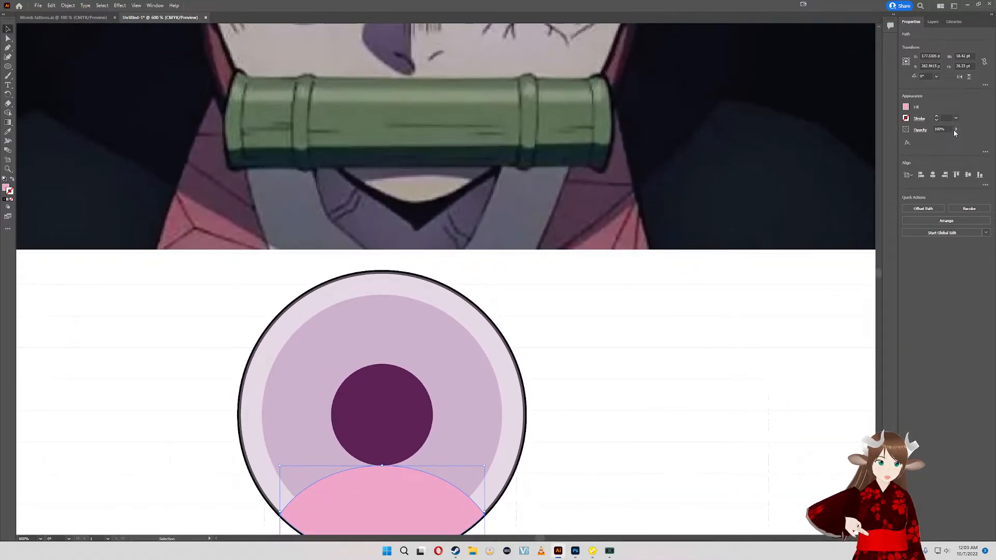
pyautogui.moveTo(952, 144); pyautogui.dragTo(933, 143)
pyautogui.scroll(1, 635, 320)
pyautogui.moveTo(634, 320); pyautogui.dragTo(648, 241)
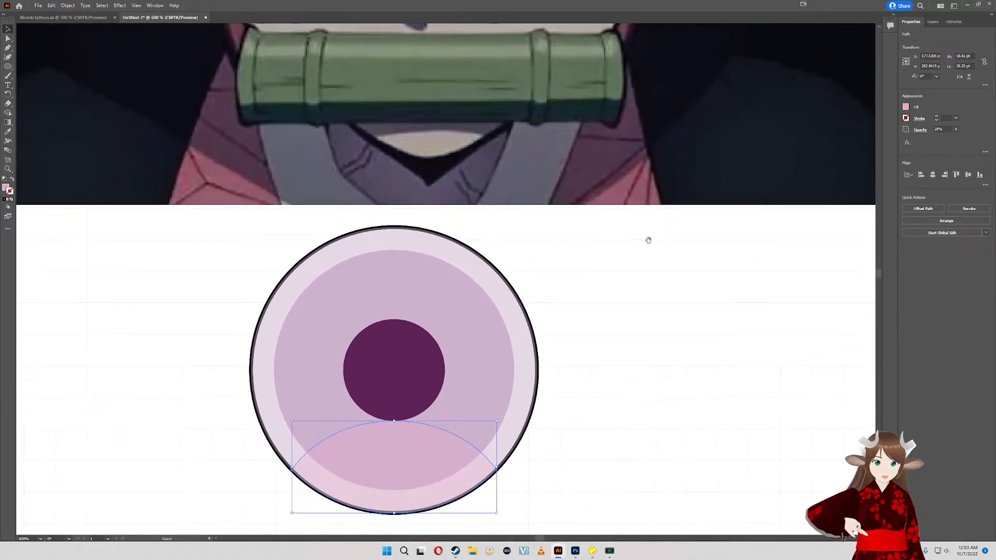
# - Raise the pink lower shape's opacity in stages and restore it to 100%
pyautogui.click(956, 129)
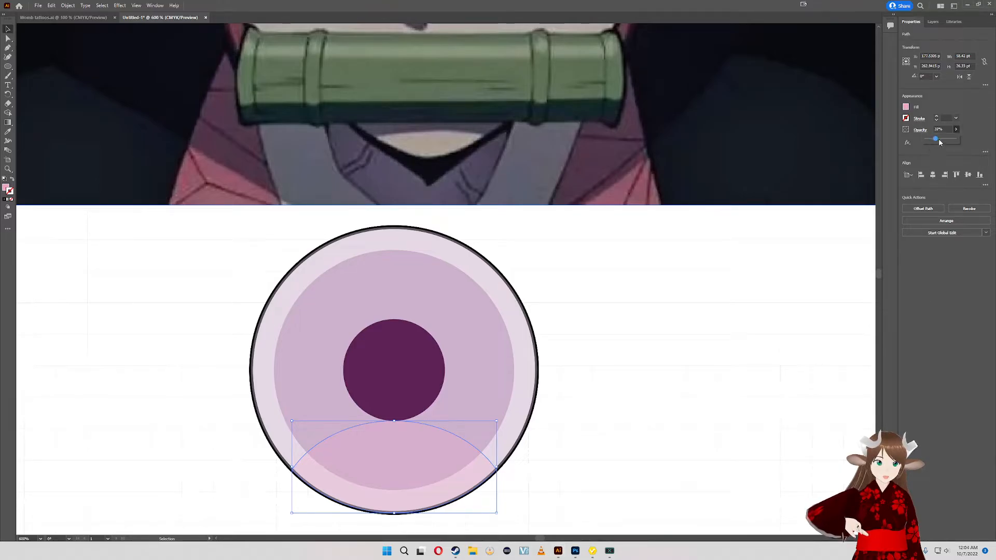
pyautogui.moveTo(940, 142); pyautogui.dragTo(948, 142)
pyautogui.moveTo(713, 274); pyautogui.dragTo(721, 250)
pyautogui.moveTo(684, 355); pyautogui.dragTo(689, 303)
pyautogui.click(956, 129)
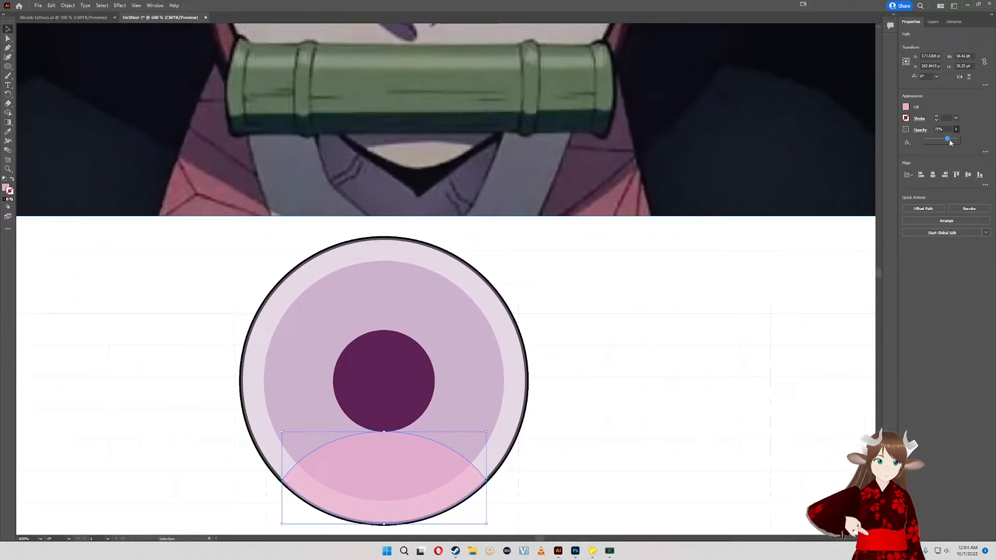
pyautogui.moveTo(951, 143); pyautogui.dragTo(959, 139)
pyautogui.moveTo(593, 291); pyautogui.dragTo(581, 385)
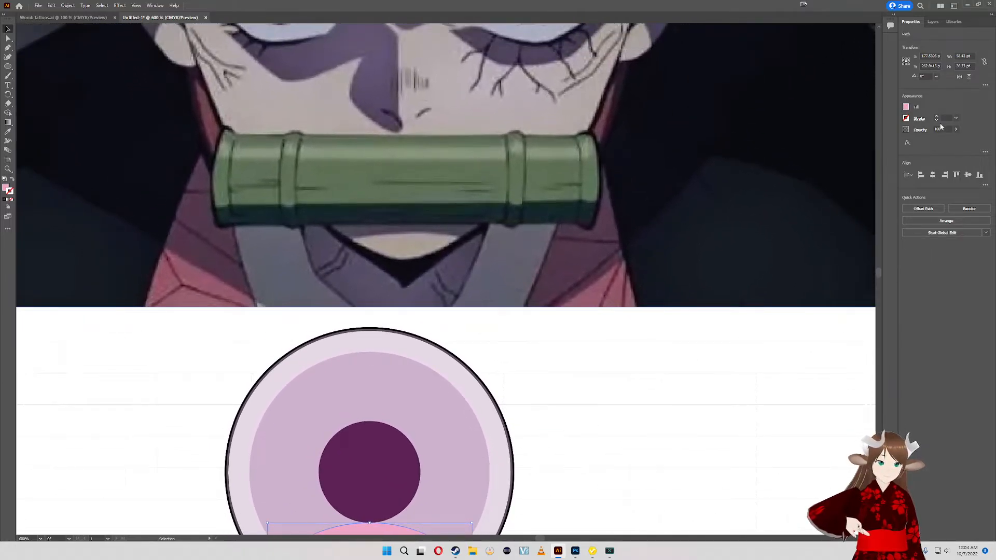
# - With the Gradient tool active, compare the pink shading in the reference irises with the drawn vector eye
pyautogui.click(6, 104)
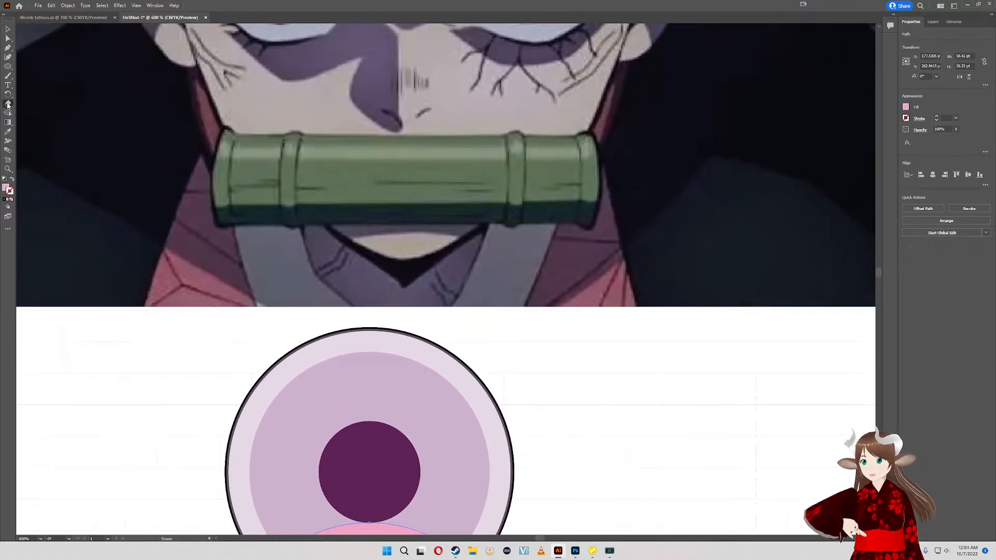
pyautogui.click(8, 122)
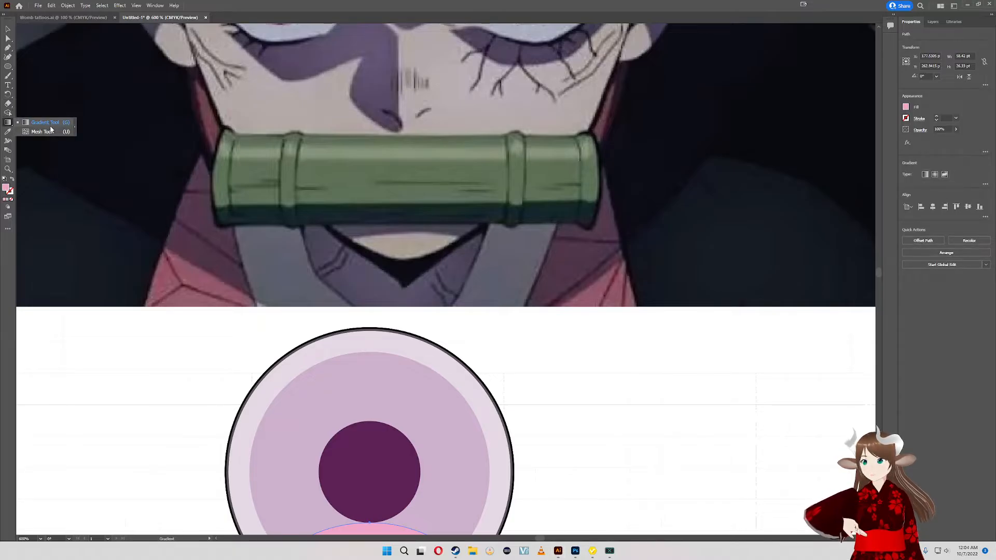
pyautogui.scroll(3, 184, 432)
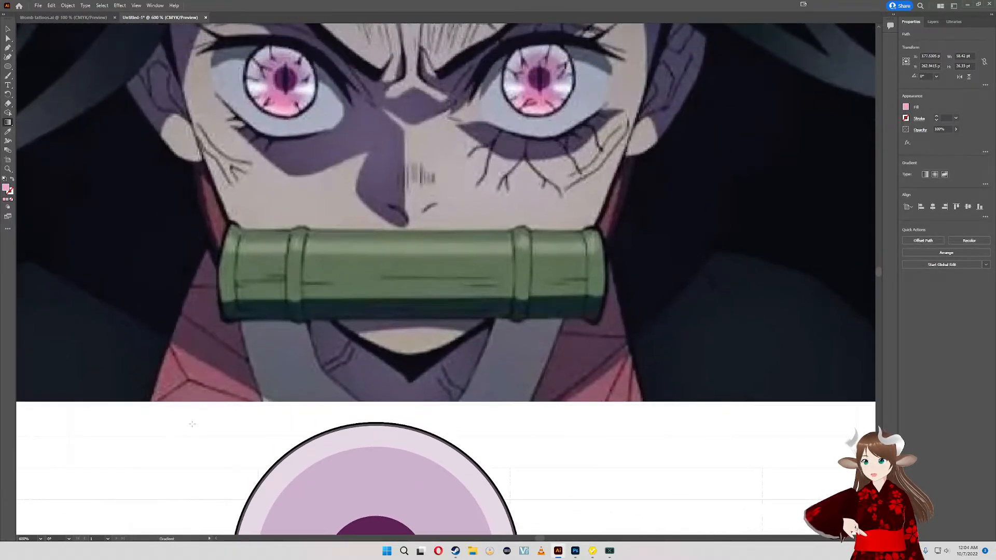
pyautogui.moveTo(192, 425); pyautogui.dragTo(174, 408)
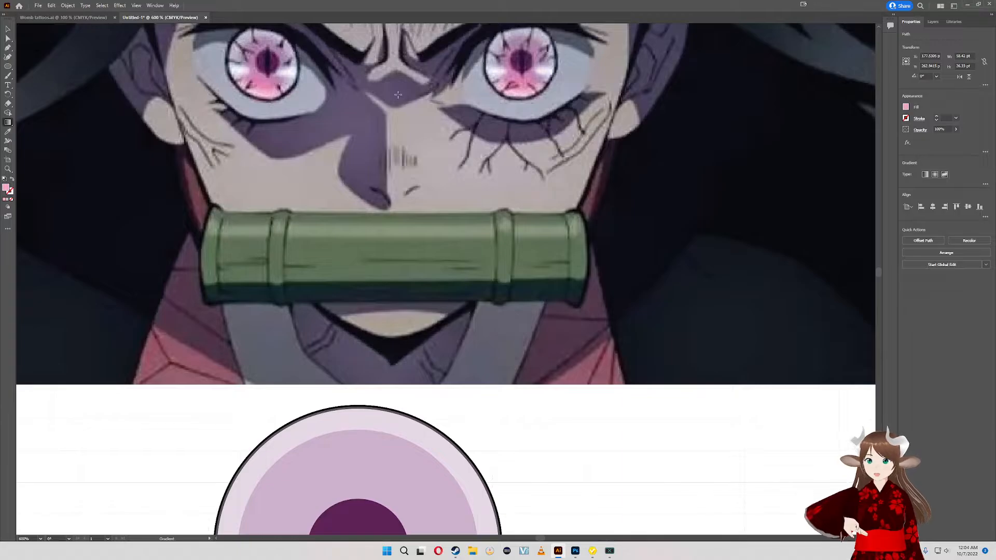
pyautogui.moveTo(430, 436); pyautogui.dragTo(370, 483)
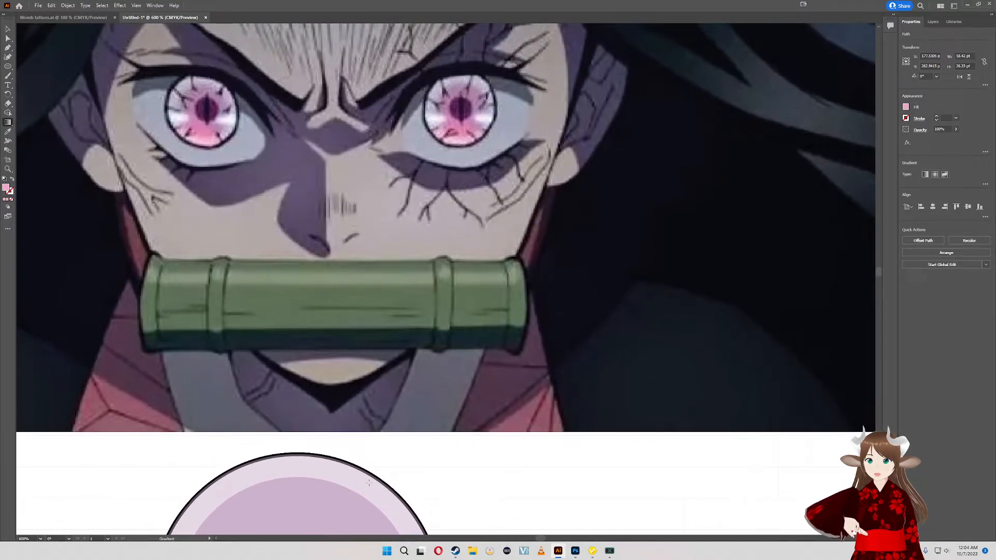
pyautogui.scroll(-5, 369, 482)
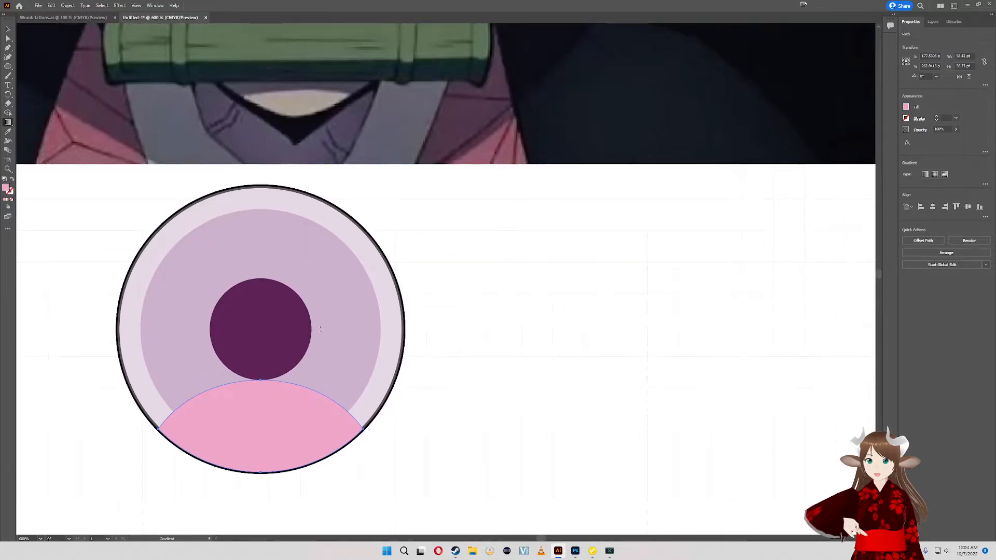
pyautogui.moveTo(321, 330); pyautogui.dragTo(342, 524)
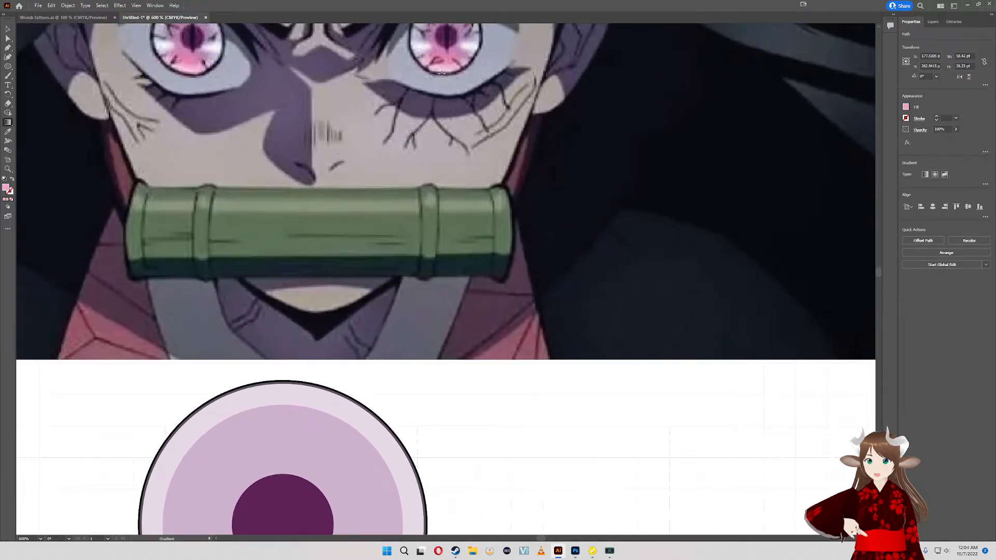
pyautogui.scroll(3, 461, 79)
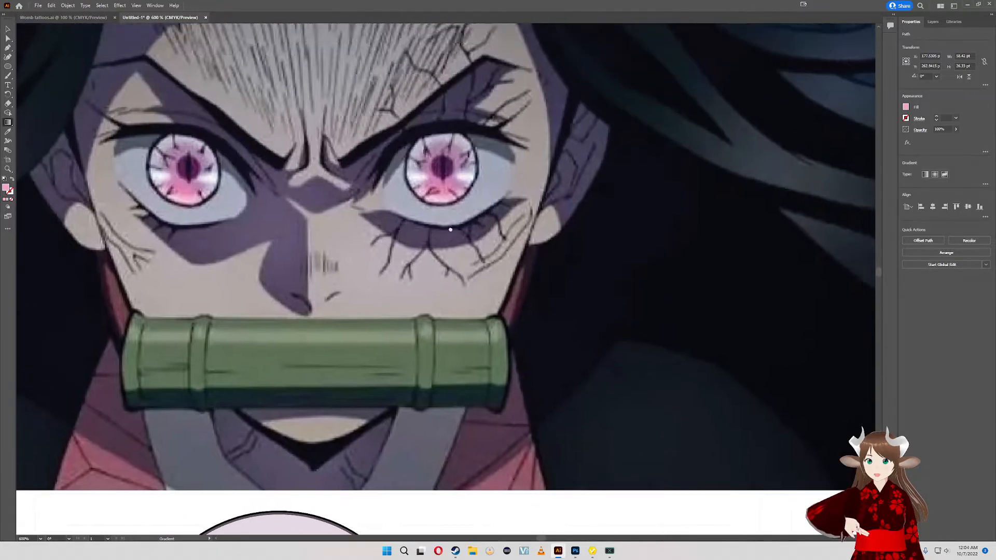
pyautogui.keyDown('alt'); pyautogui.scroll(5, 457, 208); pyautogui.keyUp('alt')
pyautogui.keyDown('alt'); pyautogui.scroll(-4, 457, 208); pyautogui.keyUp('alt')
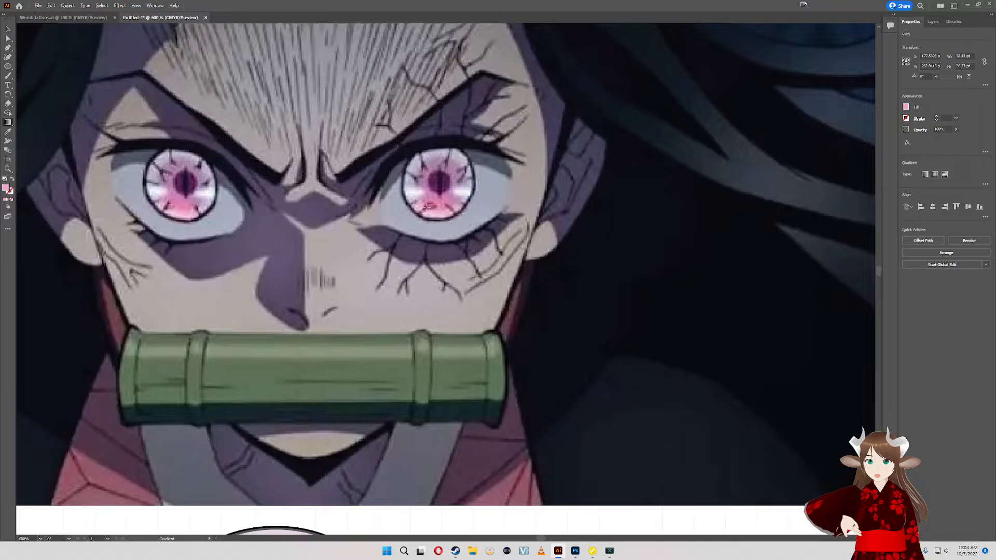
pyautogui.scroll(-3, 417, 306)
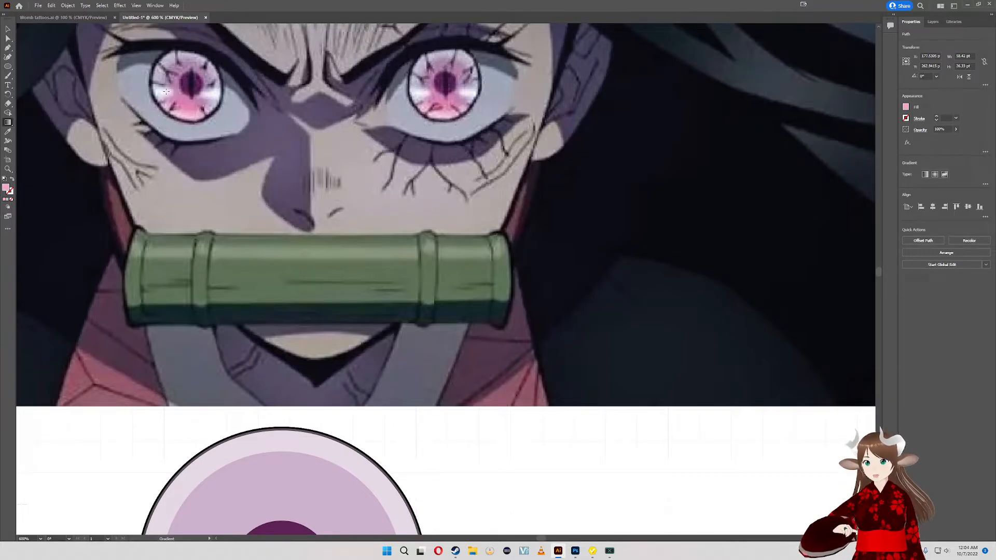
pyautogui.moveTo(357, 343); pyautogui.dragTo(350, 202)
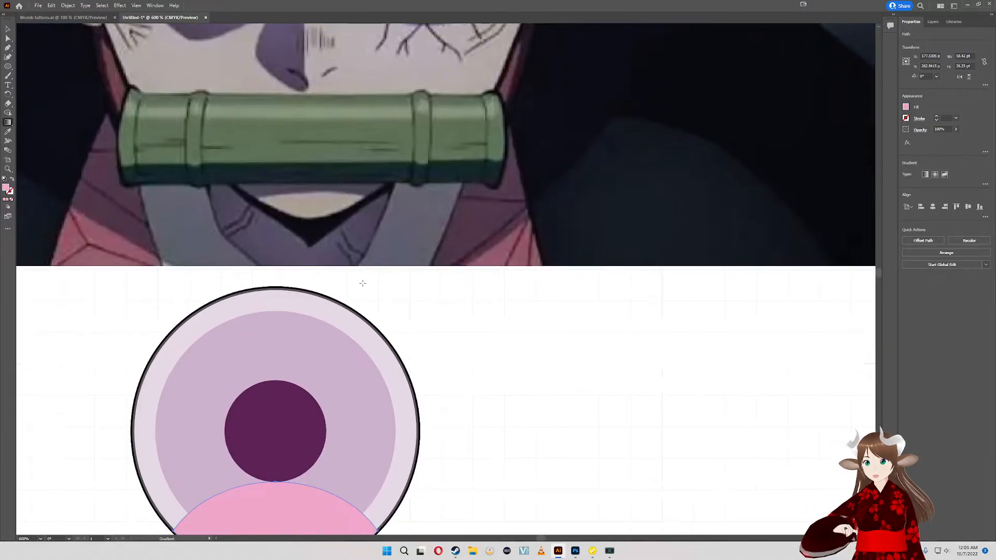
pyautogui.moveTo(363, 282); pyautogui.dragTo(442, 460)
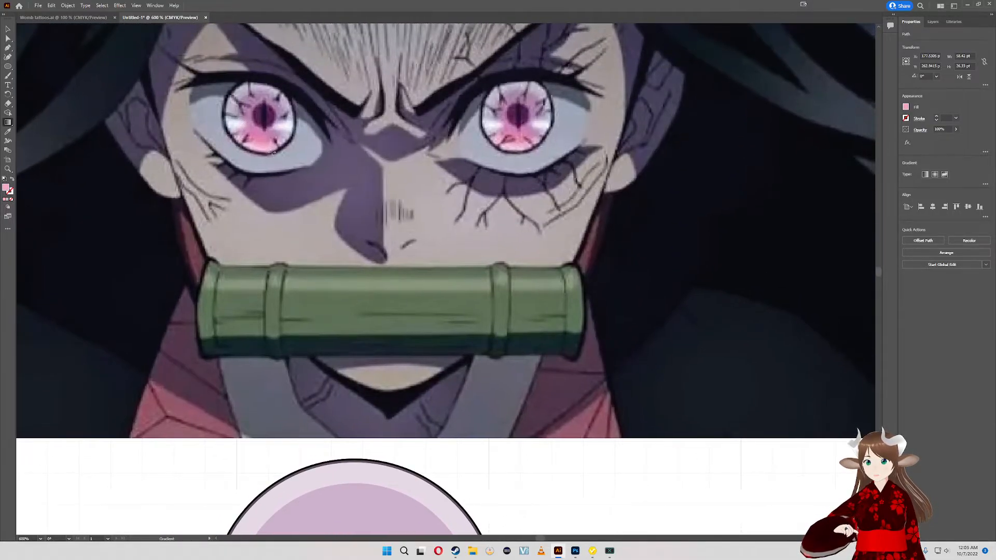
# - Switch to VRoid Studio to check the avatar's eyes, return to Illustrator and review the reference irises against the drawing
pyautogui.click(591, 551)
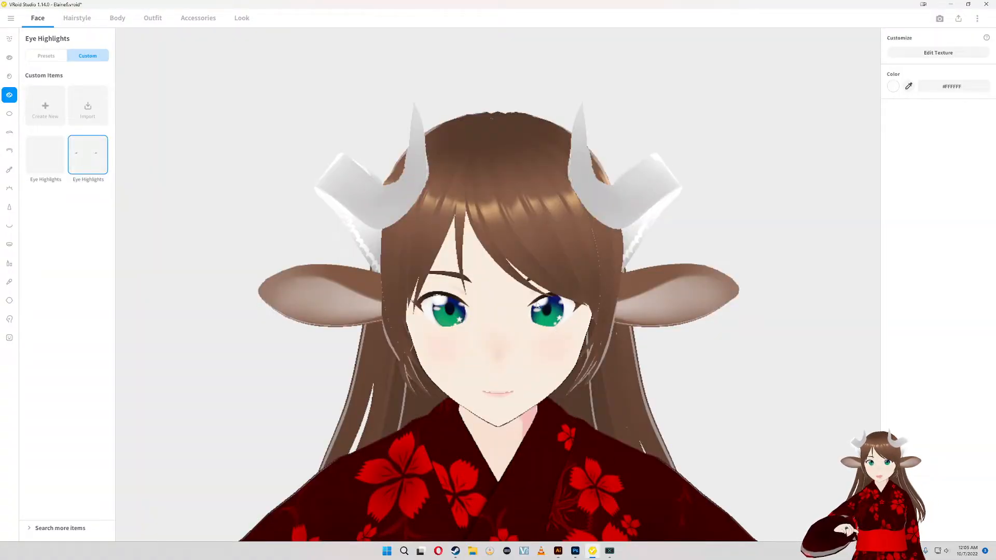
pyautogui.click(558, 551)
pyautogui.moveTo(378, 259); pyautogui.dragTo(393, 330)
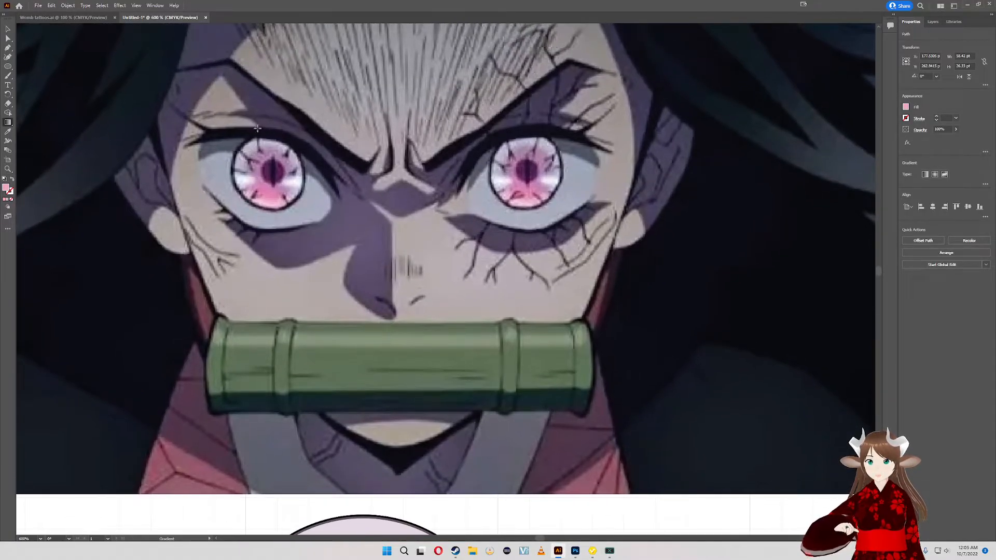
pyautogui.moveTo(327, 313); pyautogui.dragTo(287, 179)
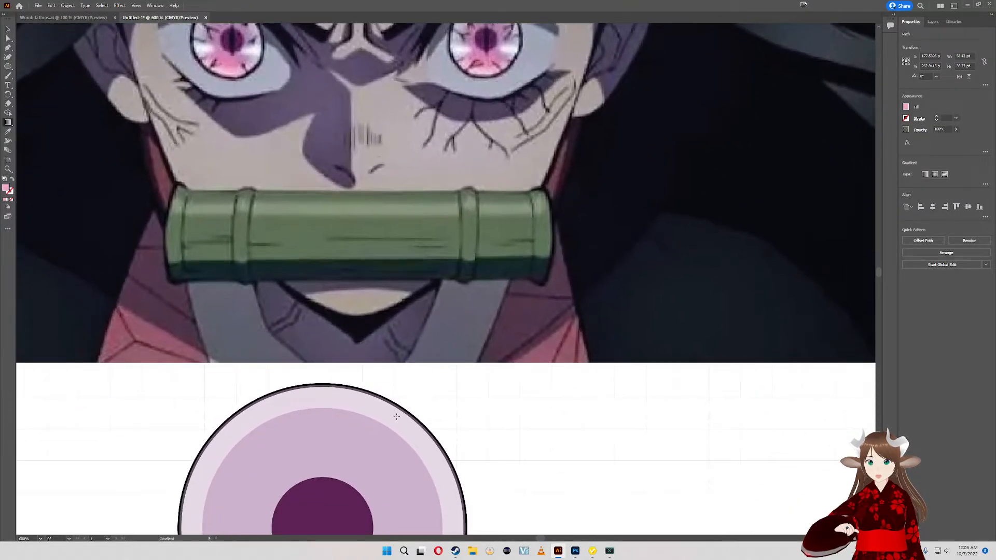
# - Select the grouped circles and compare the eye's rings and pupil with the reference irises
pyautogui.click(8, 29)
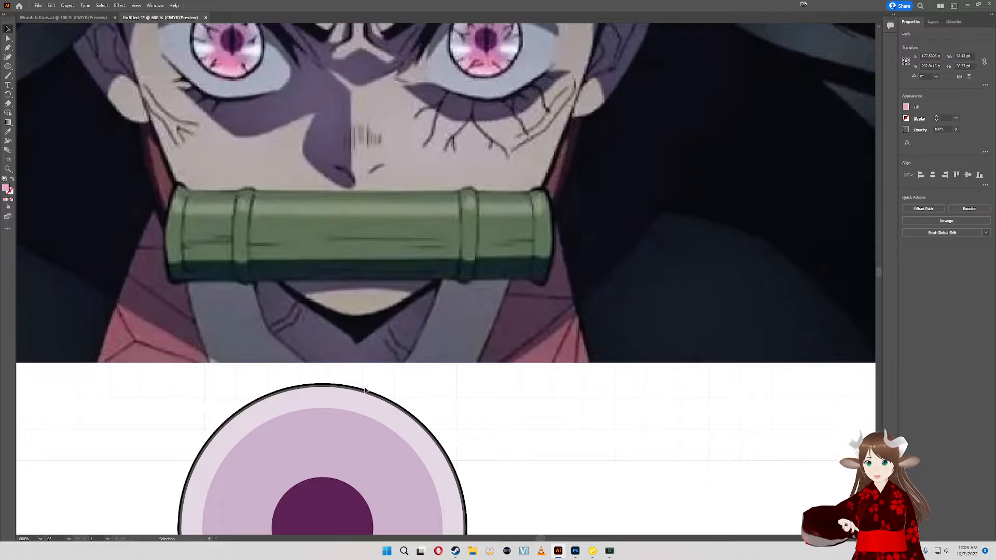
pyautogui.click(373, 414)
pyautogui.moveTo(406, 380); pyautogui.dragTo(420, 433)
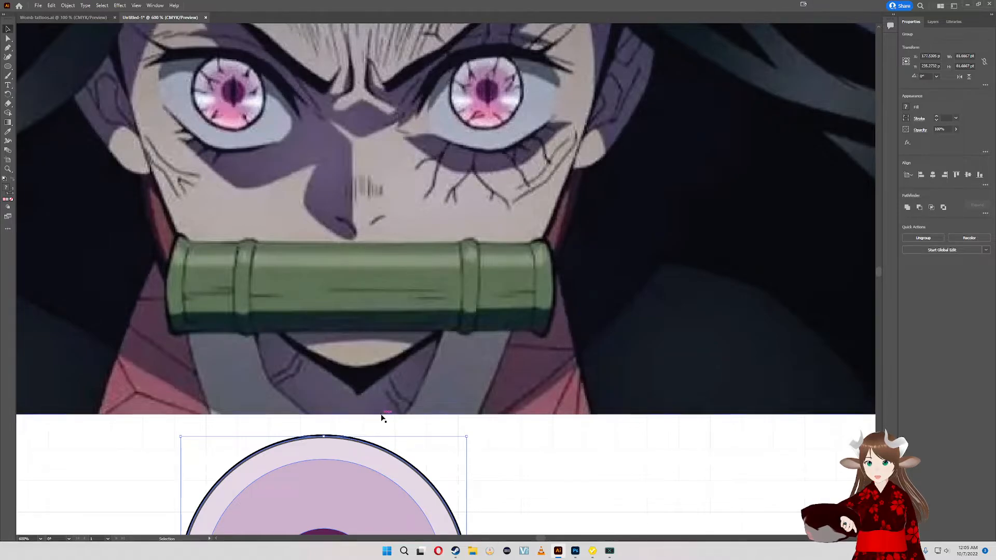
pyautogui.moveTo(371, 418)
pyautogui.mouseDown()
pyautogui.moveTo(337, 336)
pyautogui.moveTo(354, 422)
pyautogui.moveTo(355, 379)
pyautogui.moveTo(329, 256)
pyautogui.moveTo(380, 422)
pyautogui.moveTo(379, 414)
pyautogui.mouseUp()
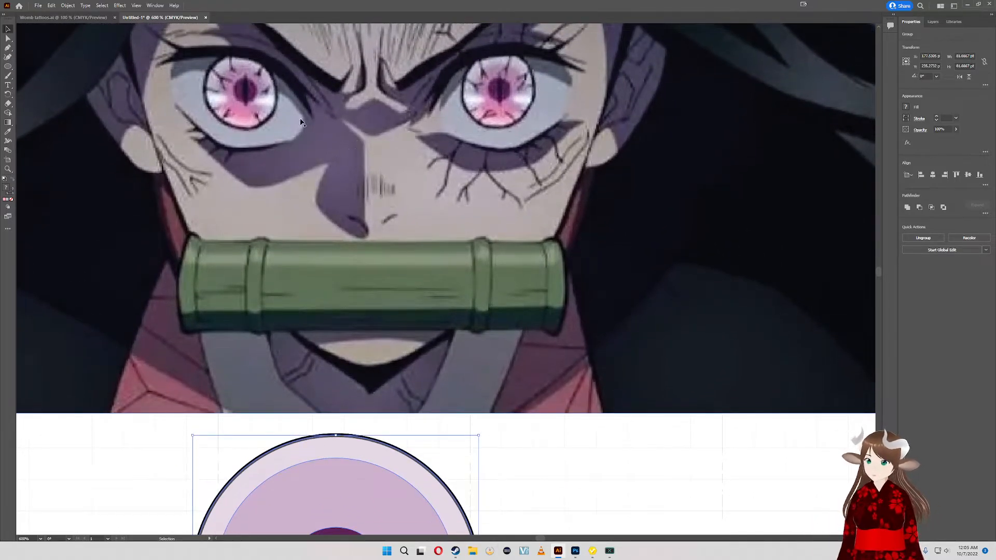
pyautogui.moveTo(486, 388); pyautogui.dragTo(470, 186)
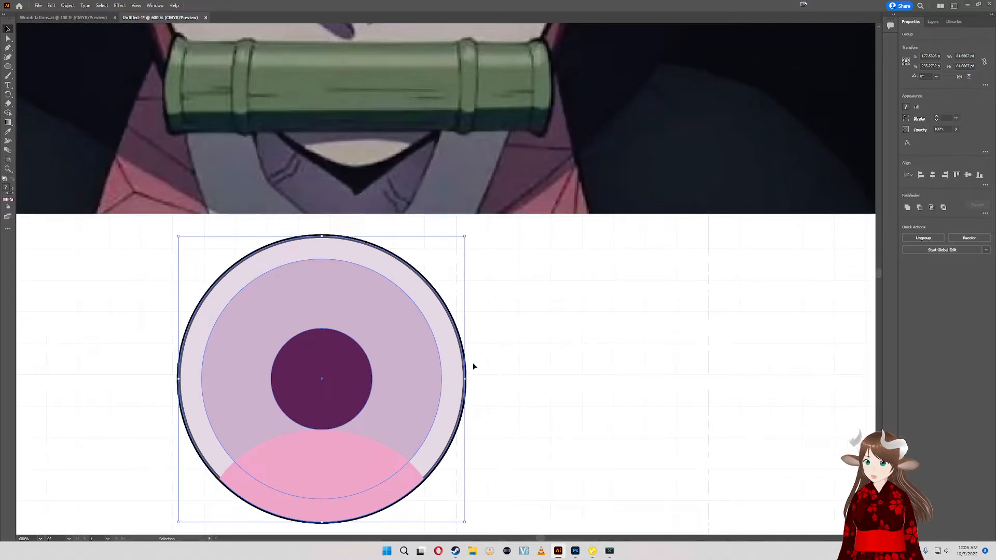
pyautogui.moveTo(472, 362); pyautogui.dragTo(502, 323)
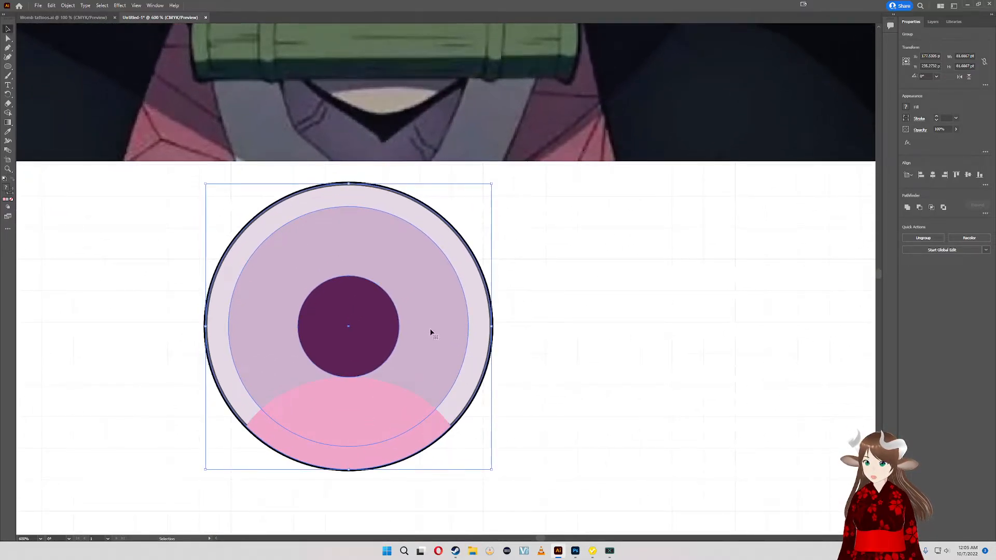
pyautogui.moveTo(431, 332); pyautogui.dragTo(447, 368)
# - Scale the pink lower shape down proportionally to about 52 × 23 pt and centre it horizontally on the artboard
pyautogui.click(429, 436)
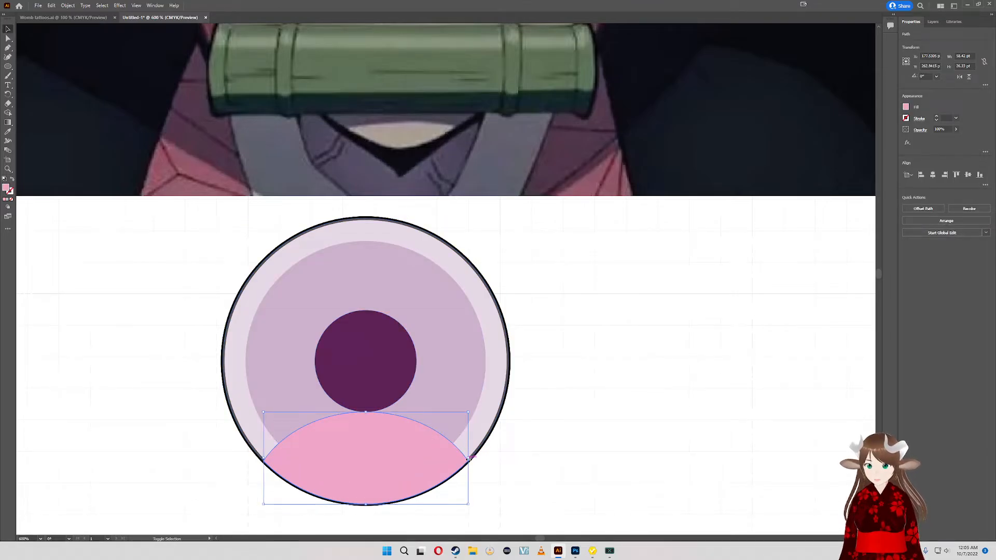
pyautogui.moveTo(468, 458); pyautogui.dragTo(444, 465)
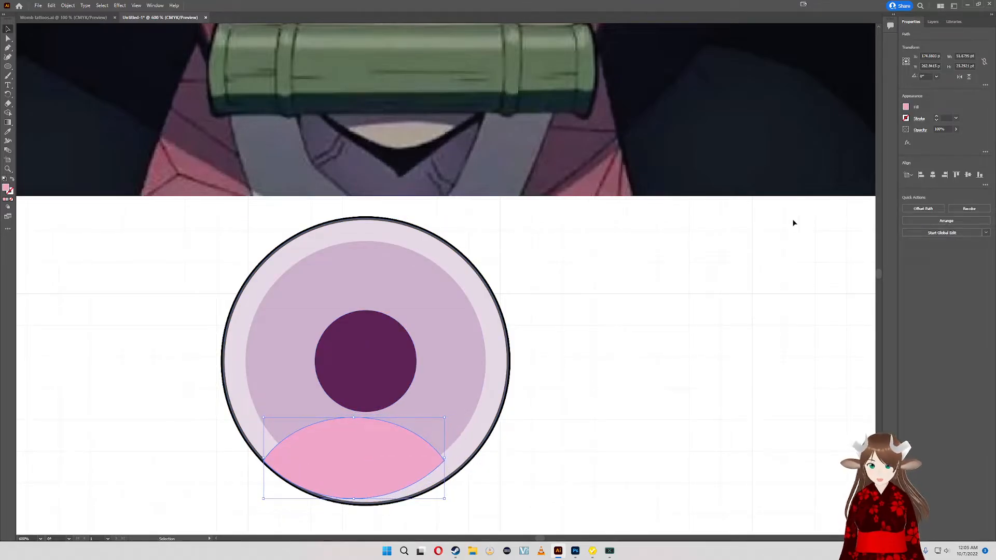
pyautogui.click(932, 175)
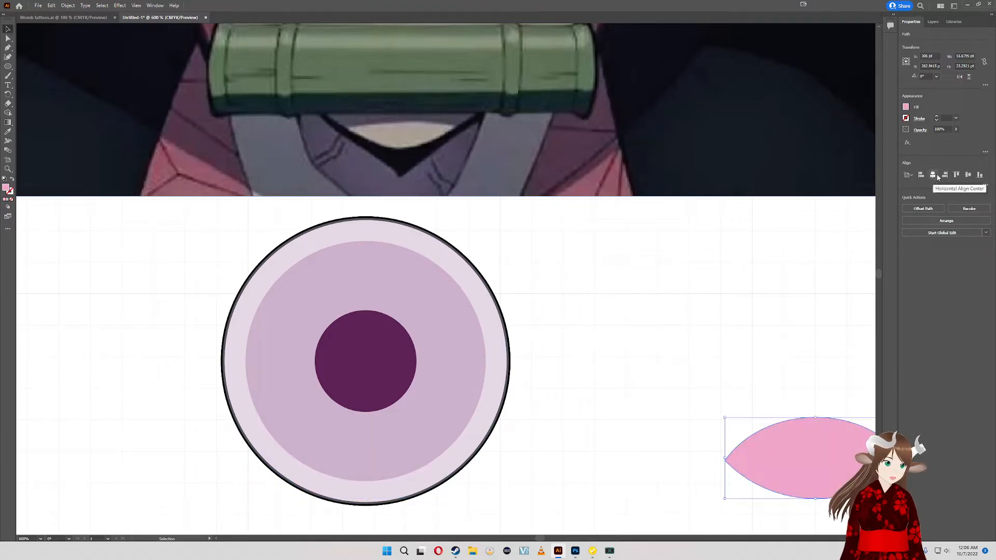
# - Select the grouped circles with the reduced pink shape and align their horizontal centres and bottom edges
pyautogui.click(57, 422)
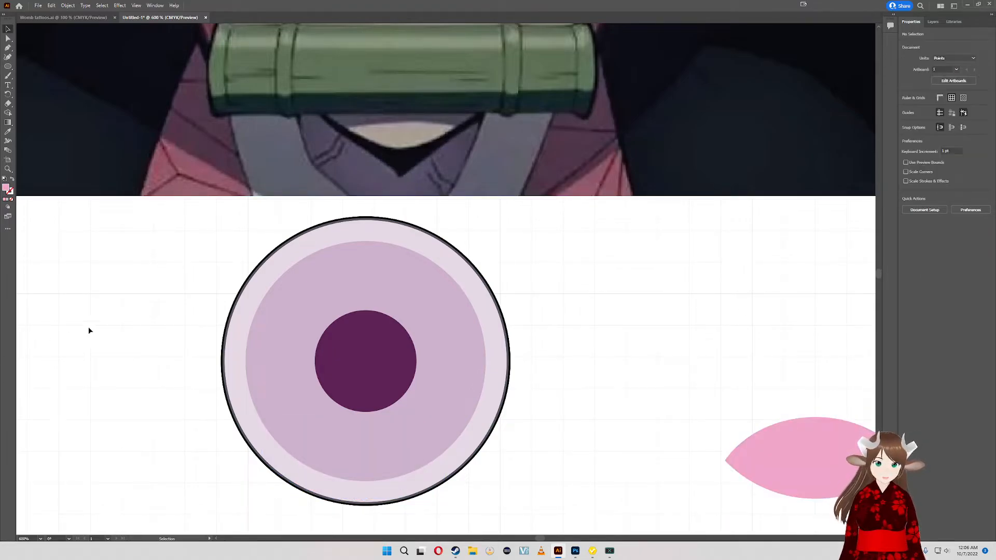
pyautogui.moveTo(160, 317); pyautogui.dragTo(798, 483)
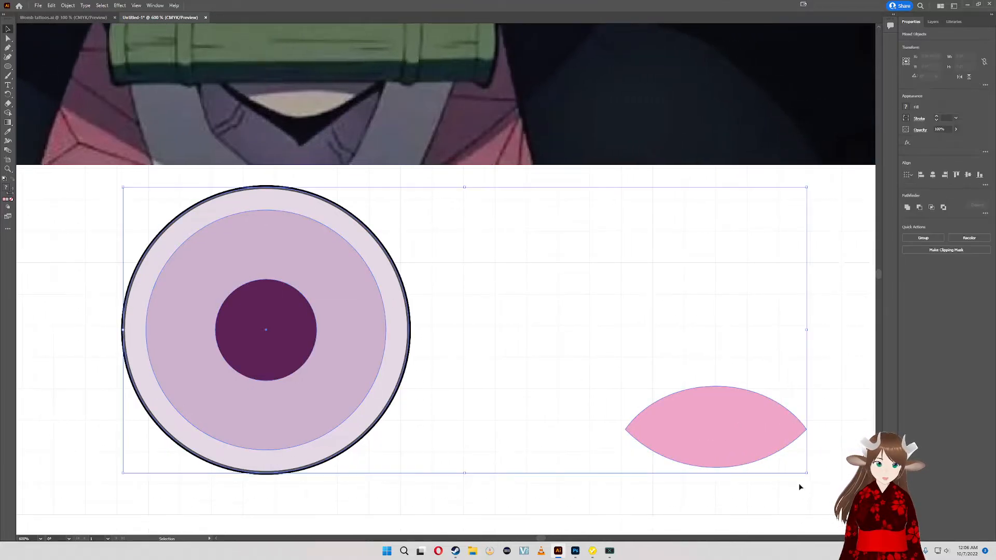
pyautogui.click(933, 175)
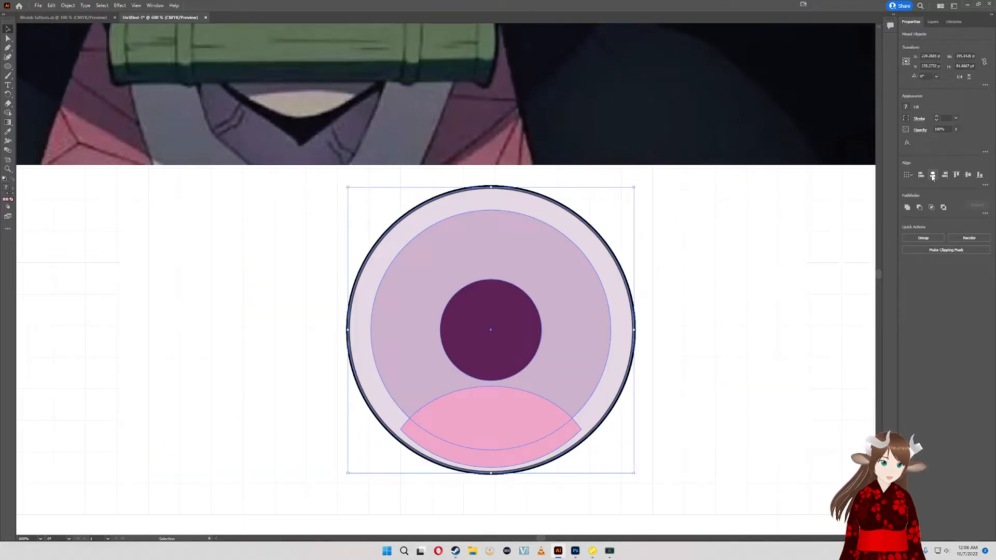
pyautogui.click(979, 175)
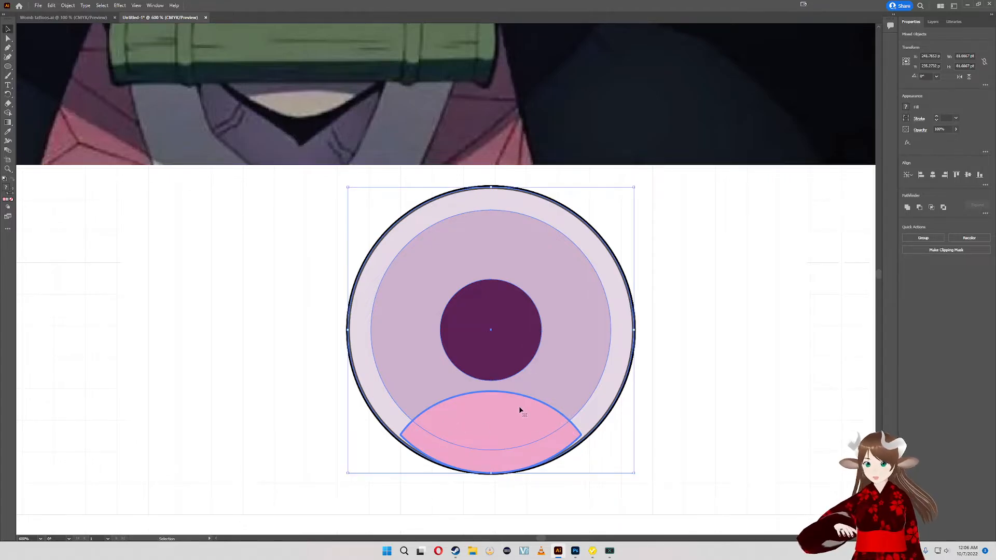
# - Move the aligned eye shapes to the left and paste the white circle with the 1 pt black outline, placing it to their right
pyautogui.moveTo(520, 409); pyautogui.dragTo(329, 431)
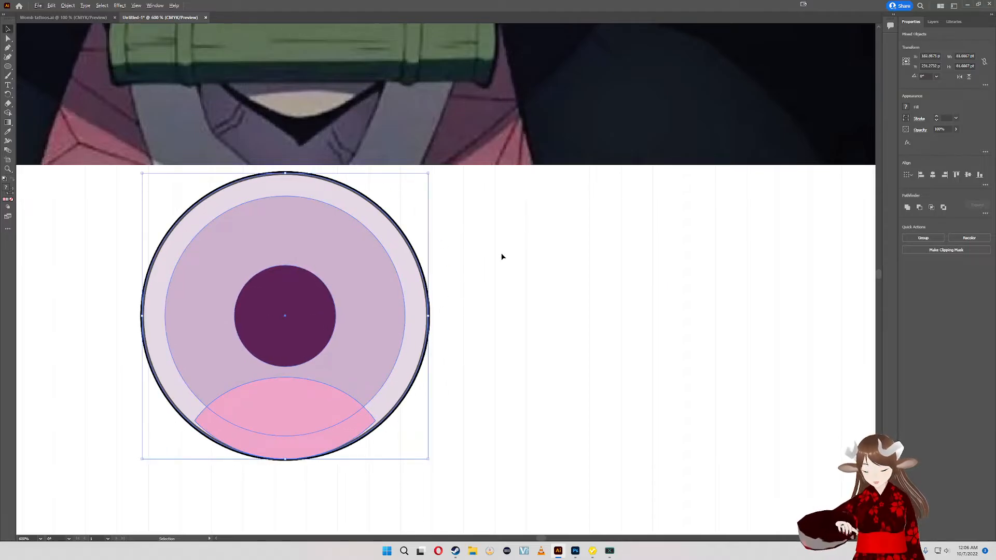
pyautogui.hotkey('ctrl', 'v')
pyautogui.moveTo(430, 293); pyautogui.dragTo(688, 314)
pyautogui.moveTo(631, 344); pyautogui.dragTo(538, 314)
pyautogui.moveTo(557, 295); pyautogui.dragTo(692, 303)
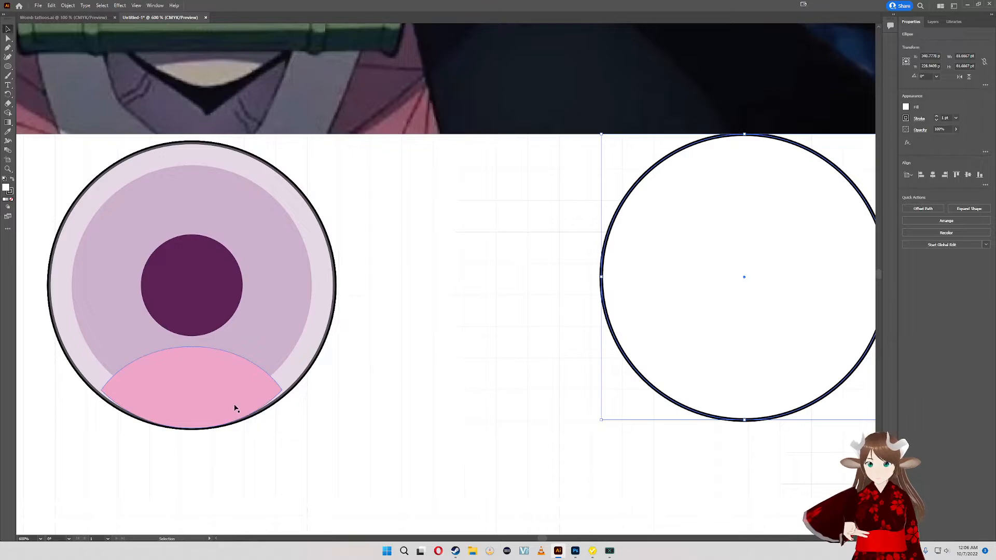
# - Draw a white ellipse with a 1 pt black outline, about 59 × 41 pt, over the pink lower shape
pyautogui.click(7, 67)
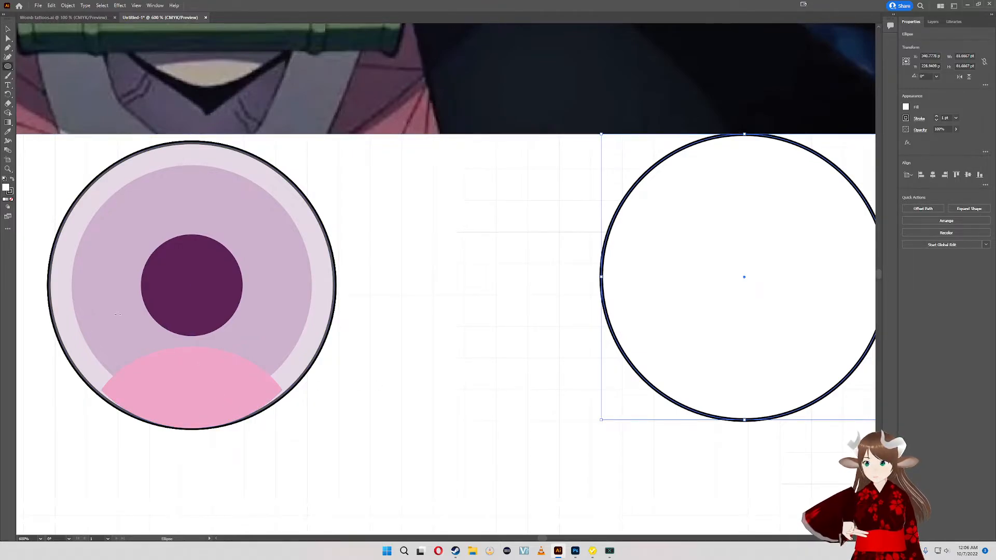
pyautogui.moveTo(85, 332)
pyautogui.mouseDown()
pyautogui.moveTo(129, 369)
pyautogui.moveTo(270, 444)
pyautogui.moveTo(300, 534)
pyautogui.moveTo(289, 533)
pyautogui.moveTo(285, 457)
pyautogui.moveTo(291, 477)
pyautogui.mouseUp()
pyautogui.moveTo(209, 403); pyautogui.dragTo(220, 430)
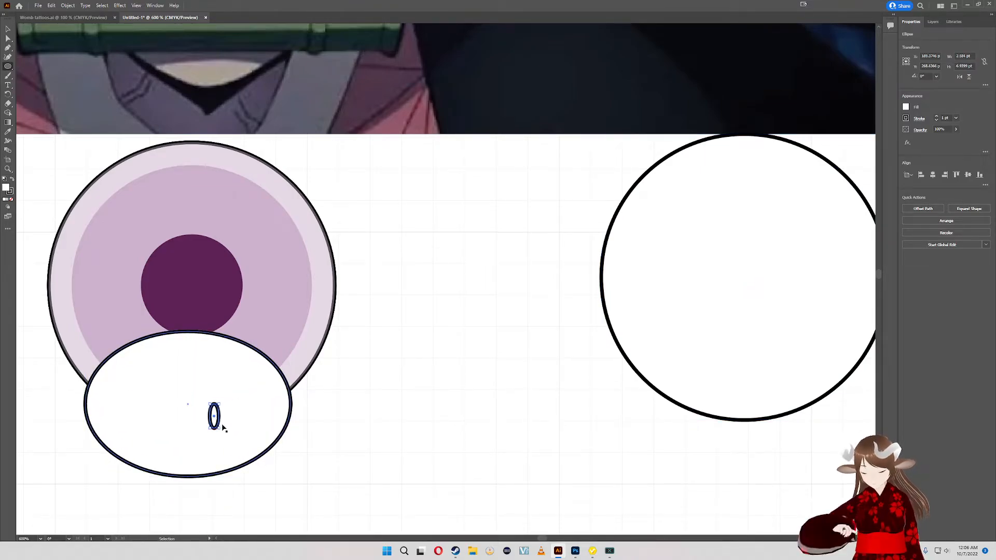
pyautogui.hotkey('ctrl', 'z')
pyautogui.press('v')
pyautogui.click(205, 419)
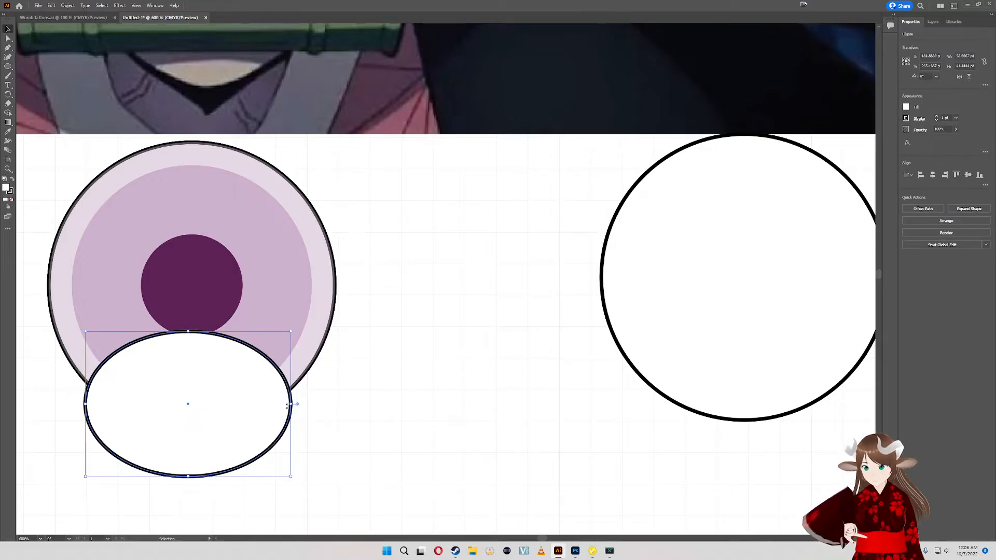
# - Narrow the white ellipse to about 52 pt wide and centre it just beneath the pupil
pyautogui.moveTo(292, 404); pyautogui.dragTo(288, 404)
pyautogui.press('space')
pyautogui.moveTo(350, 287); pyautogui.dragTo(471, 325)
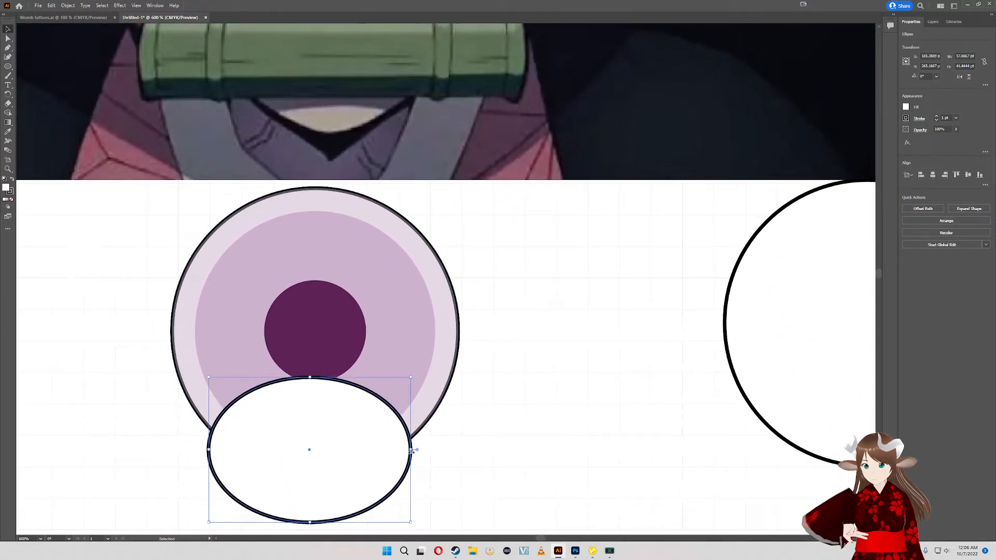
pyautogui.moveTo(410, 449); pyautogui.dragTo(362, 448)
pyautogui.moveTo(338, 350); pyautogui.dragTo(312, 395)
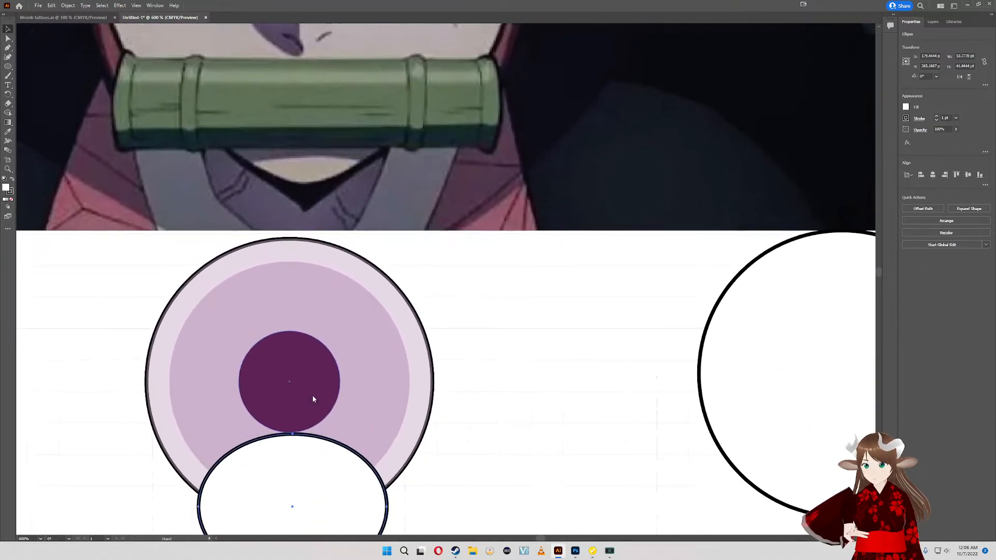
pyautogui.moveTo(199, 490)
pyautogui.mouseDown()
pyautogui.moveTo(213, 495)
pyautogui.moveTo(205, 491)
pyautogui.mouseUp()
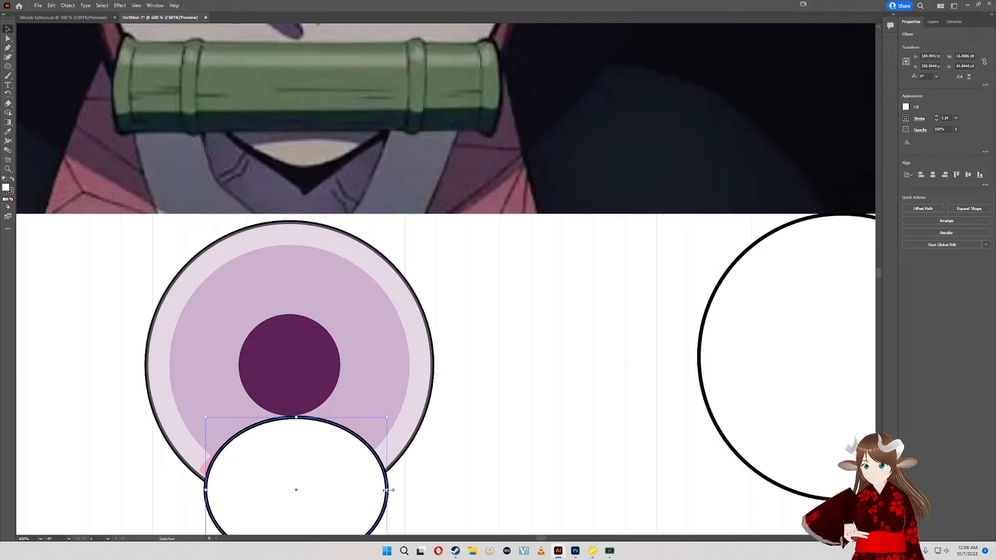
pyautogui.moveTo(385, 490); pyautogui.dragTo(388, 491)
pyautogui.moveTo(383, 395); pyautogui.dragTo(363, 352)
pyautogui.moveTo(324, 474); pyautogui.dragTo(319, 471)
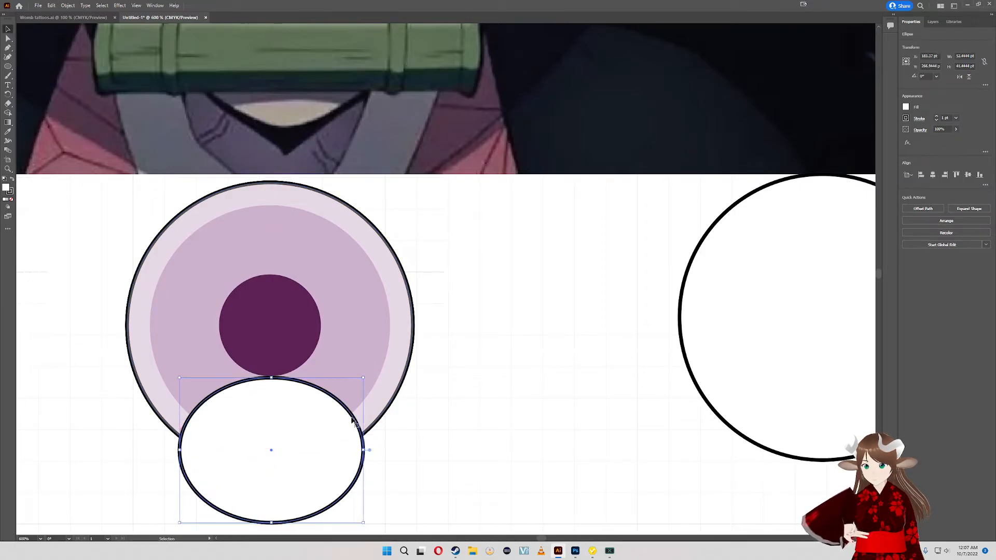
# - Move the outlined white circle over the eye and align its horizontal centre with the ellipse
pyautogui.moveTo(685, 289); pyautogui.dragTo(223, 294)
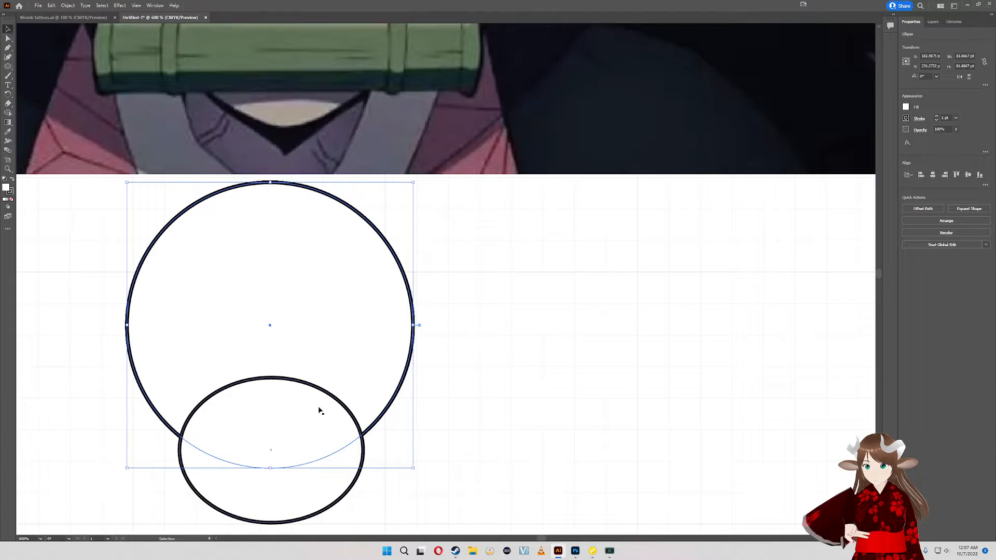
pyautogui.keyDown('shift'); pyautogui.click(331, 419); pyautogui.keyUp('shift')
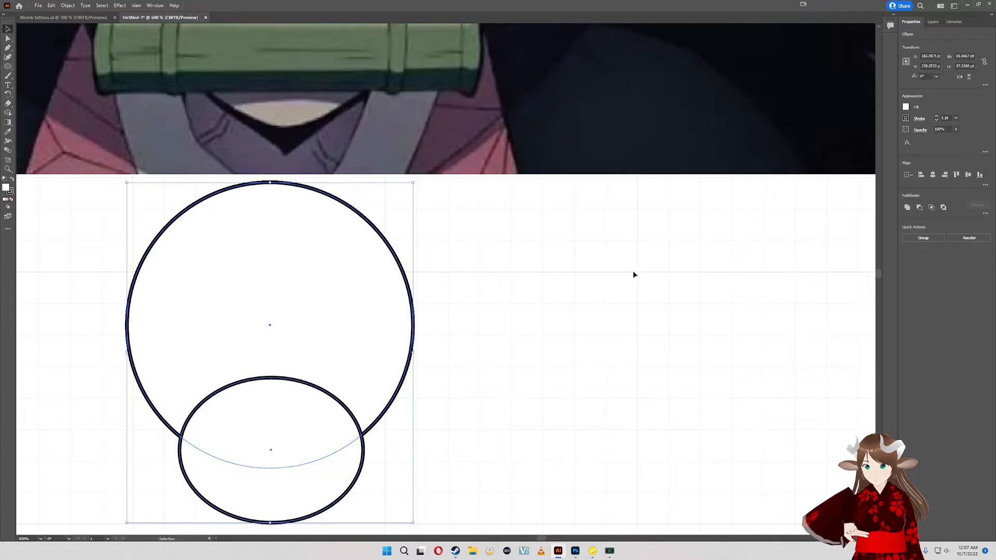
pyautogui.click(932, 175)
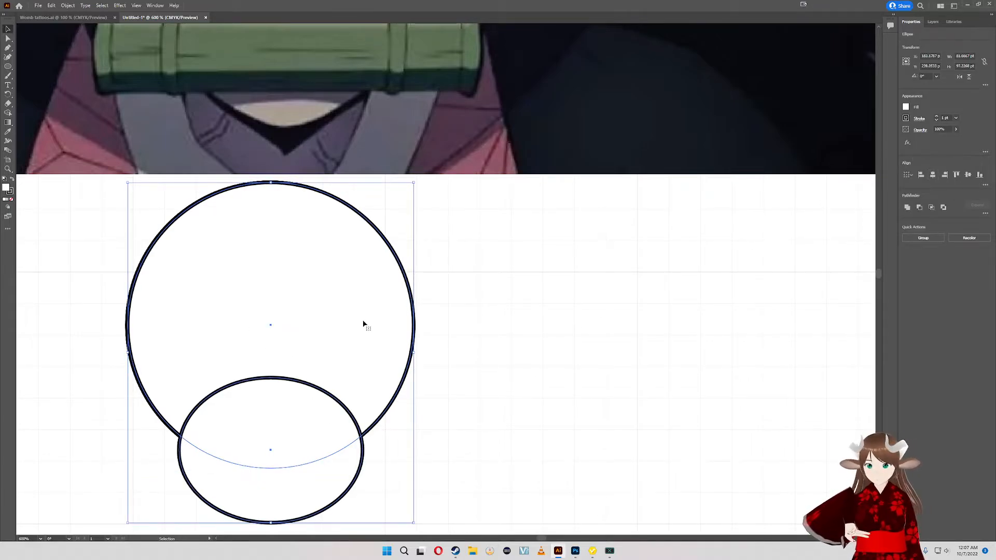
pyautogui.click(475, 324)
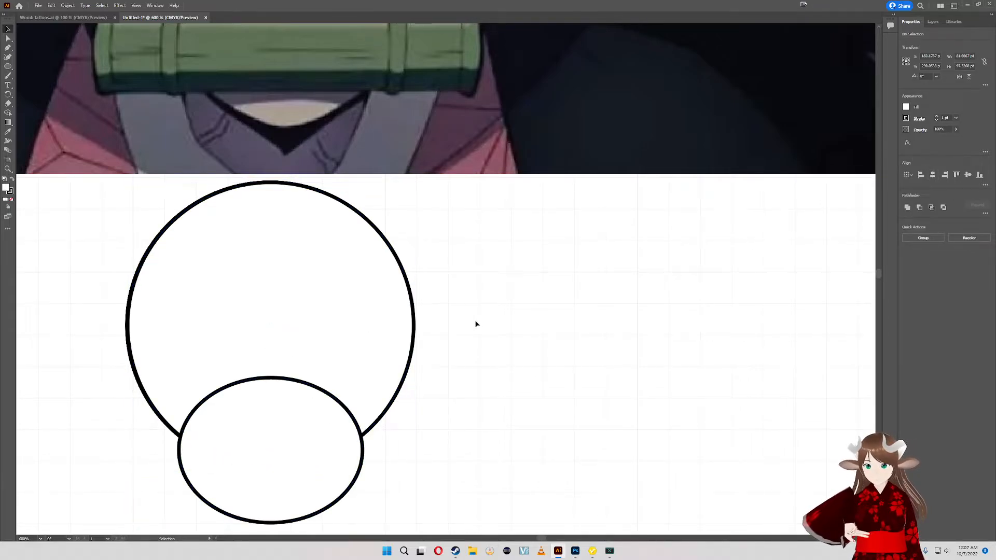
# - Trim the white circle and ellipse with the Shape Builder, keeping only their overlapping lens shape
pyautogui.click(8, 113)
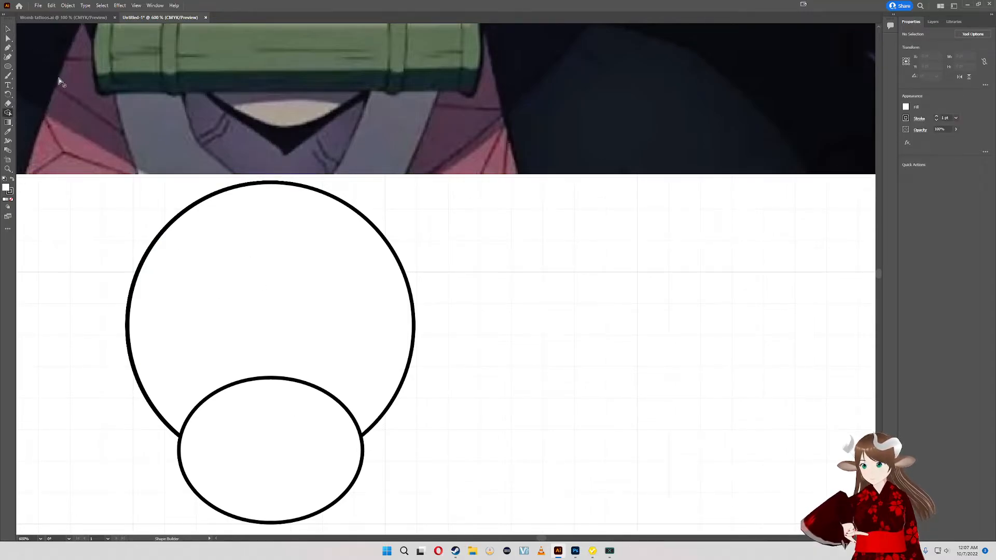
pyautogui.press('v')
pyautogui.click(283, 285)
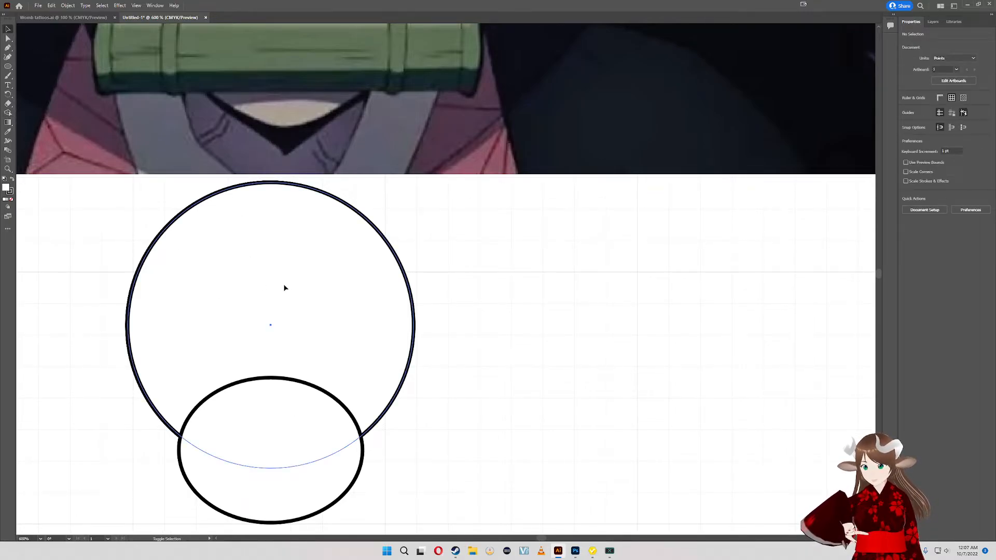
pyautogui.keyDown('shift'); pyautogui.click(335, 485); pyautogui.keyUp('shift')
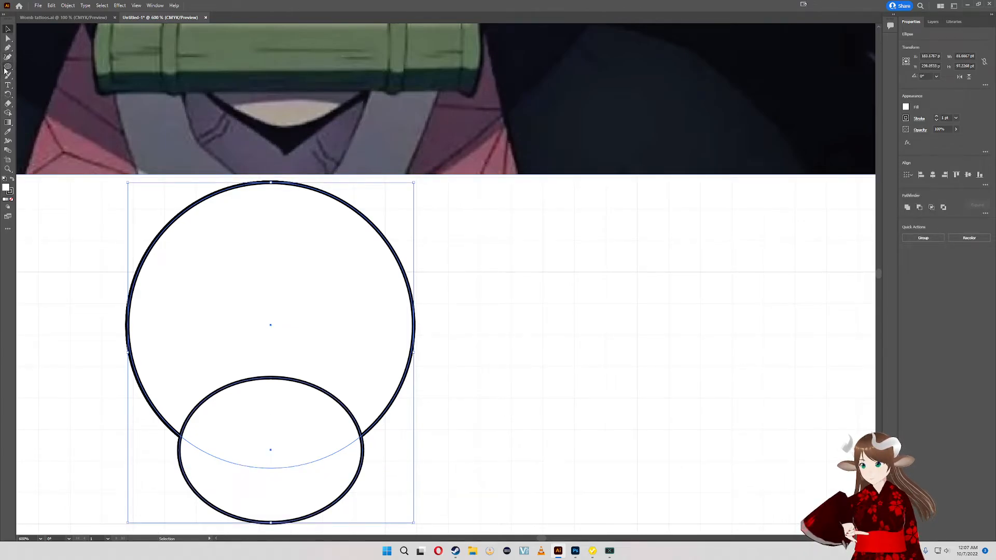
pyautogui.click(8, 113)
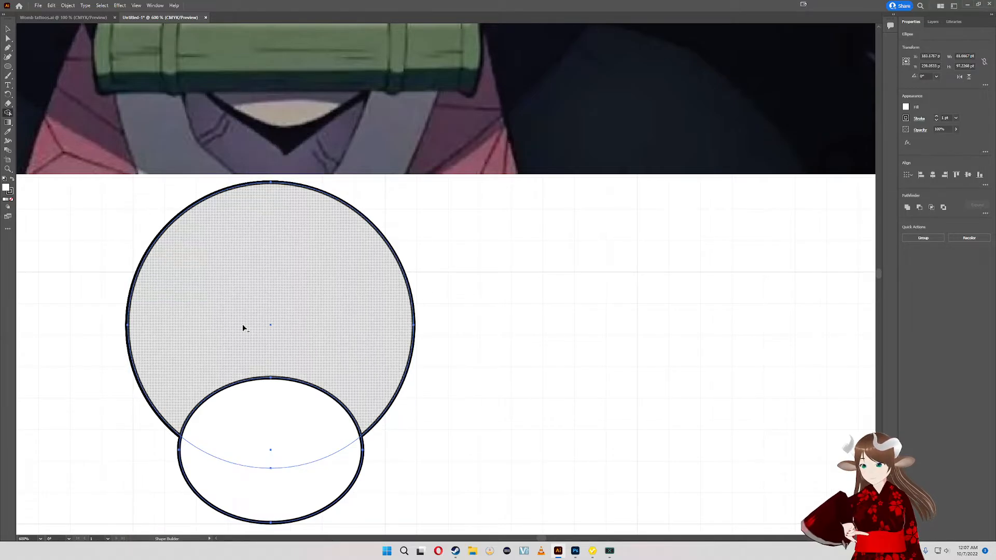
pyautogui.keyDown('alt'); pyautogui.click(252, 334); pyautogui.keyUp('alt')
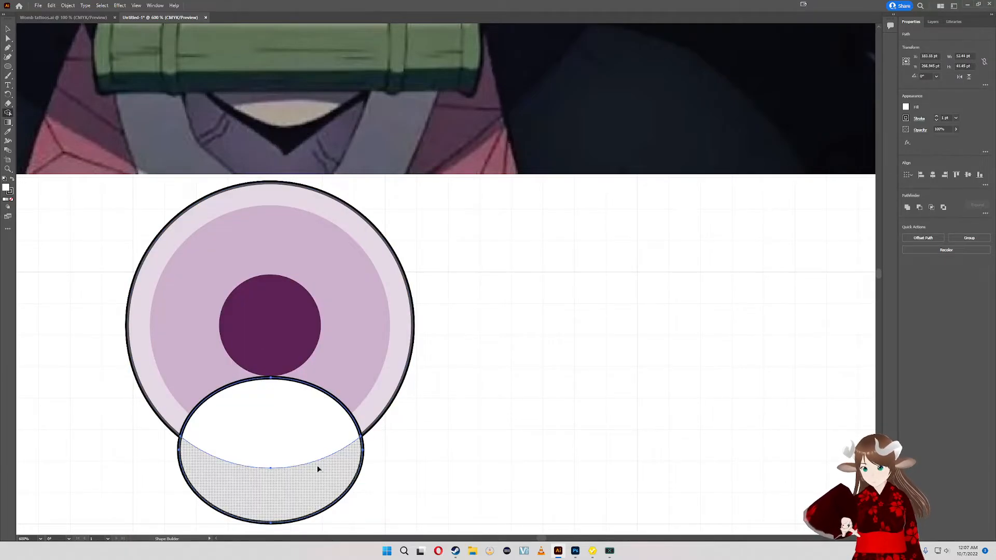
pyautogui.keyDown('alt'); pyautogui.click(334, 492); pyautogui.keyUp('alt')
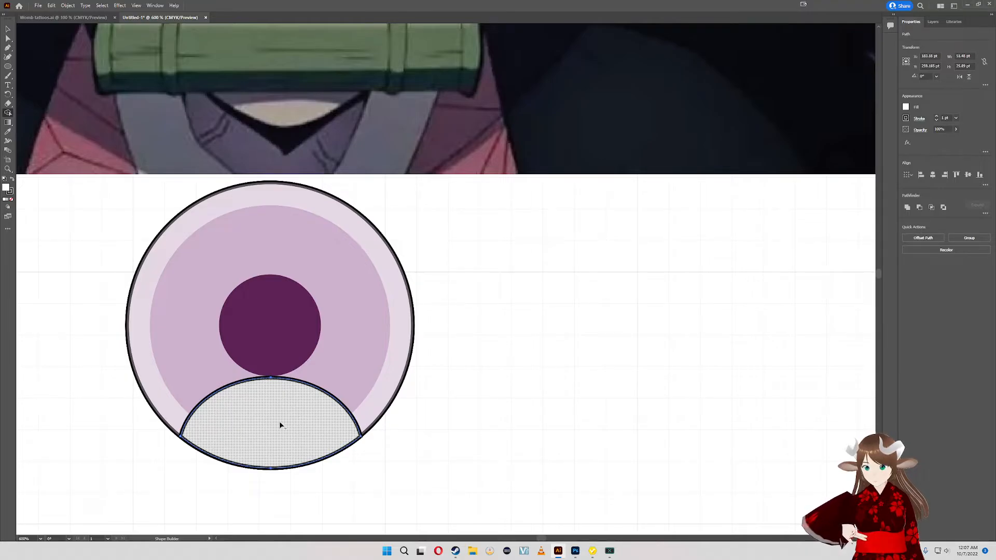
pyautogui.click(307, 427)
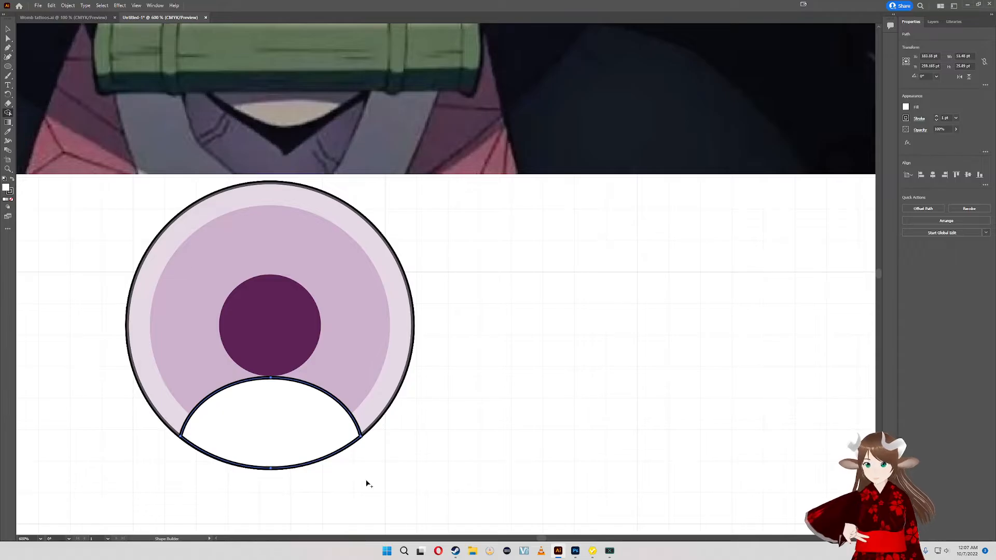
# - Shift the lens slightly to line up with the eye, and undo the move and the Shape Builder trims
pyautogui.click(9, 28)
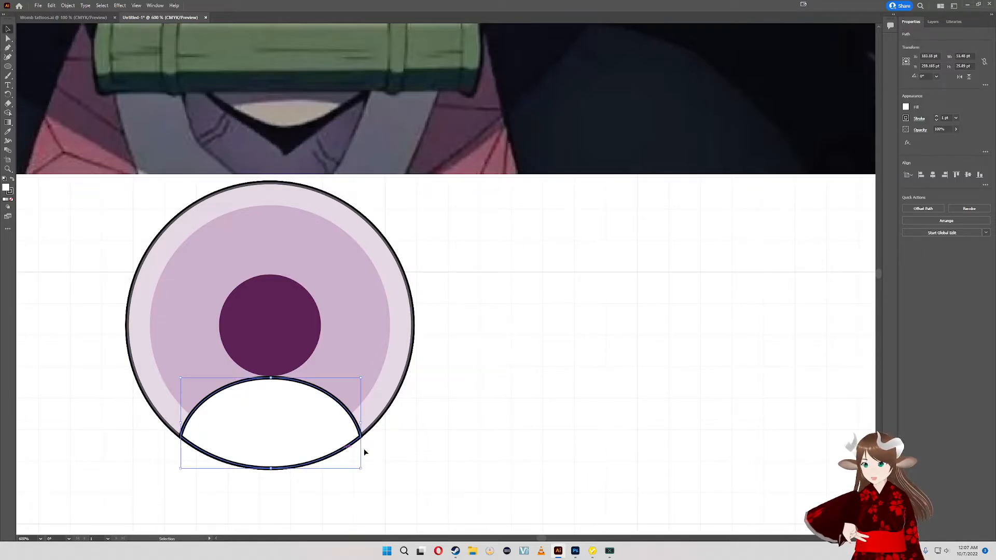
pyautogui.moveTo(269, 413)
pyautogui.mouseDown()
pyautogui.moveTo(307, 407)
pyautogui.moveTo(271, 414)
pyautogui.moveTo(338, 495)
pyautogui.moveTo(299, 451)
pyautogui.moveTo(385, 461)
pyautogui.moveTo(271, 402)
pyautogui.moveTo(267, 414)
pyautogui.mouseUp()
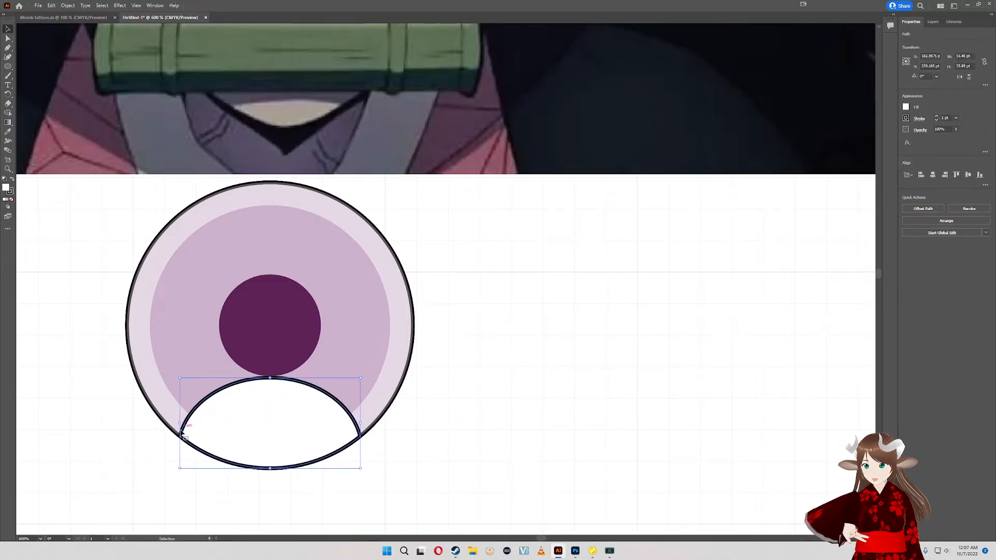
pyautogui.hotkey('ctrl', 'z')
pyautogui.hotkey('ctrl', 'z')
pyautogui.hotkey('ctrl', 'z')
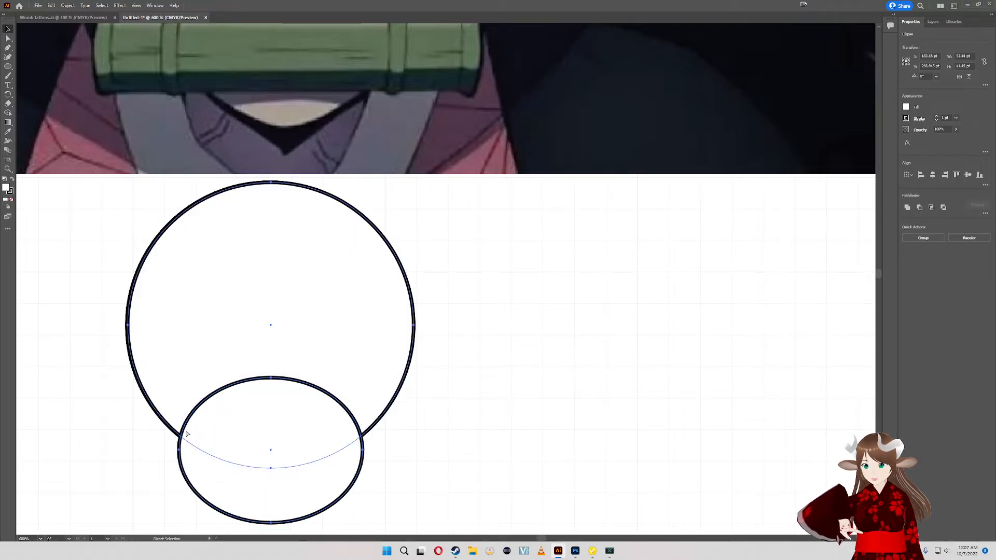
pyautogui.press('v')
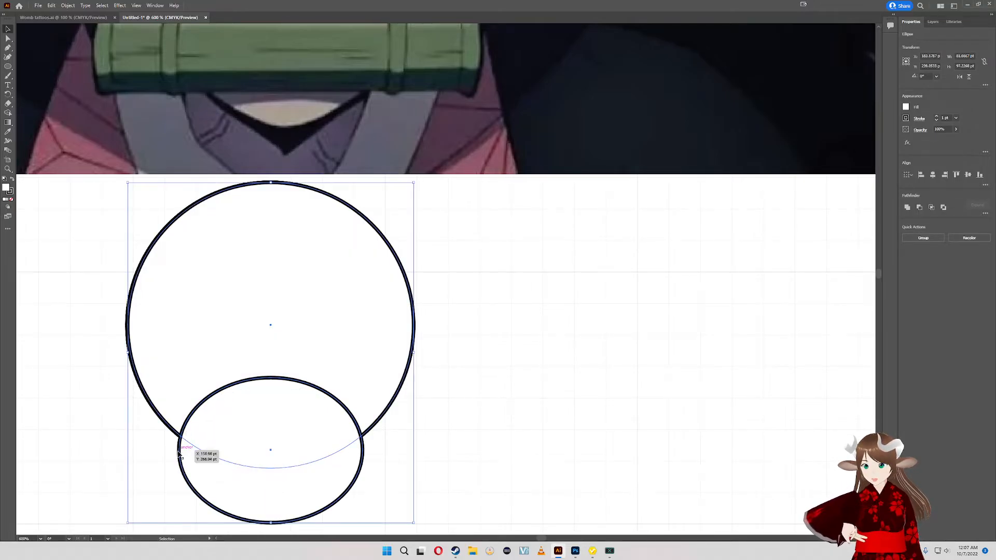
# - Check the reference irises and remove the white circle and ellipse covering the eye
pyautogui.moveTo(443, 295); pyautogui.dragTo(516, 500)
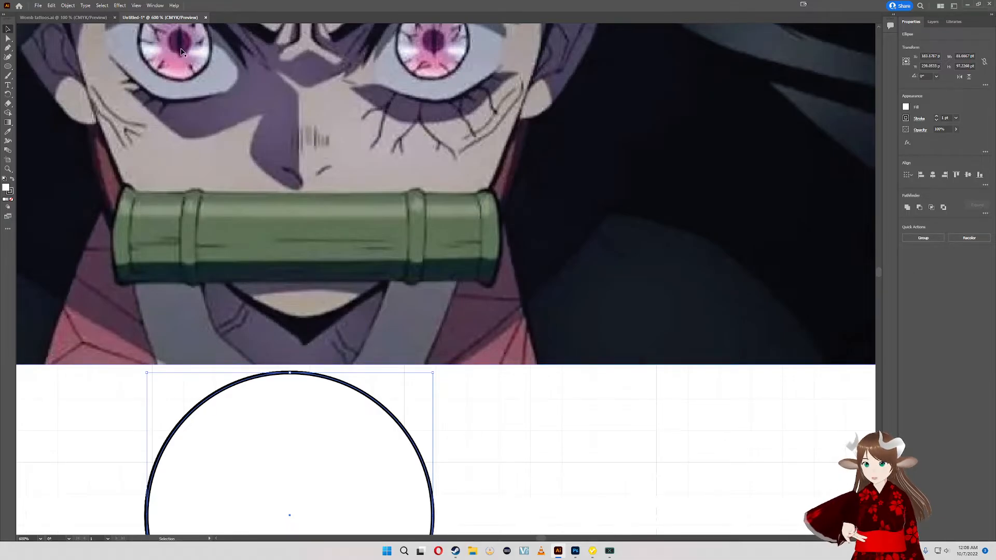
pyautogui.scroll(-3, 390, 390)
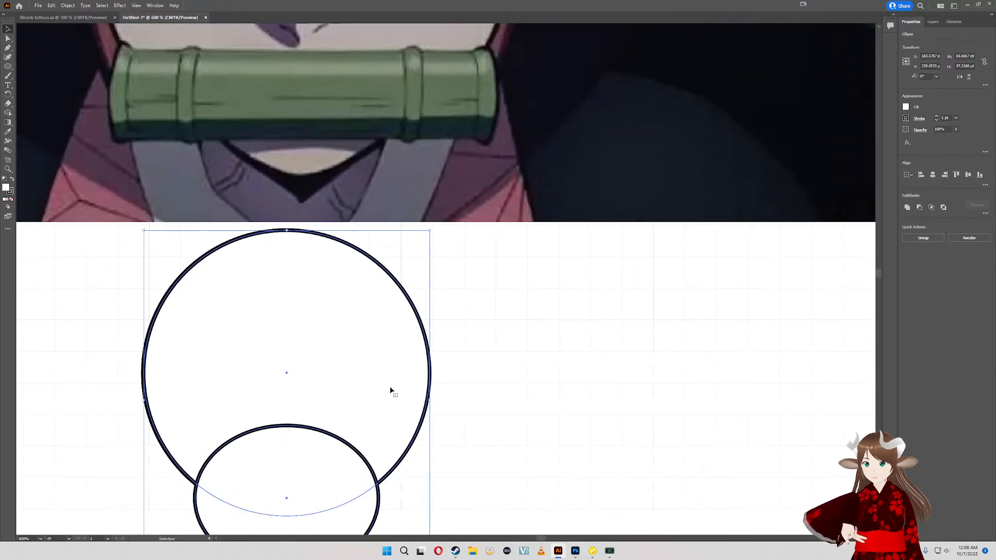
pyautogui.hotkey('ctrl', 'y')
pyautogui.hotkey('ctrl', 'shift', 'a')
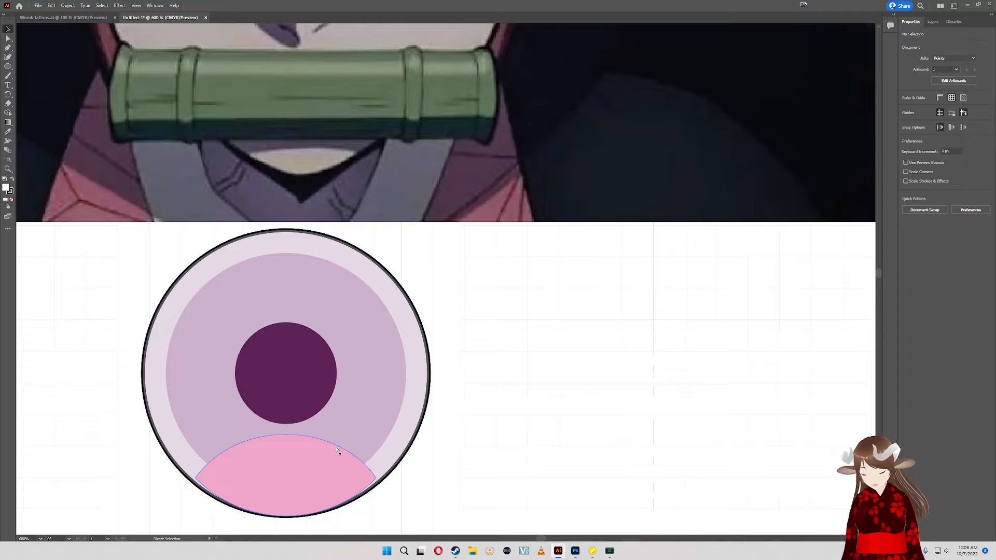
# - Undo the white shapes, the eye's repositioning and the pink shape's downscaling, back to its larger full-width version
pyautogui.hotkey('ctrl', 'z')
pyautogui.hotkey('ctrl', 'z')
pyautogui.hotkey('ctrl', 'z')
pyautogui.hotkey('ctrl', 'z')
pyautogui.hotkey('ctrl', 'z')
pyautogui.hotkey('ctrl', 'z')
pyautogui.hotkey('ctrl', 'z')
pyautogui.hotkey('ctrl', 'z')
pyautogui.hotkey('ctrl', 'z')
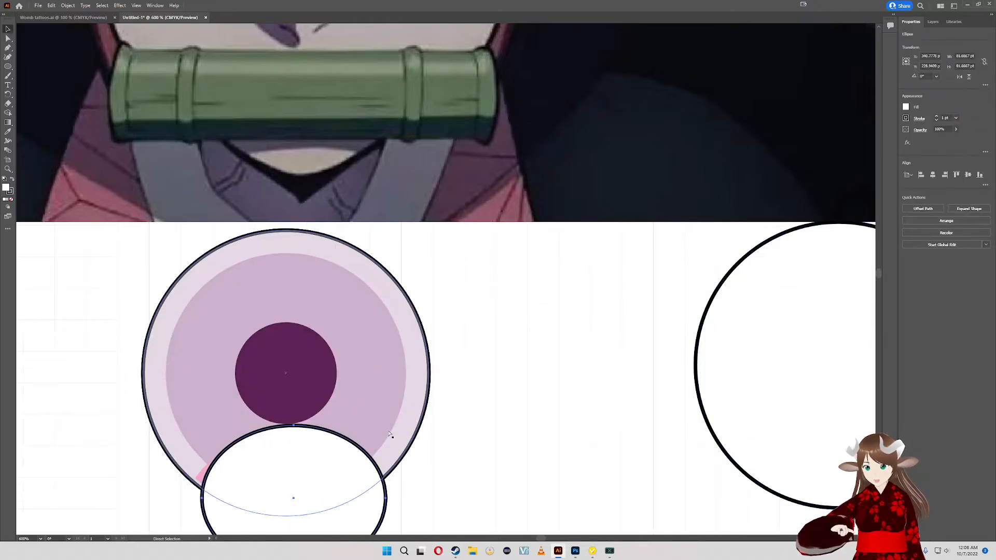
pyautogui.hotkey('ctrl', 'z')
pyautogui.hotkey('ctrl', 'z')
pyautogui.hotkey('ctrl', 'z')
pyautogui.hotkey('ctrl', 'z')
pyautogui.hotkey('ctrl', 'z')
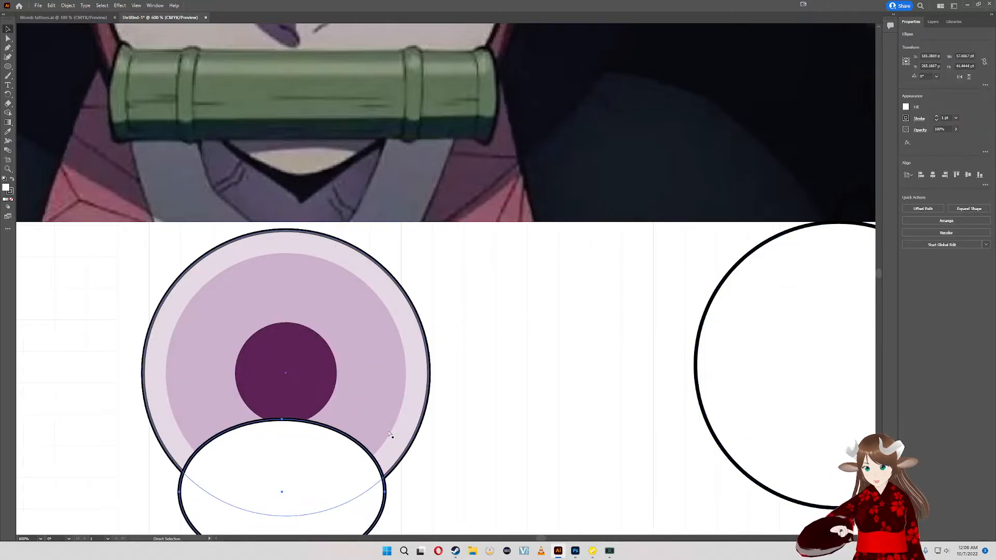
pyautogui.hotkey('ctrl', 'z')
pyautogui.hotkey('ctrl', 'z')
pyautogui.hotkey('ctrl', 'z')
pyautogui.hotkey('ctrl', 'z')
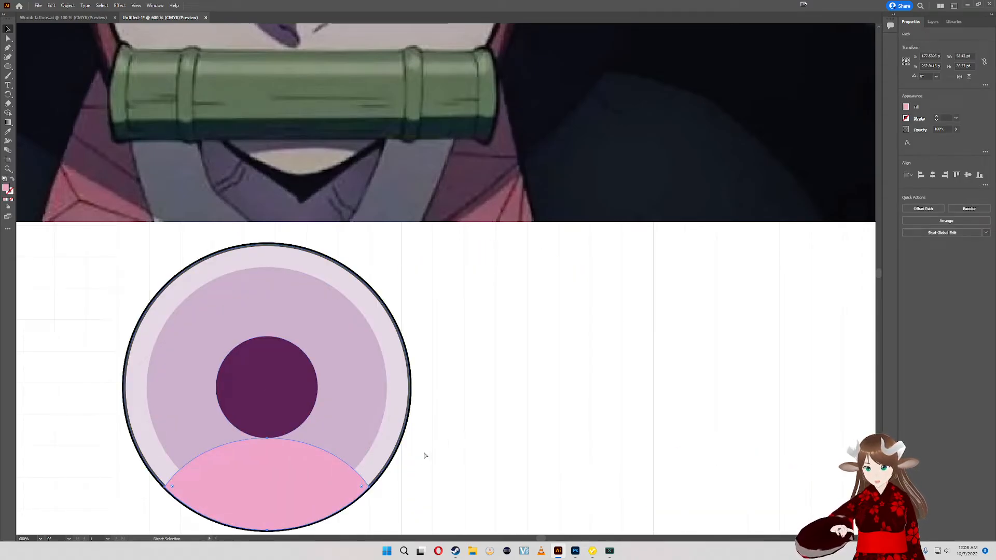
# - Undo the pink shape's opacity change, restore it to 100% and deselect the shape
pyautogui.press('v')
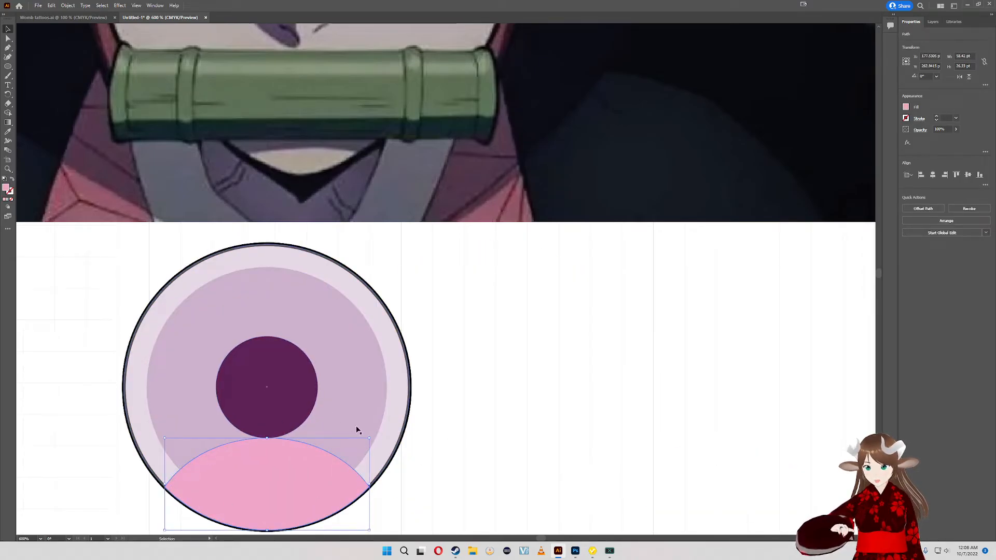
pyautogui.click(521, 445)
pyautogui.hotkey('ctrl', 'z')
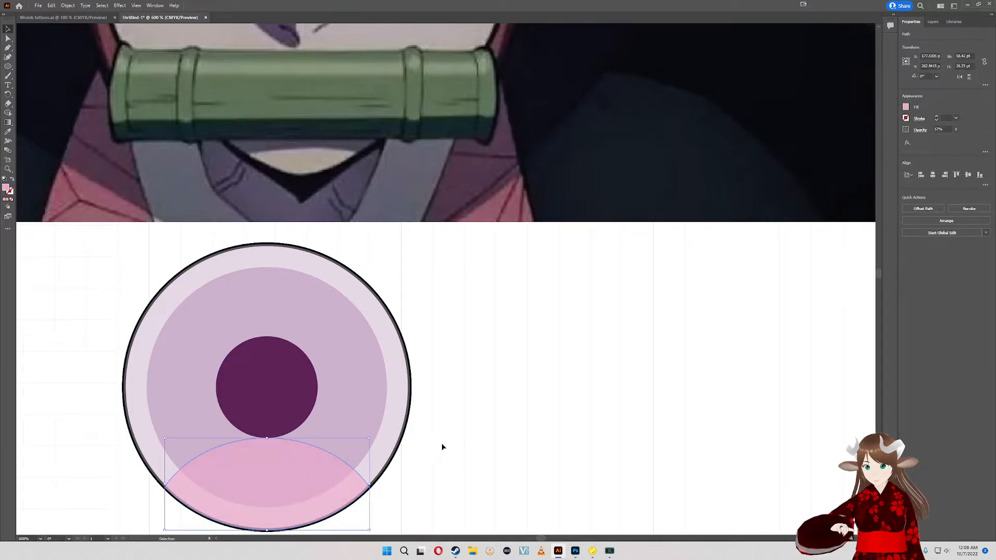
pyautogui.click(437, 446)
pyautogui.hotkey('ctrl', 'z')
pyautogui.press('8')
pyautogui.press('8')
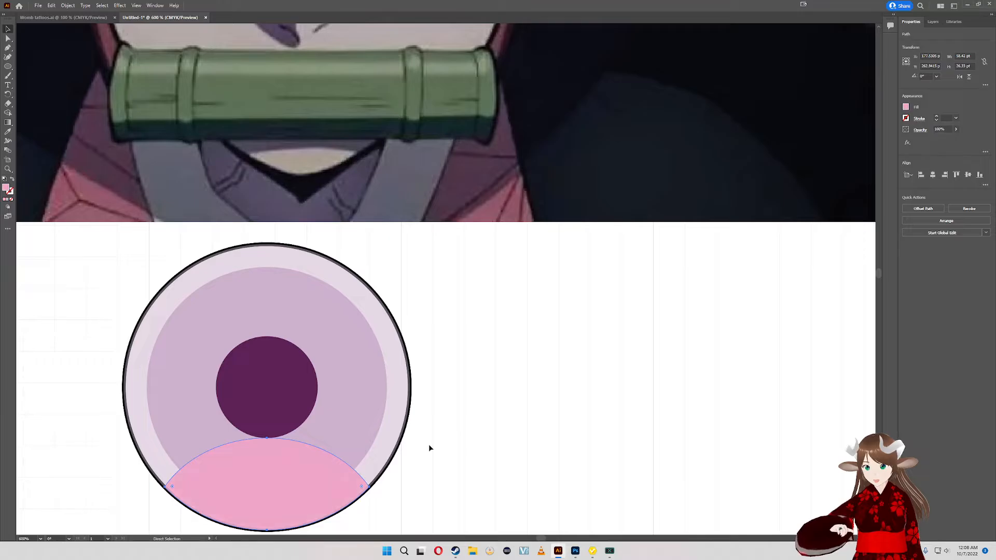
pyautogui.click(419, 452)
# - Ungroup the eye's concentric circles so each ring can be moved separately
pyautogui.scroll(-2, 430, 415)
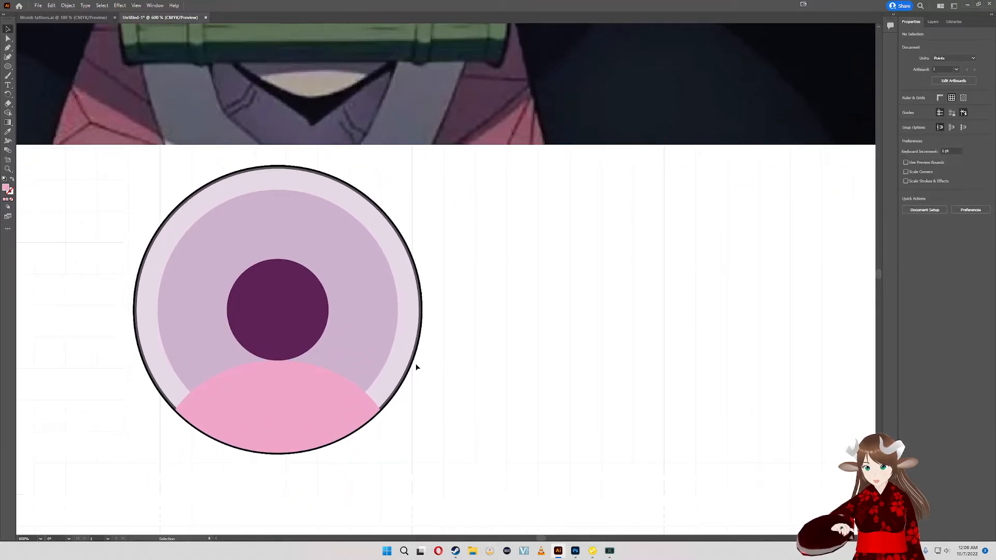
pyautogui.scroll(2, 357, 428)
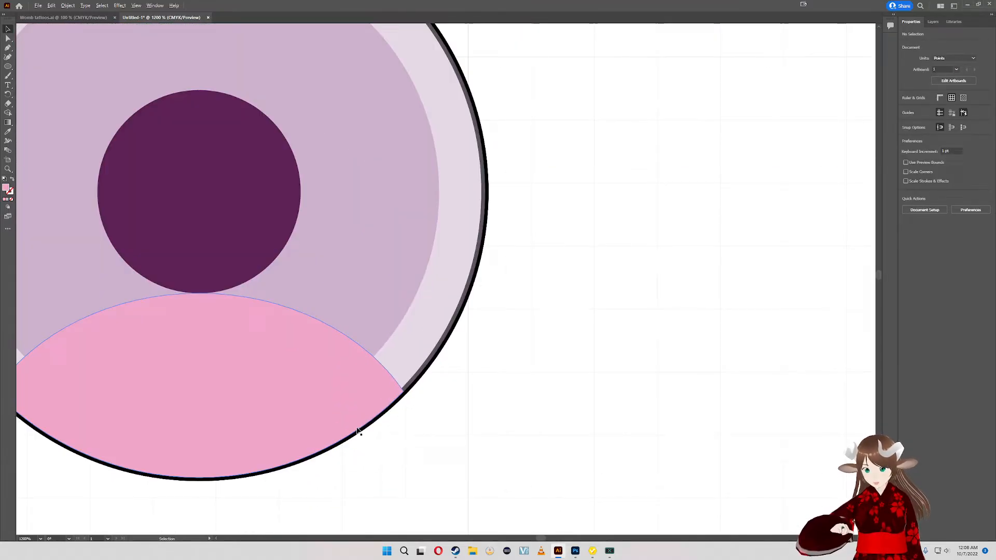
pyautogui.click(429, 366)
pyautogui.moveTo(418, 345); pyautogui.dragTo(527, 456)
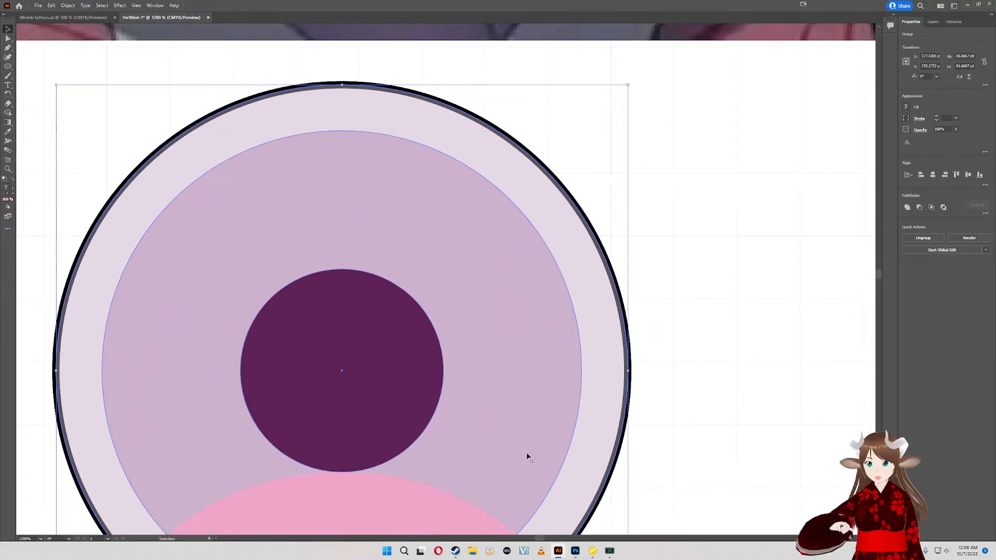
pyautogui.hotkey('shift', 'ctrl', 'g')
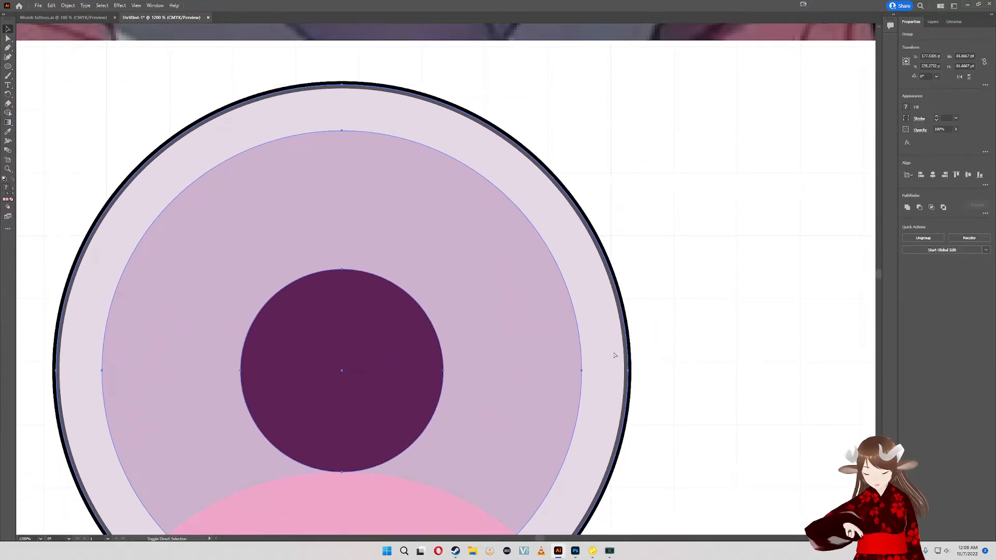
pyautogui.click(646, 377)
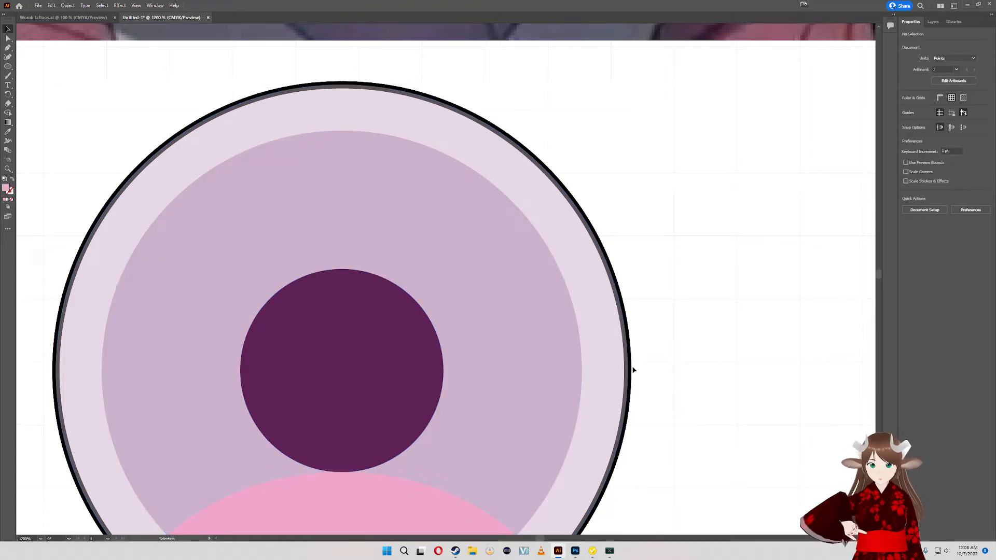
# - Pull the pale translucent lens and one black outline ring away from the rest of the eye
pyautogui.moveTo(358, 139)
pyautogui.mouseDown()
pyautogui.moveTo(427, 146)
pyautogui.moveTo(364, 137)
pyautogui.mouseUp()
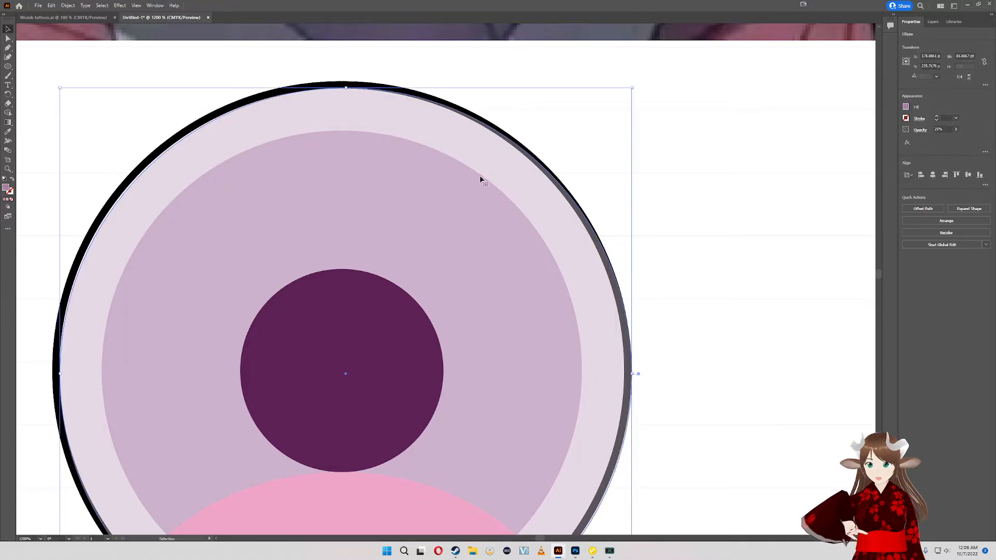
pyautogui.click(596, 231)
pyautogui.moveTo(270, 170); pyautogui.dragTo(409, 188)
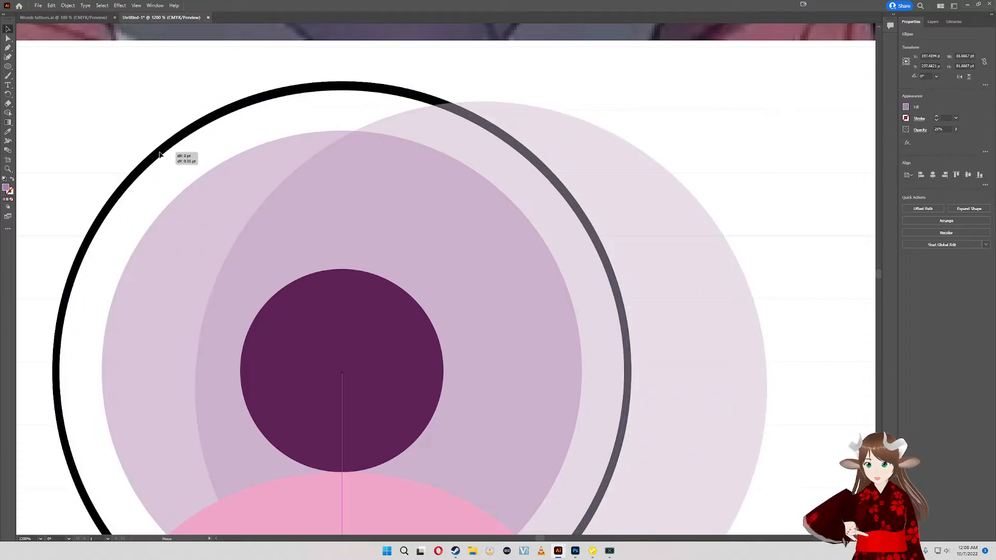
pyautogui.moveTo(156, 156); pyautogui.dragTo(106, 194)
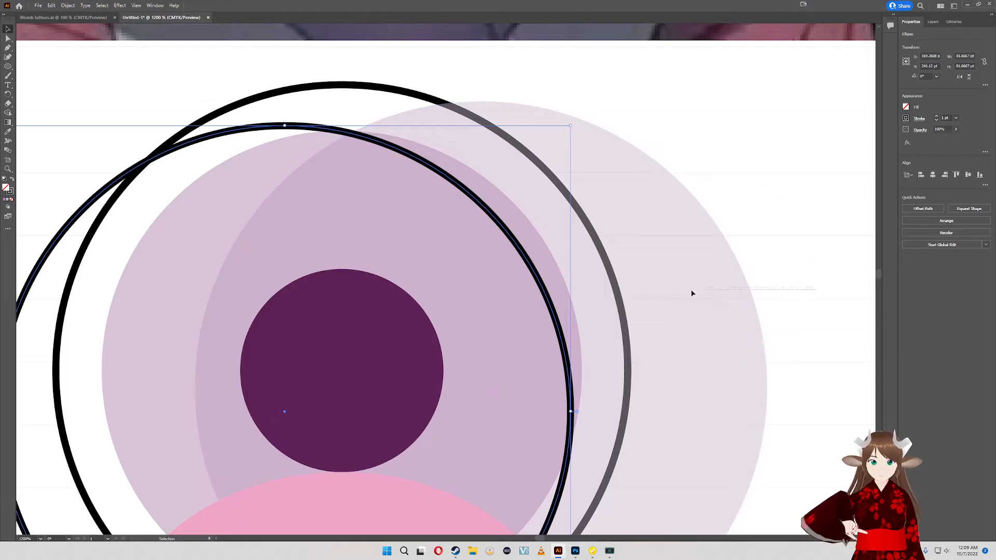
# - Center the lens, outline rings, iris and pupil on each other horizontally and vertically, and group them
pyautogui.hotkey('ctrl', 'a')
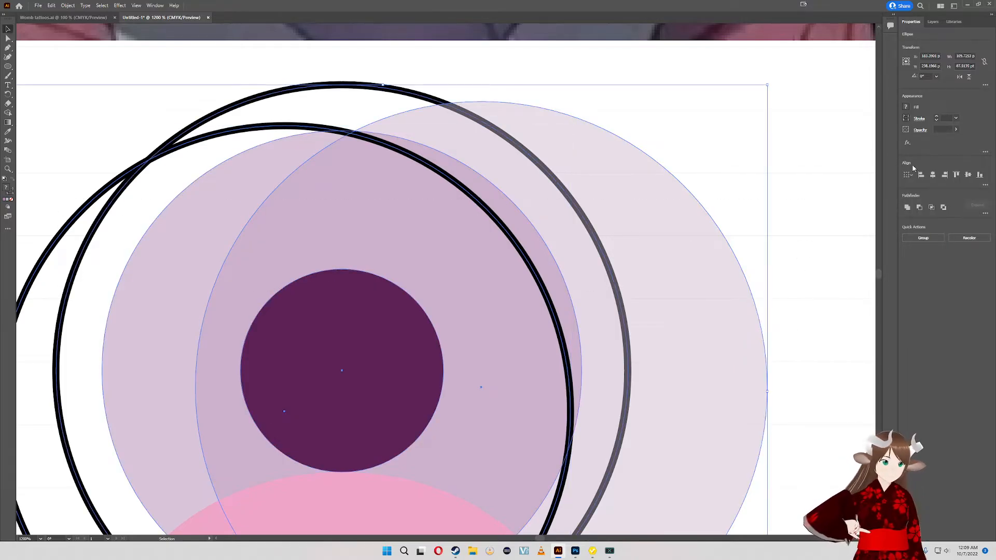
pyautogui.click(933, 175)
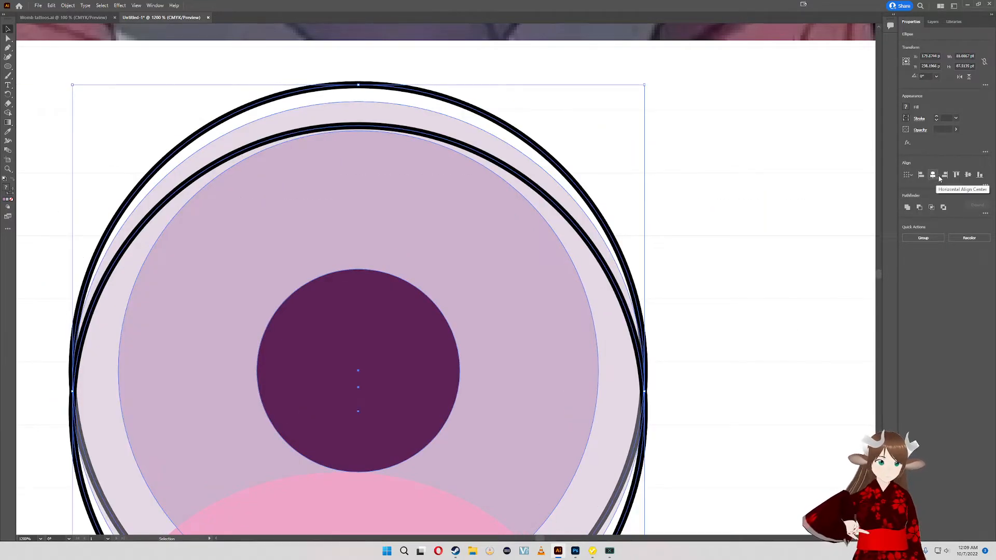
pyautogui.click(968, 175)
pyautogui.moveTo(603, 277); pyautogui.dragTo(661, 164)
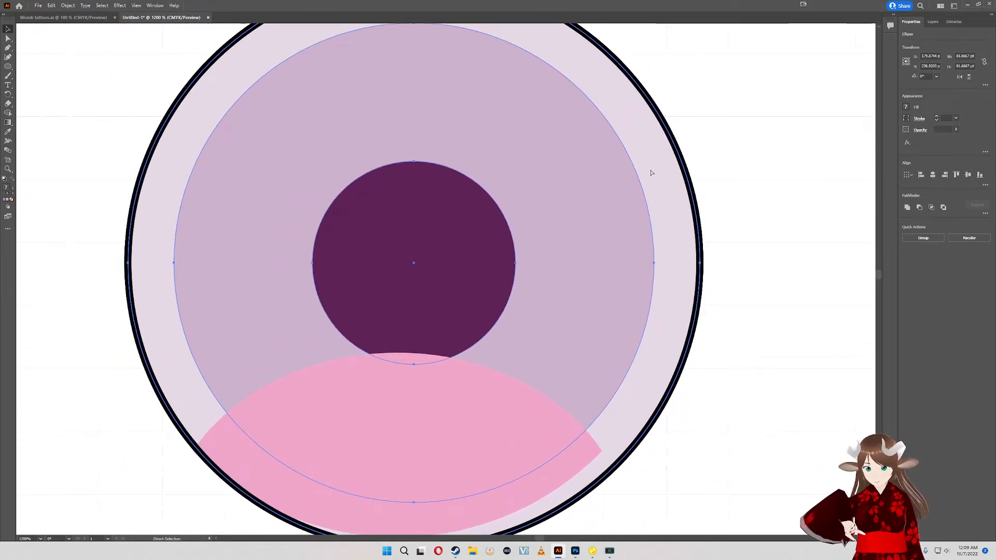
pyautogui.hotkey('ctrl', 'g')
pyautogui.press('v')
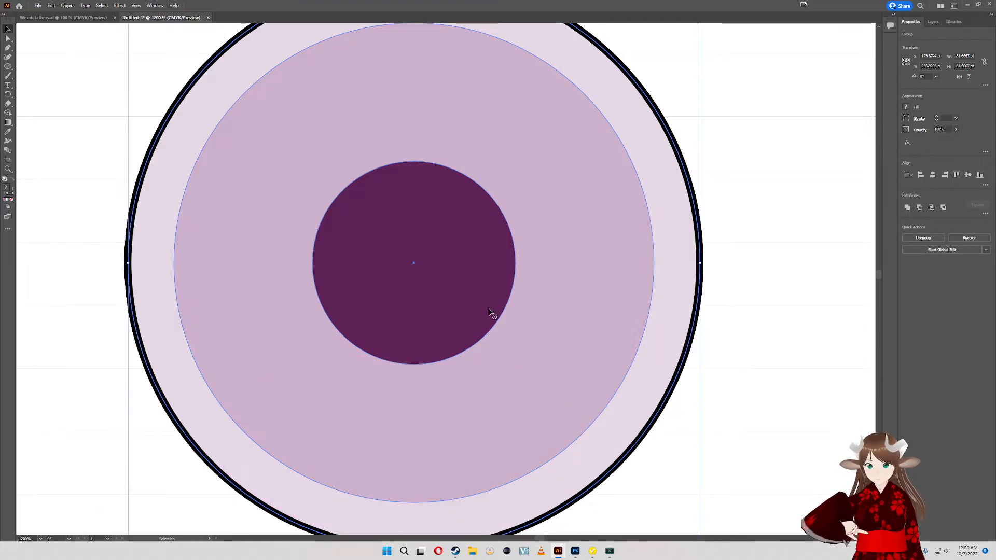
# - Nudge the circle group up over the pink shape and send it behind that shape
pyautogui.moveTo(489, 311); pyautogui.dragTo(481, 291)
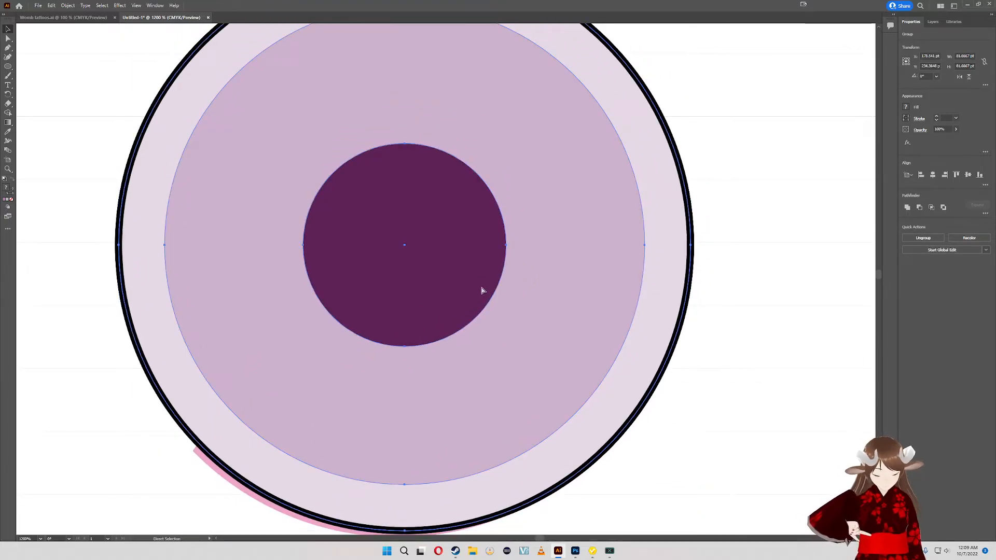
pyautogui.hotkey('ctrl', 'p')
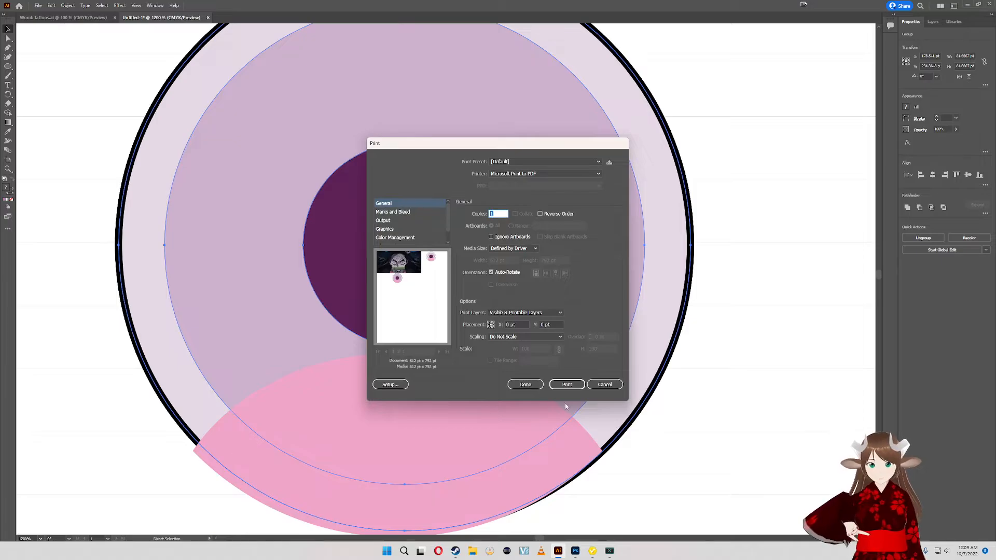
pyautogui.click(605, 385)
pyautogui.click(637, 460)
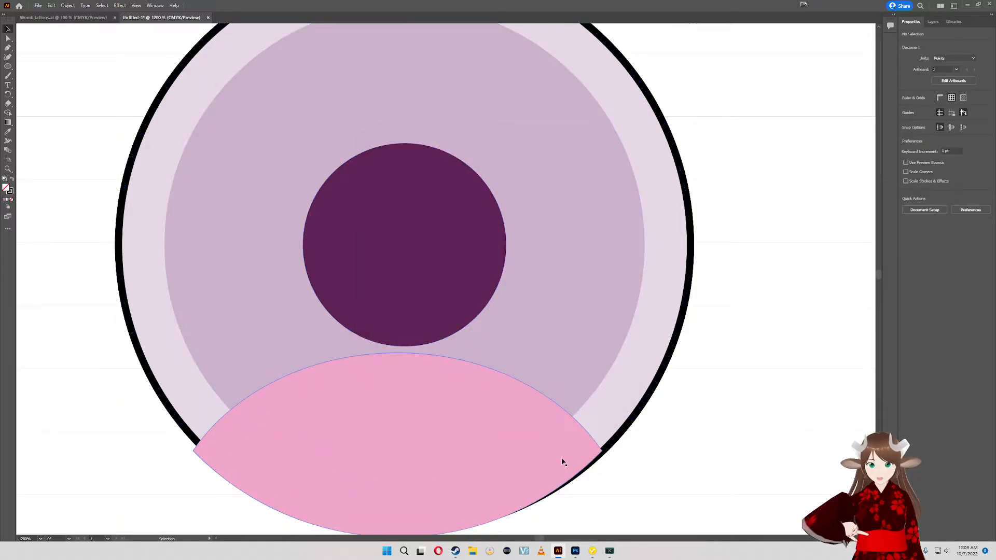
# - Align the circle group and the pink shape along their bottom edges and horizontal centers
pyautogui.moveTo(347, 415); pyautogui.dragTo(346, 414)
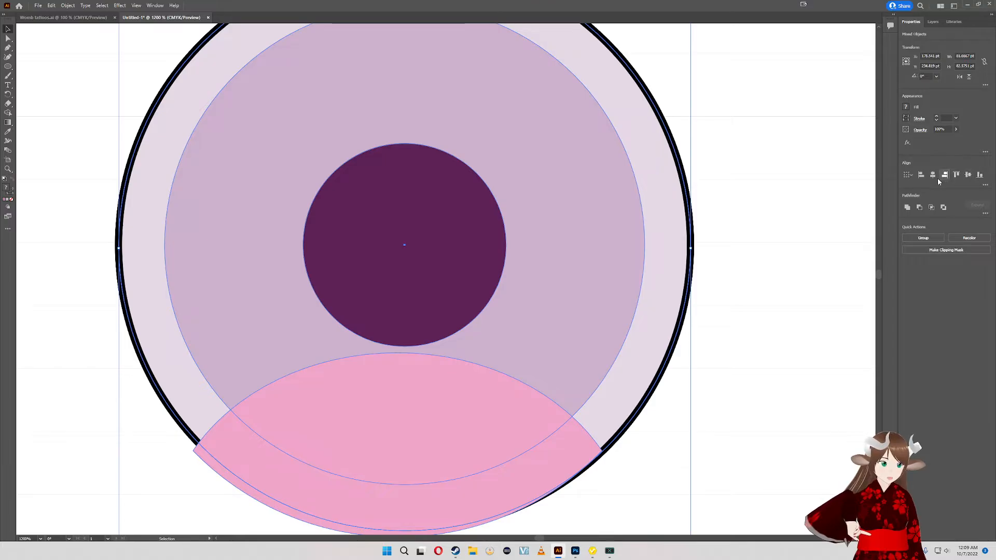
pyautogui.click(980, 177)
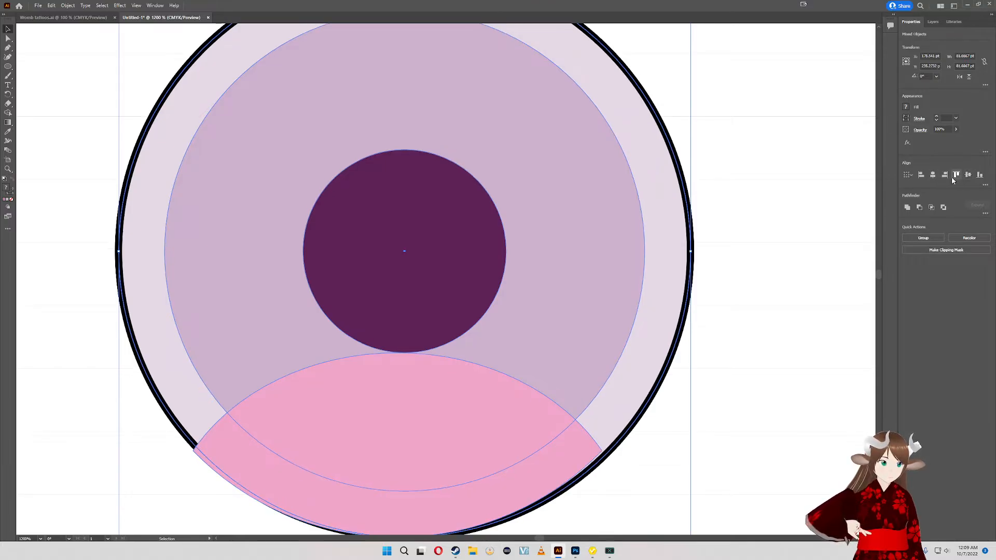
pyautogui.click(933, 174)
pyautogui.click(692, 354)
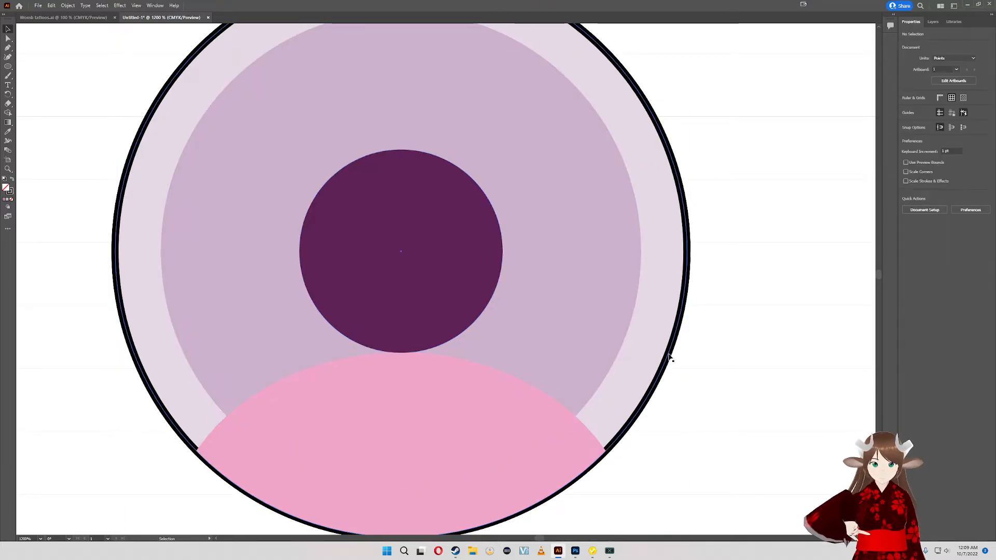
# - Ungroup the circles and bring the black outline ring in front of the pink shape
pyautogui.click(669, 357)
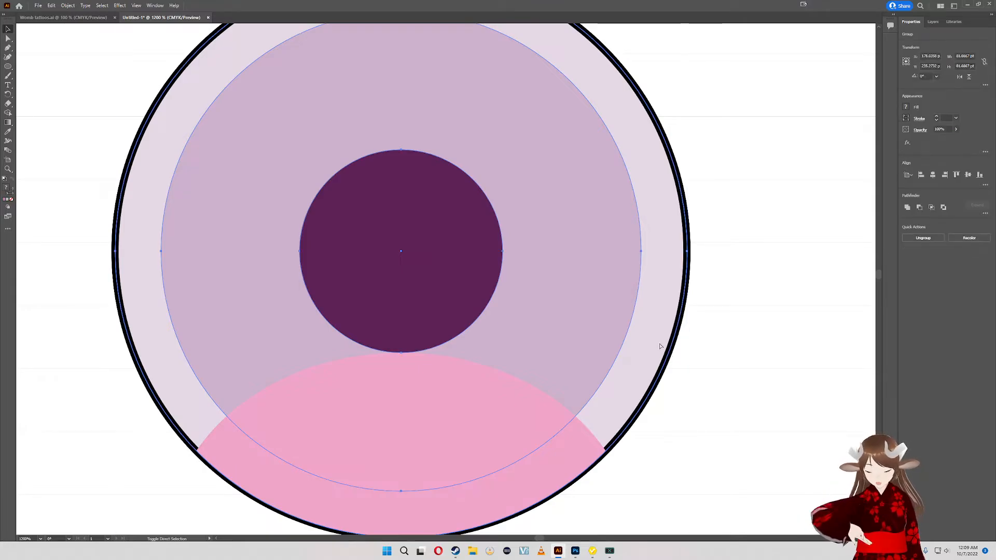
pyautogui.click(747, 283)
pyautogui.press('a')
pyautogui.click(686, 284)
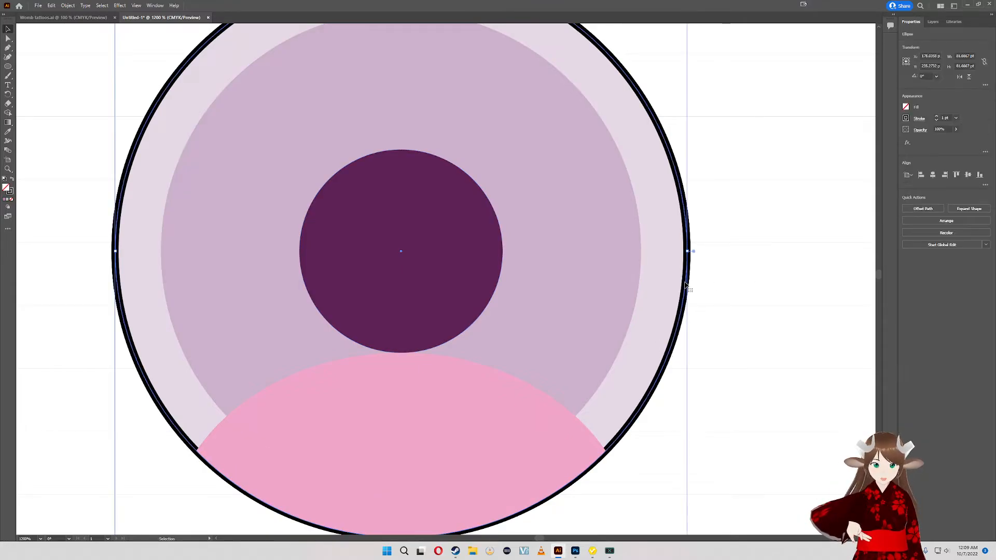
pyautogui.hotkey('ctrl', 'shift', ']')
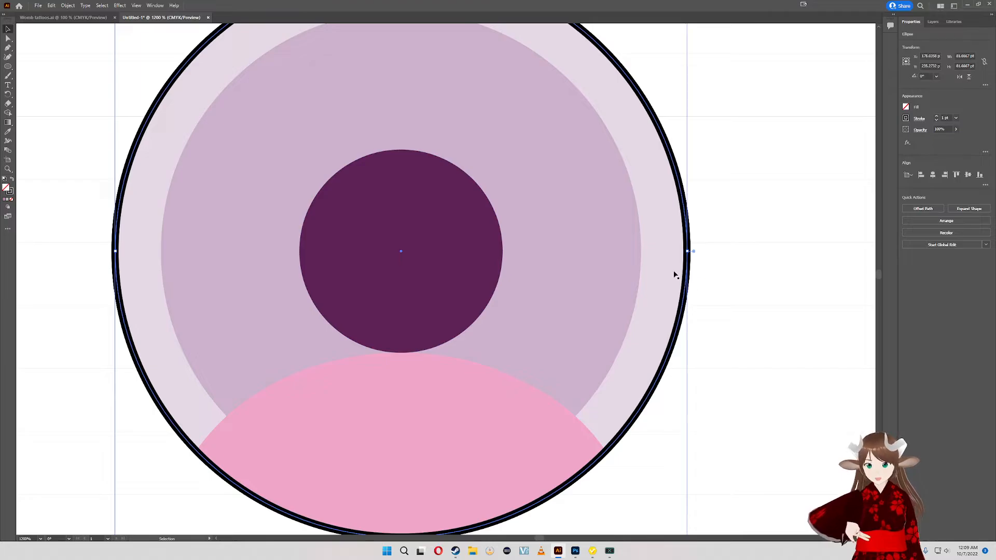
pyautogui.click(736, 241)
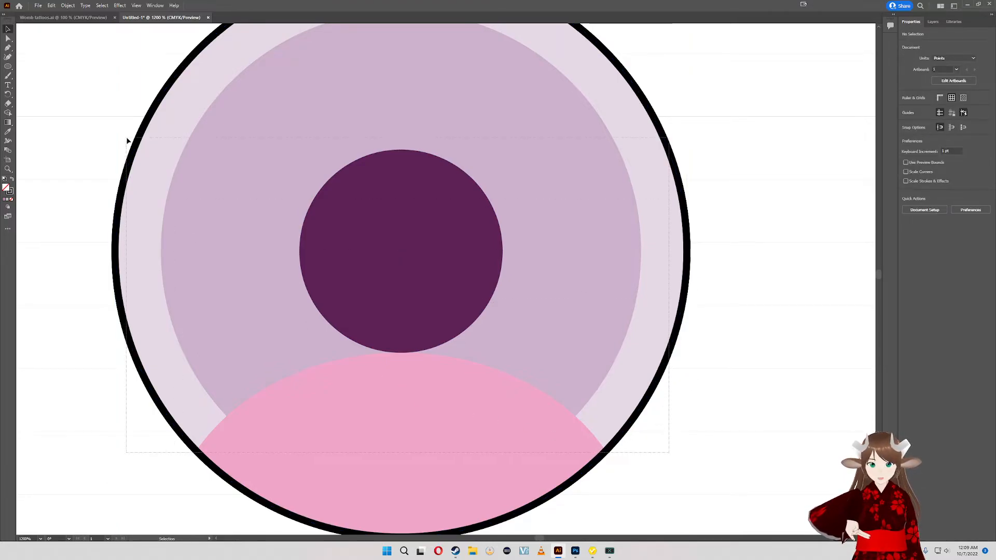
pyautogui.hotkey('ctrl', 'a')
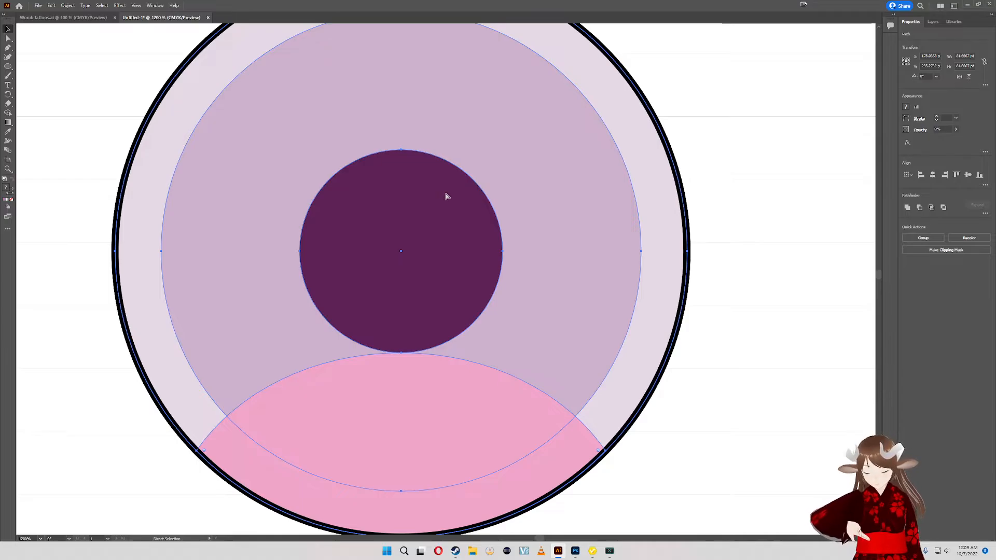
pyautogui.click(742, 210)
# - Compare the aligned vector eye with the character's eyes in the reference image, examining the pupil and iris details
pyautogui.moveTo(742, 210); pyautogui.dragTo(691, 260)
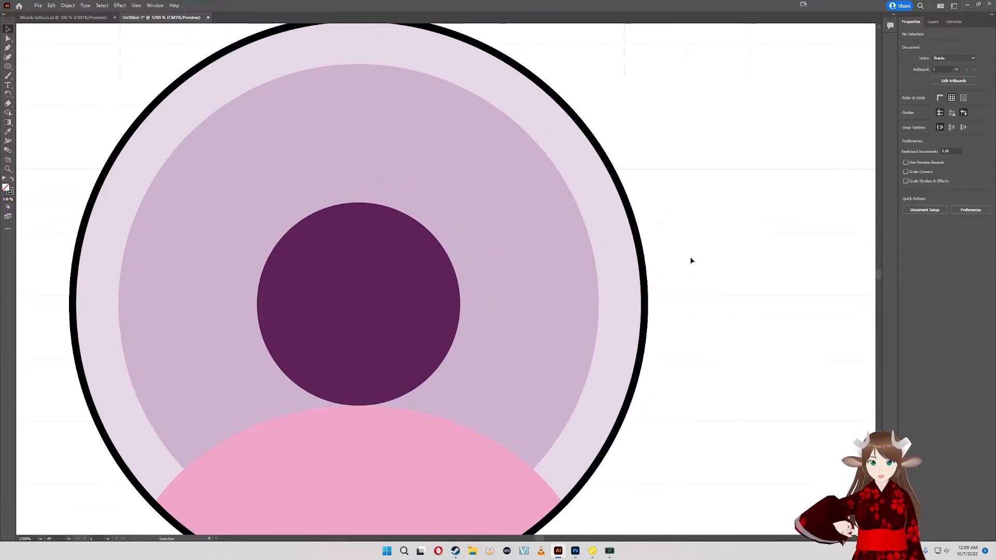
pyautogui.scroll(-5, 684, 226)
pyautogui.scroll(3, 507, 161)
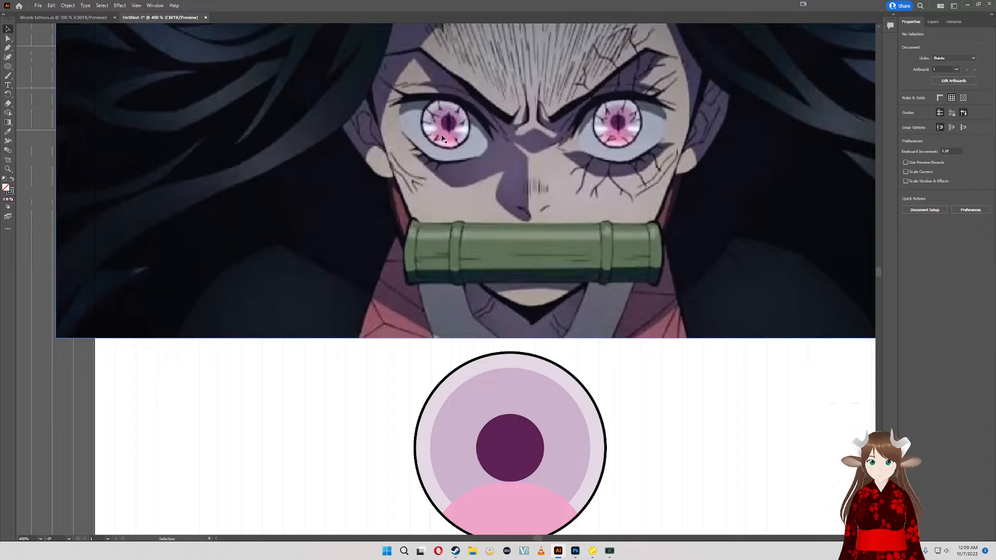
pyautogui.scroll(4, 447, 124)
pyautogui.scroll(-4, 440, 187)
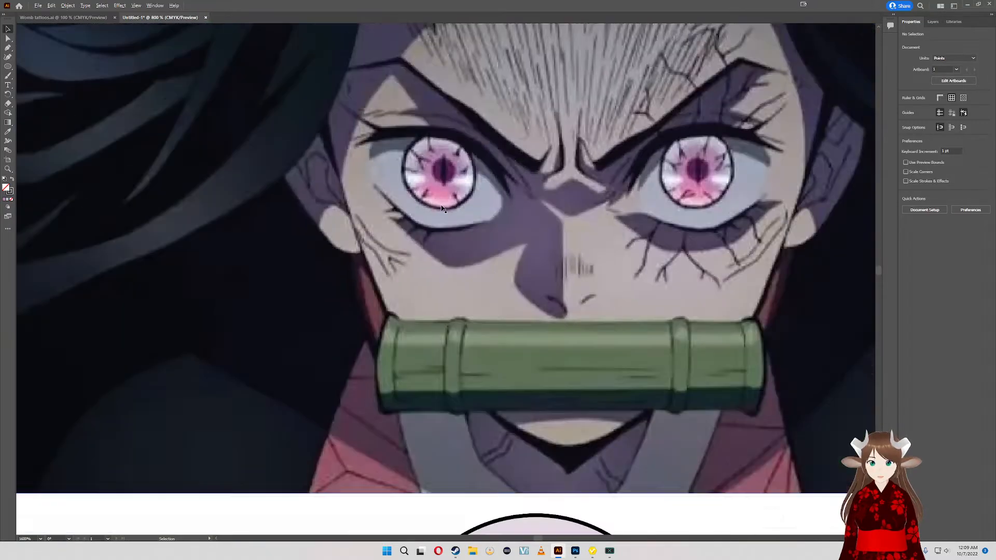
pyautogui.moveTo(537, 348); pyautogui.dragTo(480, 288)
pyautogui.moveTo(477, 365); pyautogui.dragTo(481, 292)
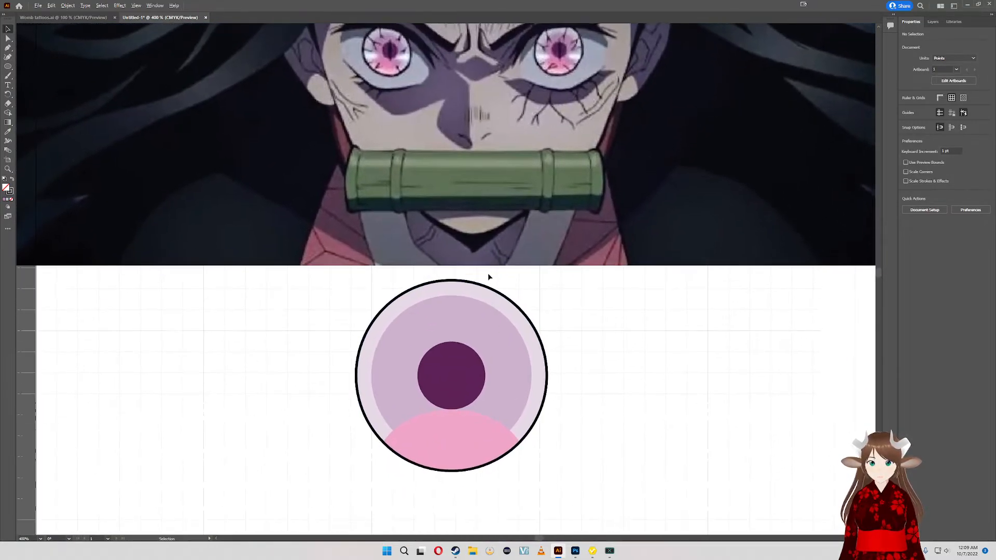
pyautogui.moveTo(495, 330); pyautogui.dragTo(417, 310)
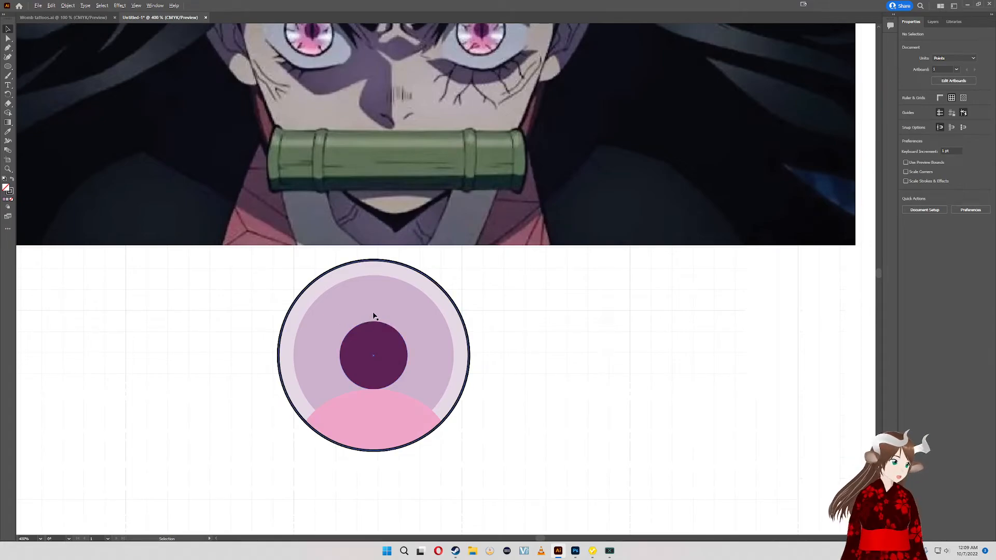
pyautogui.moveTo(376, 347); pyautogui.dragTo(407, 379)
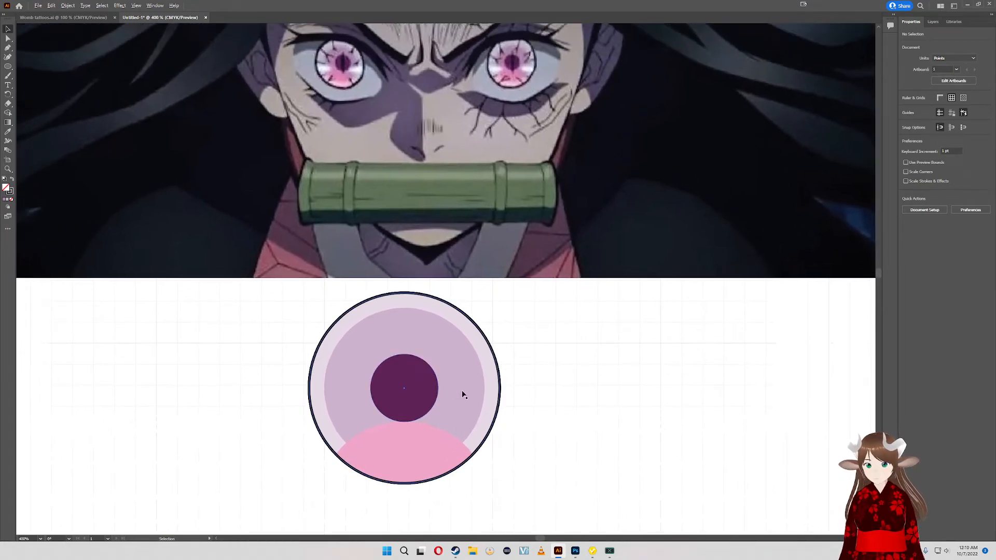
pyautogui.moveTo(464, 395); pyautogui.dragTo(469, 434)
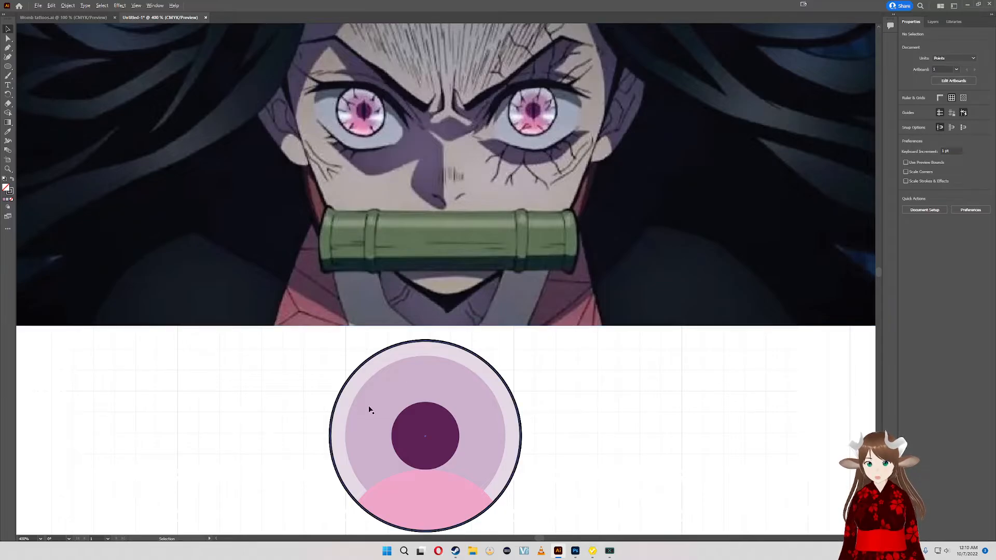
pyautogui.moveTo(393, 416); pyautogui.dragTo(375, 354)
pyautogui.moveTo(435, 347); pyautogui.dragTo(429, 388)
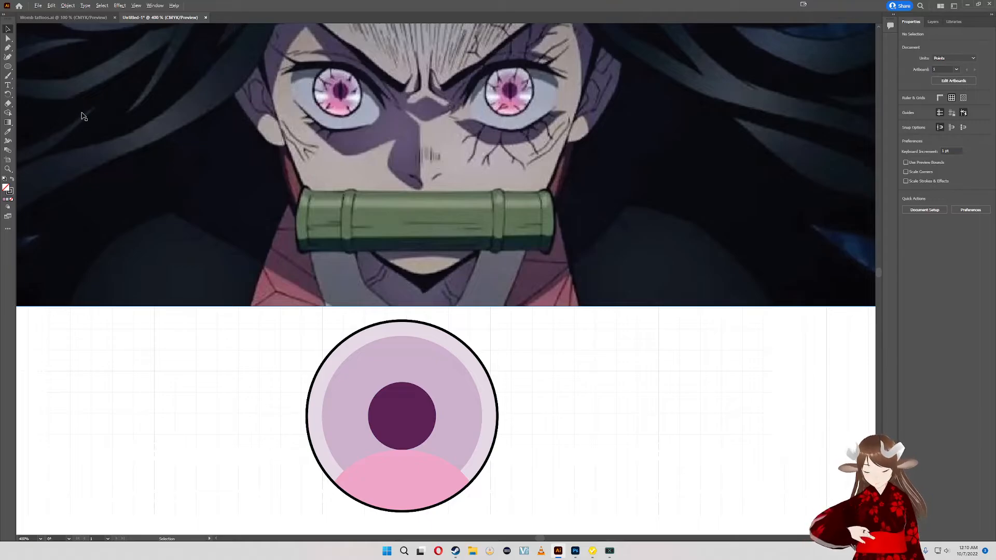
# - Draw a narrow vertical rectangle about 6 by 42 pt over the pupil's center and fill it with black
pyautogui.press('m')
pyautogui.moveTo(393, 370); pyautogui.dragTo(408, 470)
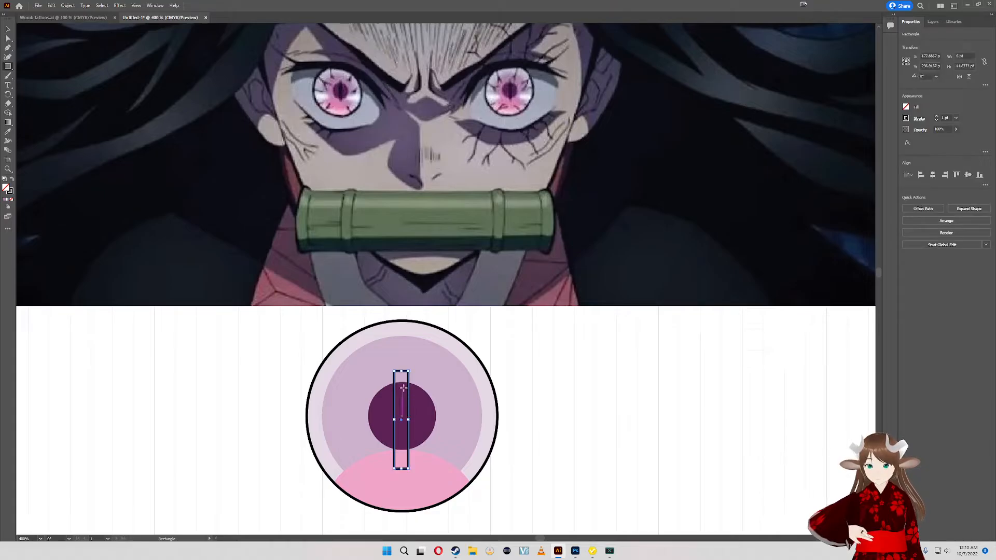
pyautogui.click(906, 107)
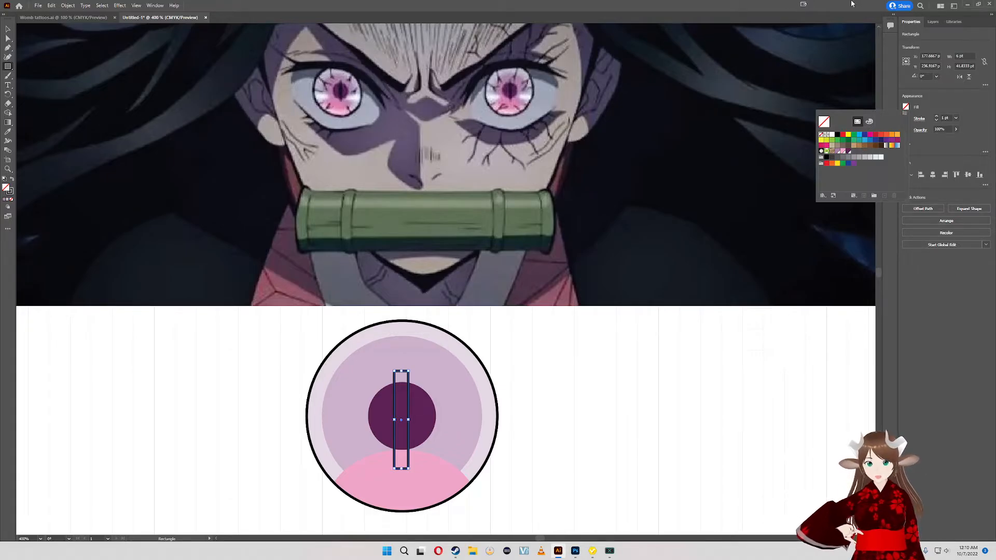
pyautogui.click(837, 135)
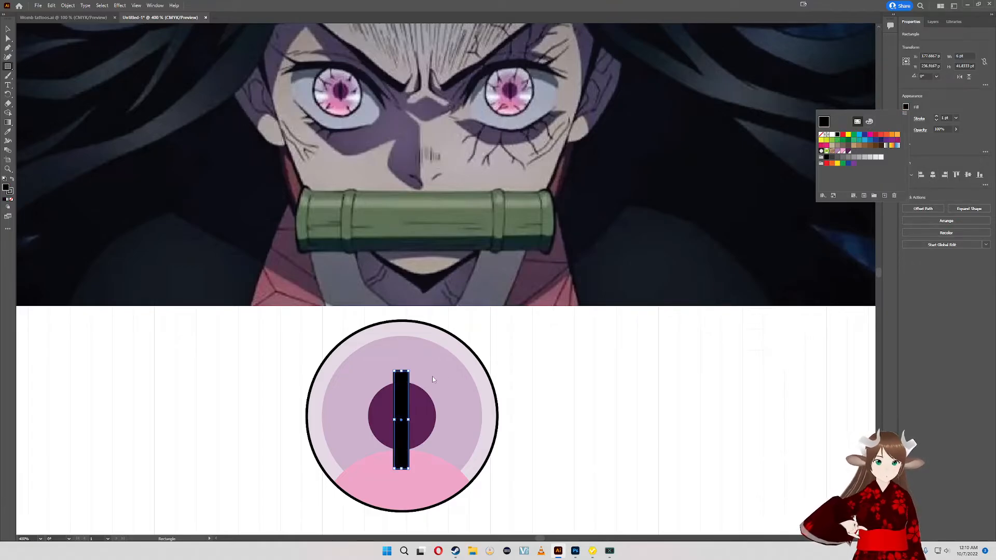
pyautogui.click(938, 146)
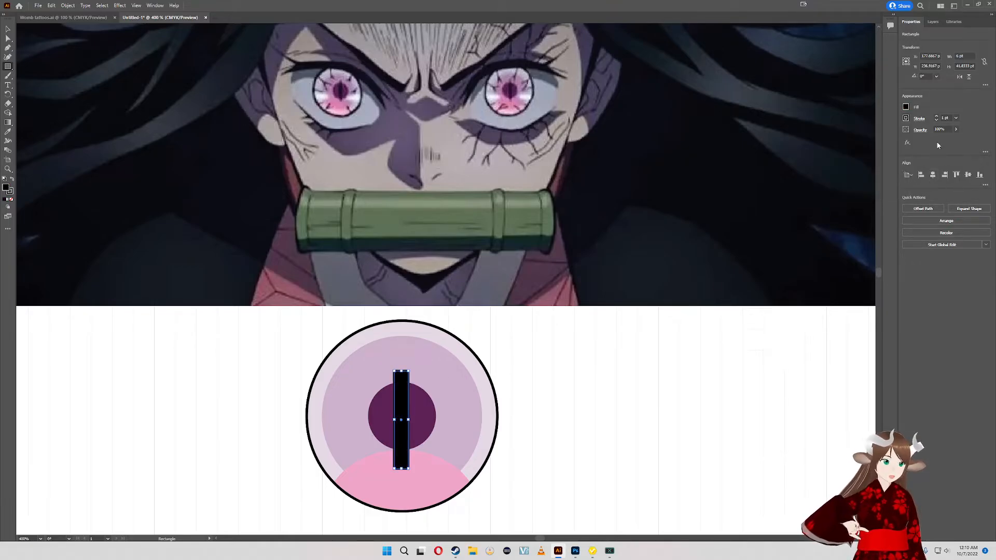
# - Apply an Inflate warp effect with 100% bend to the black rectangle over the pupil
pyautogui.click(907, 143)
pyautogui.moveTo(928, 238)
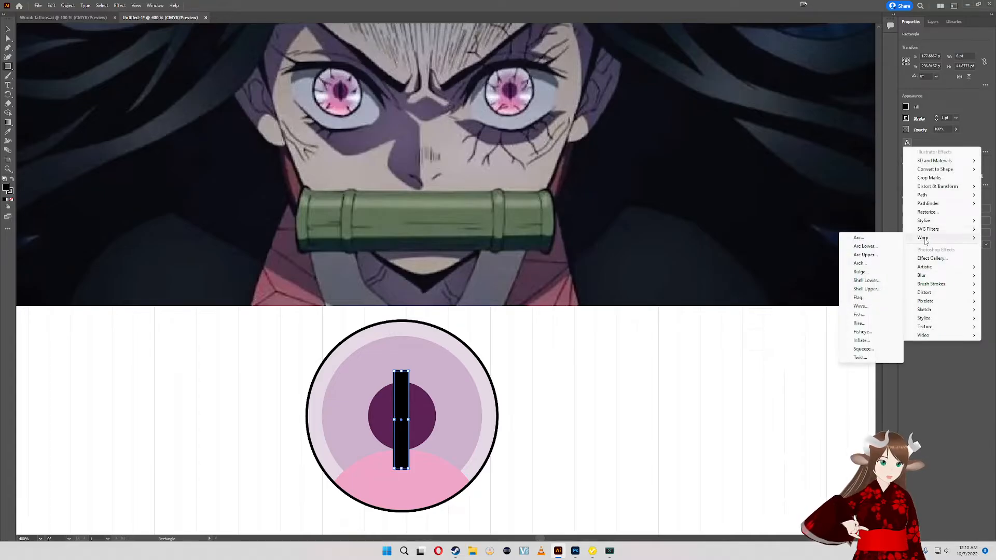
pyautogui.click(861, 349)
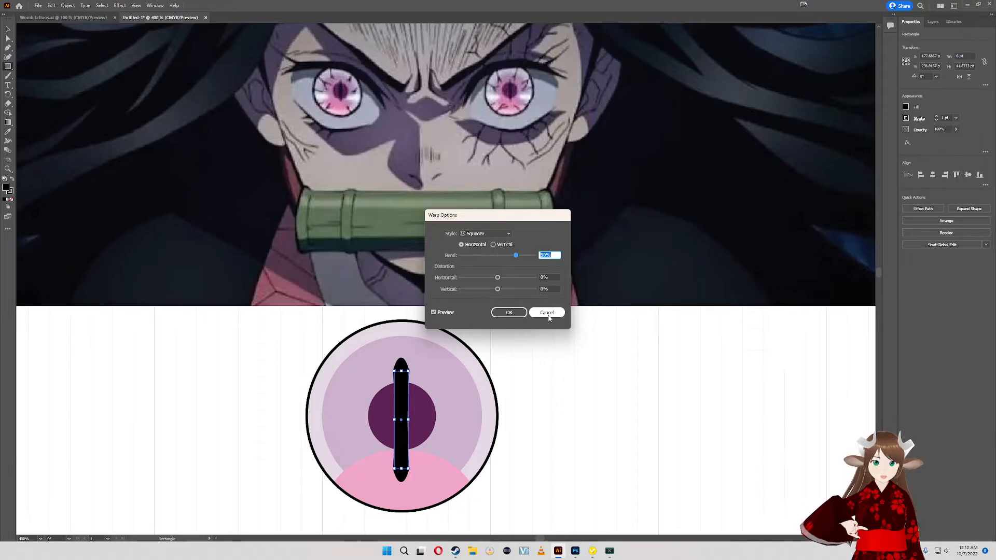
pyautogui.click(493, 233)
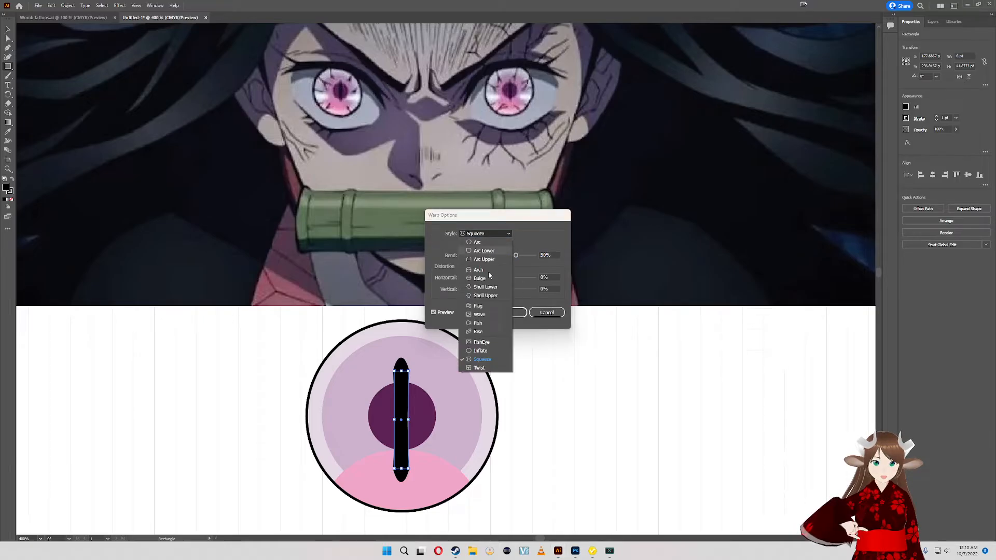
pyautogui.click(488, 351)
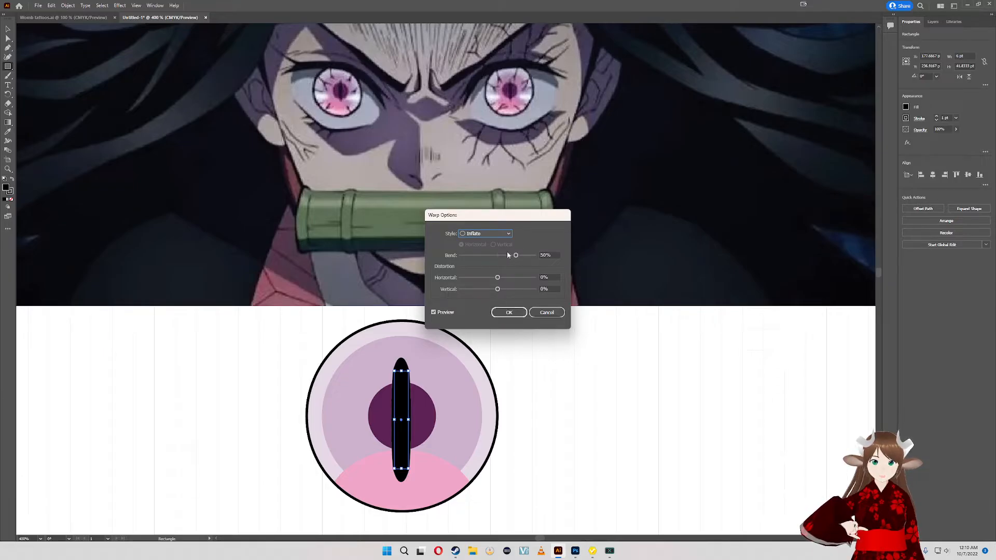
pyautogui.moveTo(516, 257); pyautogui.dragTo(535, 256)
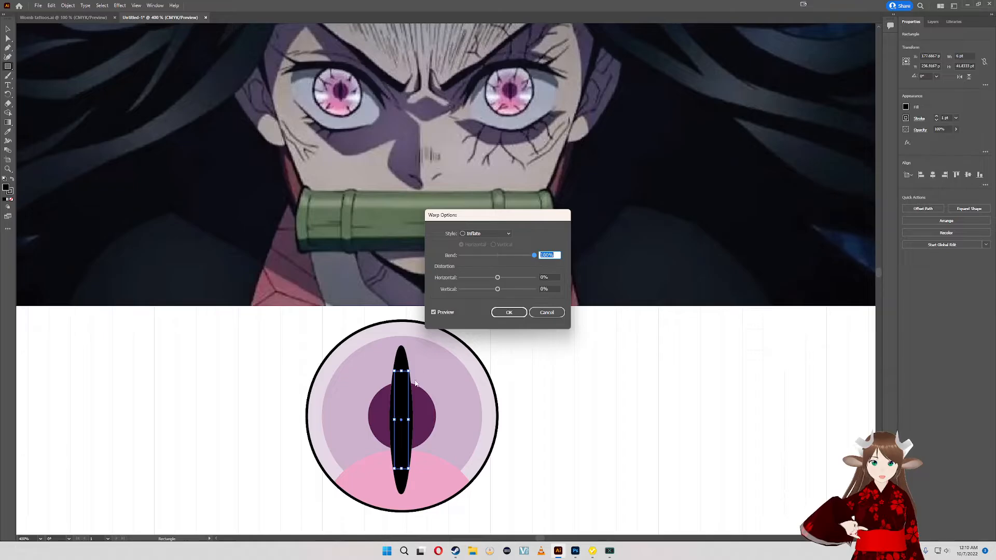
pyautogui.click(509, 312)
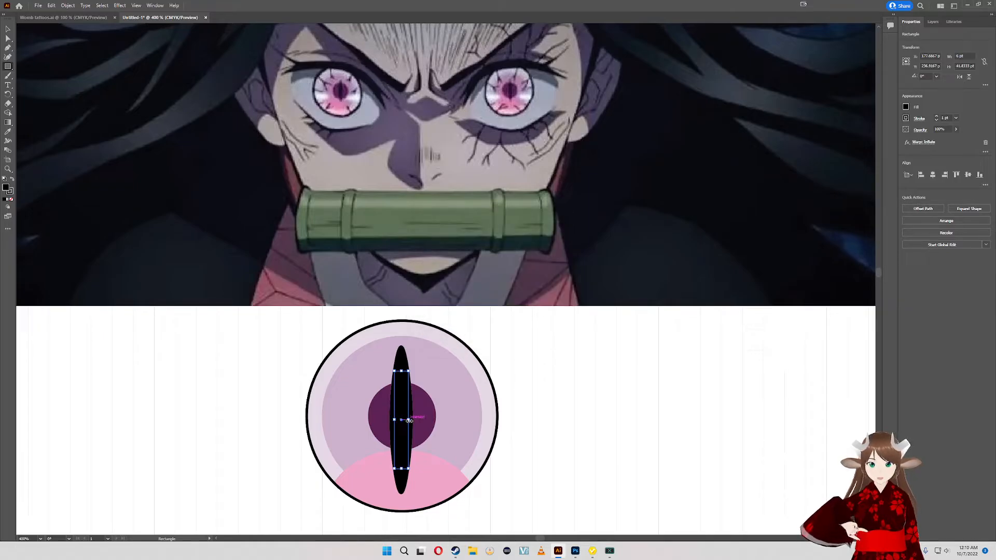
# - Resize the inflated slit's rectangle to about 2 by 31 pt and move it over the center of the pupil
pyautogui.moveTo(409, 419); pyautogui.dragTo(398, 419)
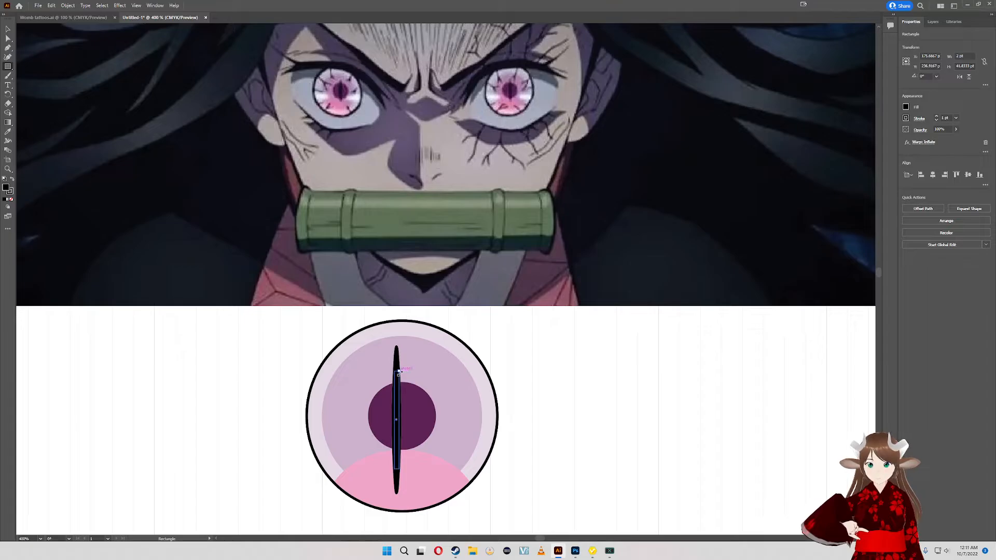
pyautogui.moveTo(399, 371); pyautogui.dragTo(399, 396)
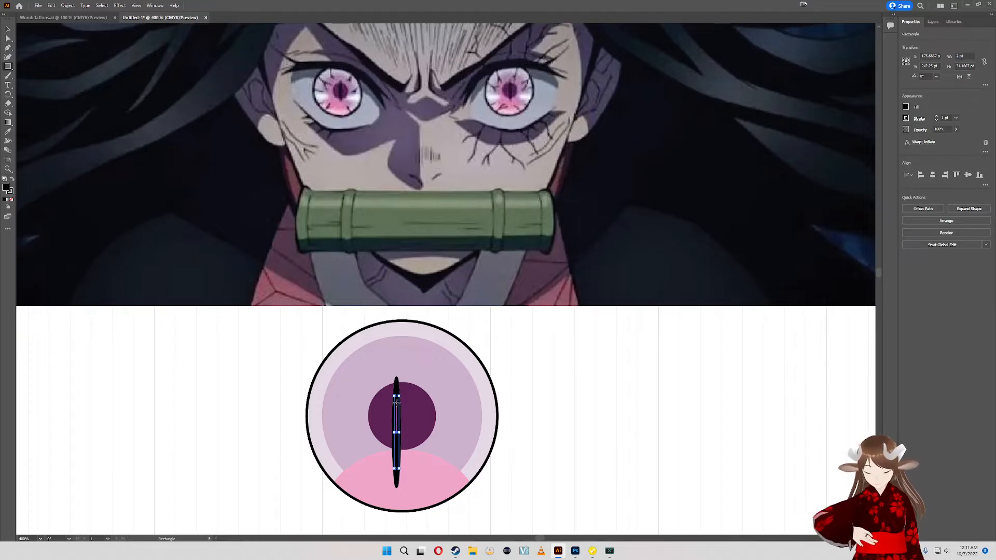
pyautogui.press('v')
pyautogui.moveTo(400, 413); pyautogui.dragTo(400, 399)
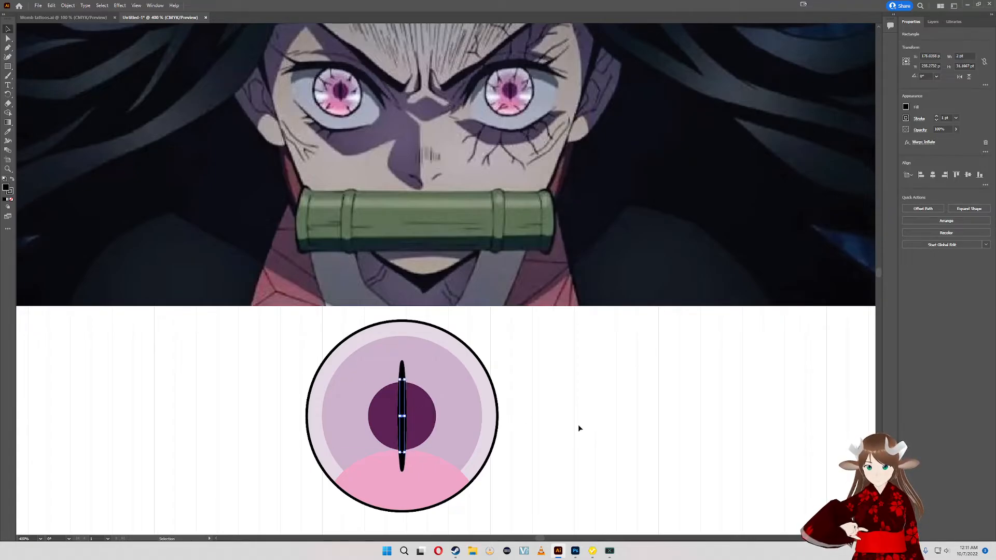
# - Select all the eye shapes together and shift the whole eye slightly down on the artboard
pyautogui.moveTo(578, 424); pyautogui.dragTo(243, 401)
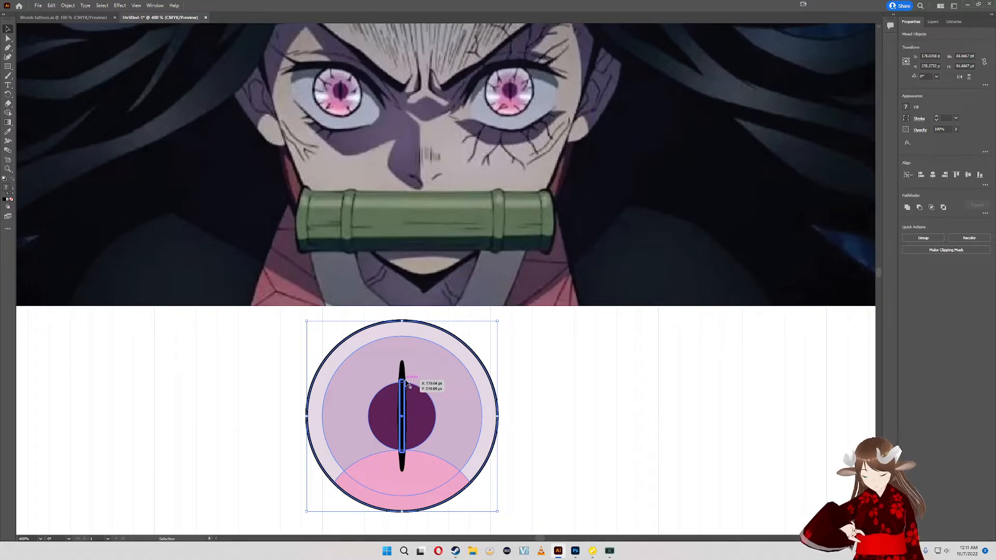
pyautogui.scroll(4, 406, 381)
pyautogui.scroll(-5, 407, 379)
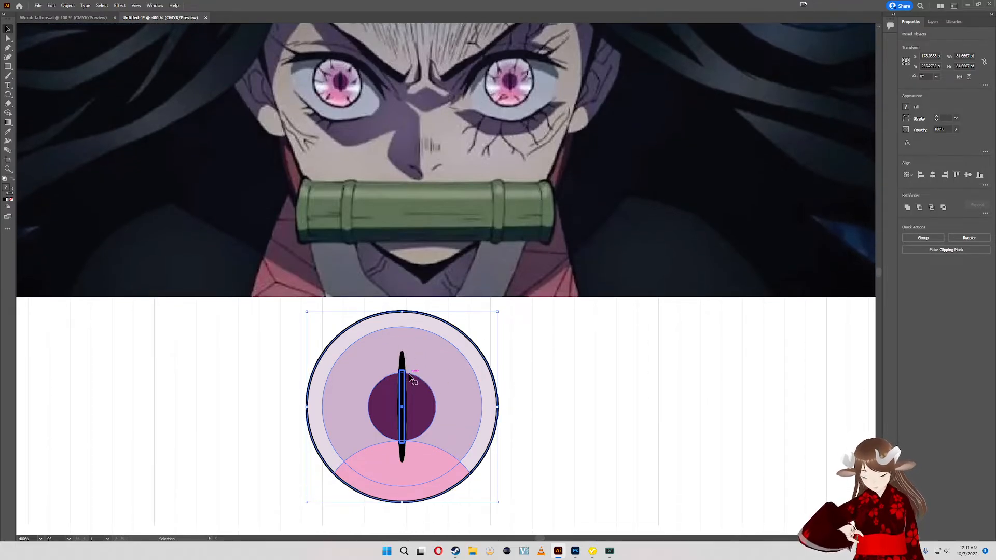
pyautogui.scroll(3, 422, 369)
pyautogui.scroll(-1, 421, 369)
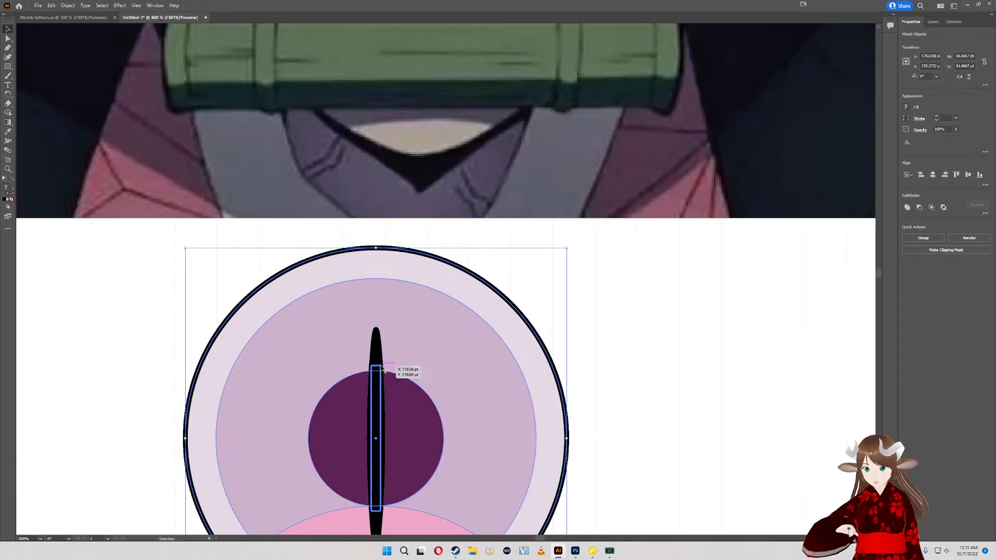
pyautogui.moveTo(381, 367); pyautogui.dragTo(385, 375)
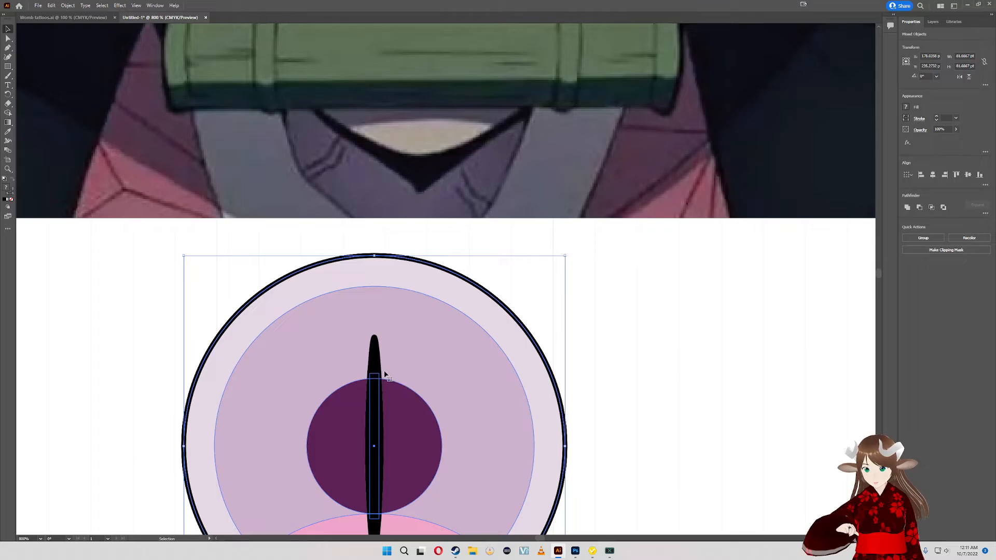
# - Nudge the black slit alone and shrink its rectangle to about 1 by 23 pt
pyautogui.click(599, 397)
pyautogui.moveTo(380, 416)
pyautogui.mouseDown()
pyautogui.moveTo(401, 408)
pyautogui.moveTo(385, 406)
pyautogui.mouseUp()
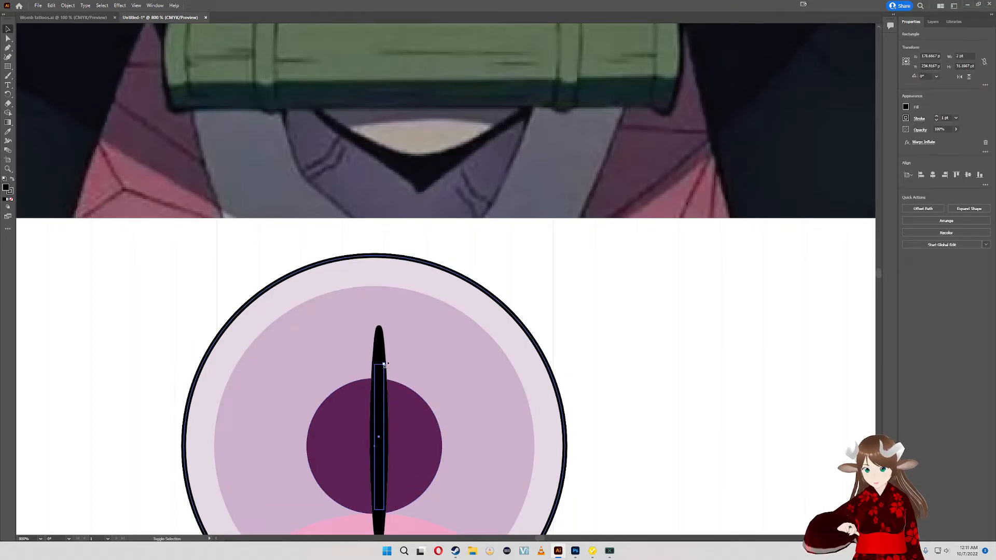
pyautogui.moveTo(384, 364); pyautogui.dragTo(381, 404)
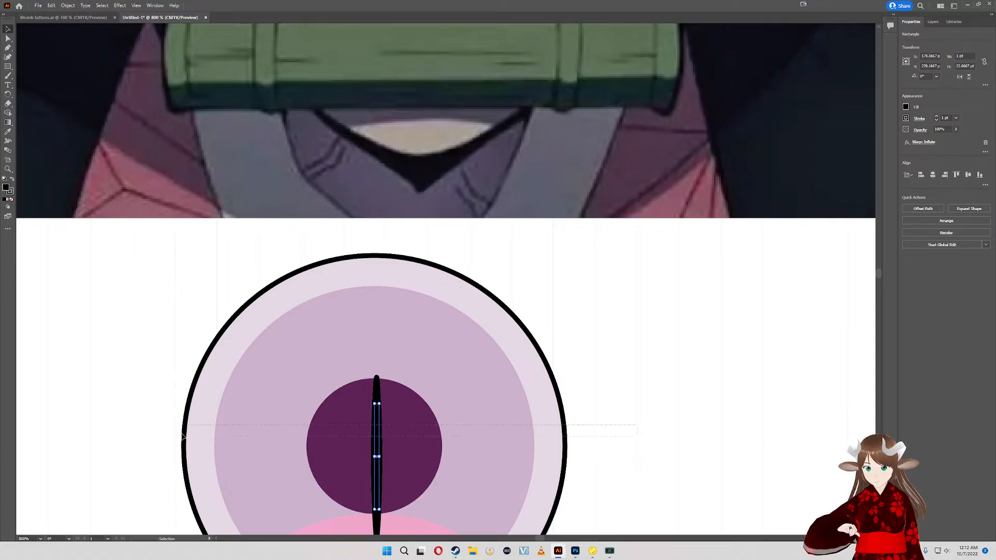
# - Align the shortened slit and all the eye shapes on their horizontal and vertical centers
pyautogui.hotkey('ctrl', 'a')
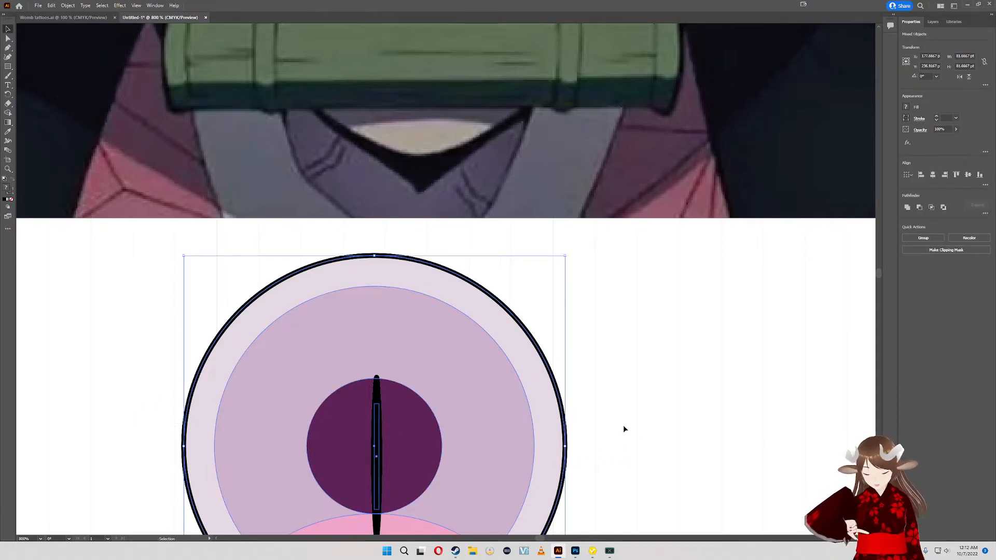
pyautogui.click(933, 175)
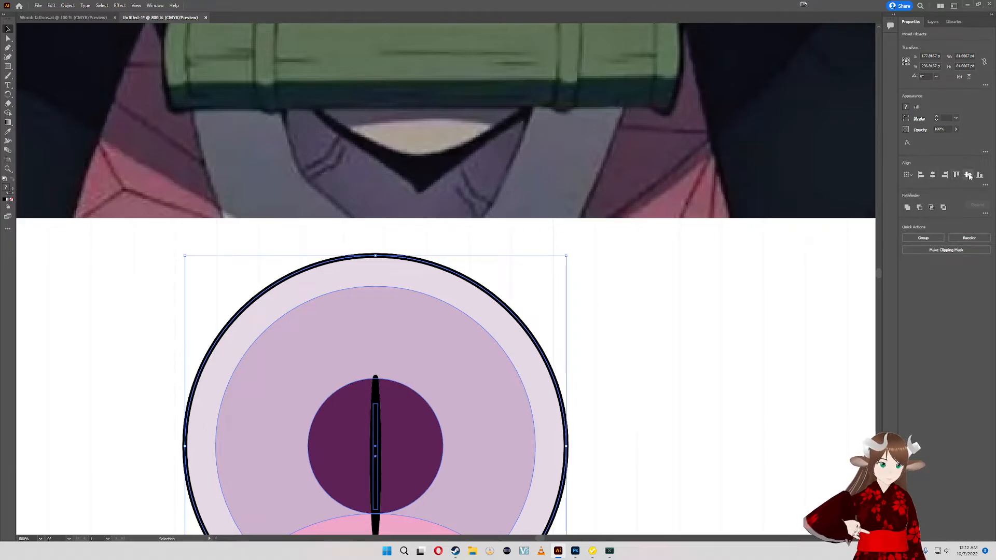
pyautogui.click(968, 175)
pyautogui.click(628, 441)
# - Enlarge the black slit's rectangle to about 1.7 pt wide and 25 pt tall
pyautogui.scroll(-4, 627, 442)
pyautogui.scroll(1, 652, 306)
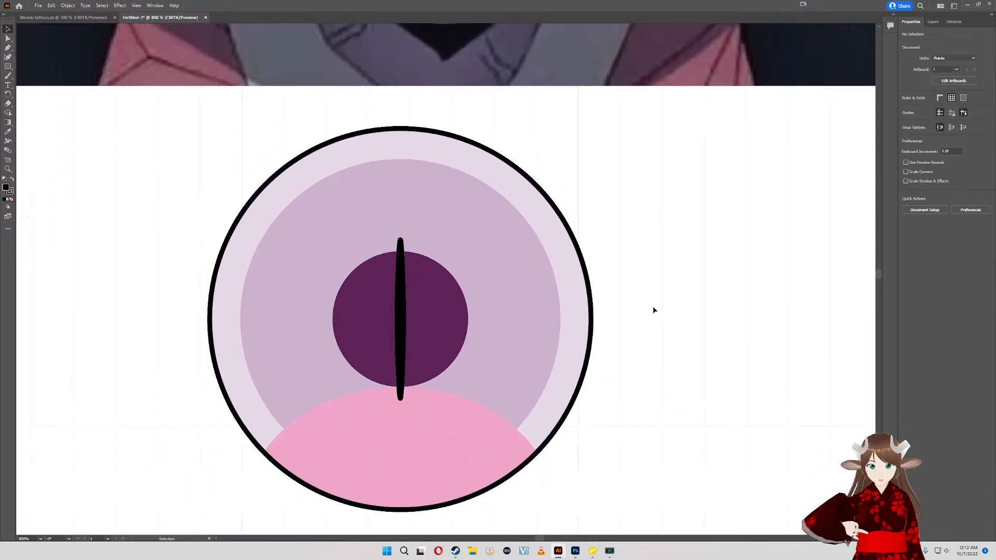
pyautogui.scroll(-2, 633, 296)
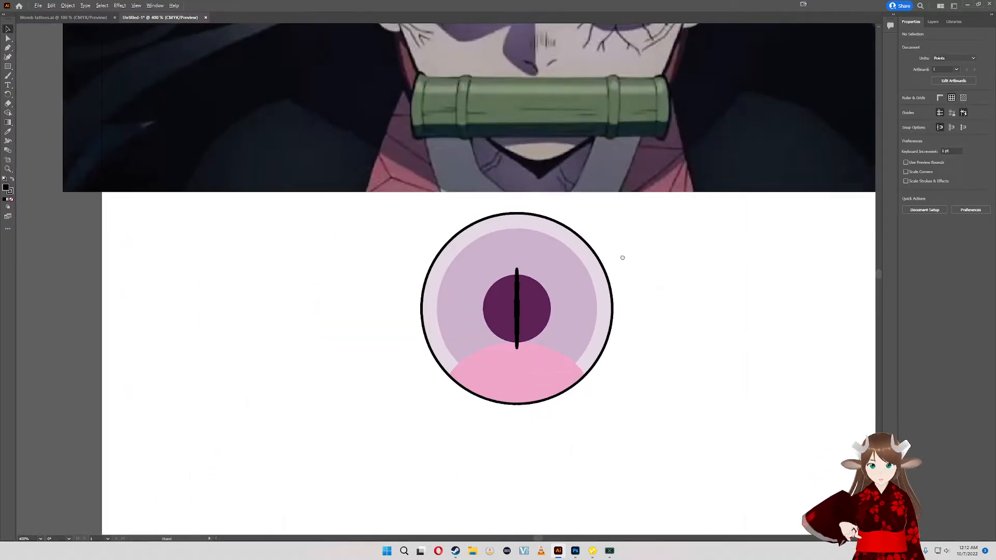
pyautogui.moveTo(620, 258); pyautogui.dragTo(584, 377)
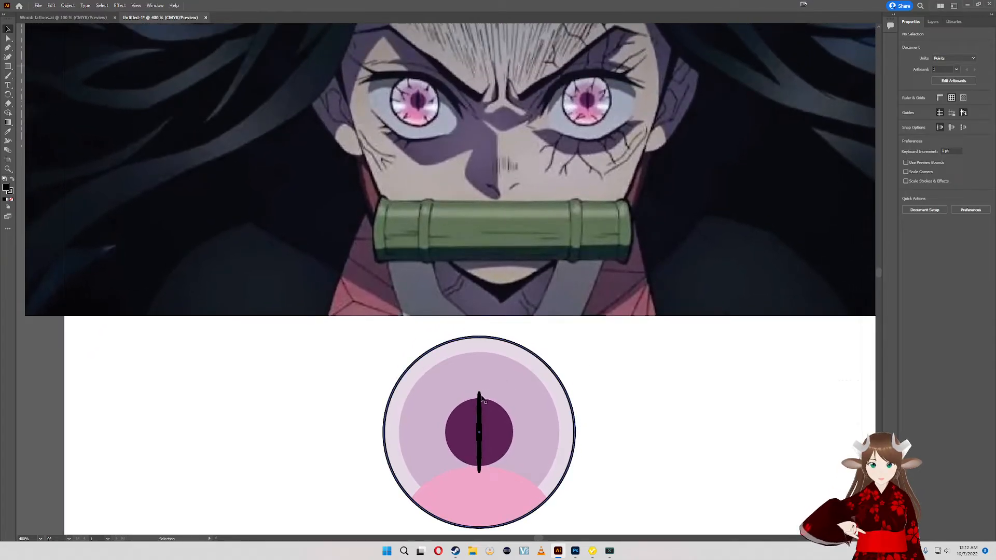
pyautogui.scroll(4, 480, 438)
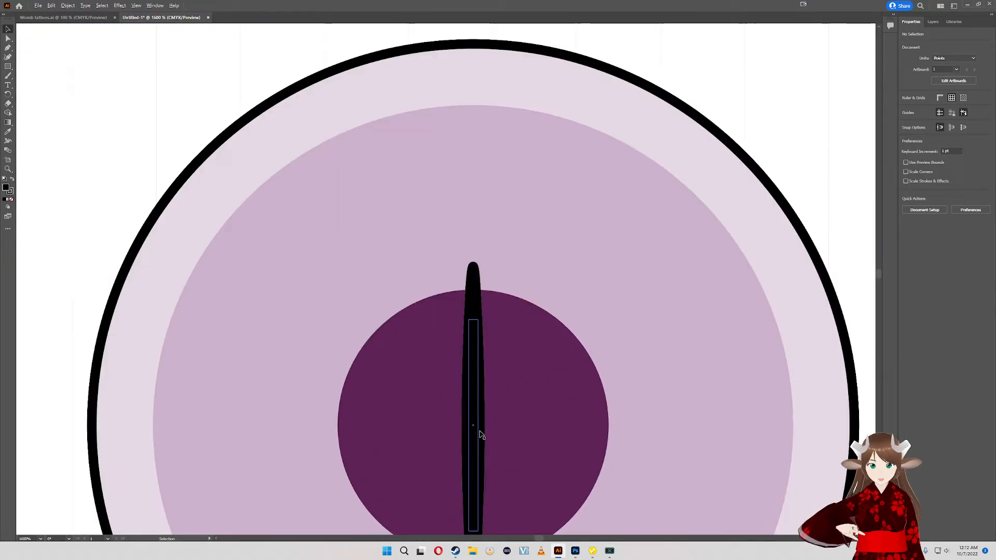
pyautogui.click(484, 345)
pyautogui.click(475, 368)
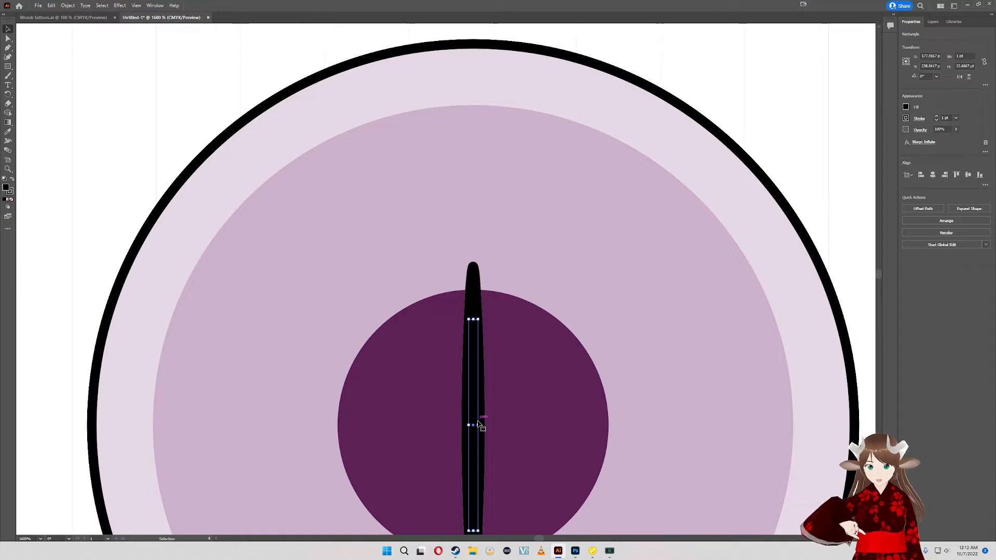
pyautogui.moveTo(479, 425); pyautogui.dragTo(485, 425)
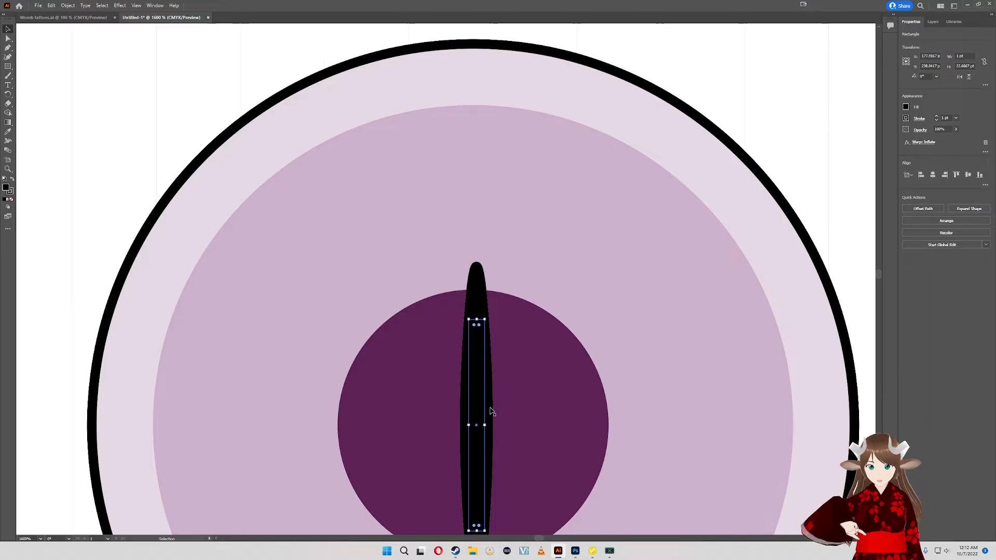
pyautogui.moveTo(477, 320); pyautogui.dragTo(476, 293)
# - Realign the enlarged slit with the other eye shapes on their horizontal and vertical centers
pyautogui.scroll(-2, 507, 306)
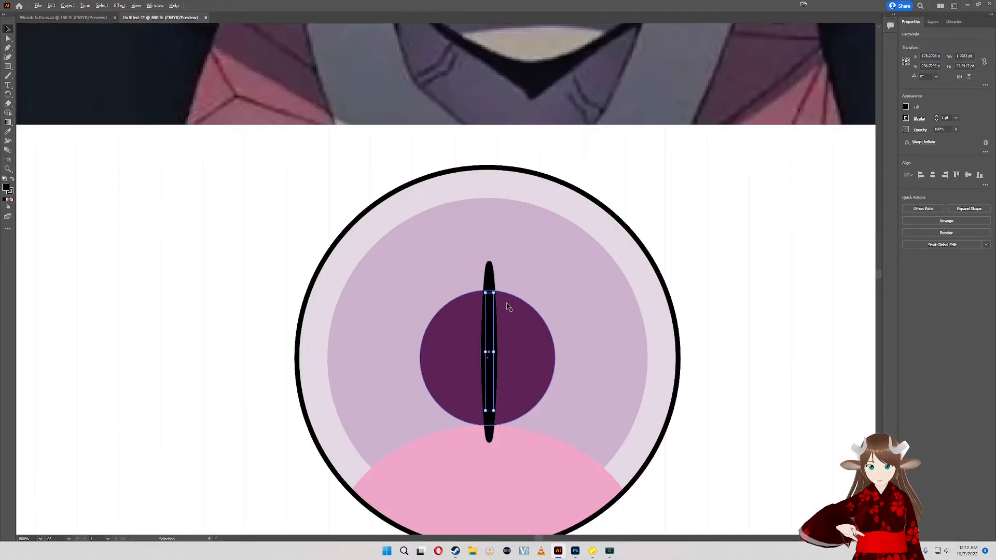
pyautogui.scroll(1, 509, 307)
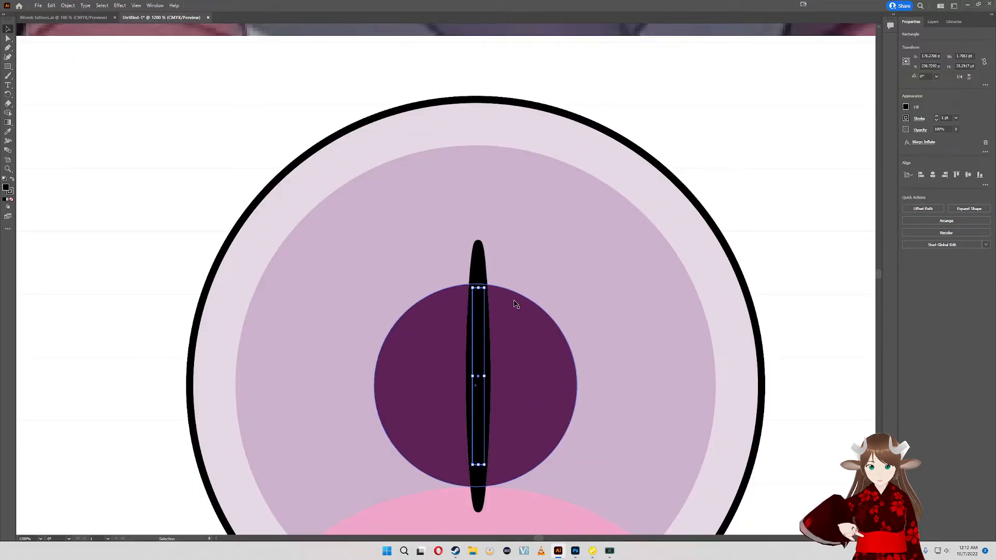
pyautogui.scroll(-1, 515, 305)
pyautogui.scroll(-2, 516, 307)
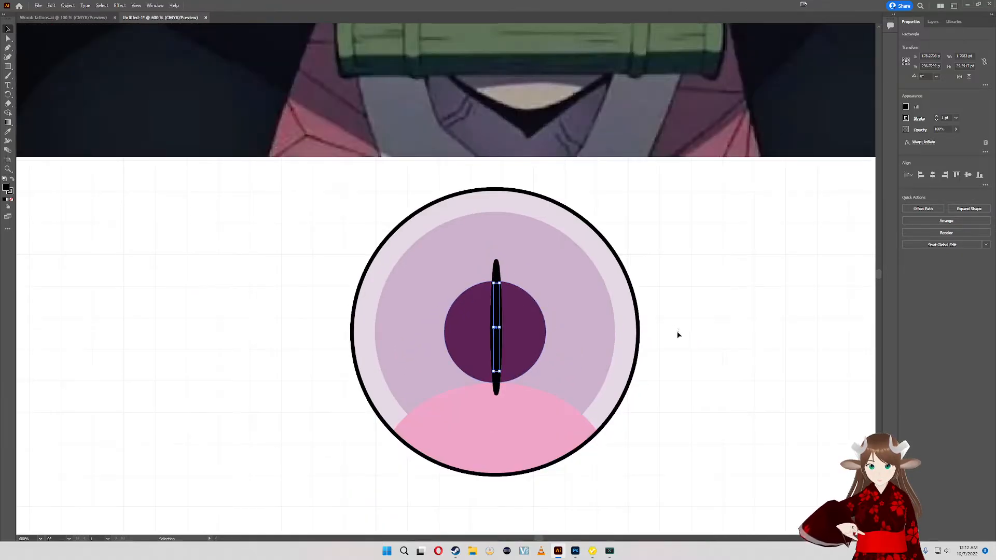
pyautogui.moveTo(678, 335); pyautogui.dragTo(280, 318)
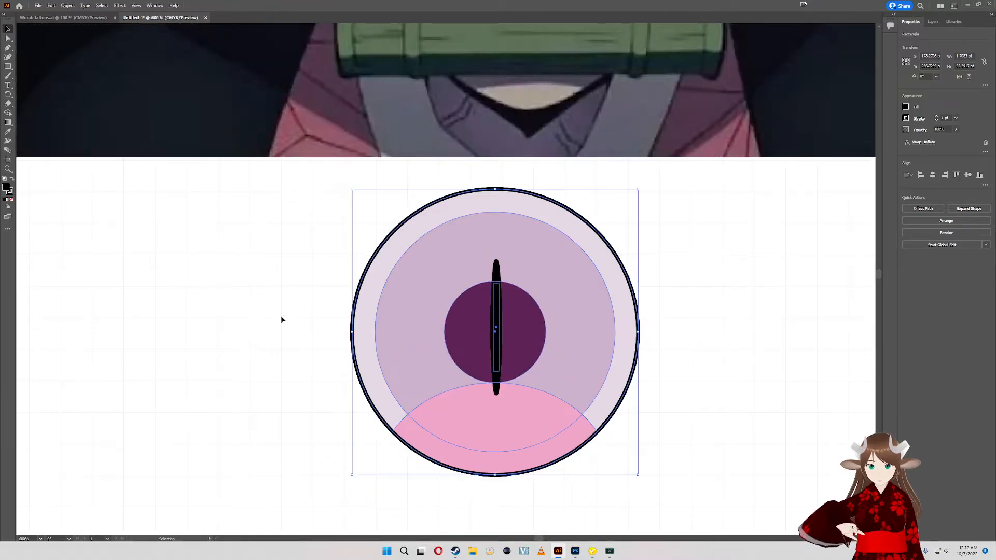
pyautogui.click(933, 175)
pyautogui.click(968, 175)
pyautogui.click(667, 292)
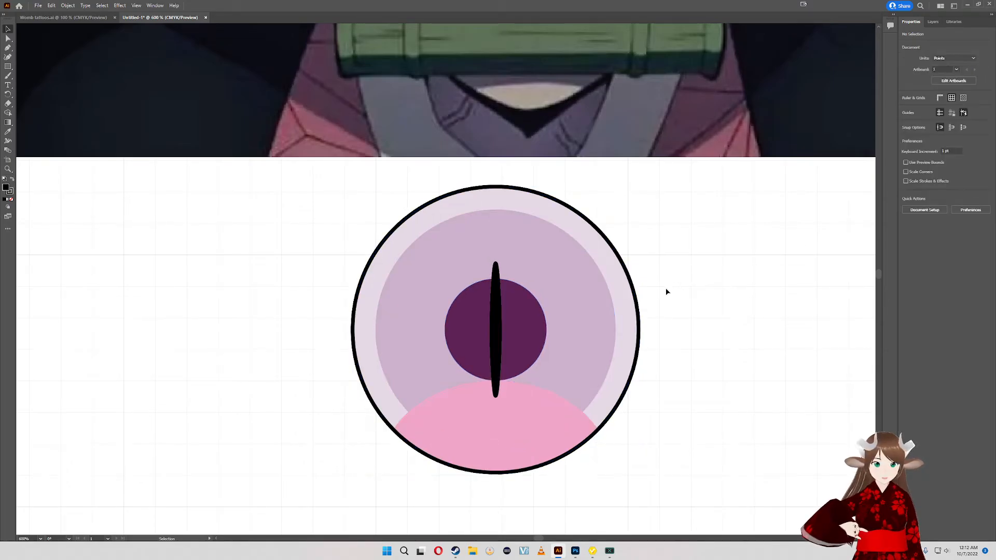
# - Compare the slit with the pupils in the reference image and narrow its rectangle to about 1.4 pt
pyautogui.moveTo(668, 291); pyautogui.dragTo(685, 402)
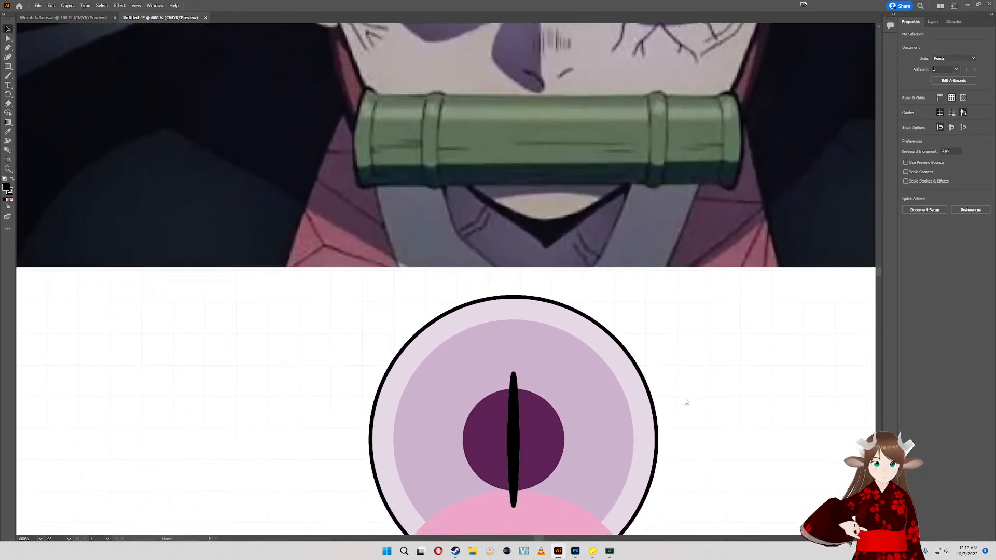
pyautogui.scroll(-4, 685, 402)
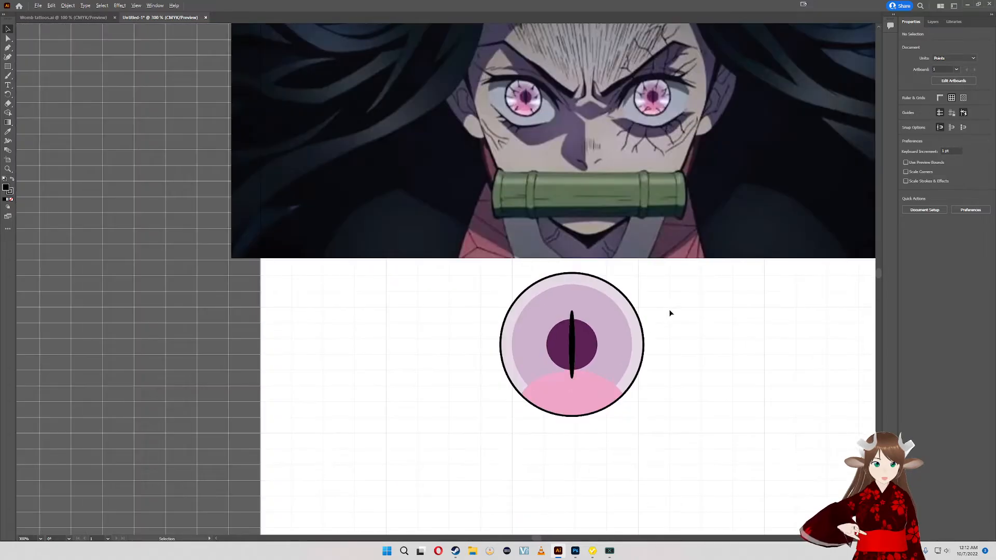
pyautogui.moveTo(669, 313); pyautogui.dragTo(581, 381)
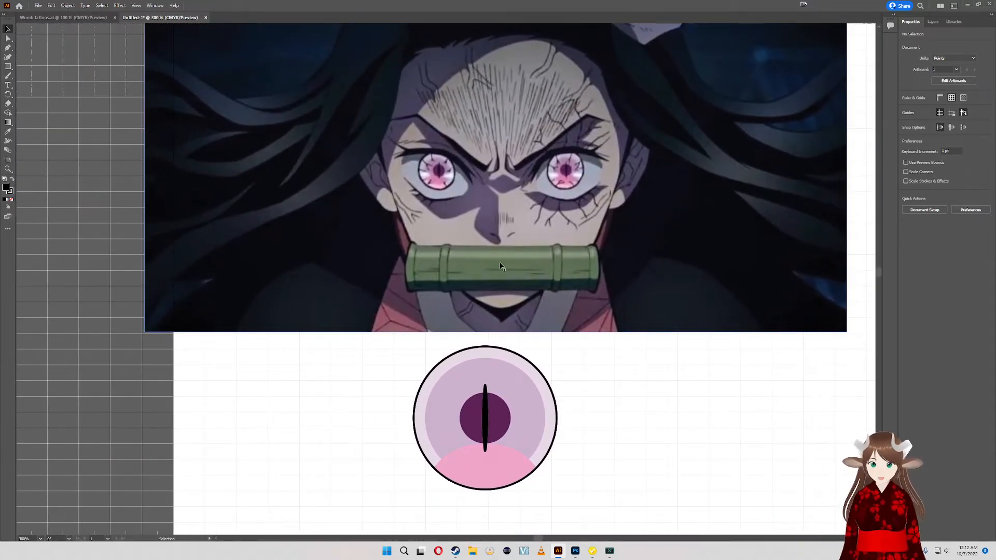
pyautogui.moveTo(537, 414); pyautogui.dragTo(488, 418)
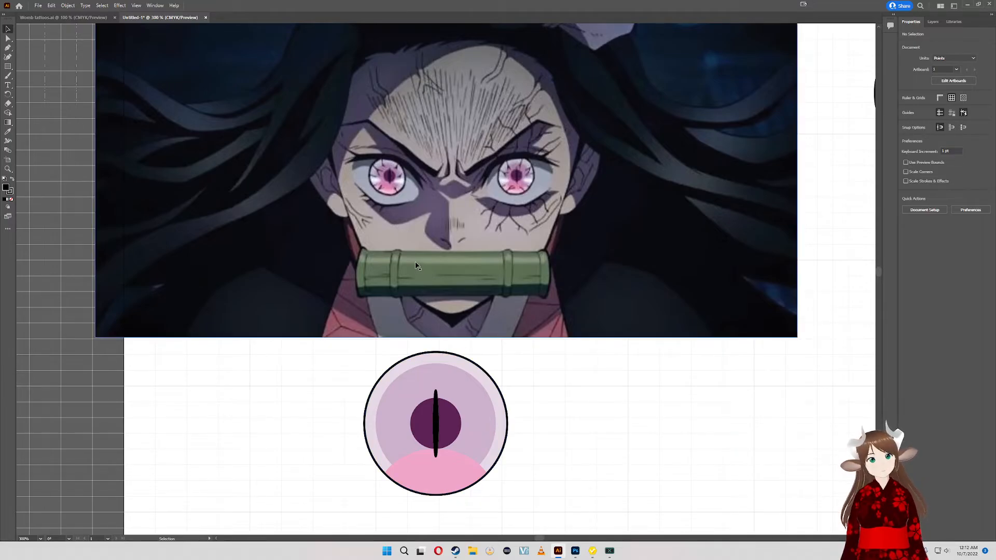
pyautogui.click(437, 423)
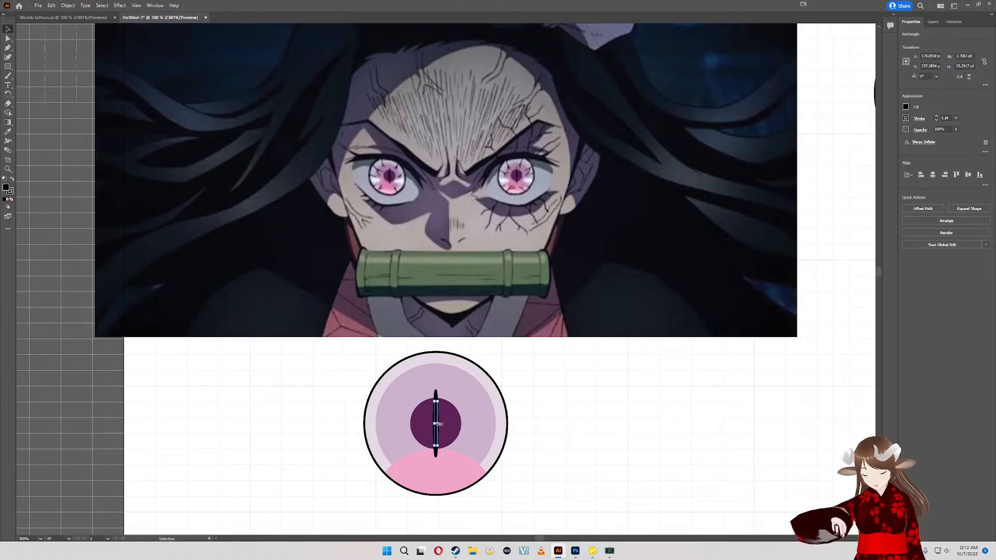
pyautogui.scroll(4, 439, 424)
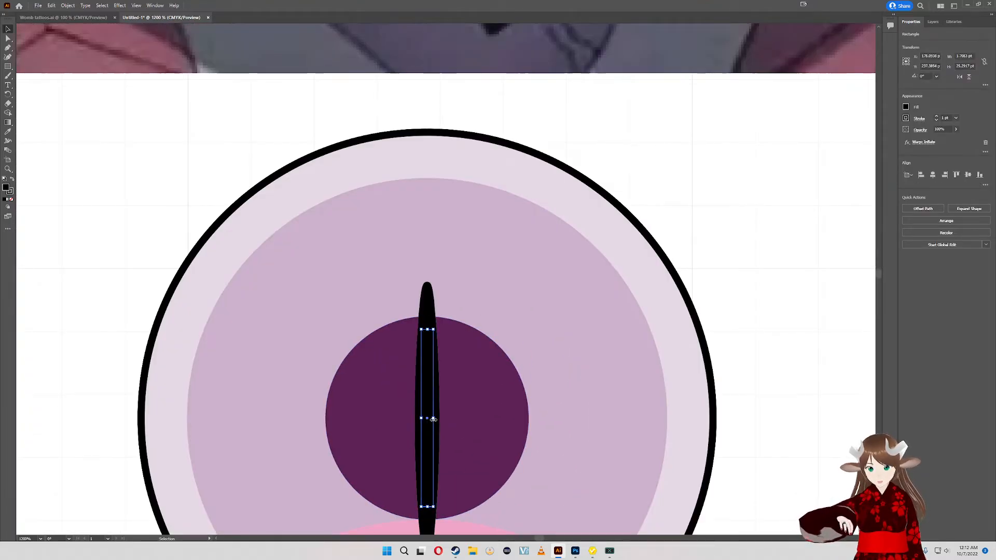
pyautogui.moveTo(433, 420); pyautogui.dragTo(432, 417)
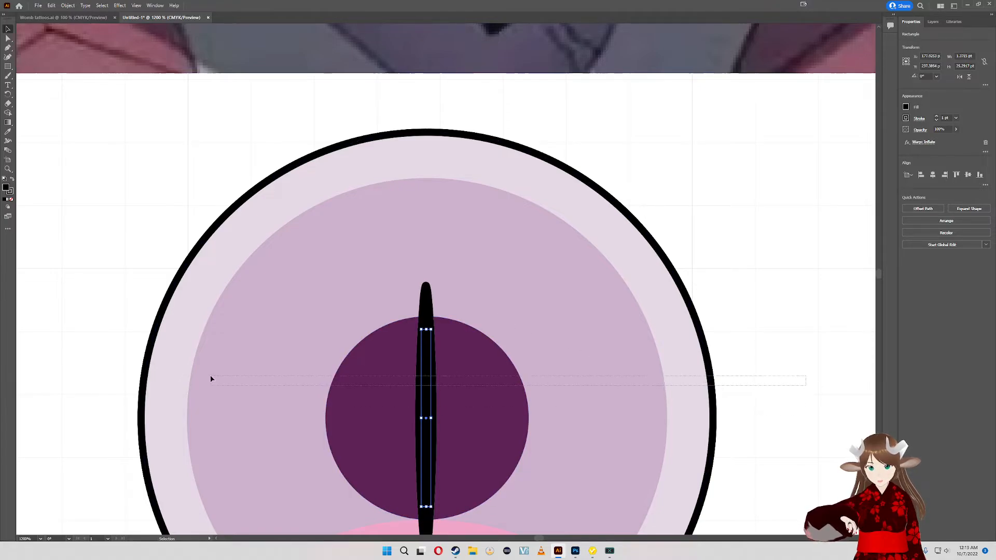
# - Realign the narrowed slit and all the eye shapes on their horizontal and vertical centers
pyautogui.moveTo(55, 329); pyautogui.dragTo(55, 329)
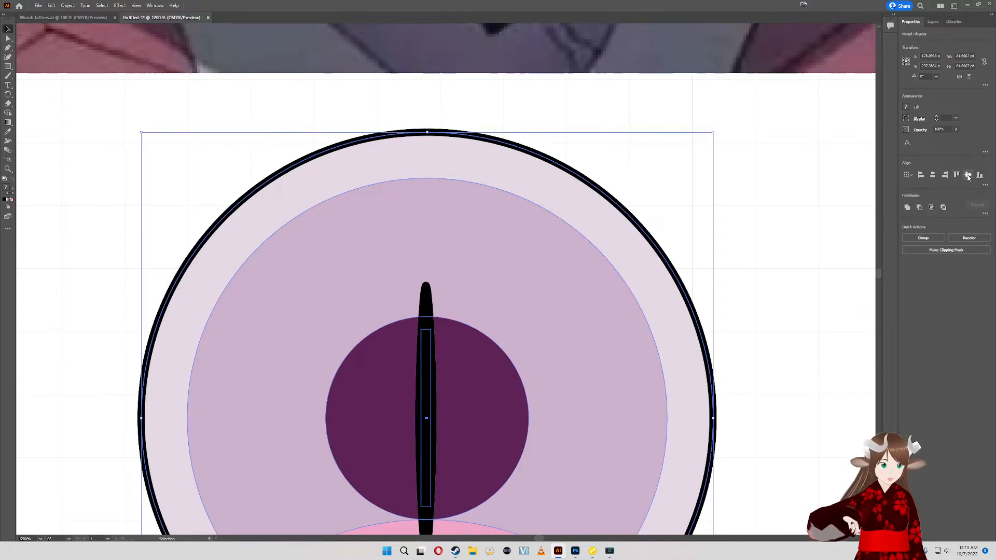
pyautogui.click(932, 176)
pyautogui.click(743, 266)
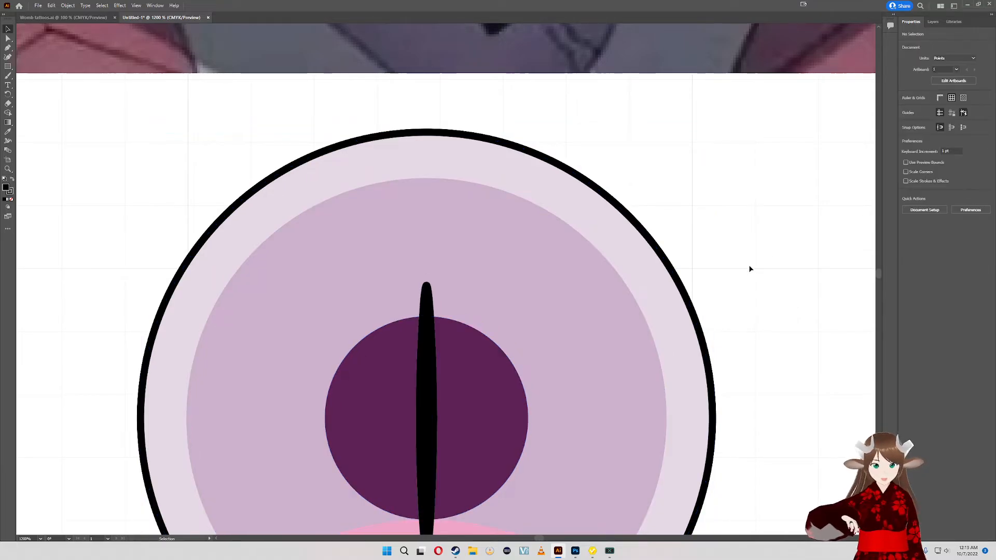
# - Ungroup the eye artwork below the reference image and scale all its shapes down proportionally to about 29 pt wide
pyautogui.moveTo(749, 269); pyautogui.dragTo(721, 416)
pyautogui.scroll(-4, 722, 394)
pyautogui.scroll(-1, 721, 396)
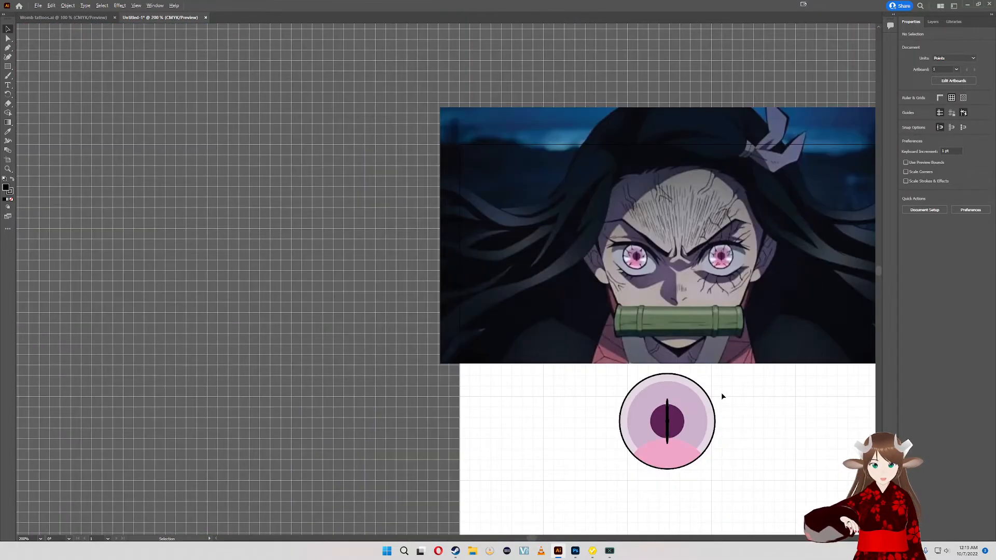
pyautogui.click(689, 399)
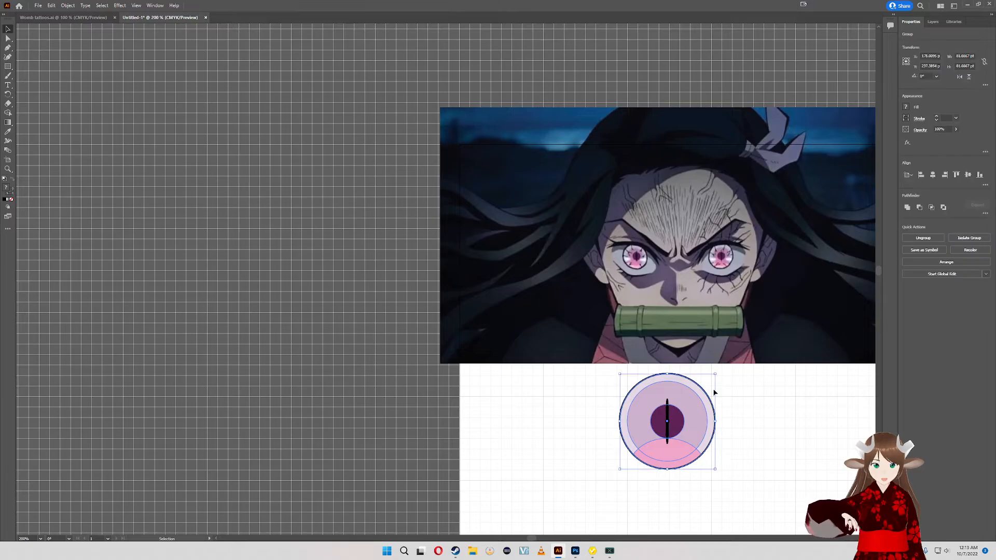
pyautogui.hotkey('ctrl', 'shift', 'g')
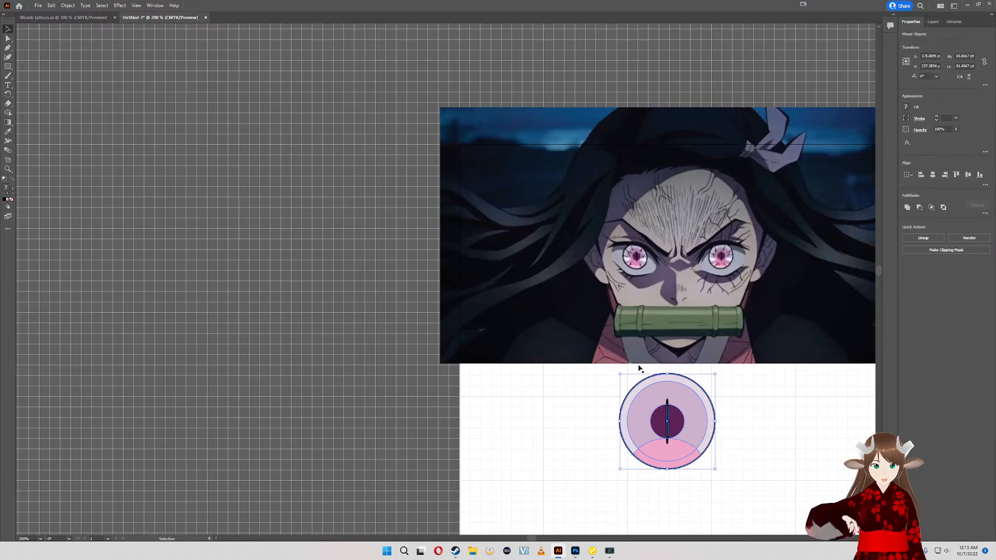
pyautogui.moveTo(715, 373); pyautogui.dragTo(657, 413)
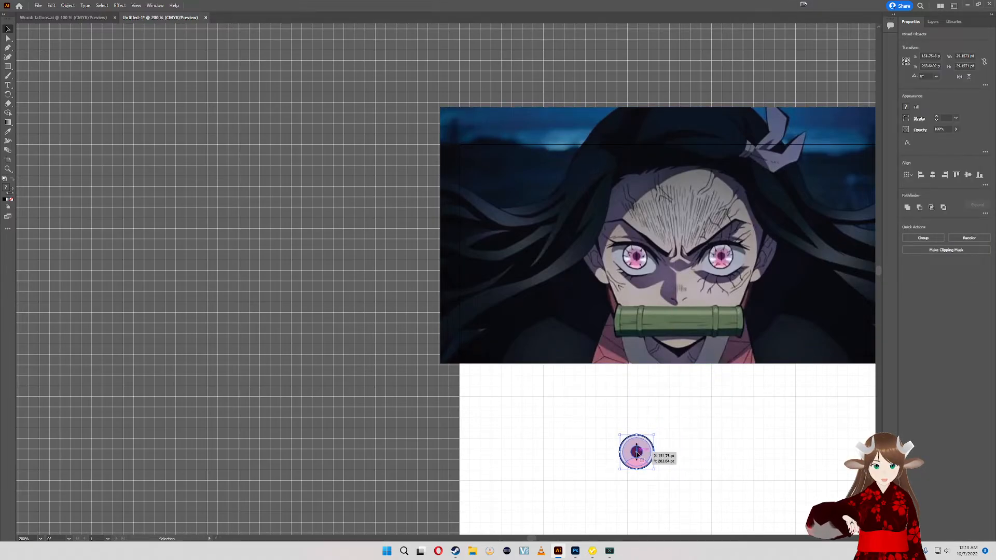
# - Try placing the eye shapes over the character's eye in the reference image, scaled to about 21.5 pt wide to match its iris
pyautogui.moveTo(658, 455); pyautogui.dragTo(659, 263)
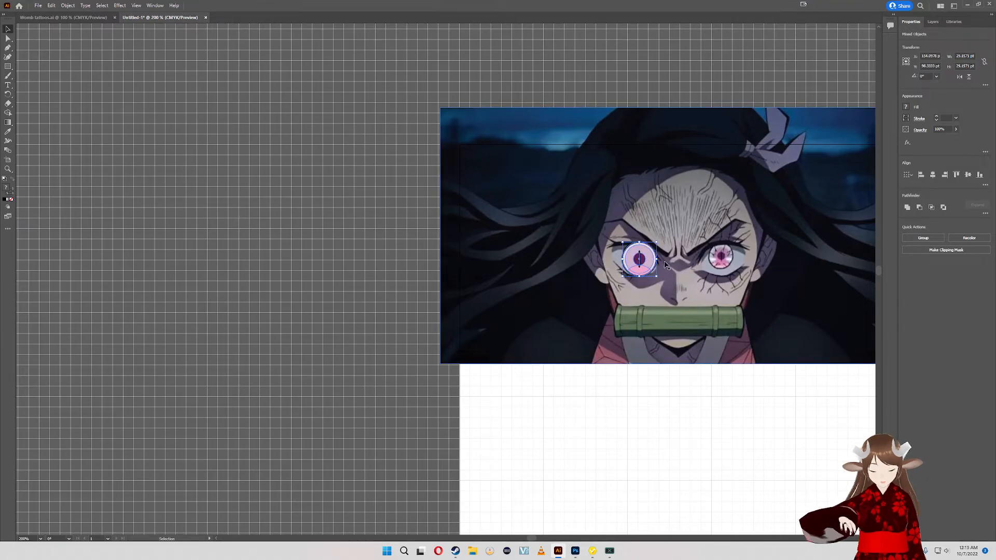
pyautogui.scroll(5, 660, 259)
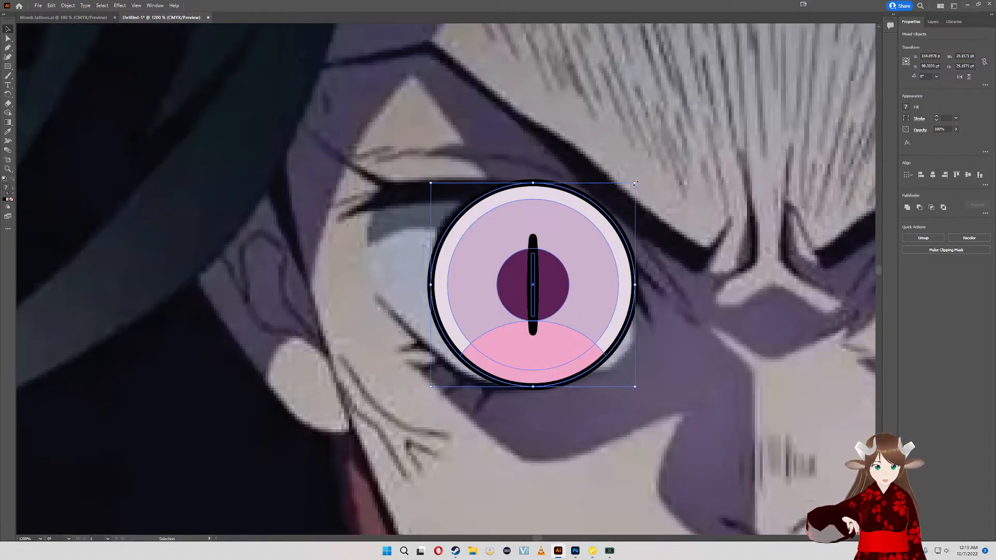
pyautogui.moveTo(635, 183); pyautogui.dragTo(564, 236)
pyautogui.moveTo(526, 298); pyautogui.dragTo(530, 241)
pyautogui.moveTo(571, 330); pyautogui.dragTo(588, 348)
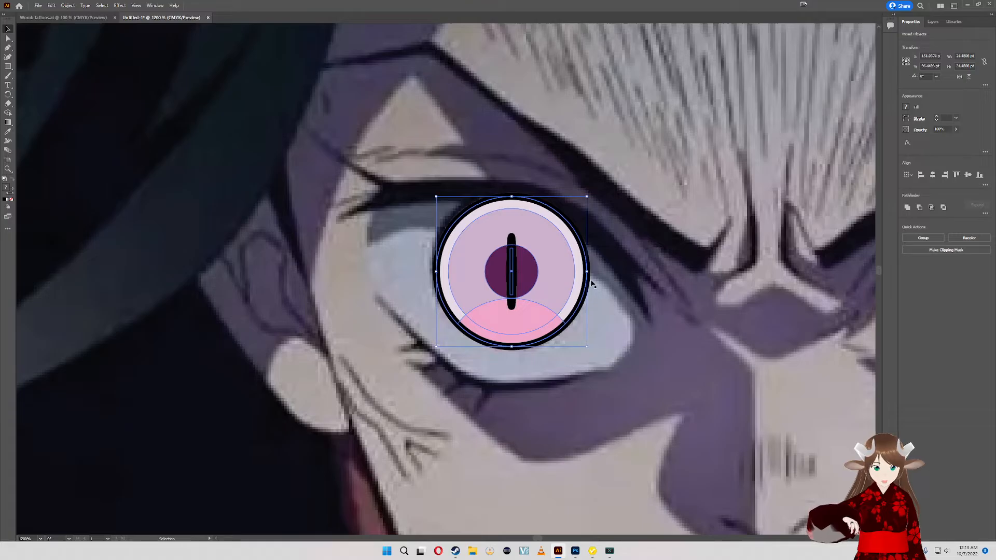
# - Group the overlaid eye shapes, move the circles away from the black slit and delete them
pyautogui.hotkey('ctrl', 'g')
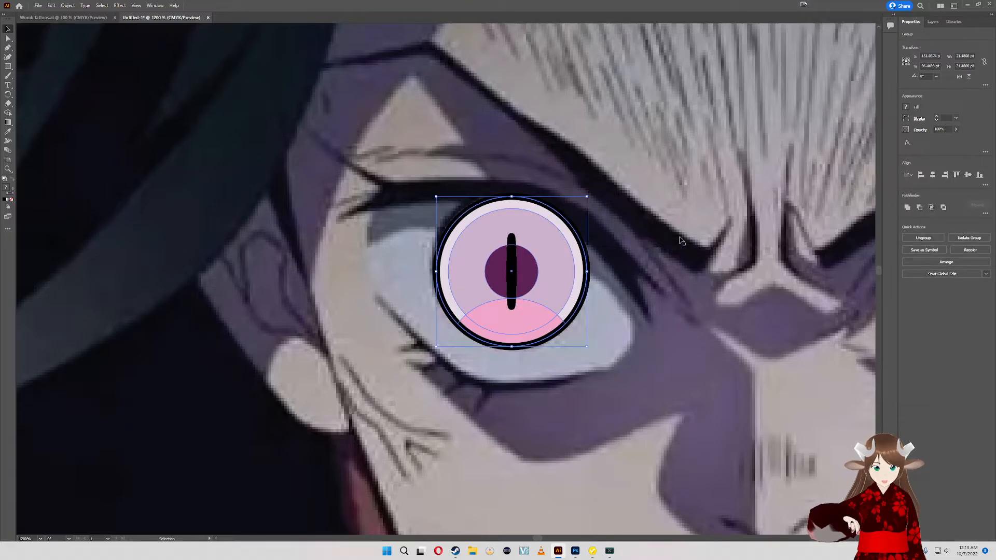
pyautogui.moveTo(574, 255); pyautogui.dragTo(739, 186)
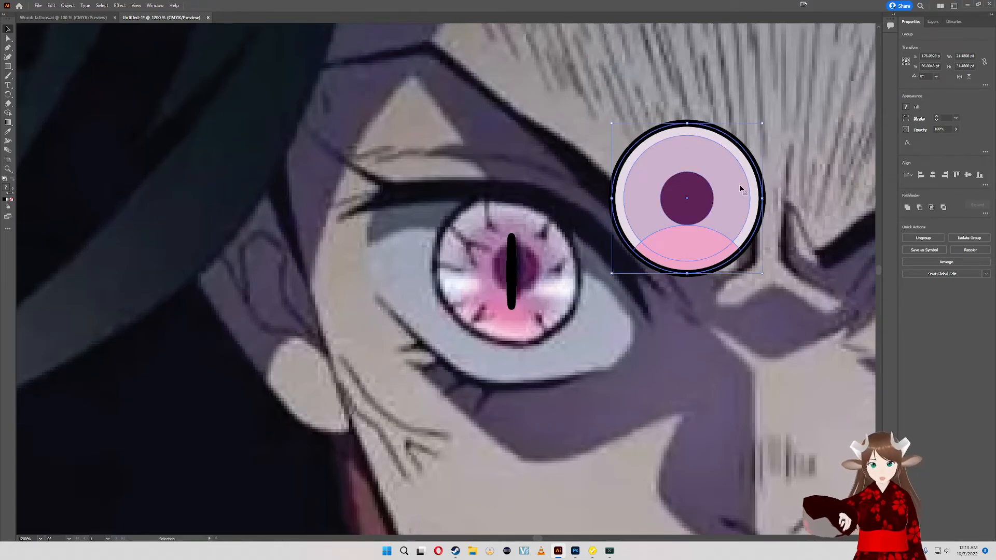
pyautogui.press('Delete')
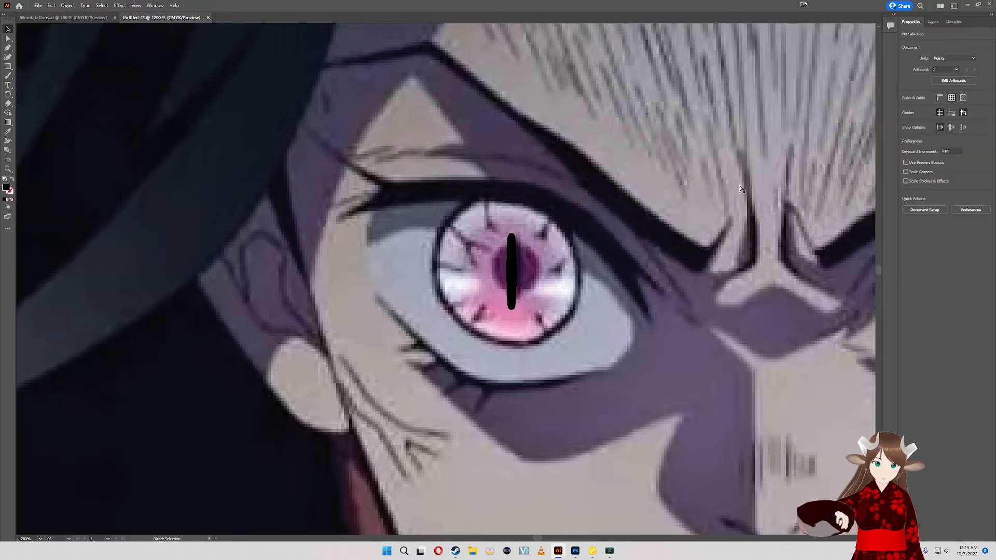
# - Undo the deletion, grouping and resizing so the eye shapes return to the blank artboard below the reference image
pyautogui.hotkey('ctrl', 'z')
pyautogui.hotkey('ctrl', 'z')
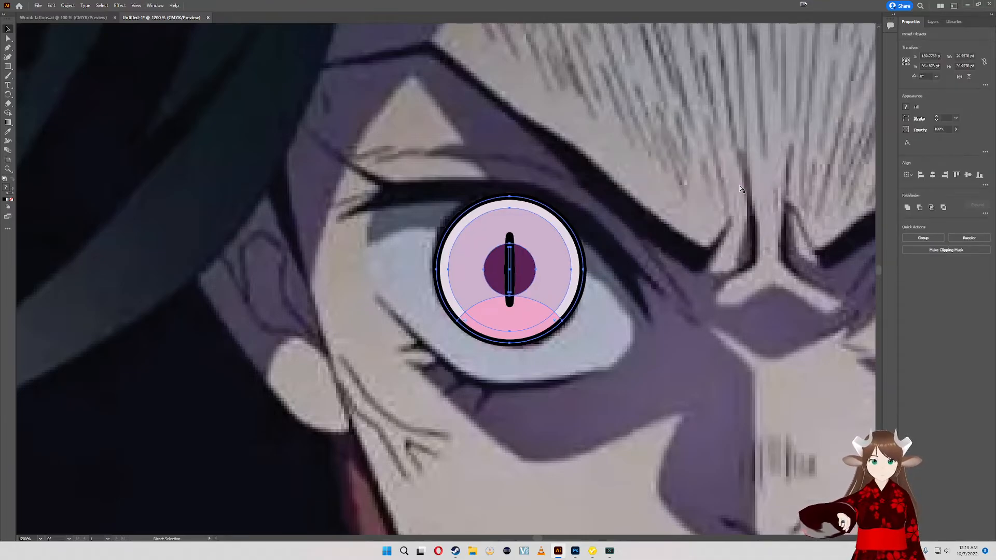
pyautogui.hotkey('ctrl', 'z')
pyautogui.hotkey('ctrl', 'z')
pyautogui.hotkey('ctrl', 'z')
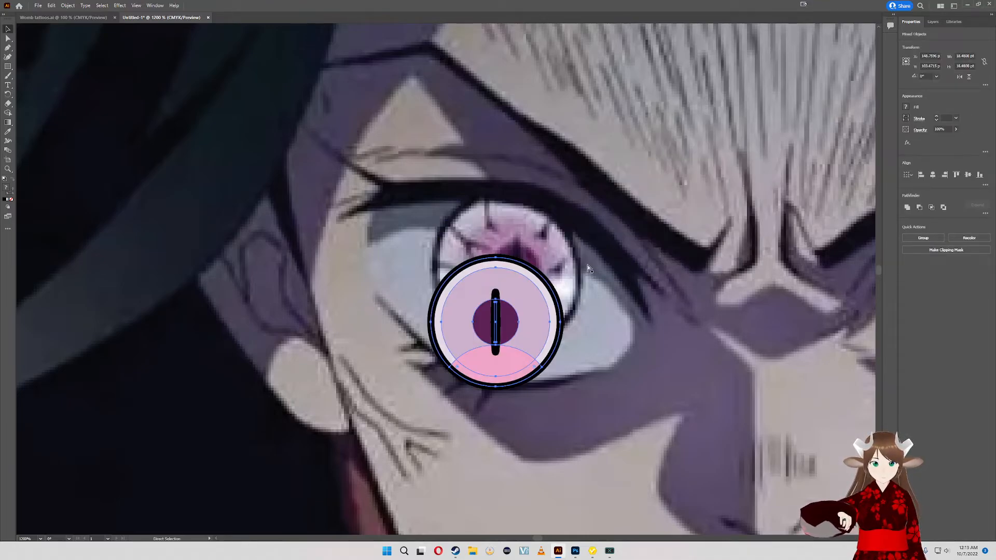
pyautogui.scroll(-15, 555, 327)
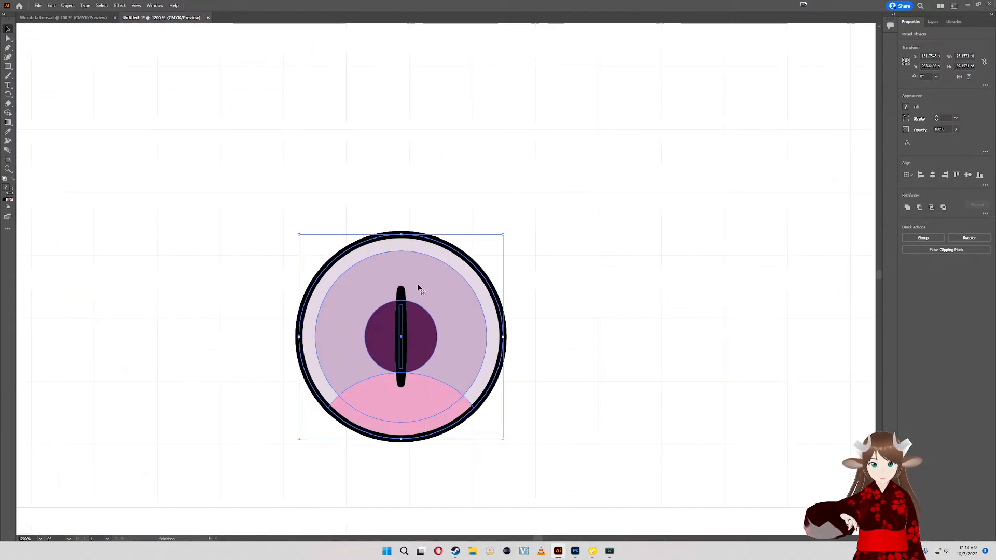
# - Select only the black slit and try to reshape it by moving its upper-right corner point outward
pyautogui.scroll(4, 402, 314)
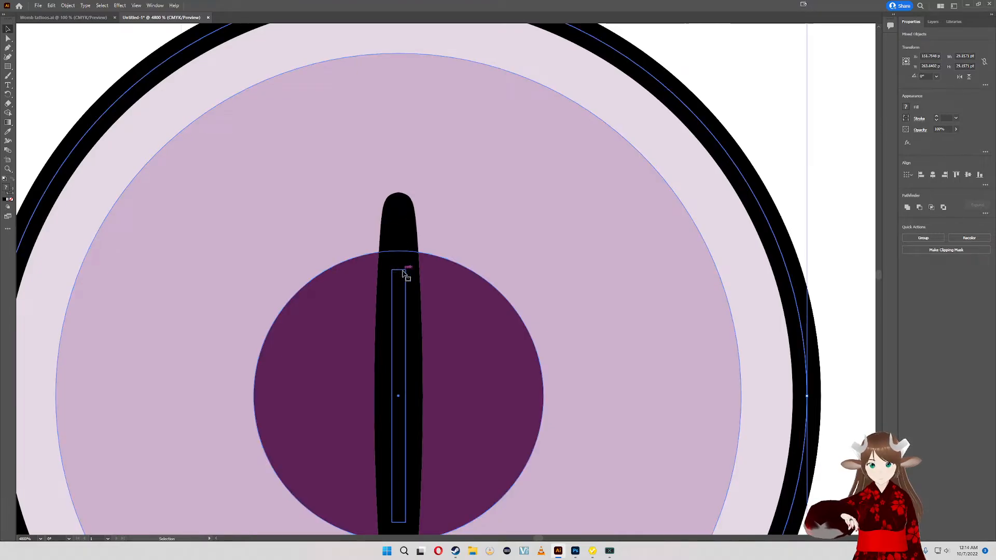
pyautogui.press('a')
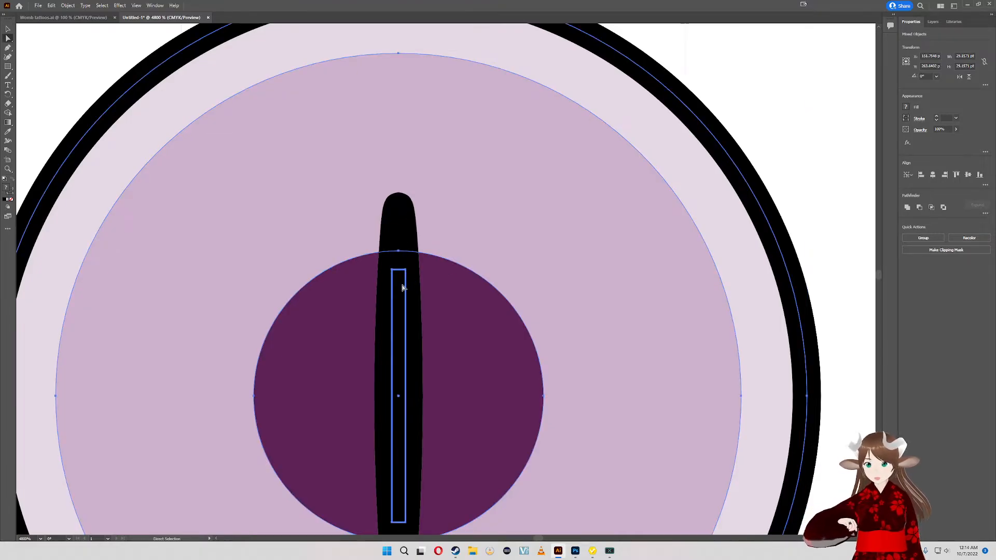
pyautogui.click(781, 190)
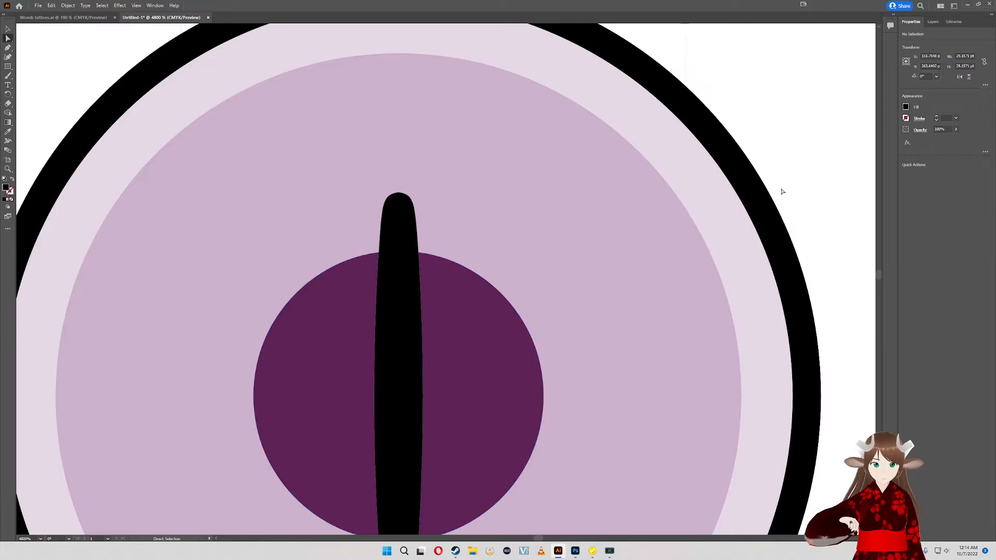
pyautogui.click(395, 341)
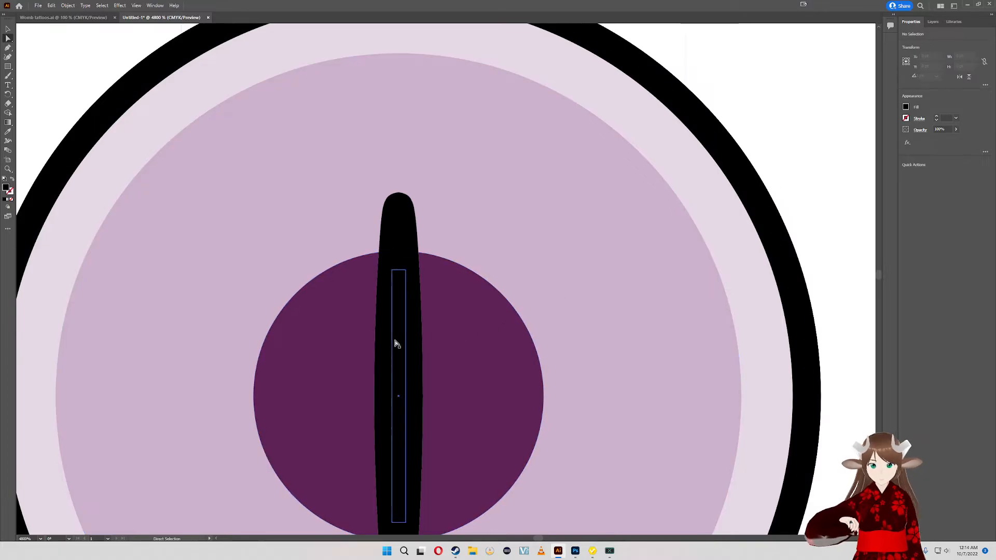
pyautogui.click(406, 269)
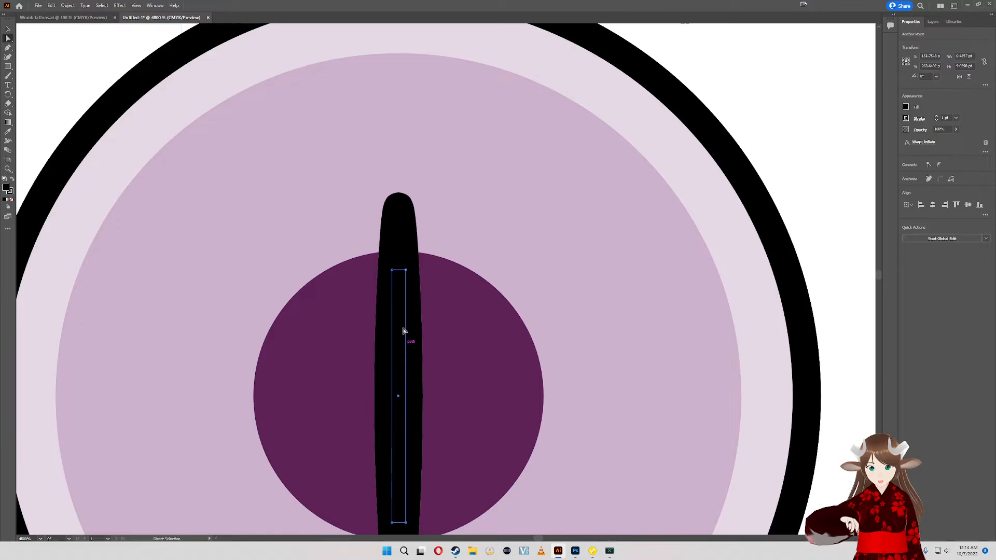
pyautogui.click(406, 270)
pyautogui.moveTo(406, 270); pyautogui.dragTo(415, 268)
pyautogui.hotkey('ctrl', 'z')
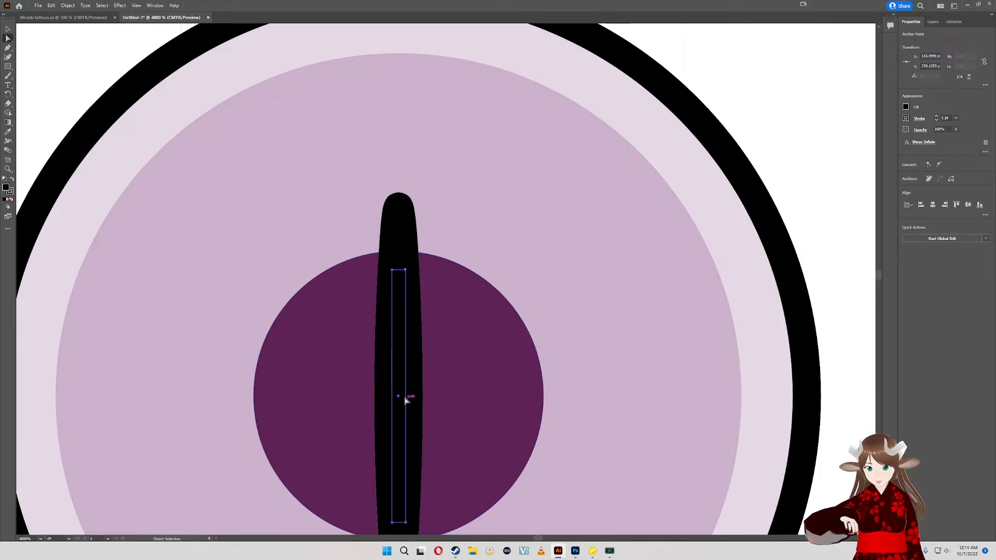
# - Widen the slit's rectangle to about 1.07 pt and try rounding its upper corners
pyautogui.press('v')
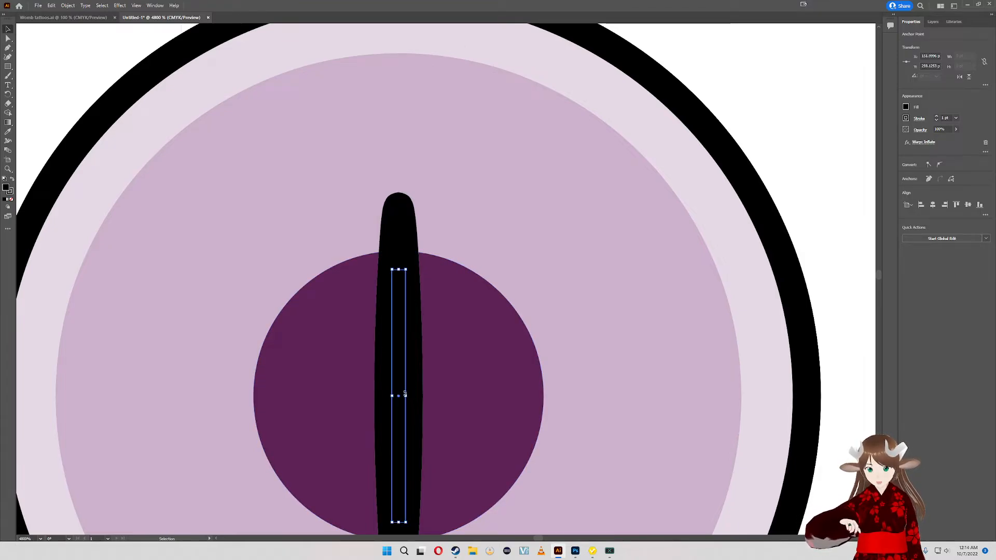
pyautogui.moveTo(406, 396); pyautogui.dragTo(422, 397)
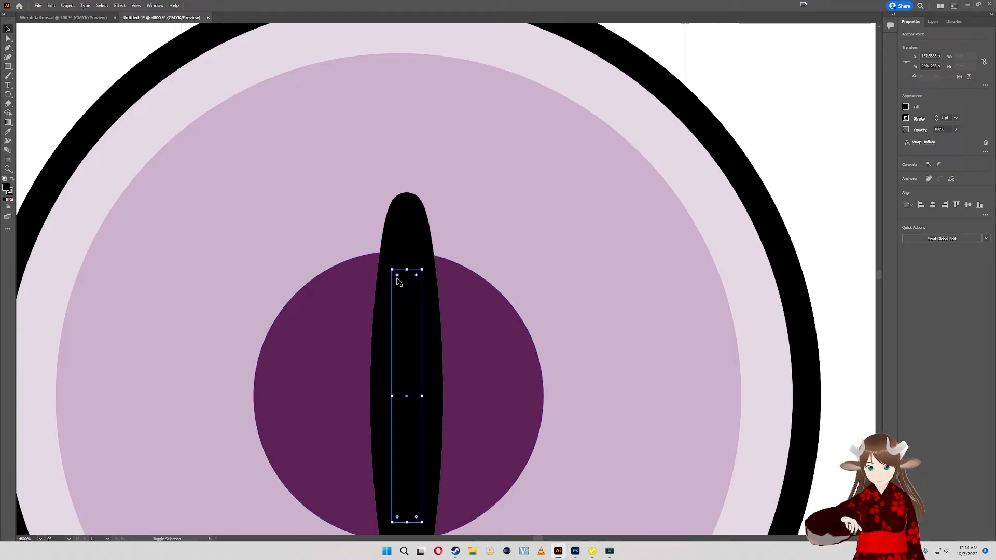
pyautogui.moveTo(397, 276); pyautogui.dragTo(424, 326)
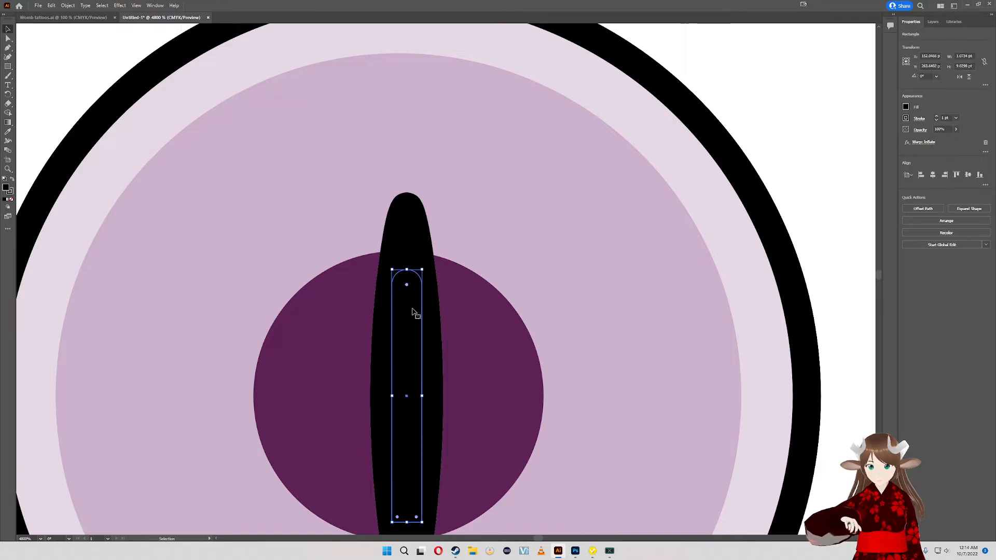
pyautogui.hotkey('ctrl', 'z')
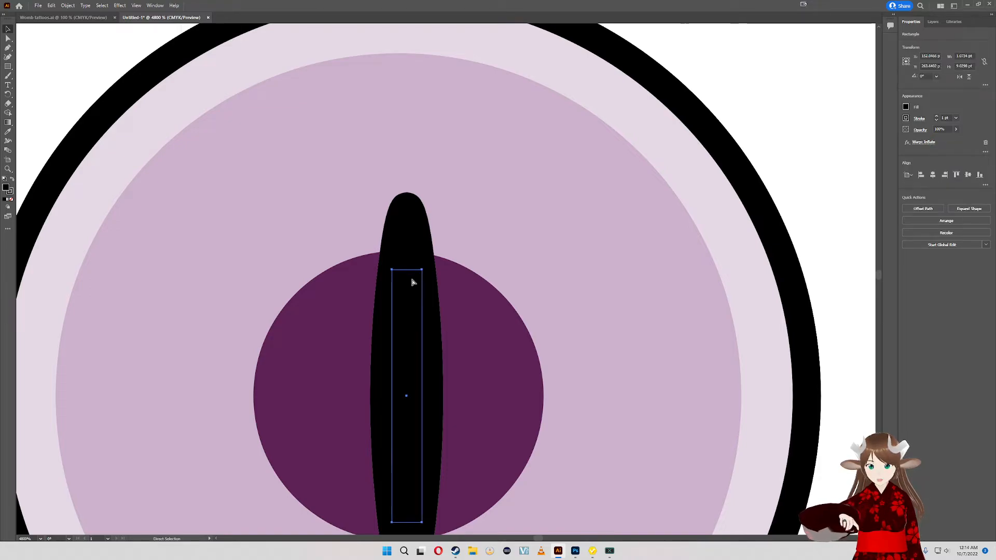
# - Resize the slit's rectangle to about 0.98 pt wide and 8.2 pt tall
pyautogui.scroll(-3, 438, 162)
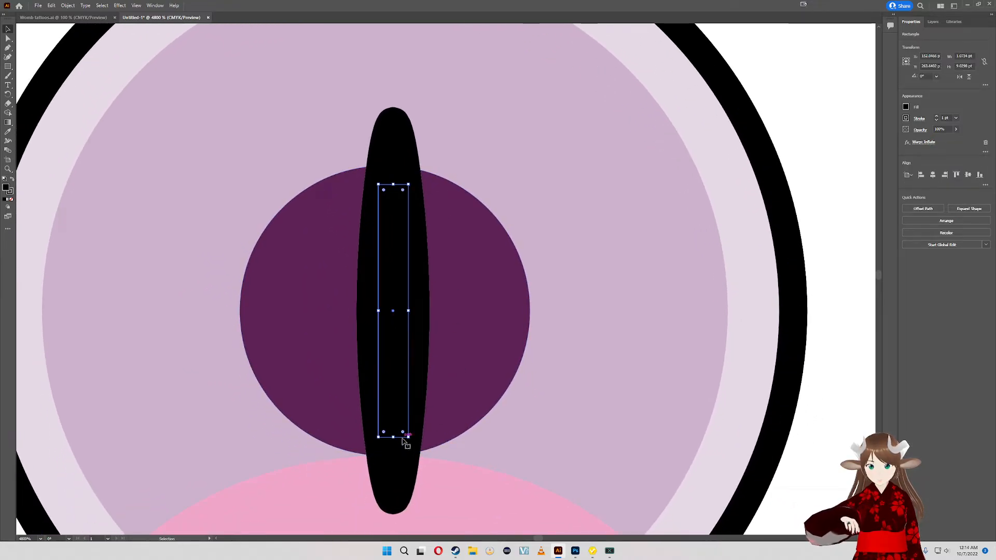
pyautogui.scroll(2, 452, 334)
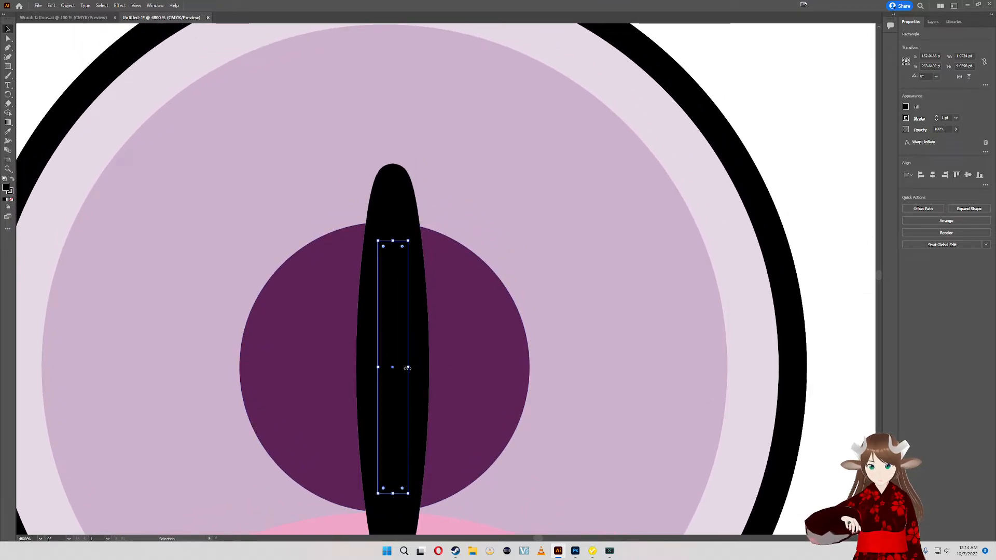
pyautogui.moveTo(409, 368); pyautogui.dragTo(409, 368)
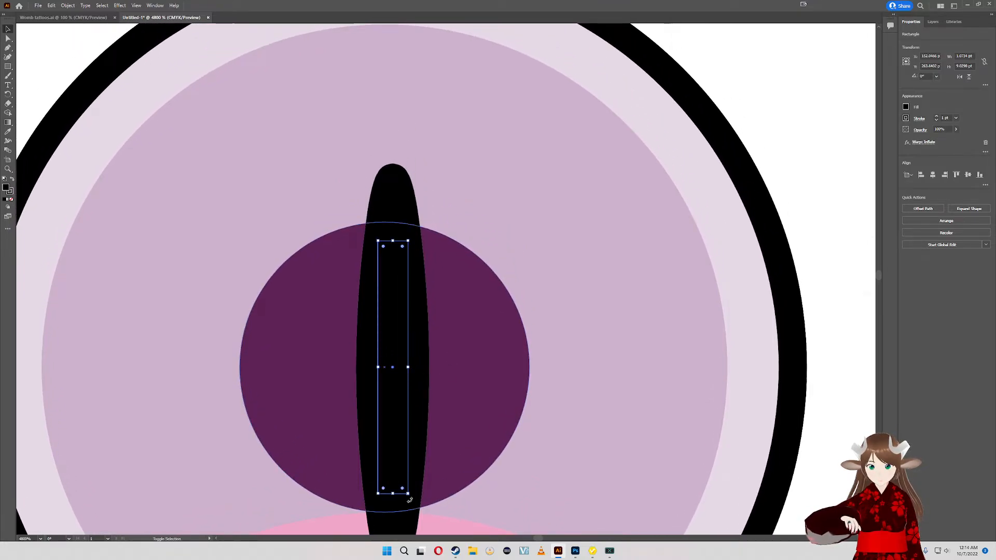
pyautogui.moveTo(408, 492); pyautogui.dragTo(405, 470)
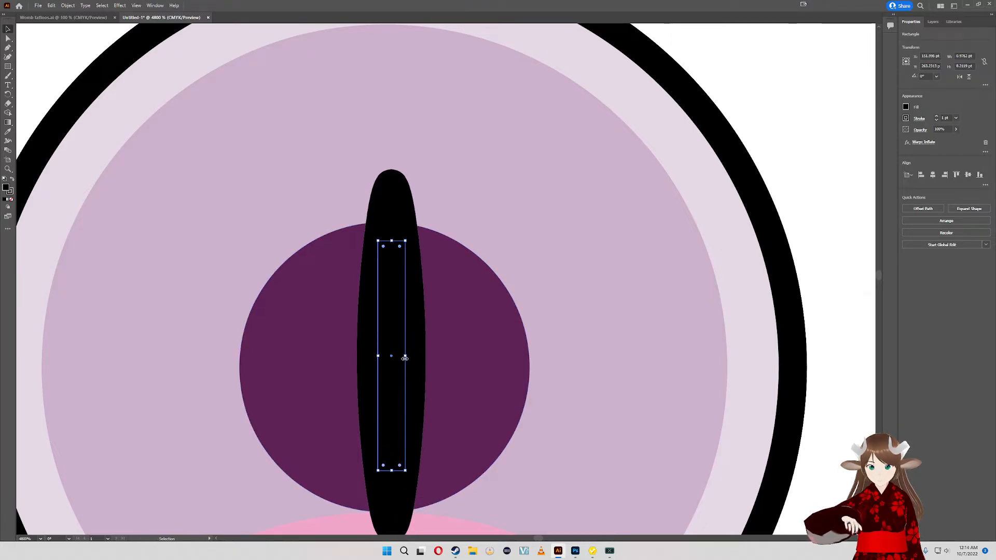
# - Try collapsing the slit's rectangle to zero width, and undo that change
pyautogui.moveTo(405, 358); pyautogui.dragTo(378, 360)
pyautogui.scroll(-2, 424, 334)
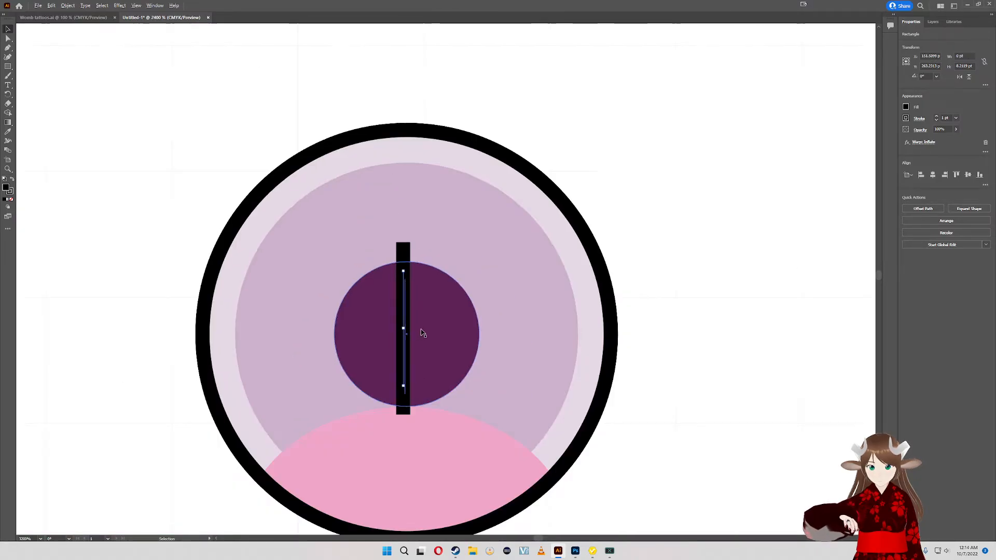
pyautogui.scroll(1, 423, 333)
pyautogui.hotkey('ctrl', 'z')
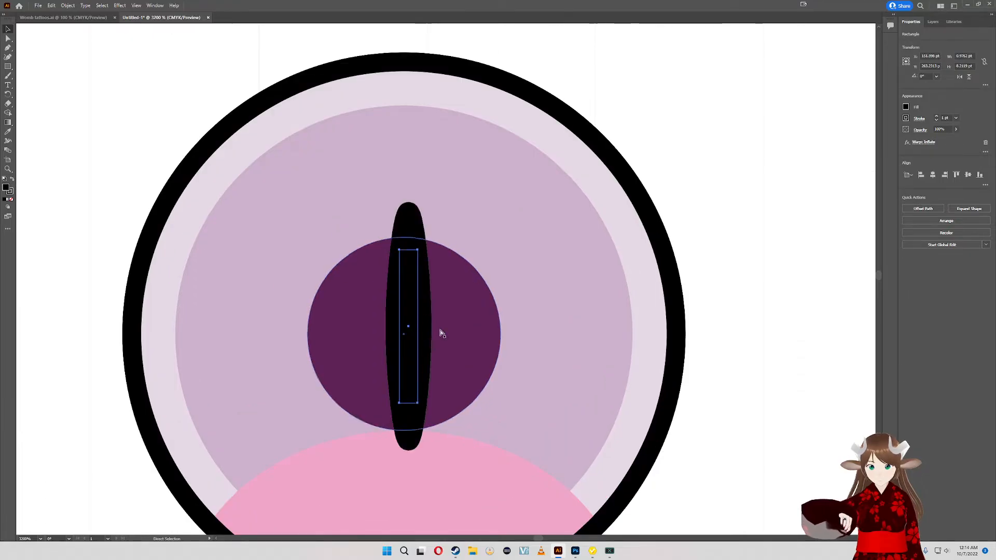
# - Try the Bulge and Shell Upper warp styles on the slit, and apply Fish with 0% horizontal distortion
pyautogui.click(924, 141)
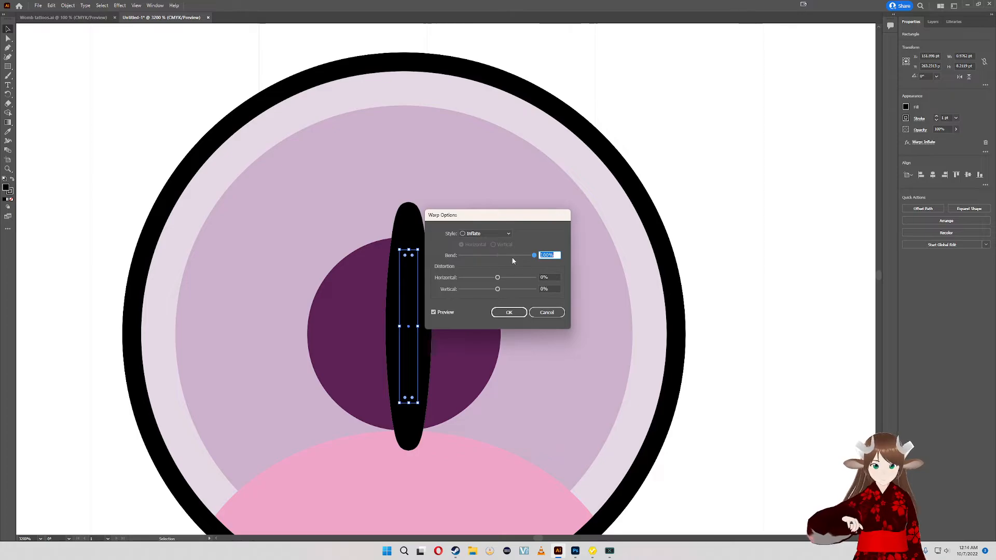
pyautogui.click(509, 234)
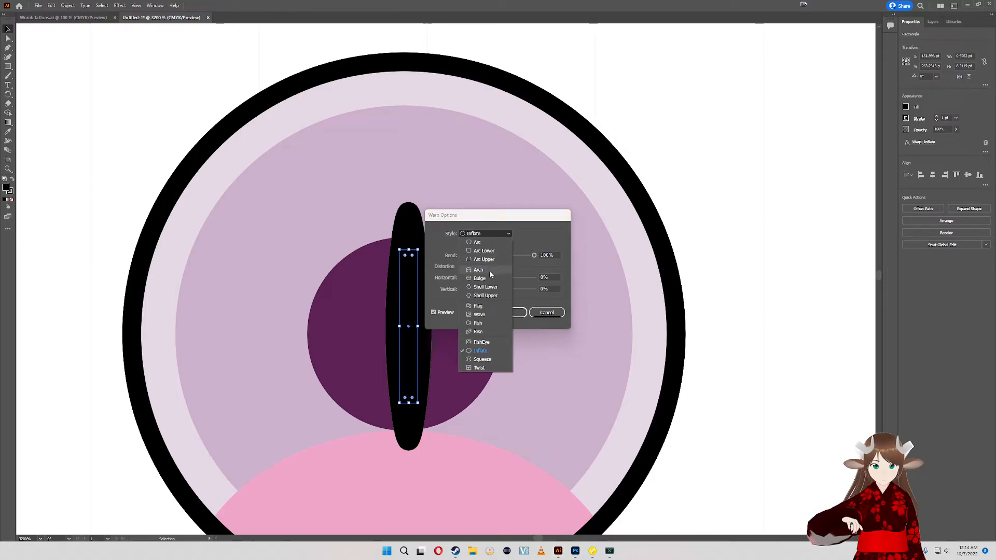
pyautogui.click(486, 279)
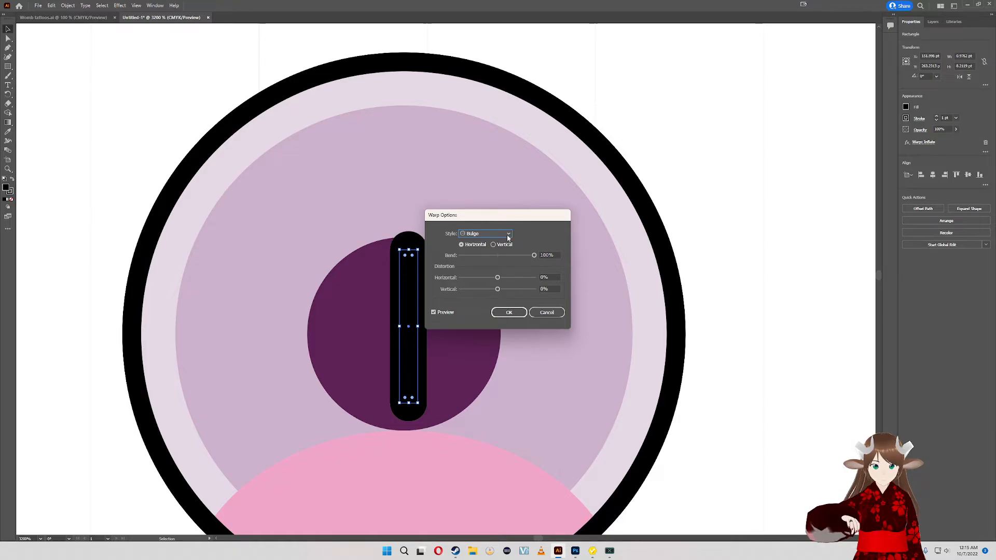
pyautogui.click(509, 233)
pyautogui.click(482, 300)
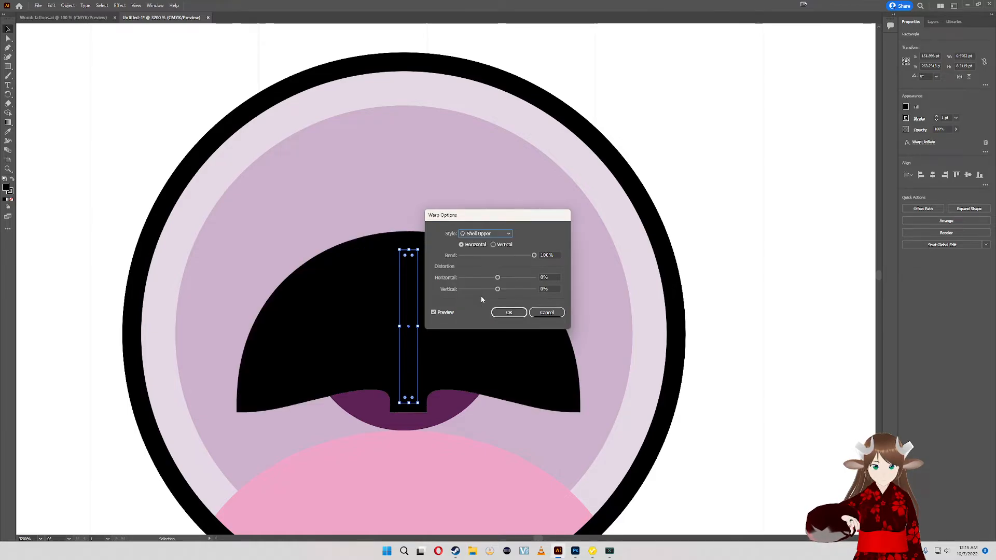
pyautogui.click(499, 233)
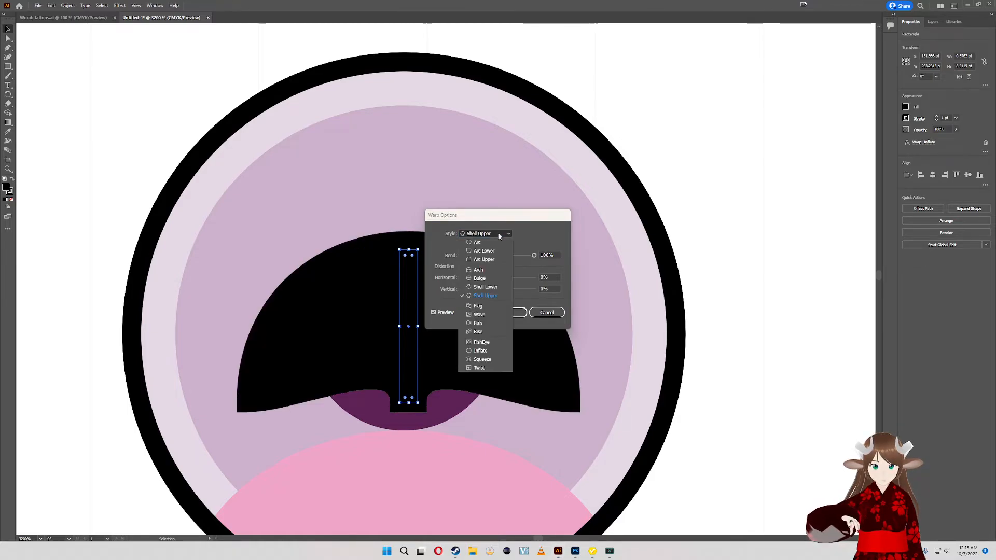
pyautogui.click(478, 323)
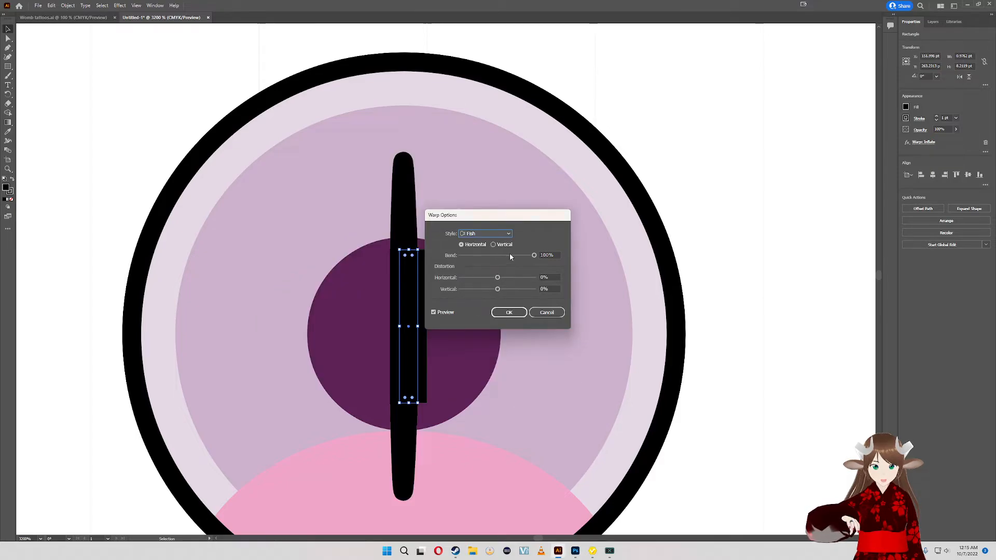
pyautogui.moveTo(497, 278)
pyautogui.mouseDown()
pyautogui.moveTo(519, 279)
pyautogui.moveTo(487, 276)
pyautogui.moveTo(499, 279)
pyautogui.mouseUp()
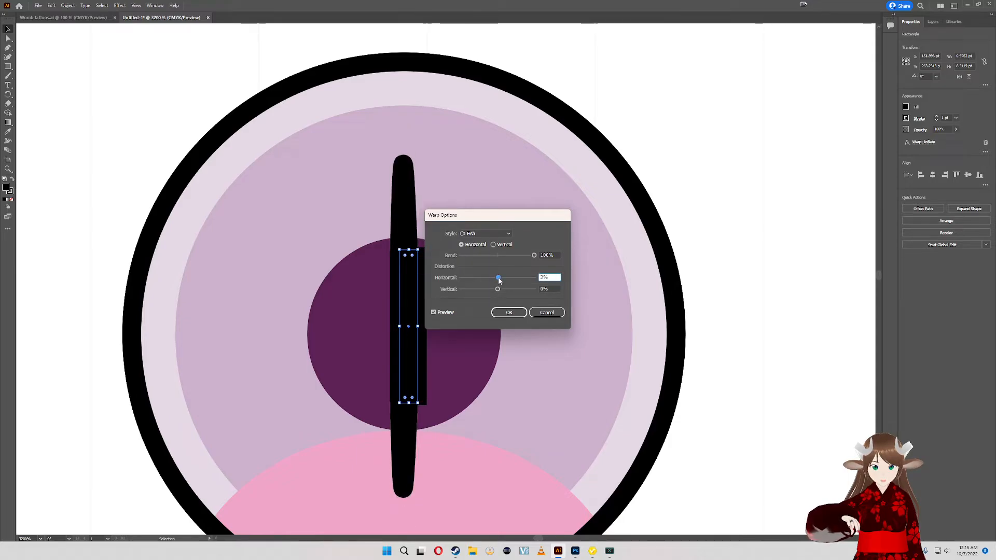
pyautogui.doubleClick(544, 277)
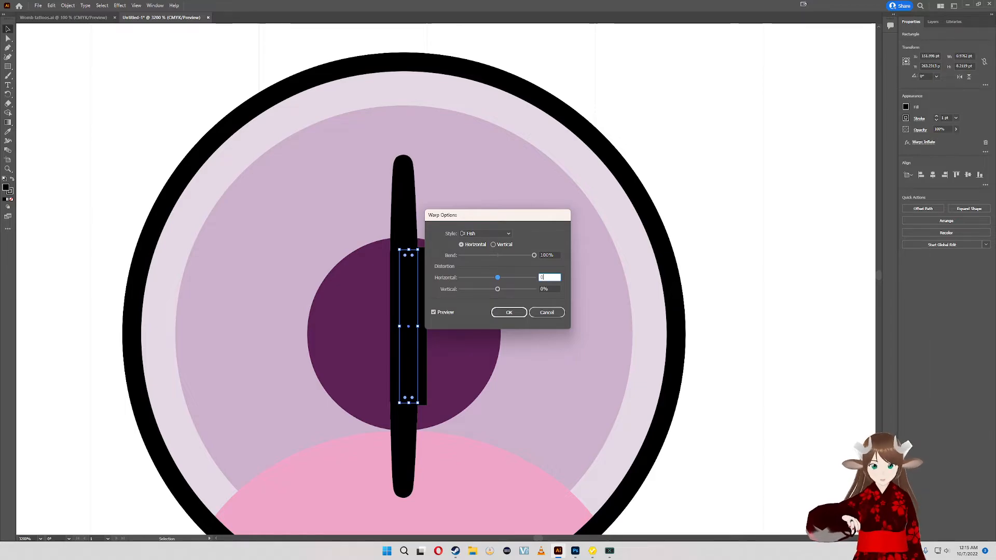
pyautogui.press('Return')
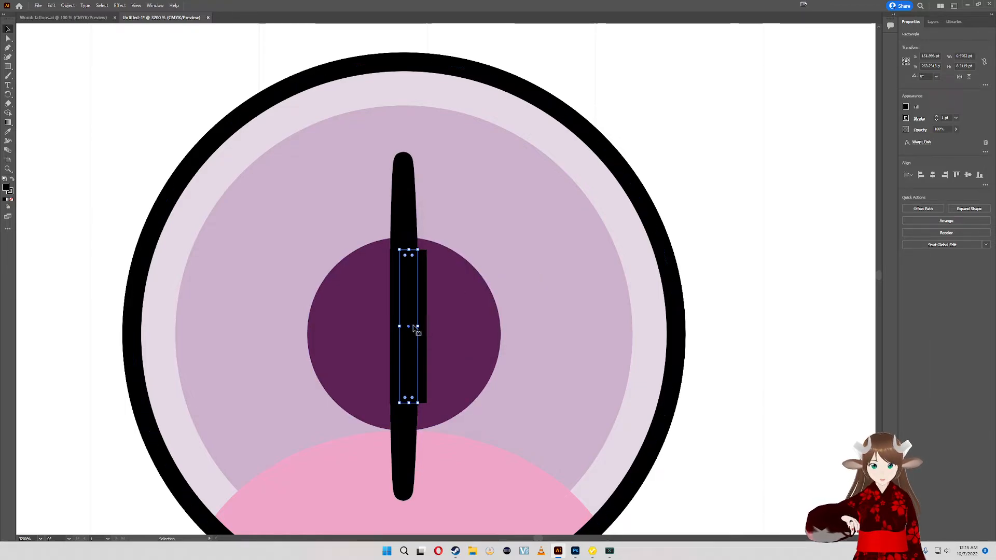
# - Try widening the fish-warped slit to about 5.5 pt, and undo both the widening and the Fish warp
pyautogui.moveTo(417, 327); pyautogui.dragTo(502, 336)
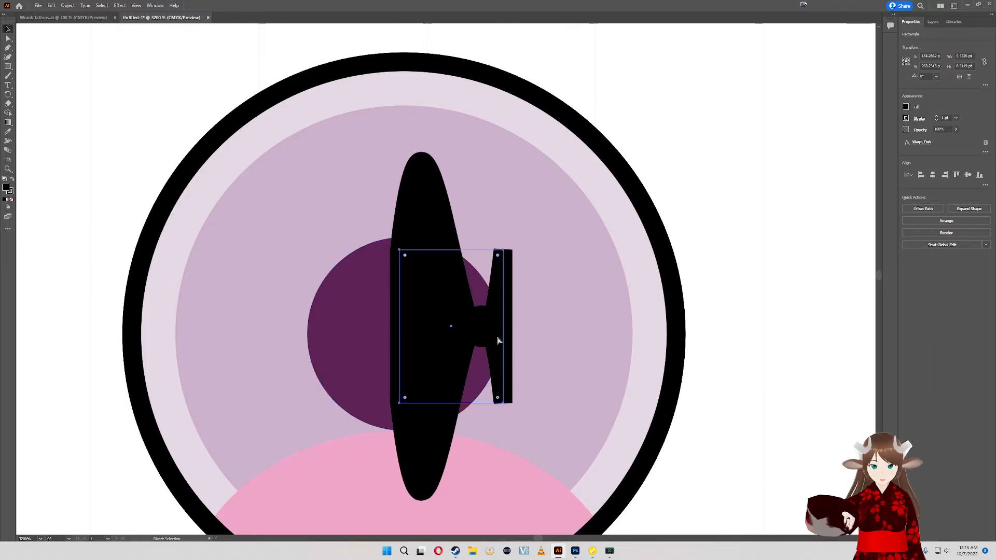
pyautogui.hotkey('ctrl', 'z')
pyautogui.hotkey('ctrl', 'z')
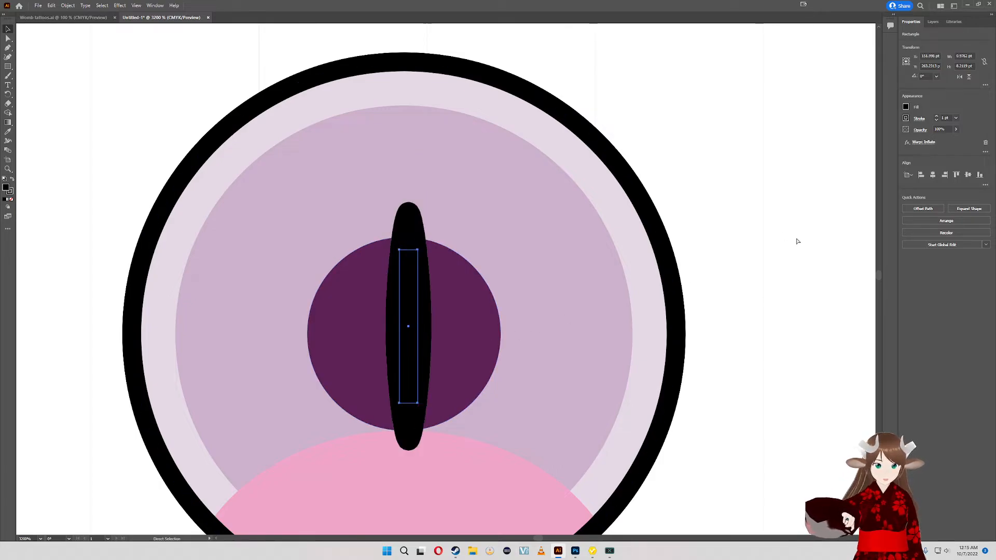
# - Change the slit's warp effect to the Squeeze style with vertical orientation
pyautogui.click(925, 142)
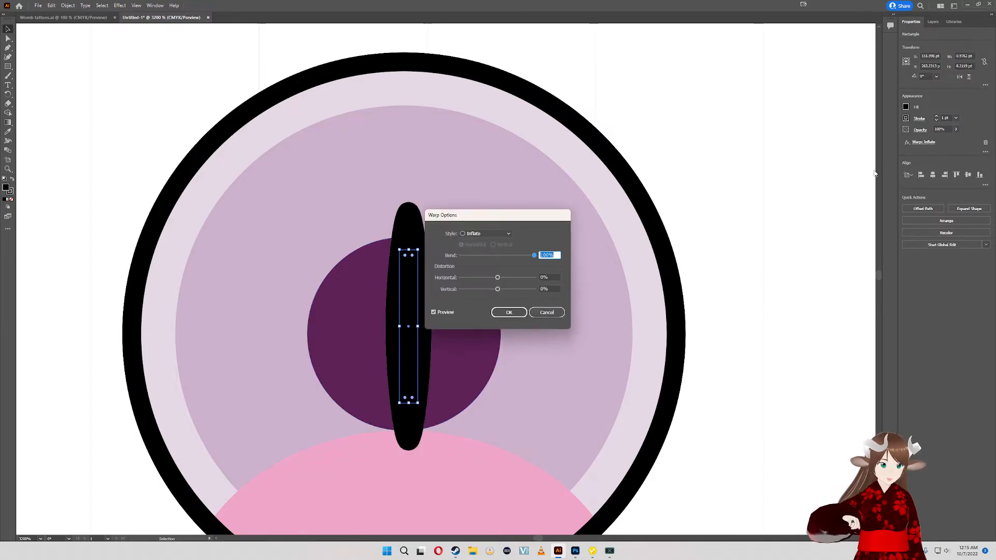
pyautogui.click(487, 234)
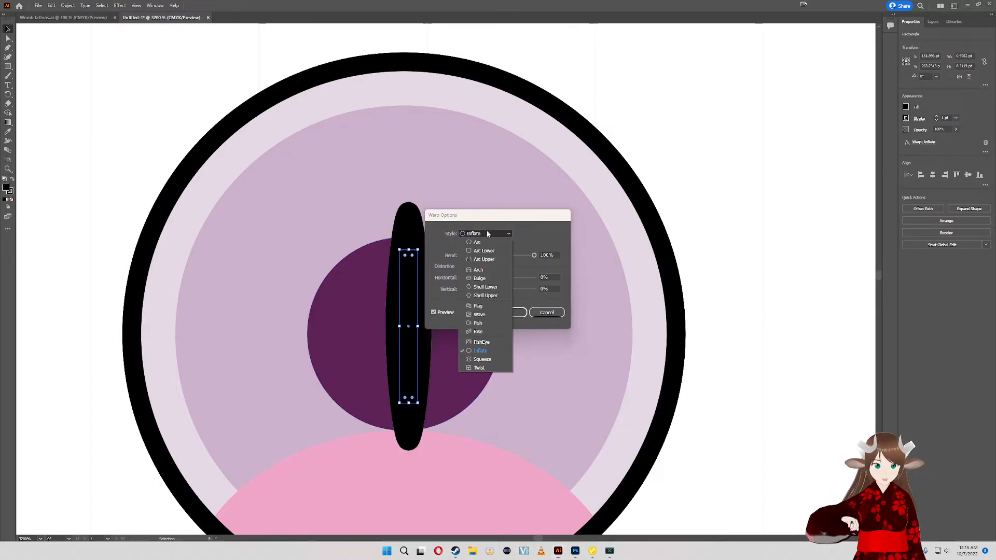
pyautogui.click(475, 359)
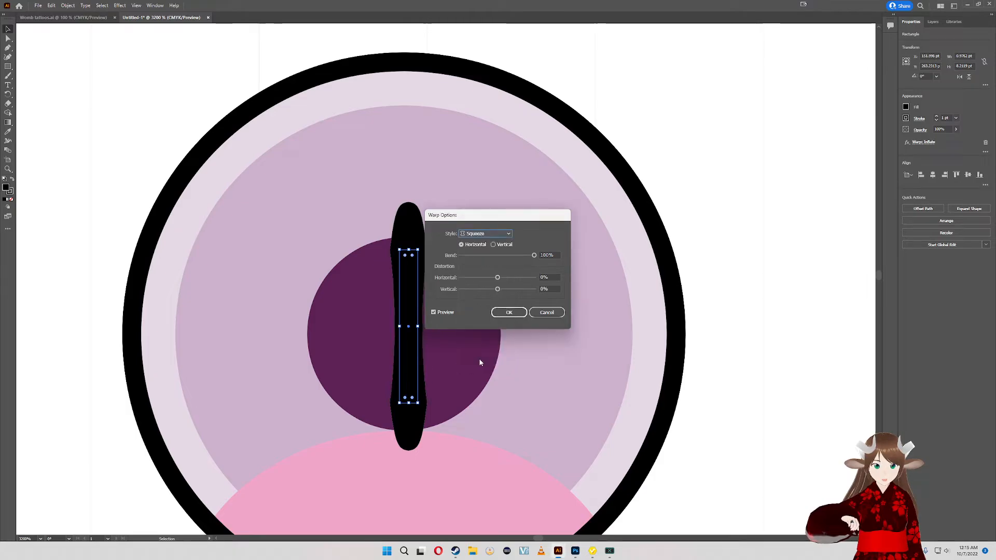
pyautogui.click(494, 245)
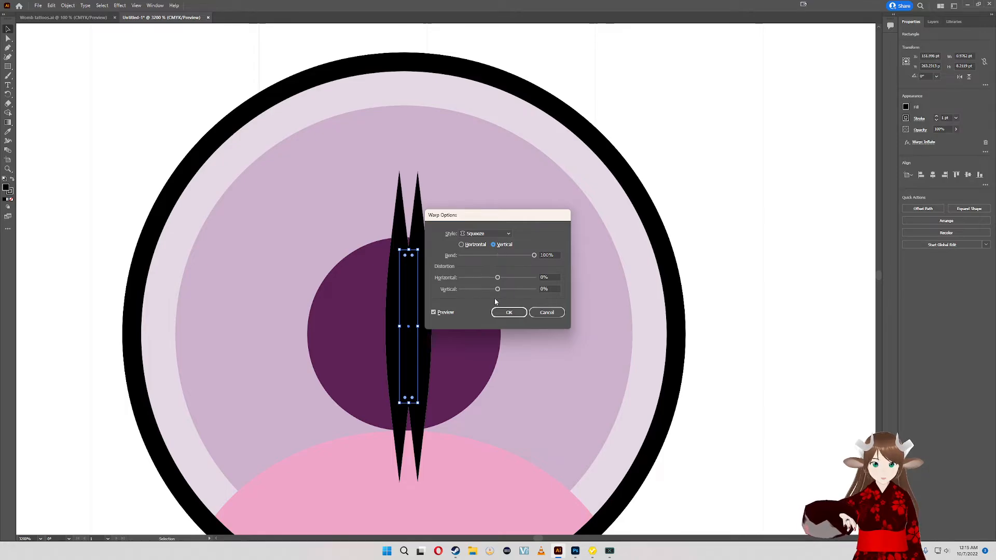
pyautogui.click(510, 314)
pyautogui.scroll(-6, 501, 315)
pyautogui.scroll(8, 501, 316)
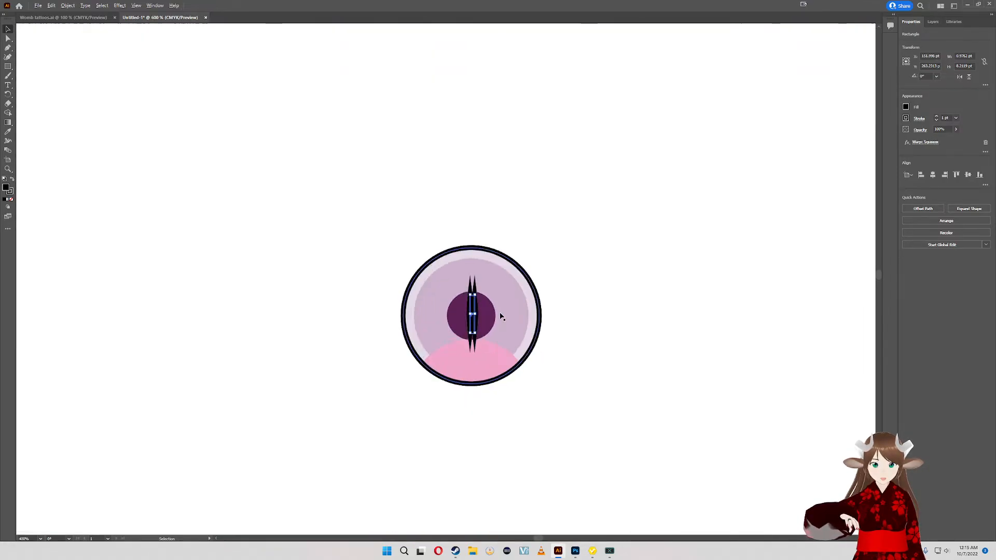
pyautogui.scroll(-5, 501, 316)
pyautogui.scroll(1, 493, 313)
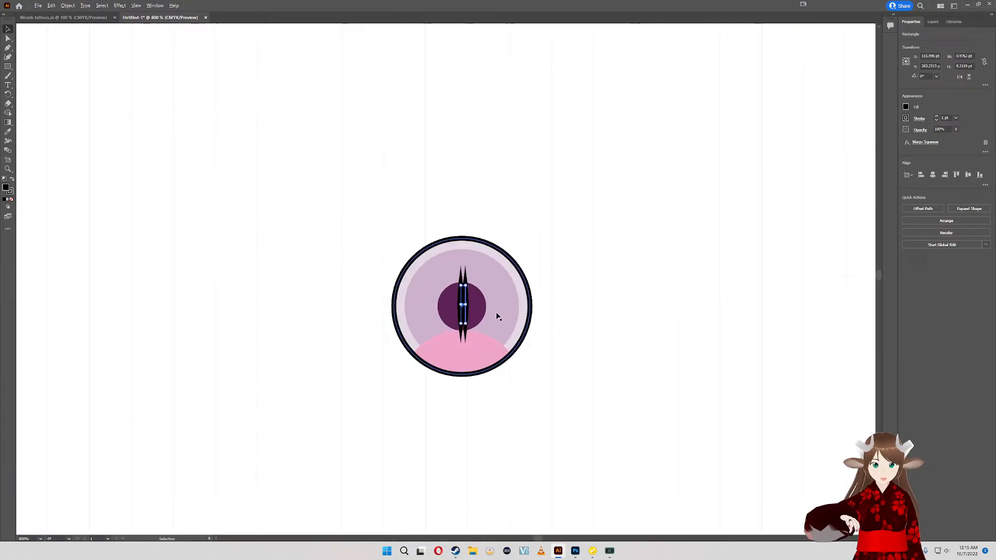
# - Select all shapes of the small eye and paste a copy of them near the reference image
pyautogui.click(582, 296)
pyautogui.moveTo(366, 239); pyautogui.dragTo(365, 238)
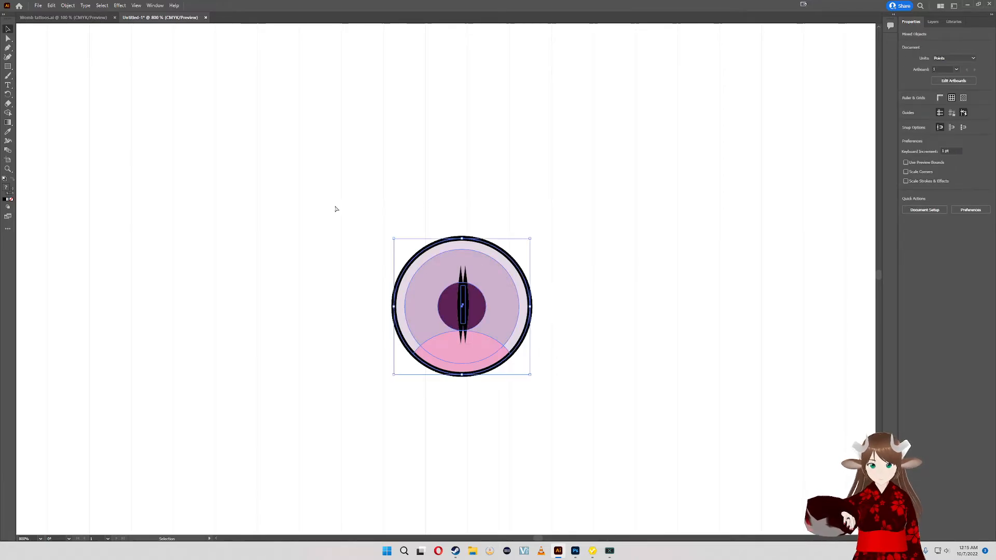
pyautogui.press('a')
pyautogui.hotkey('ctrl', 'c')
pyautogui.moveTo(692, 209); pyautogui.dragTo(595, 275)
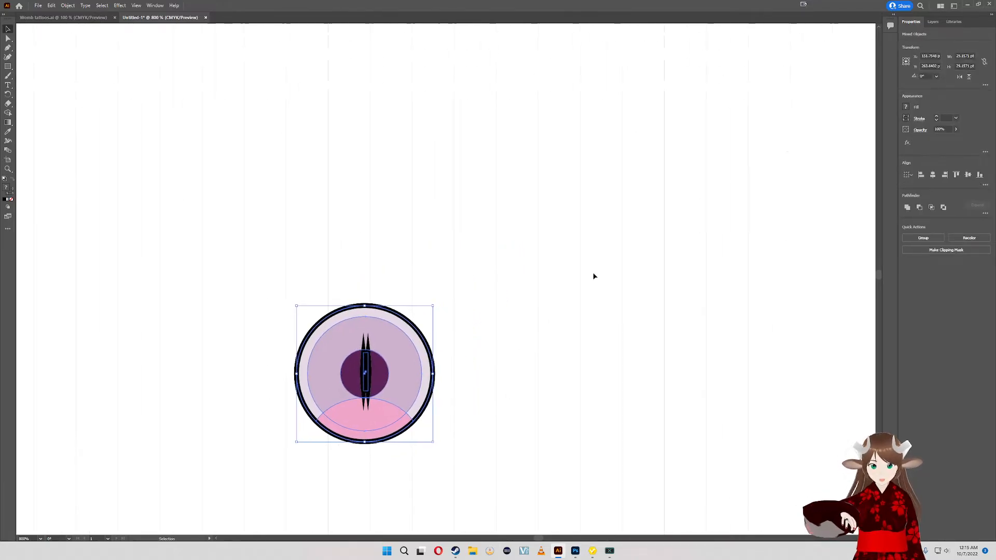
pyautogui.scroll(-3, 601, 263)
pyautogui.moveTo(657, 251); pyautogui.dragTo(462, 409)
pyautogui.moveTo(748, 259); pyautogui.dragTo(645, 306)
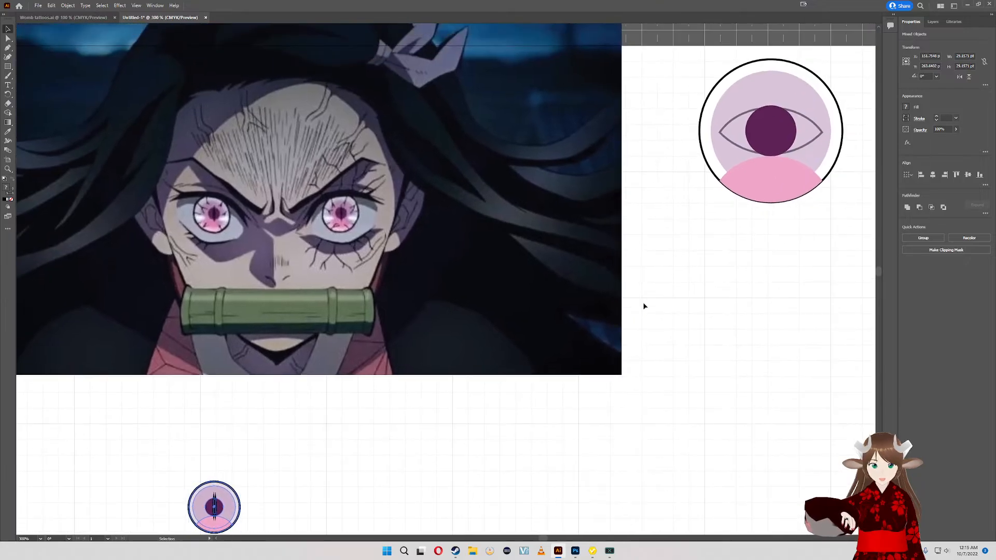
pyautogui.hotkey('ctrl', 'v')
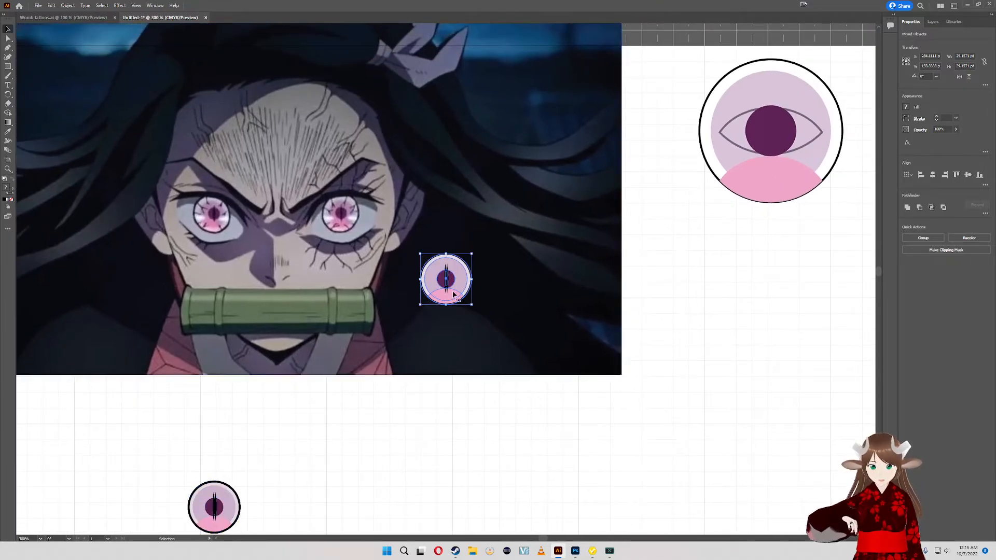
# - Scale the pasted eye to about 82 pt to match the large outlined eye, and place it below that eye
pyautogui.moveTo(457, 296); pyautogui.dragTo(680, 215)
pyautogui.click(747, 281)
pyautogui.moveTo(770, 291); pyautogui.dragTo(793, 141)
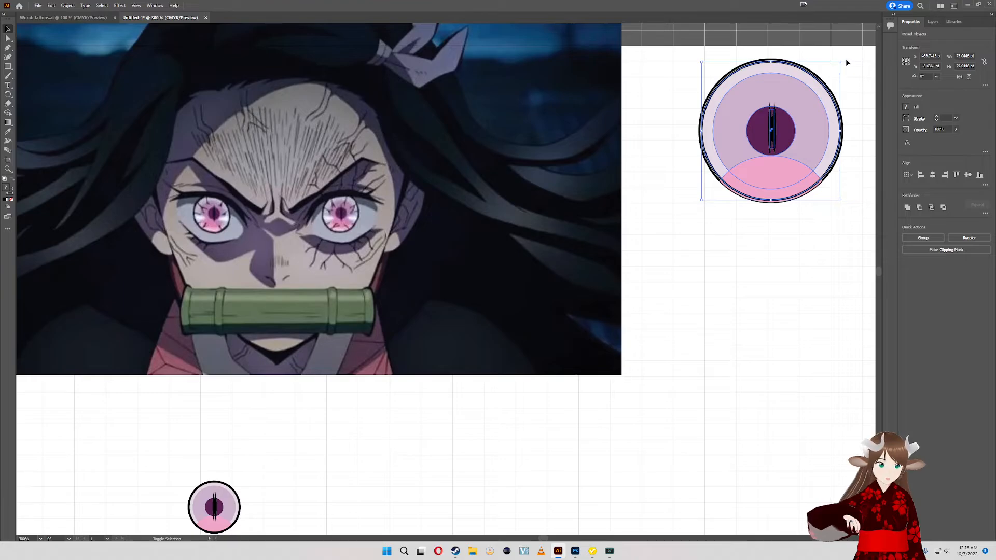
pyautogui.moveTo(840, 62); pyautogui.dragTo(842, 61)
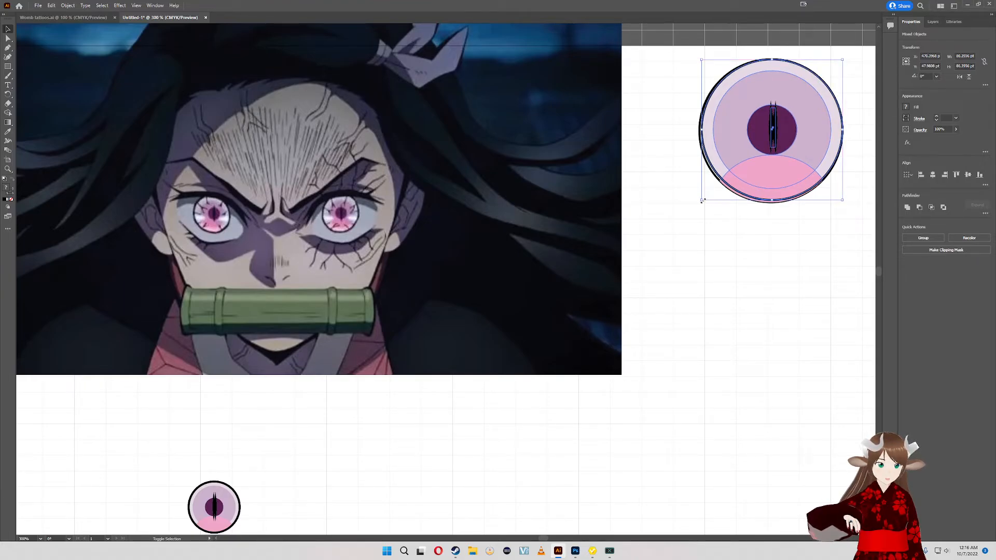
pyautogui.moveTo(733, 163); pyautogui.dragTo(703, 339)
# - Enlarge the original small eye to about 97 pt and position it clear of the reference image's lower edge
pyautogui.moveTo(618, 464); pyautogui.dragTo(662, 373)
pyautogui.moveTo(220, 375); pyautogui.dragTo(440, 360)
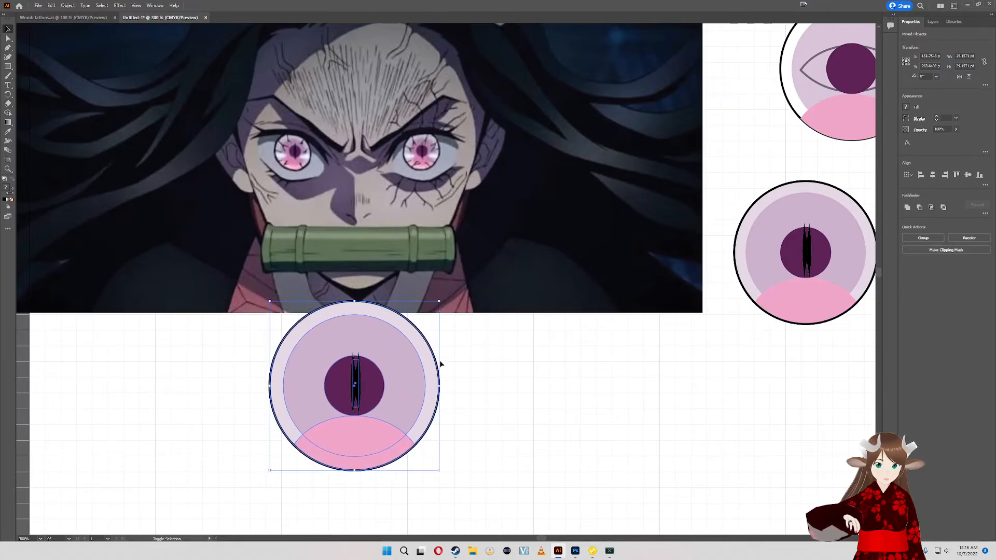
pyautogui.moveTo(410, 403); pyautogui.dragTo(360, 456)
pyautogui.scroll(-2, 449, 418)
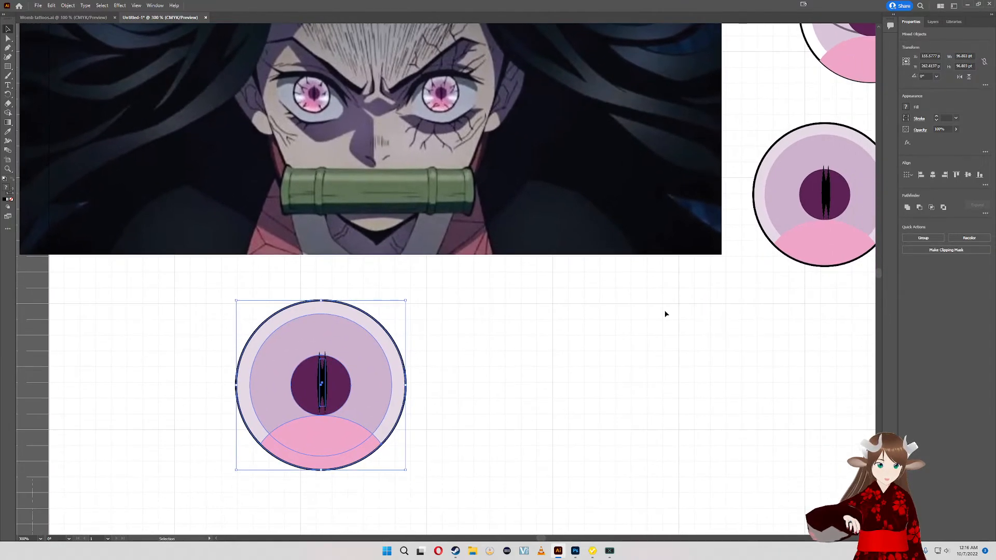
# - Select all shapes of the copied eye and center-align them horizontally and vertically
pyautogui.moveTo(832, 226); pyautogui.dragTo(737, 275)
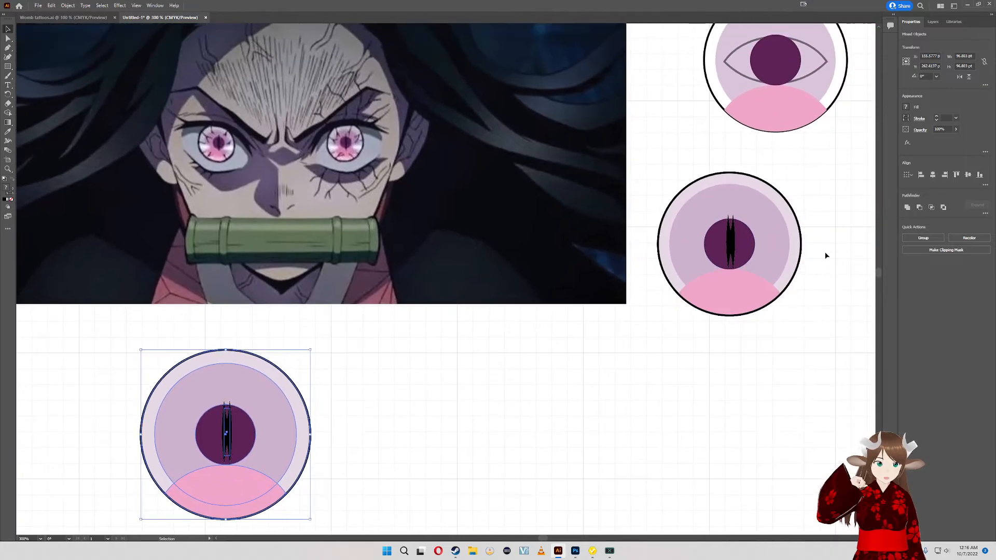
pyautogui.moveTo(613, 195); pyautogui.dragTo(611, 194)
pyautogui.click(851, 329)
pyautogui.moveTo(793, 351); pyautogui.dragTo(698, 208)
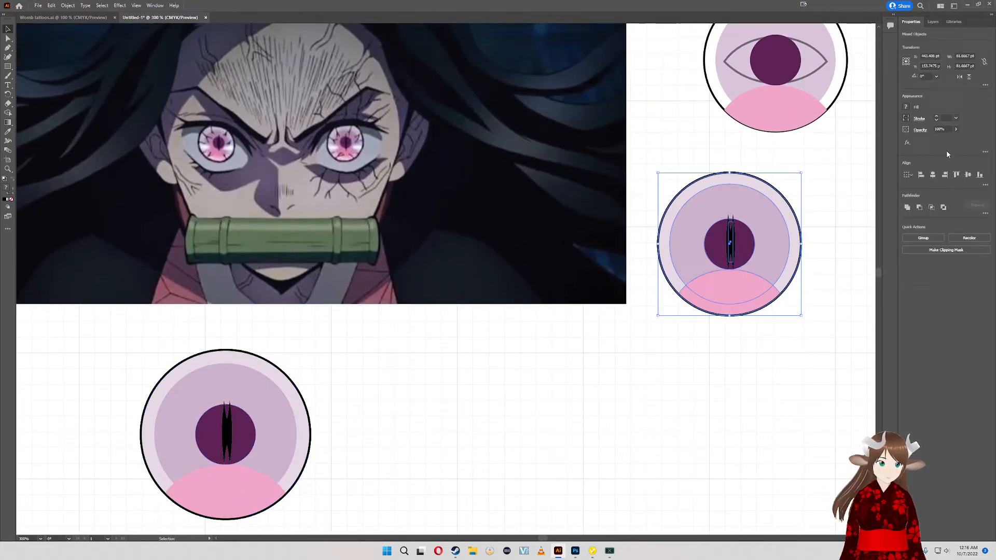
pyautogui.click(933, 175)
pyautogui.click(968, 175)
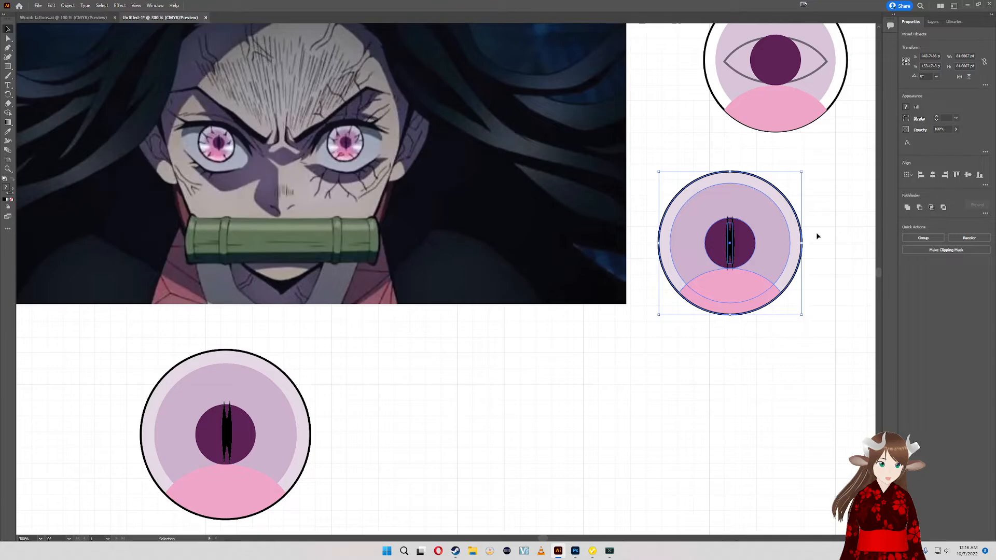
# - Select only the copied eye's black slit and stretch it wider and upward beyond the dark pupil circle
pyautogui.hotkey('ctrl', 'g')
pyautogui.keyDown('ctrl'); pyautogui.click(727, 246); pyautogui.keyUp('ctrl')
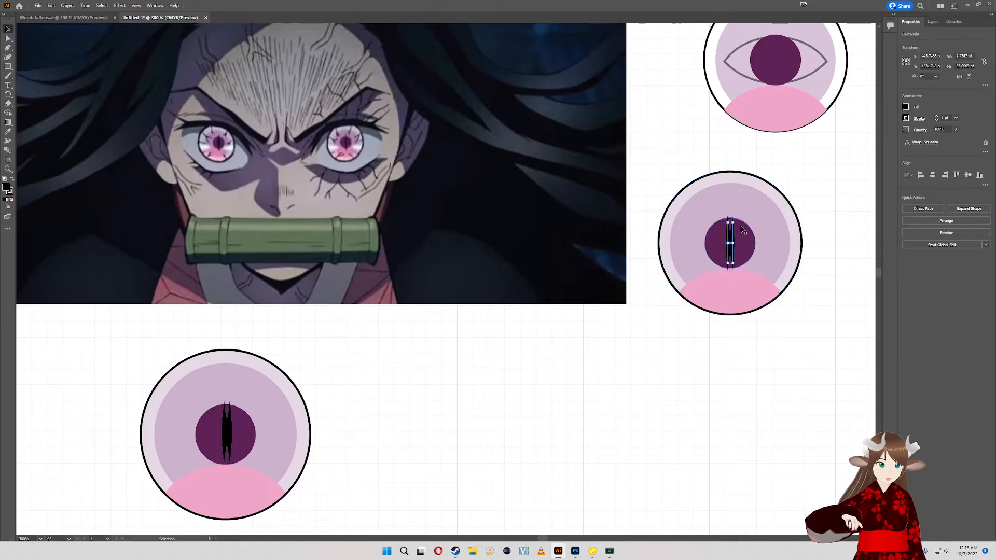
pyautogui.moveTo(736, 224); pyautogui.dragTo(751, 203)
# - Realign the stretched slit with the copied eye's other shapes on their horizontal and vertical centers
pyautogui.click(830, 231)
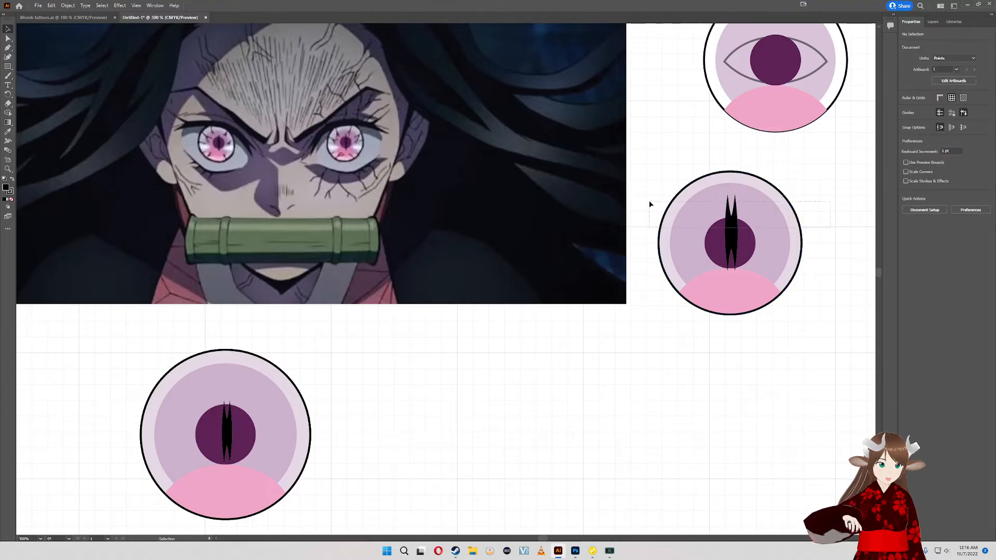
pyautogui.moveTo(650, 204); pyautogui.dragTo(650, 204)
pyautogui.click(934, 176)
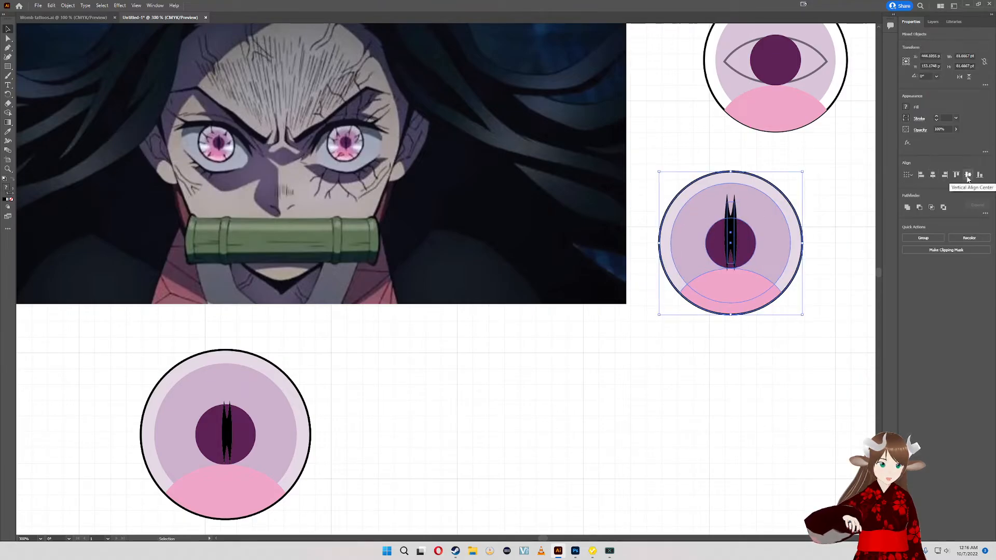
pyautogui.click(967, 175)
# - Resize the copied eye's slit to a narrower rectangle about 41.6 pt tall
pyautogui.click(832, 206)
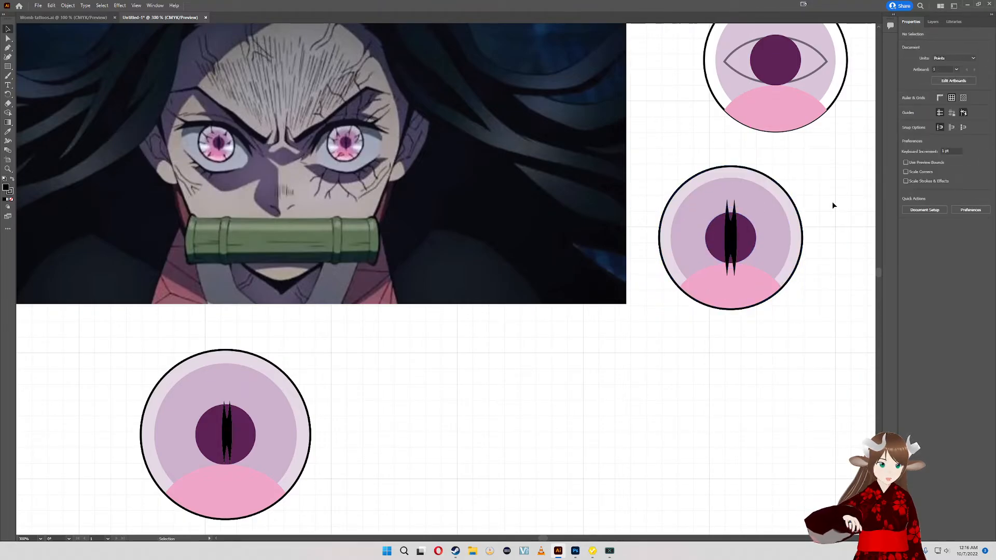
pyautogui.click(734, 234)
pyautogui.moveTo(734, 237); pyautogui.dragTo(733, 197)
pyautogui.keyDown('shift'); pyautogui.click(725, 220); pyautogui.keyUp('shift')
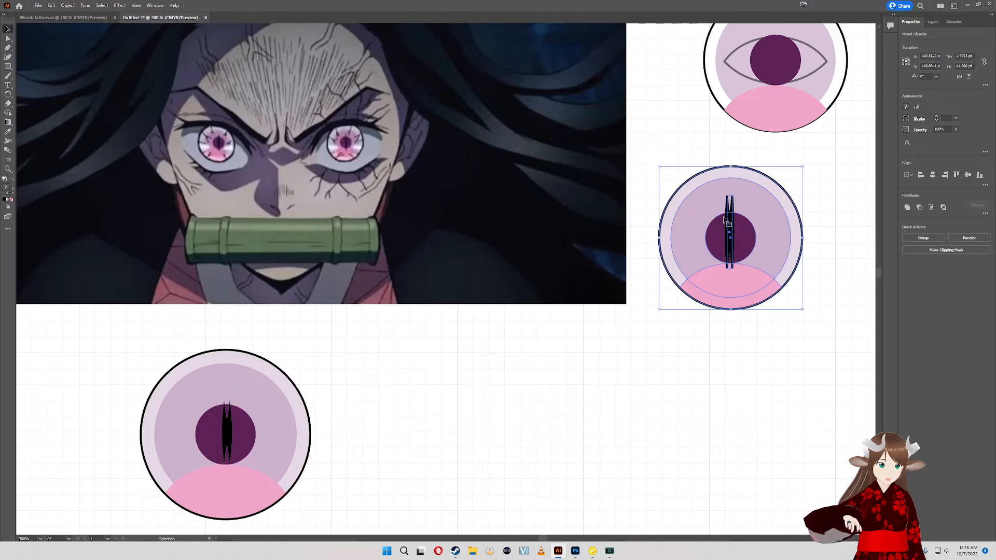
# - Center the resized slit and the eye's circles on each other in both directions, and select only the slit
pyautogui.click(933, 175)
pyautogui.click(967, 175)
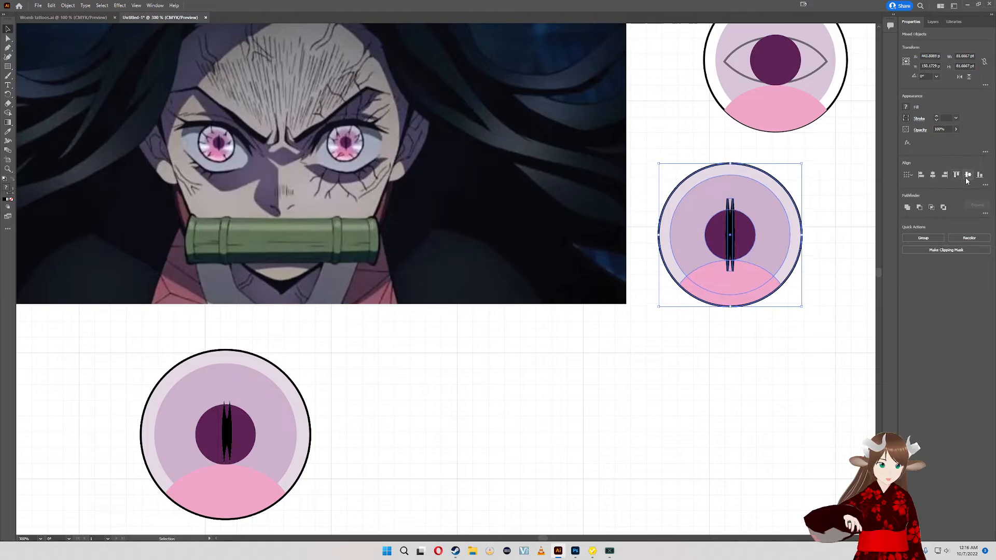
pyautogui.click(808, 227)
pyautogui.click(731, 235)
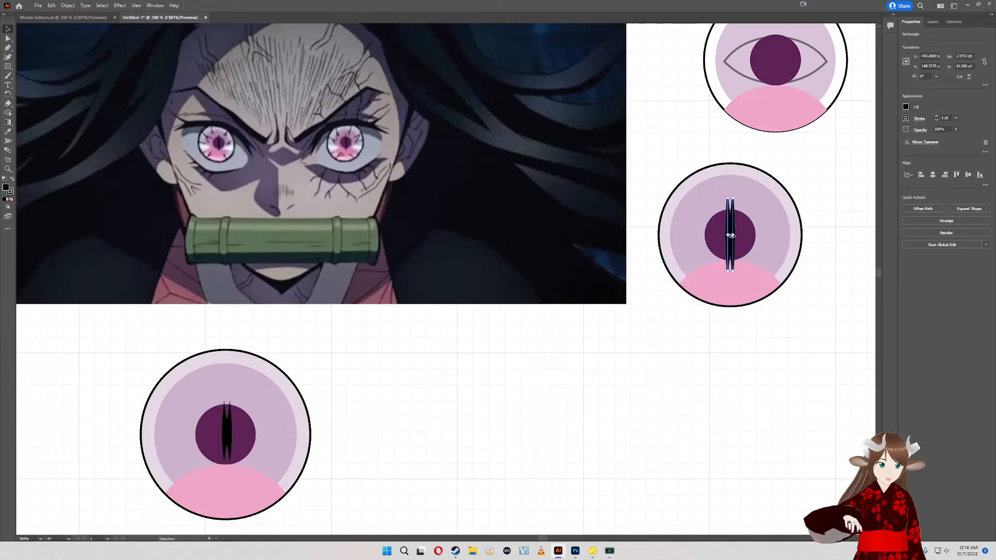
# - Widen the copied eye's slit to about 4.9 pt and select the whole eye
pyautogui.moveTo(734, 235); pyautogui.dragTo(736, 235)
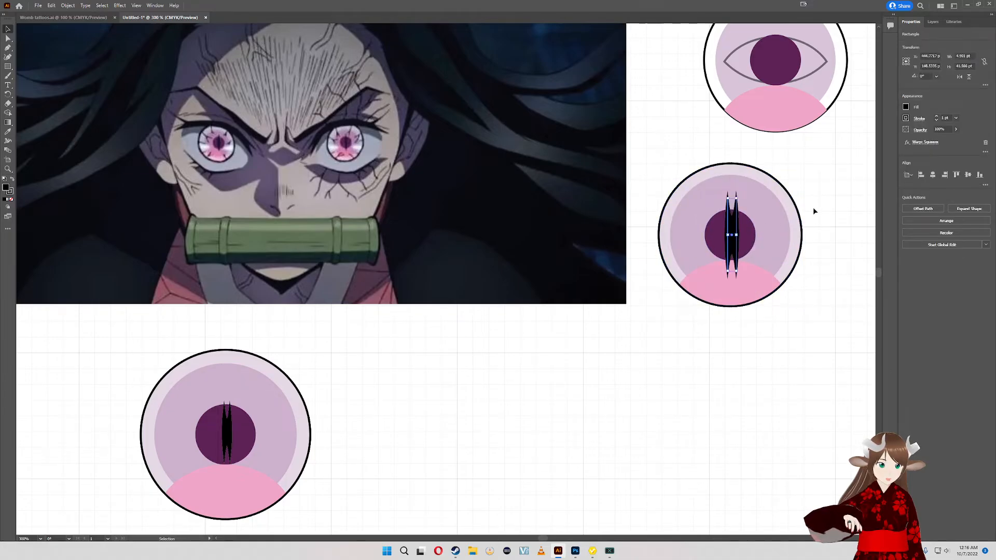
pyautogui.click(829, 216)
pyautogui.moveTo(839, 228); pyautogui.dragTo(763, 239)
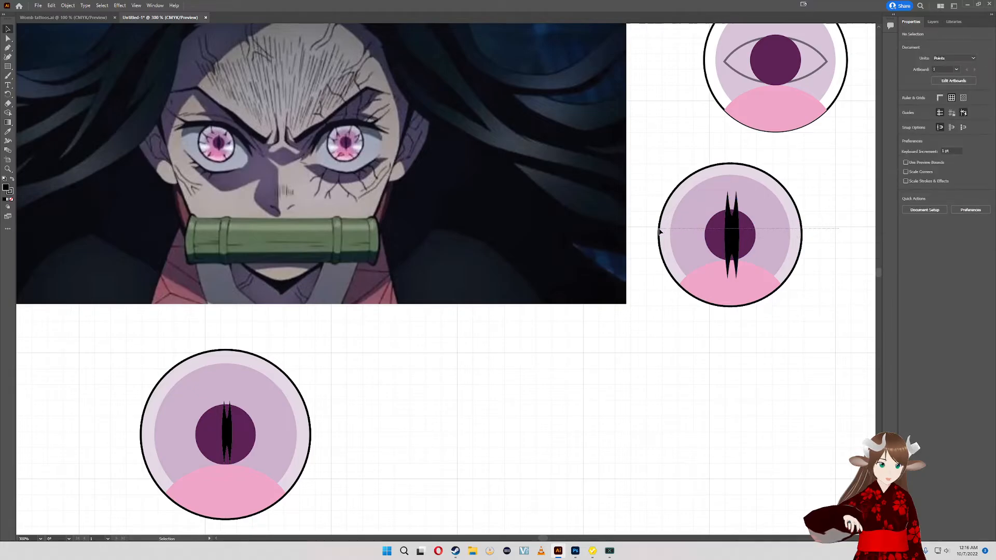
pyautogui.moveTo(658, 229); pyautogui.dragTo(711, 218)
pyautogui.moveTo(682, 188); pyautogui.dragTo(664, 177)
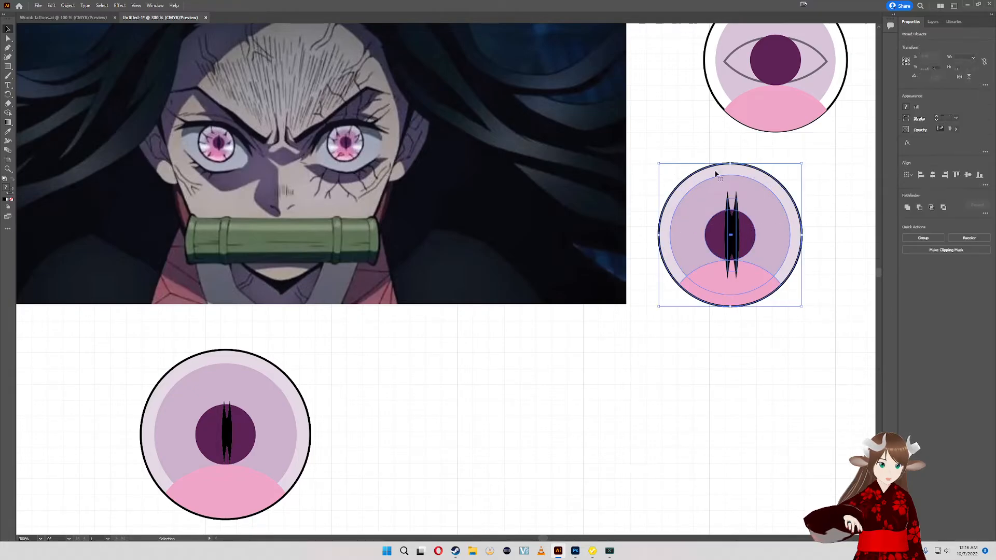
pyautogui.click(841, 207)
# - Align the copied eye's slit and circles on their horizontal centers
pyautogui.click(736, 235)
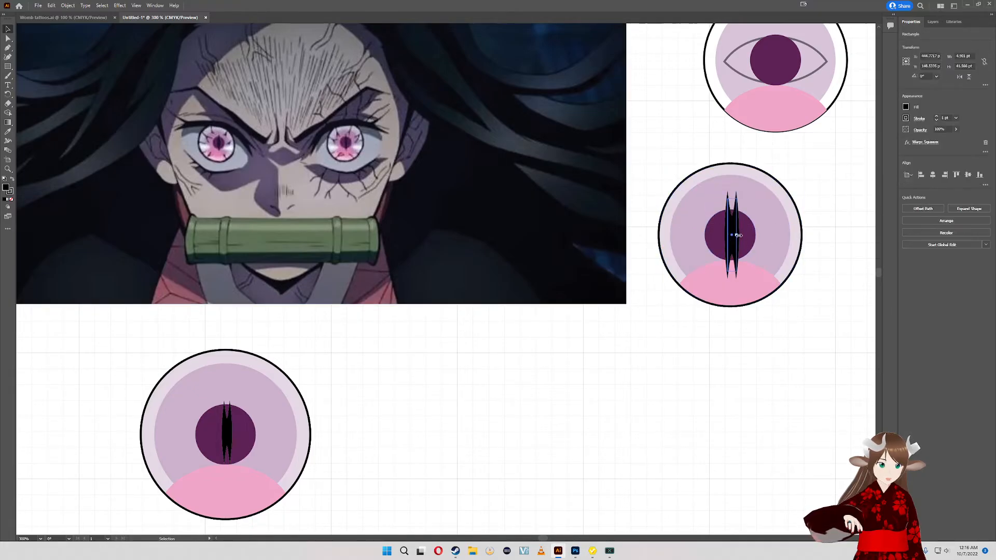
pyautogui.moveTo(737, 236)
pyautogui.mouseDown()
pyautogui.moveTo(756, 231)
pyautogui.moveTo(739, 231)
pyautogui.mouseUp()
pyautogui.click(815, 237)
pyautogui.moveTo(669, 225); pyautogui.dragTo(680, 210)
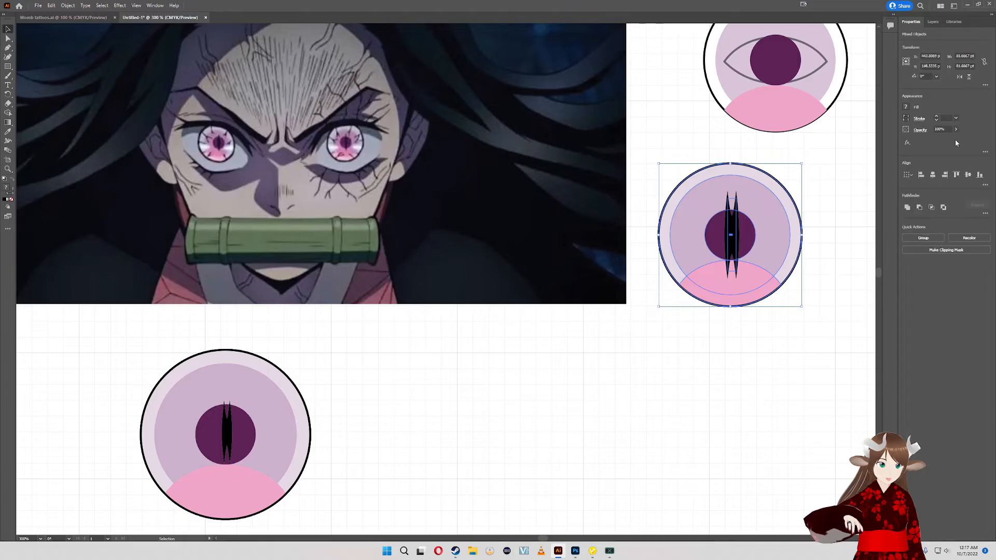
pyautogui.click(932, 177)
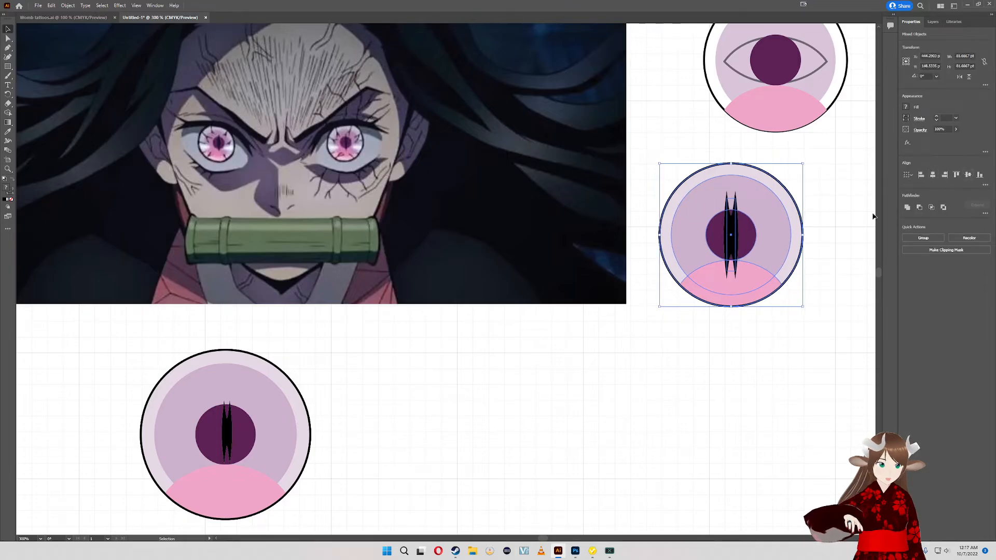
pyautogui.click(855, 216)
# - Match the copied eye's slit to the slit of the larger eye below the picture, about 3.2 pt wide and 27.2 pt tall
pyautogui.scroll(4, 538, 397)
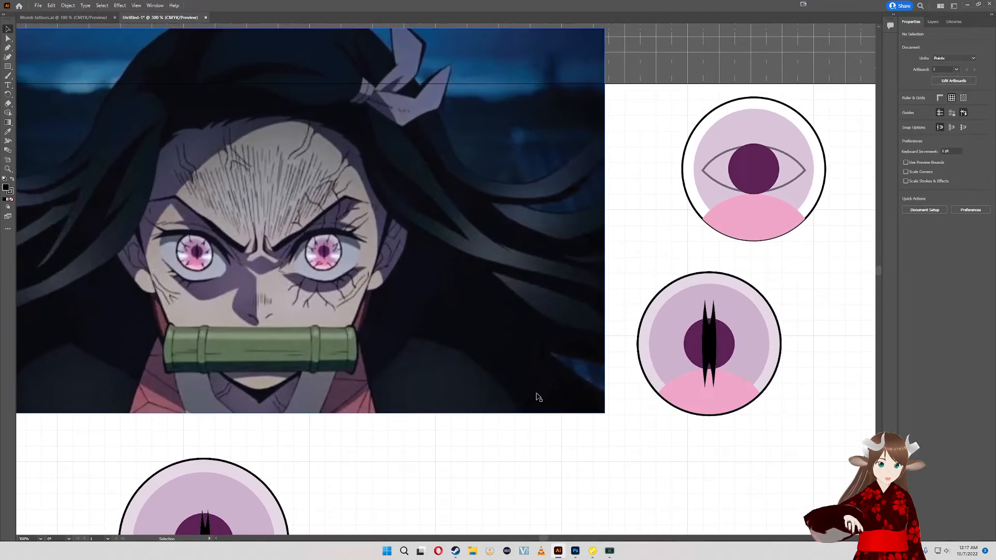
pyautogui.moveTo(538, 398); pyautogui.dragTo(711, 252)
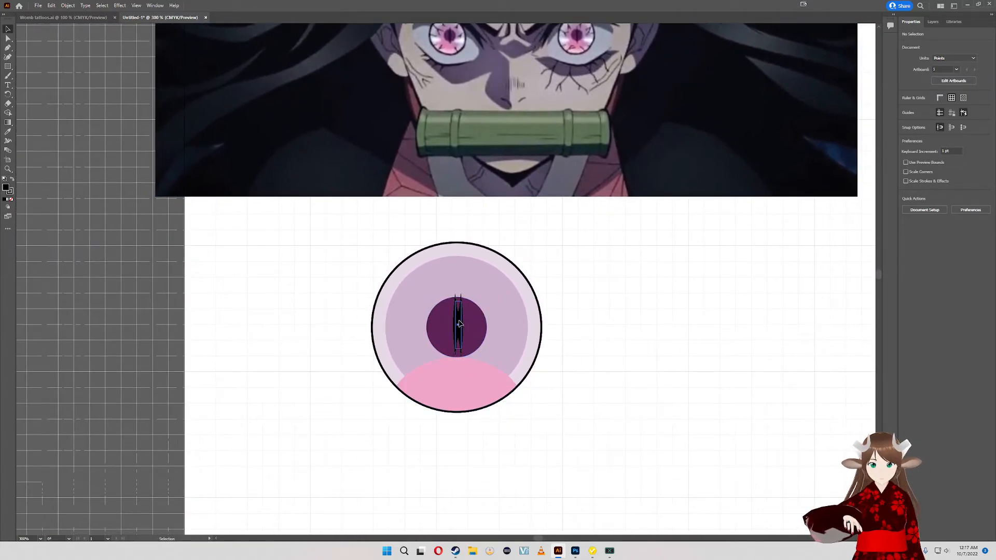
pyautogui.click(459, 323)
pyautogui.moveTo(696, 262); pyautogui.dragTo(534, 369)
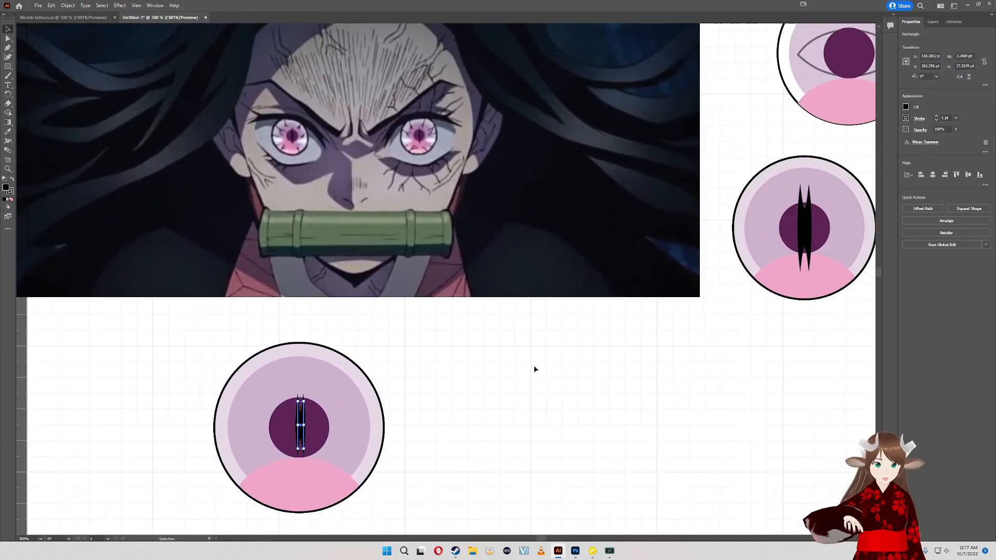
pyautogui.press('a')
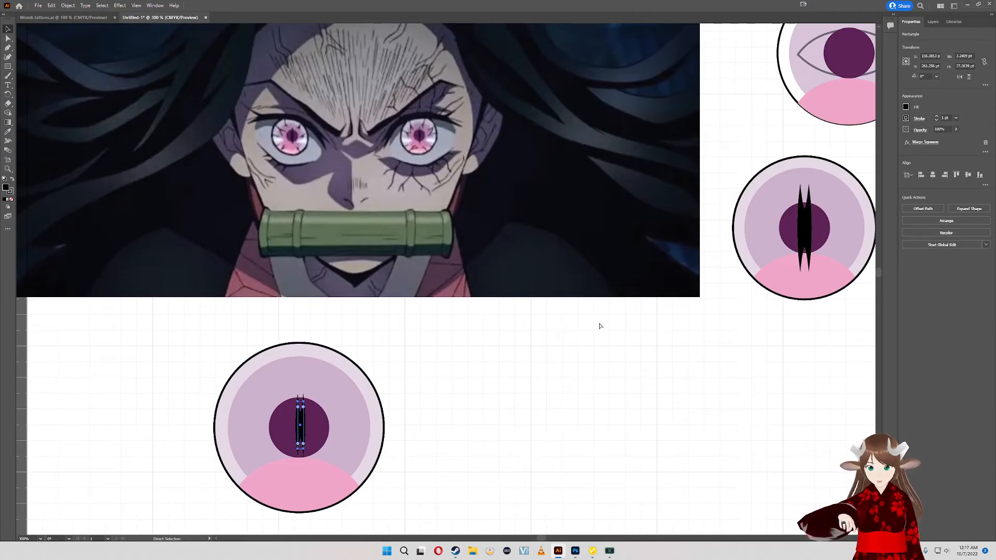
pyautogui.press('Delete')
pyautogui.hotkey('ctrl', 'z')
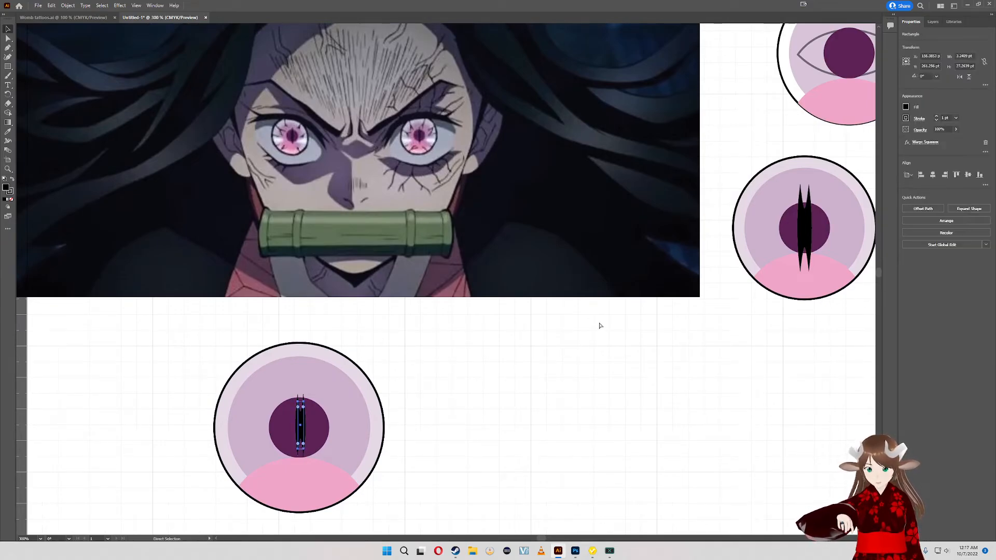
pyautogui.click(803, 227)
pyautogui.press('v')
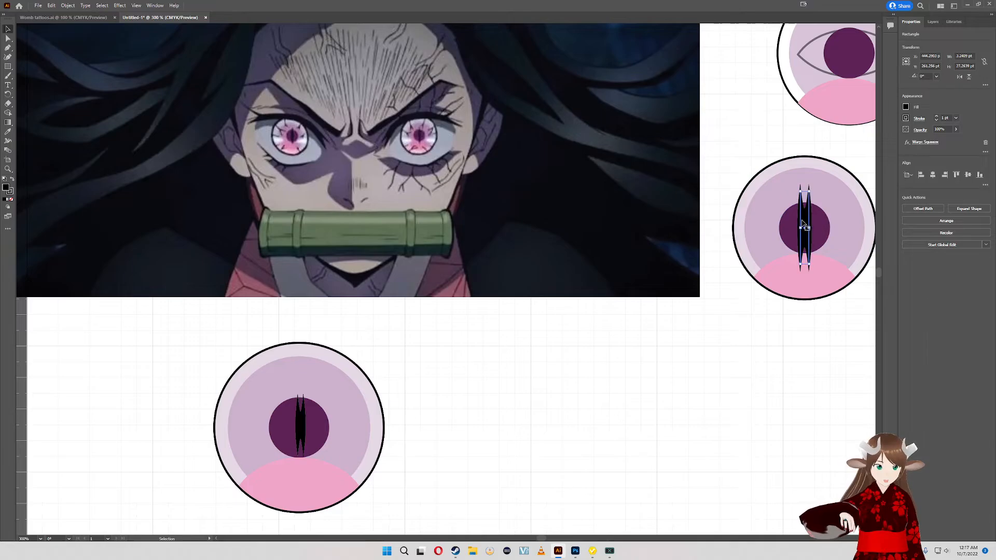
pyautogui.moveTo(803, 227)
pyautogui.mouseDown()
pyautogui.moveTo(445, 280)
pyautogui.moveTo(805, 225)
pyautogui.mouseUp()
pyautogui.moveTo(794, 337); pyautogui.dragTo(753, 363)
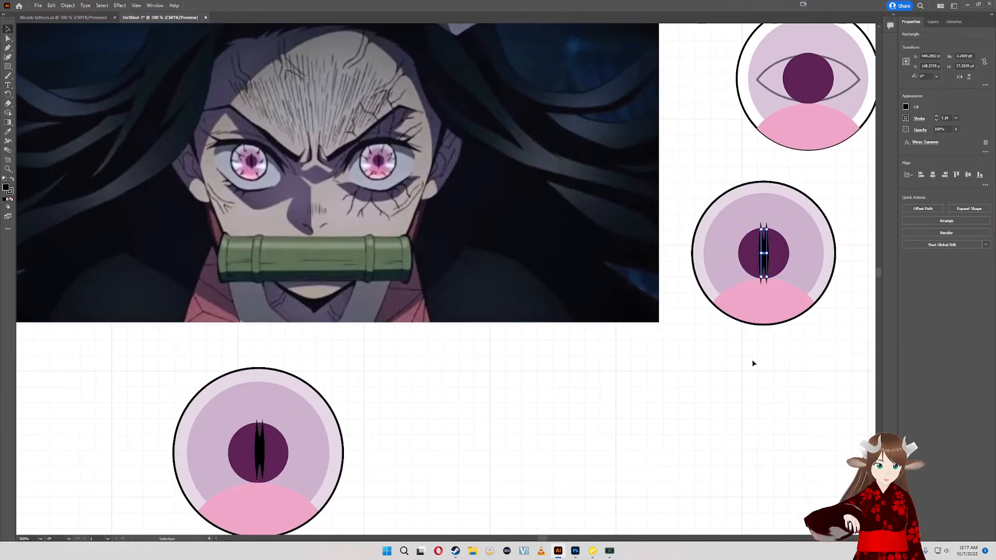
pyautogui.click(867, 356)
pyautogui.moveTo(708, 202); pyautogui.dragTo(708, 202)
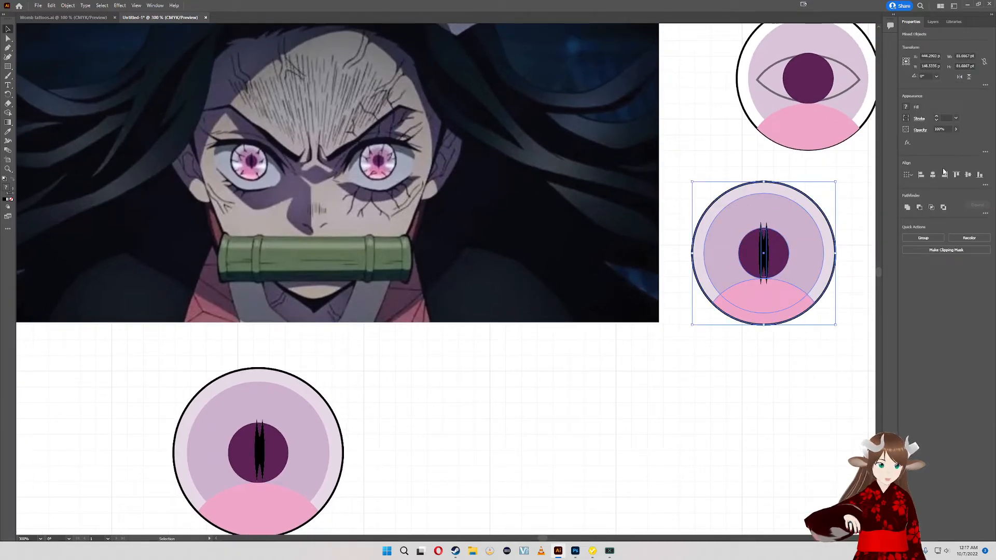
pyautogui.click(689, 376)
pyautogui.press('space')
pyautogui.moveTo(627, 380)
pyautogui.mouseDown()
pyautogui.moveTo(714, 364)
pyautogui.moveTo(627, 374)
pyautogui.mouseUp()
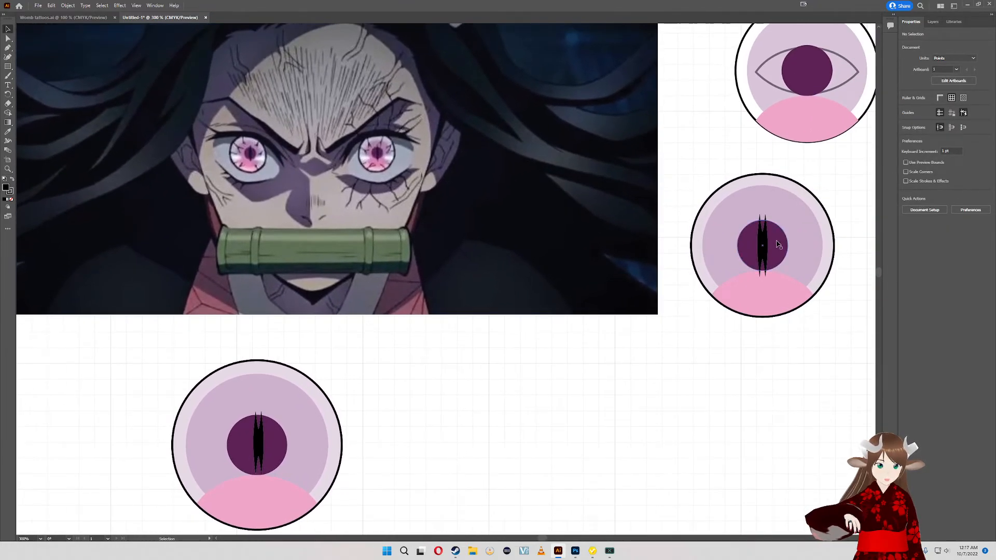
# - Shrink the copied eye's slit to about 2.4 by 20.3 pt so its warped tips fit inside the dark pupil circle
pyautogui.click(763, 224)
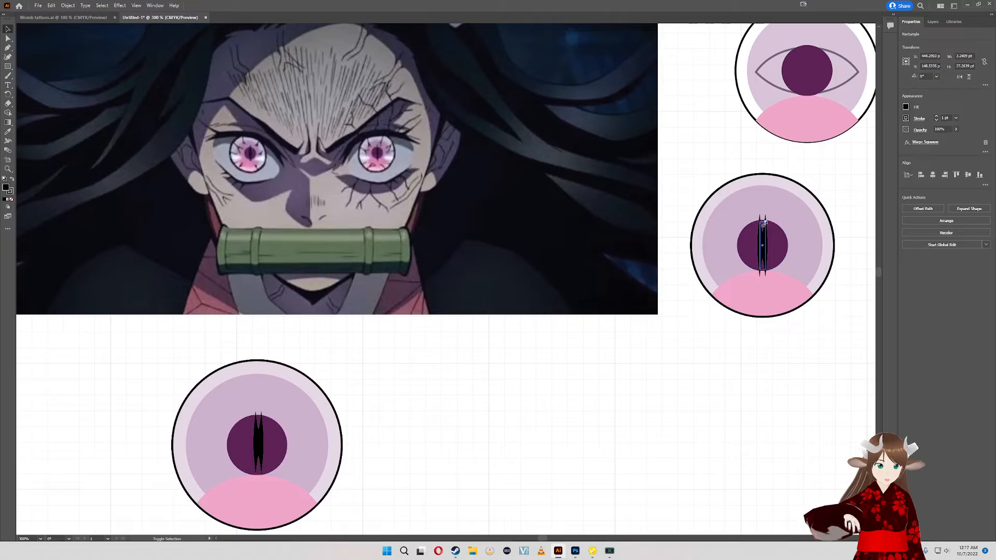
pyautogui.moveTo(765, 223); pyautogui.dragTo(767, 221)
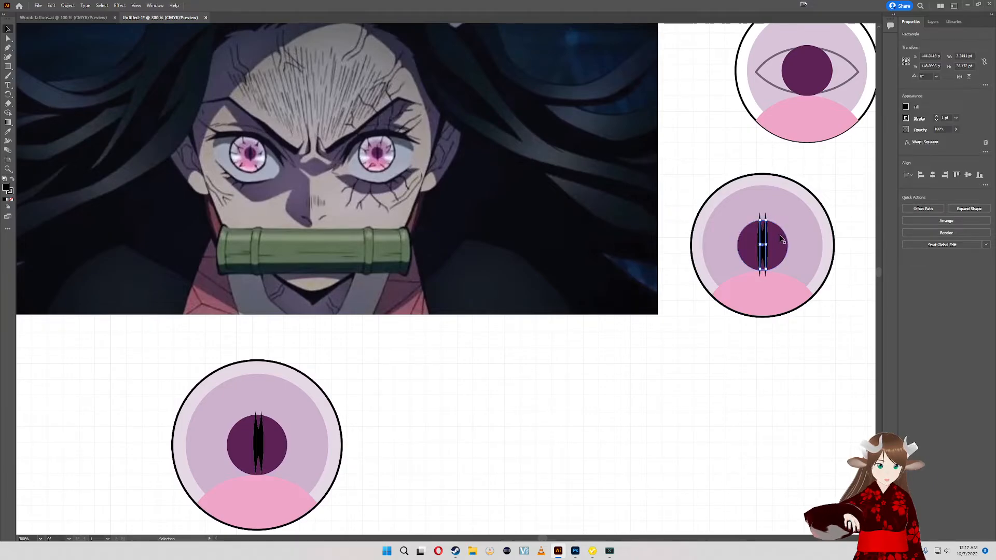
pyautogui.scroll(5, 778, 239)
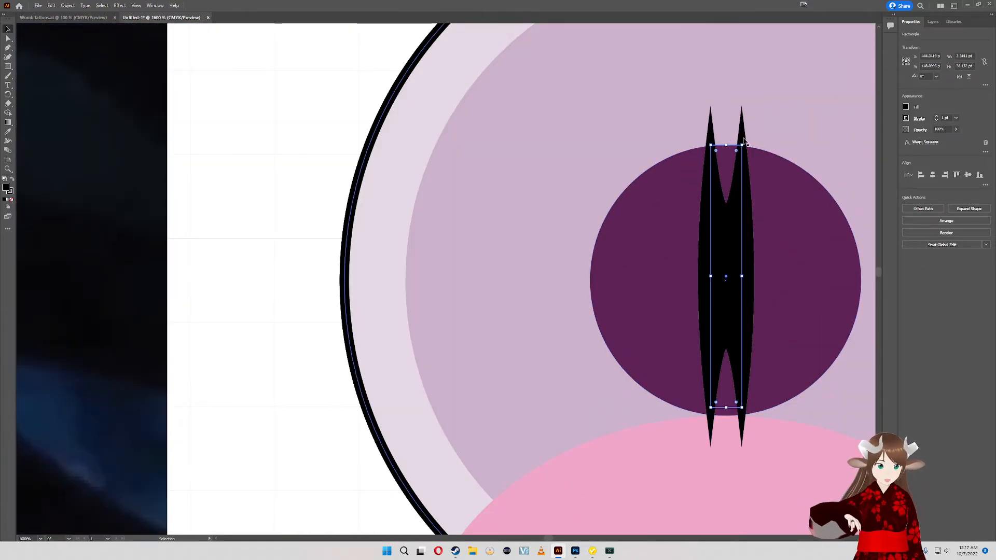
pyautogui.moveTo(743, 141); pyautogui.dragTo(720, 219)
pyautogui.scroll(-4, 736, 222)
pyautogui.click(800, 367)
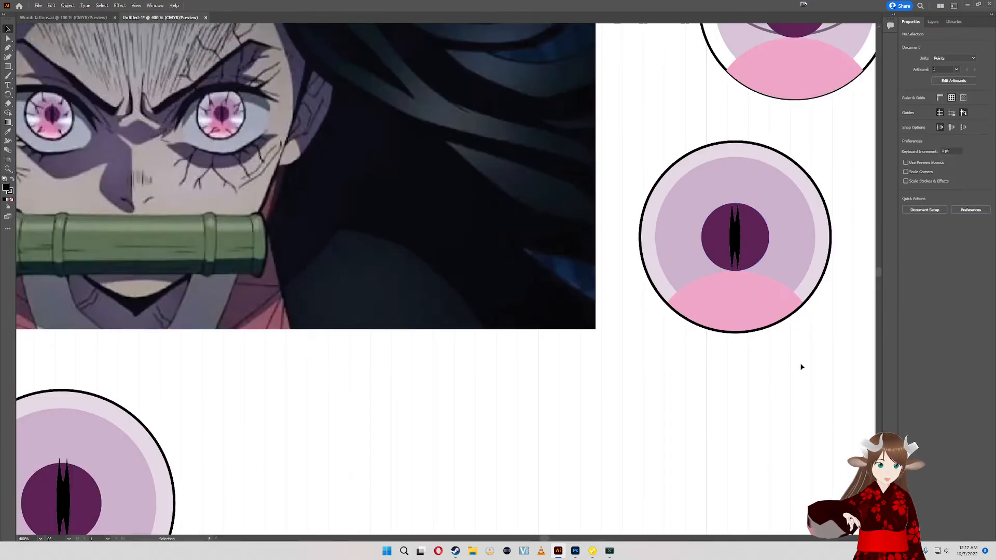
# - Align all of the copied eye's shapes on their horizontal centers and group them
pyautogui.moveTo(660, 177); pyautogui.dragTo(661, 177)
pyautogui.click(932, 175)
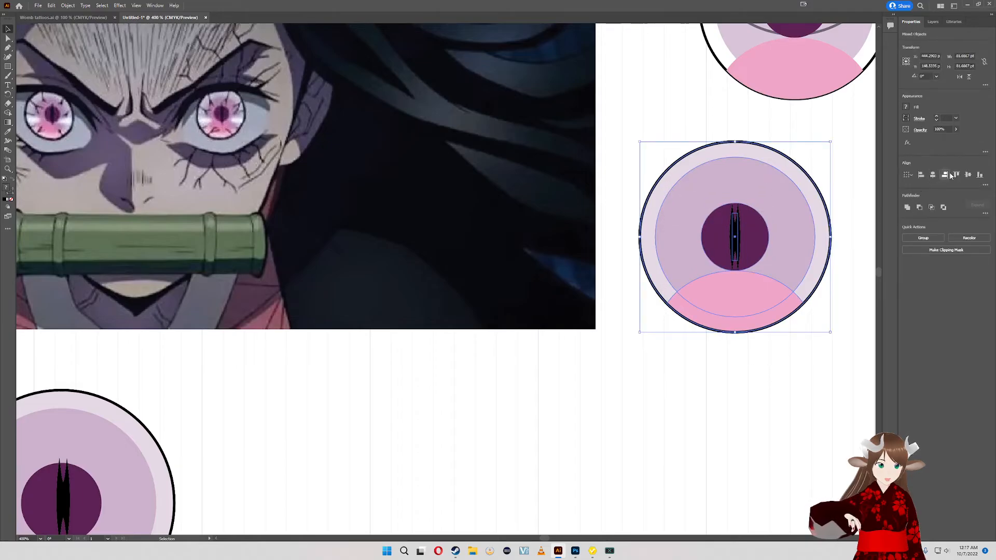
pyautogui.hotkey('ctrl', 'g')
pyautogui.click(822, 161)
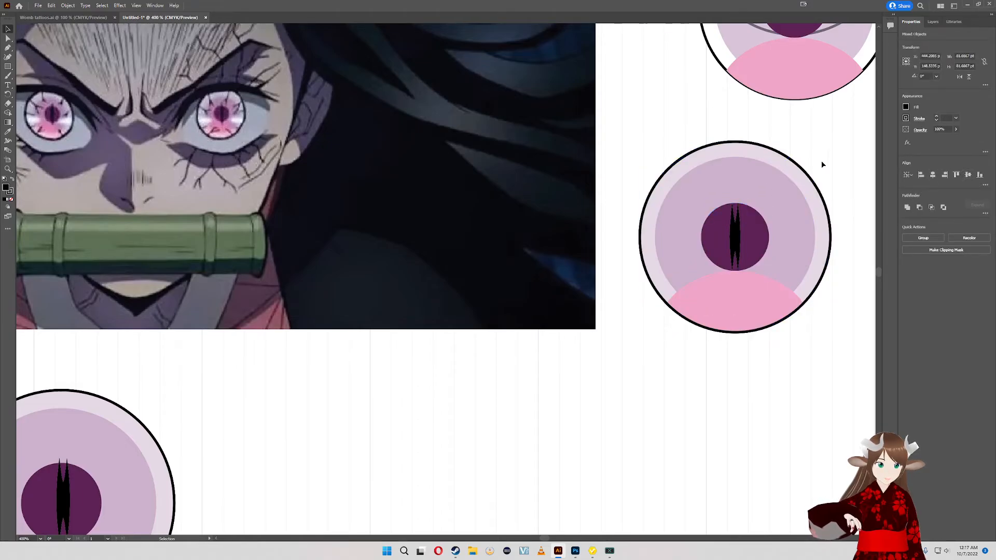
# - Release the copied eye's group and examine how the slit fits inside the dark pupil circle
pyautogui.click(747, 228)
pyautogui.keyDown('ctrl'); pyautogui.click(741, 230); pyautogui.keyUp('ctrl')
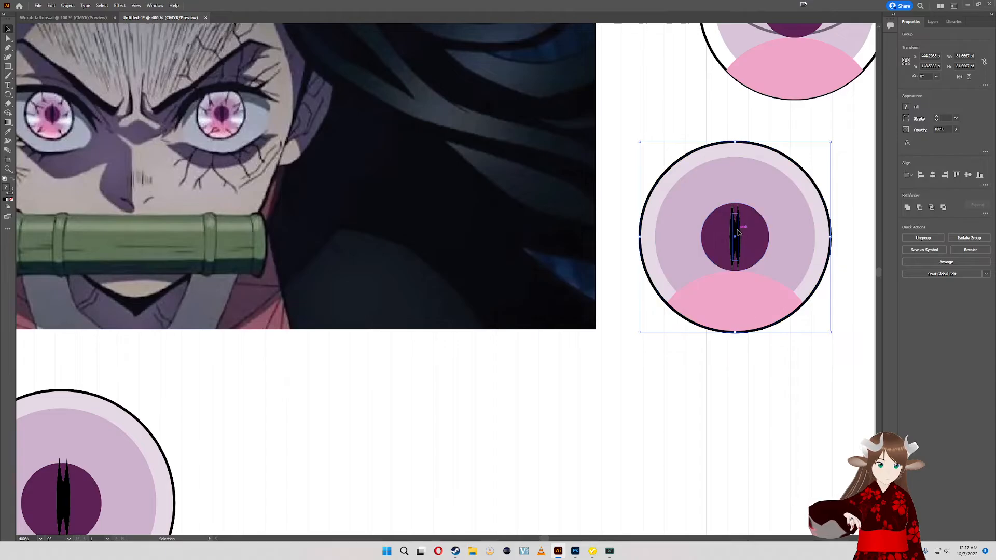
pyautogui.scroll(3, 747, 220)
pyautogui.scroll(-4, 723, 182)
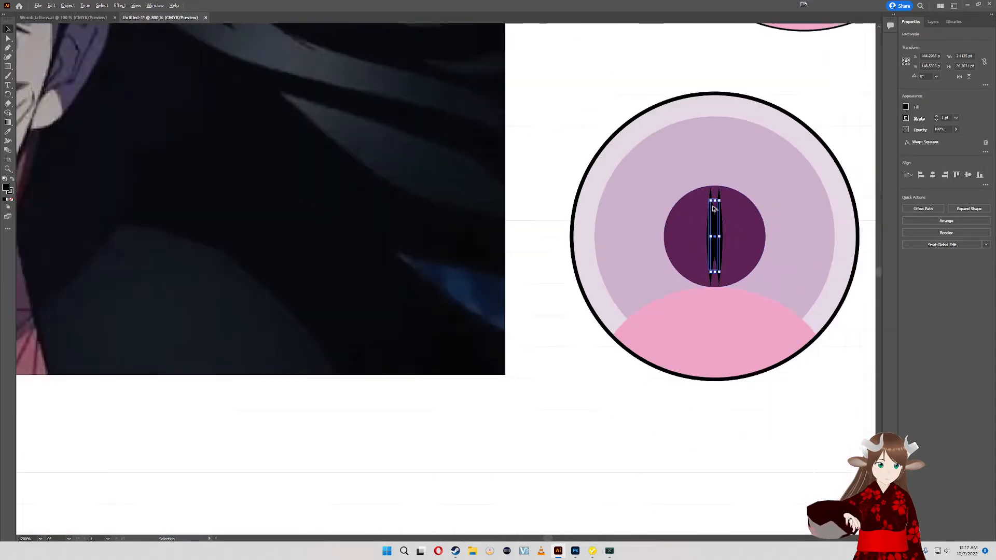
pyautogui.click(684, 280)
pyautogui.scroll(4, 722, 251)
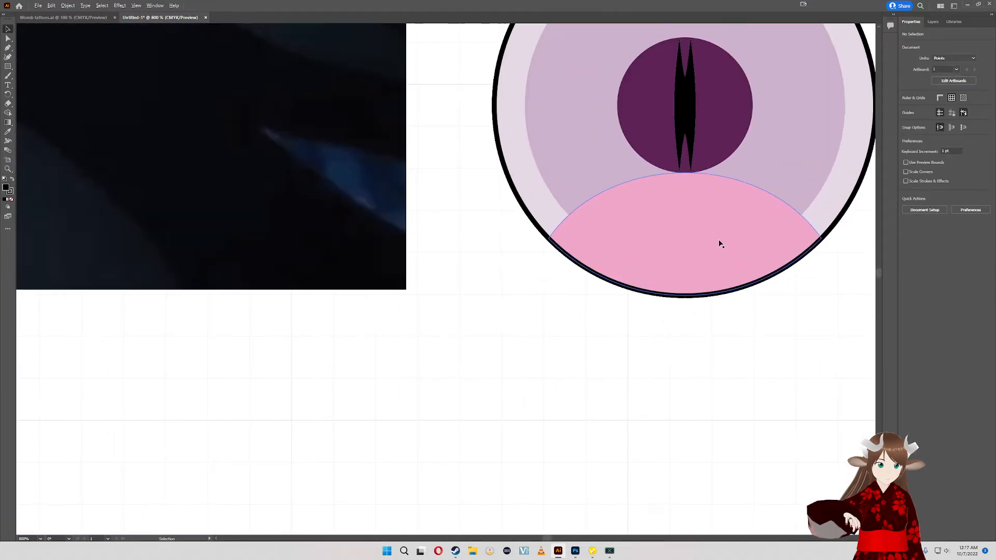
pyautogui.scroll(-4, 717, 242)
pyautogui.moveTo(627, 313); pyautogui.dragTo(669, 378)
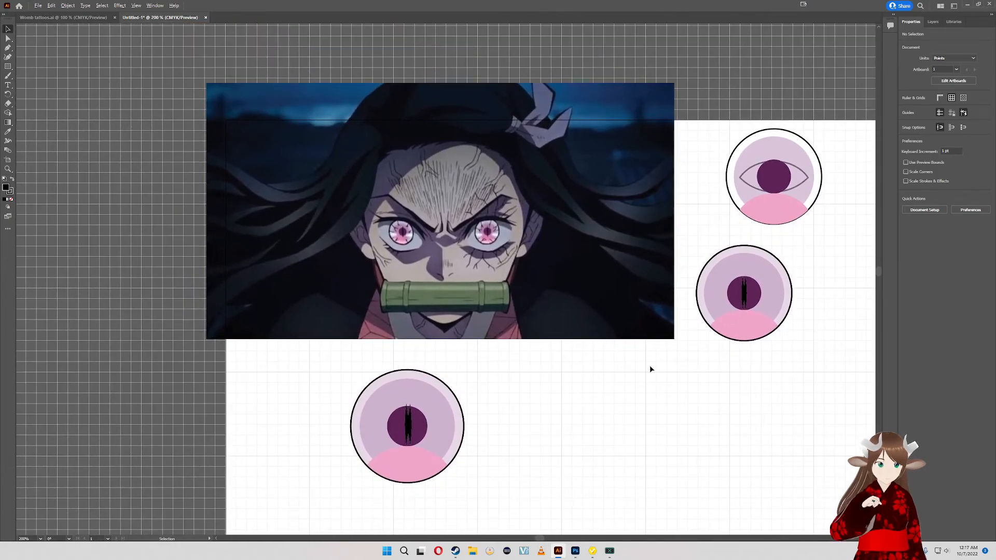
pyautogui.moveTo(486, 389); pyautogui.dragTo(514, 355)
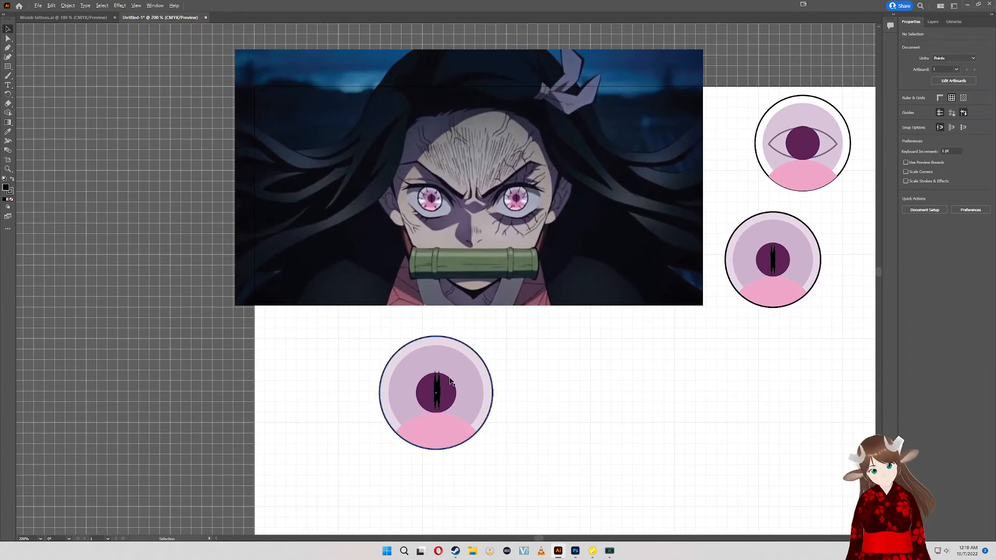
# - Change the larger eye's slit warp from Squeeze to FishEye, and reopen the choice of warp styles
pyautogui.click(440, 389)
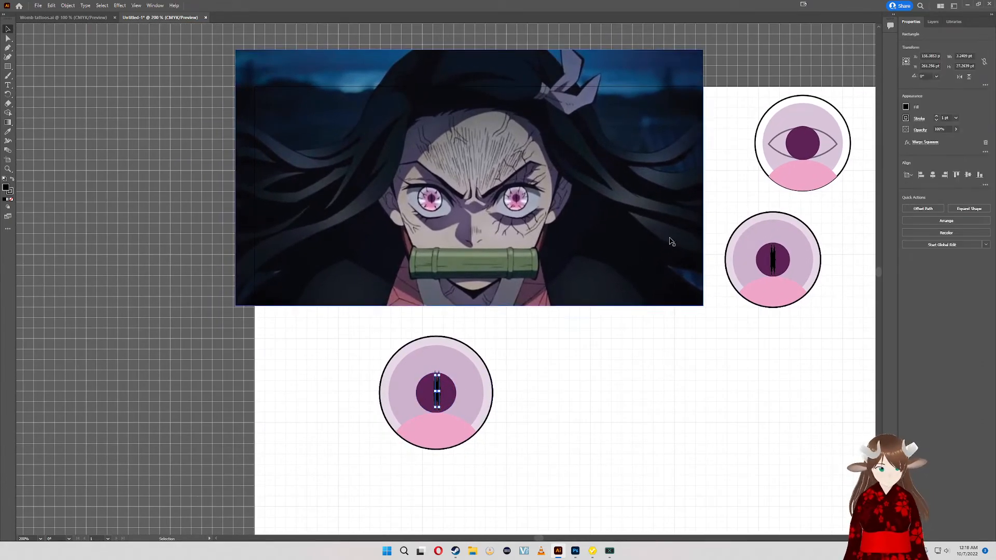
pyautogui.click(923, 143)
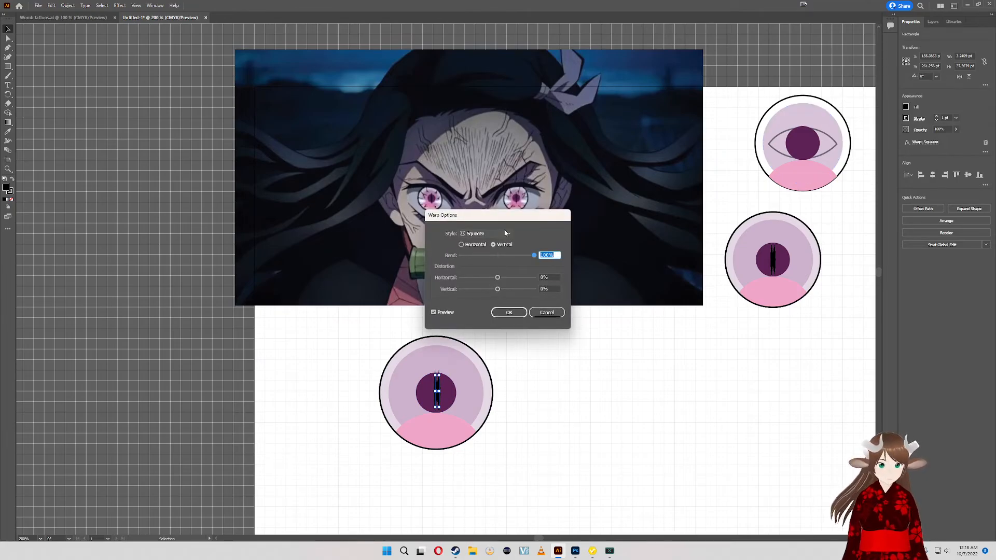
pyautogui.click(486, 234)
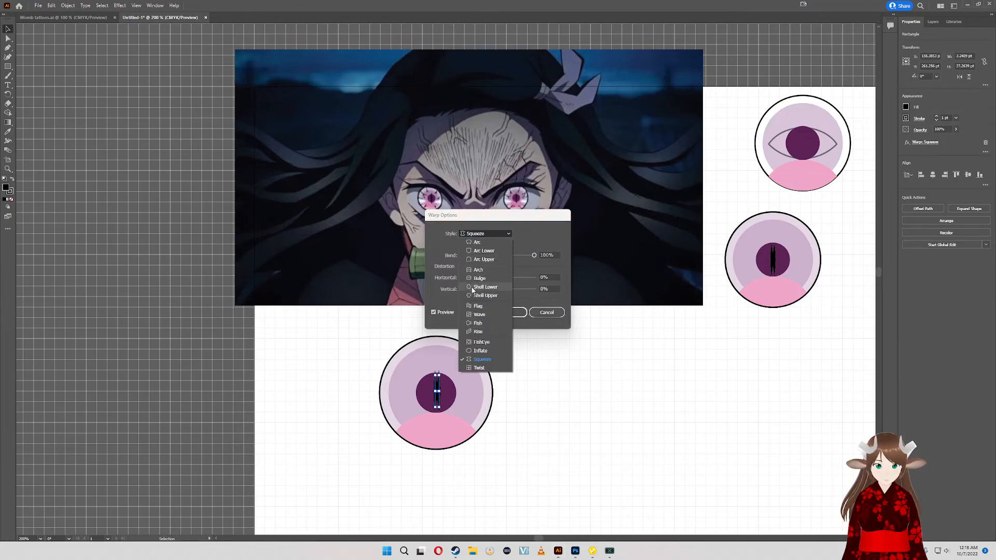
pyautogui.click(486, 342)
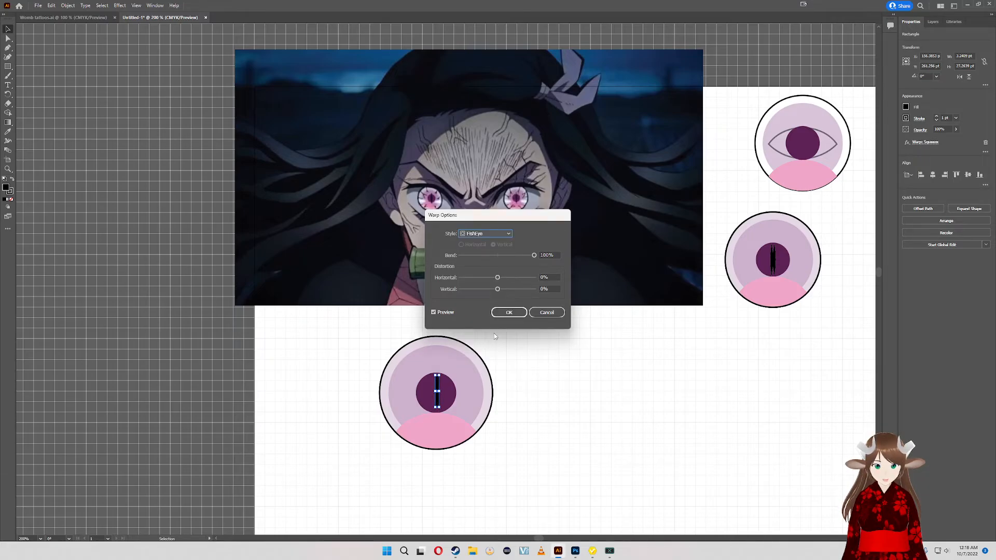
pyautogui.click(498, 235)
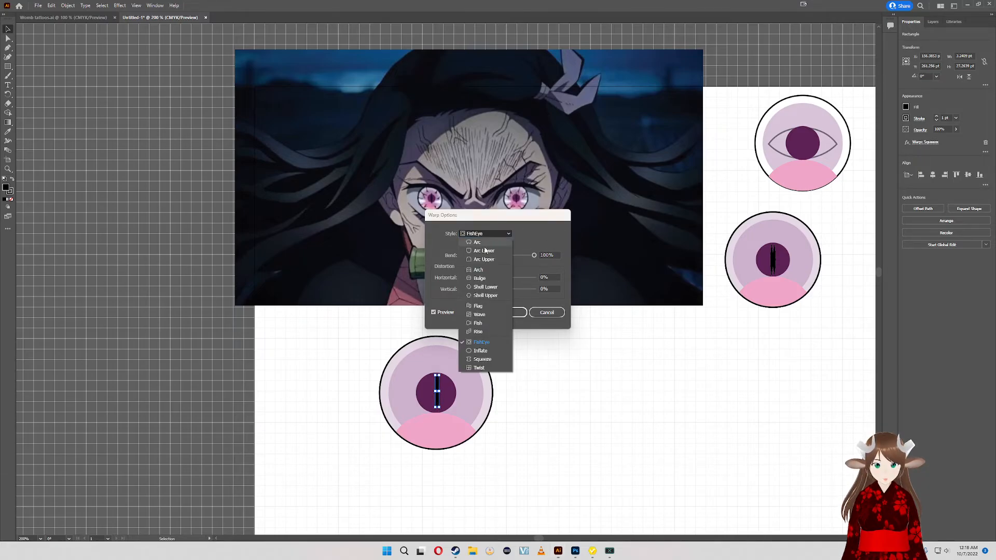
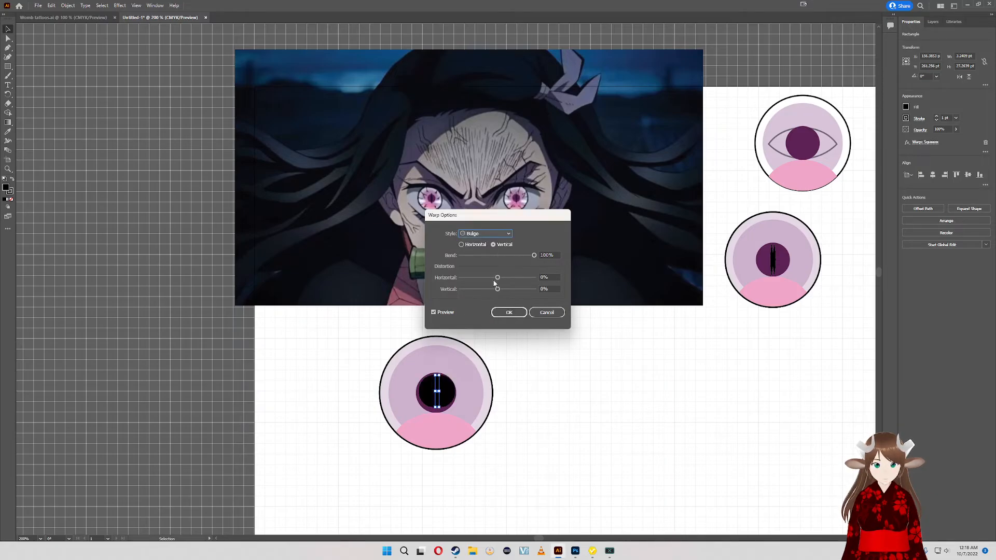
# - Try a vertical Bulge warp with a -22% bend on the larger eye's slit
pyautogui.moveTo(511, 253); pyautogui.dragTo(489, 255)
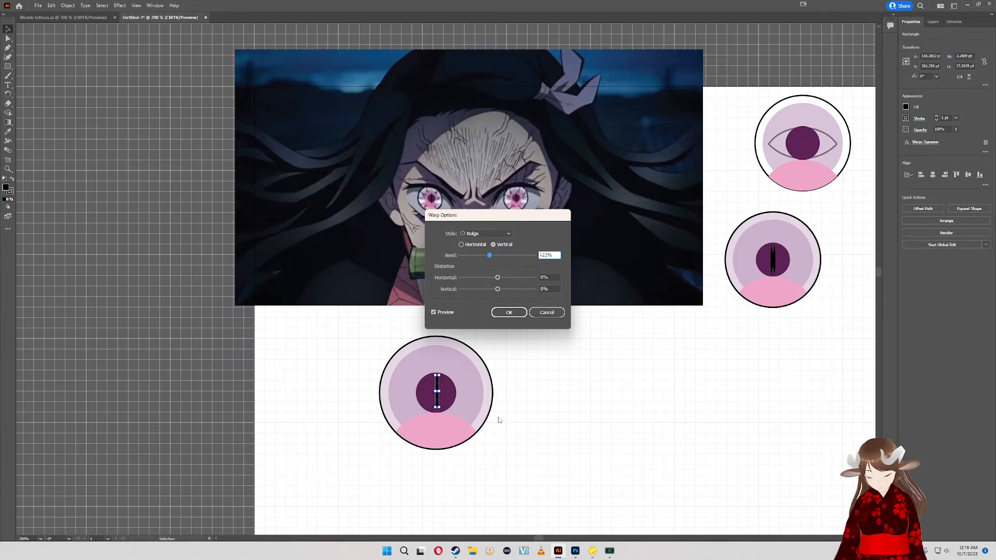
pyautogui.press('alt')
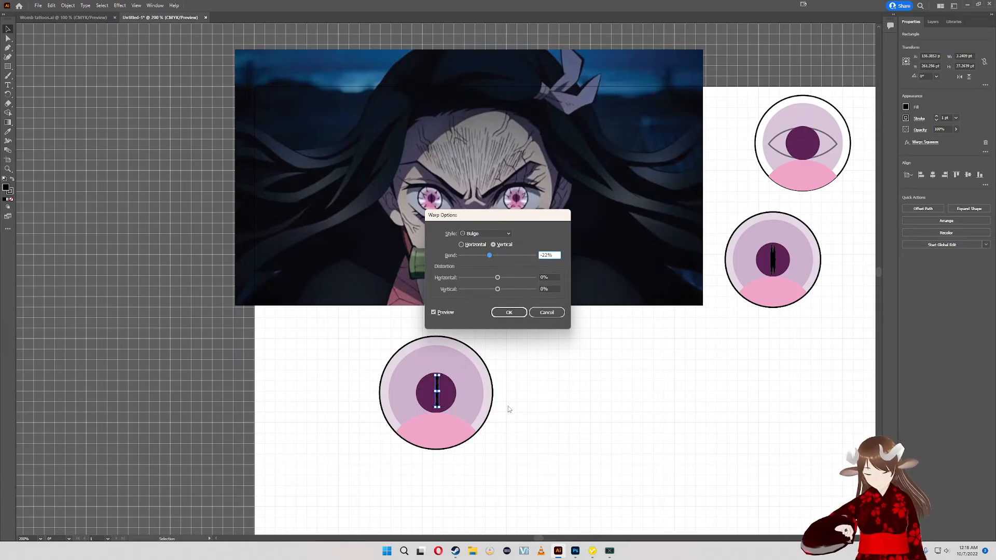
pyautogui.click(504, 313)
pyautogui.scroll(4, 455, 389)
pyautogui.scroll(-1, 455, 389)
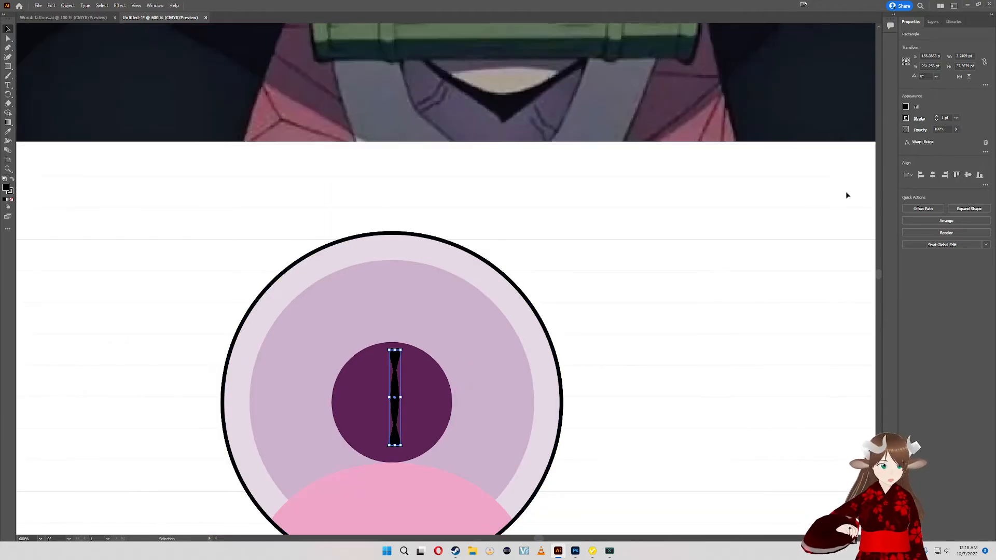
# - Change the slit's warp style to Squeeze and enlarge the slit proportionally to about 7.8 by 65.5 pt
pyautogui.click(923, 143)
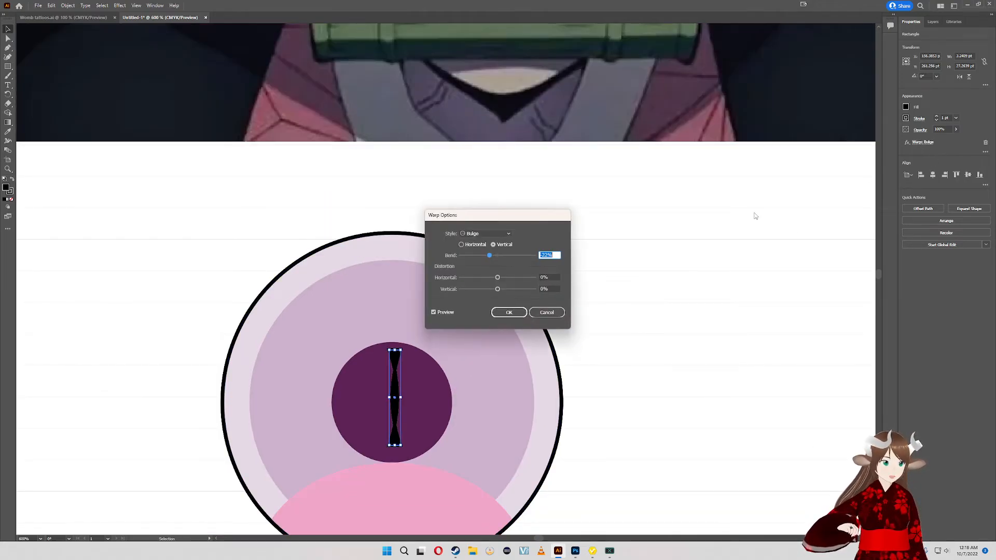
pyautogui.click(493, 234)
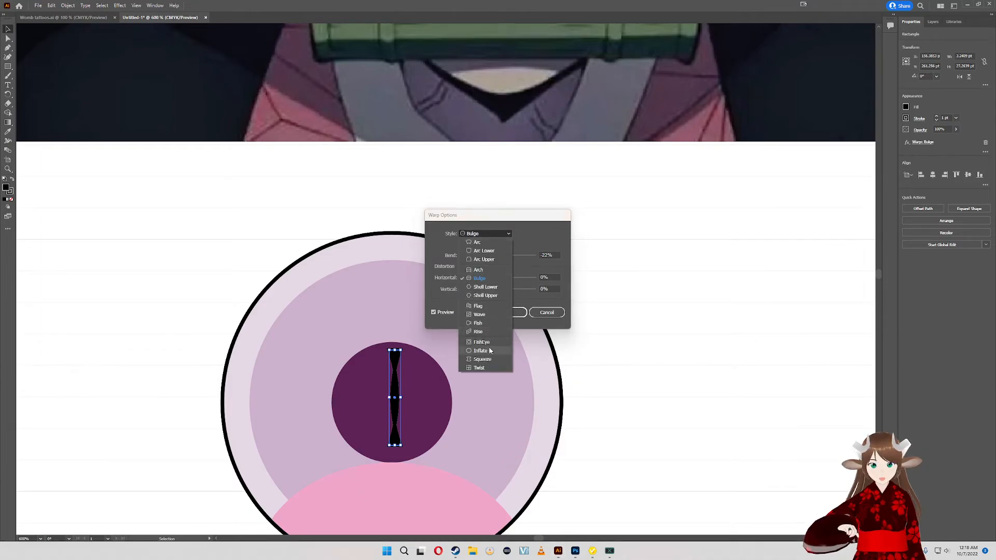
pyautogui.click(483, 359)
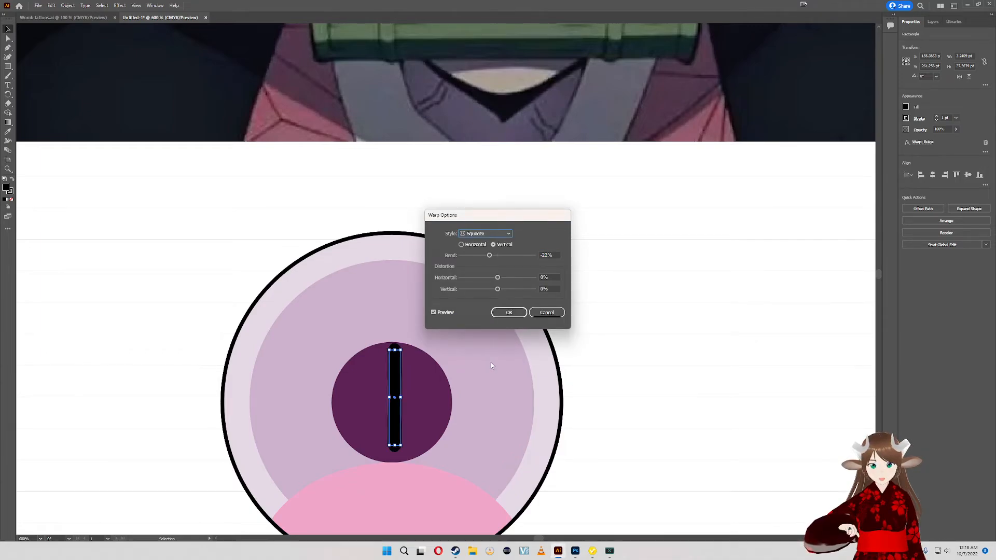
pyautogui.click(509, 312)
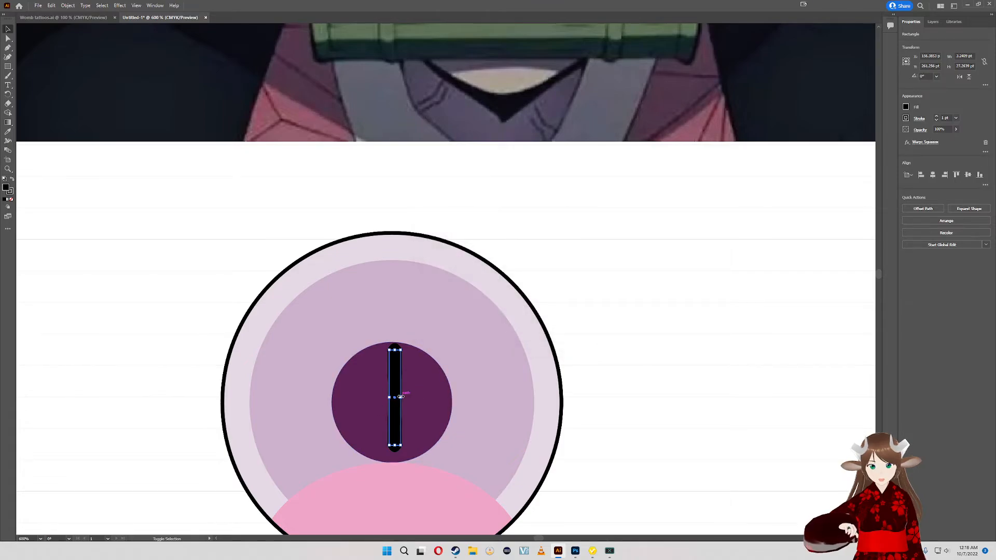
pyautogui.moveTo(401, 397); pyautogui.dragTo(417, 398)
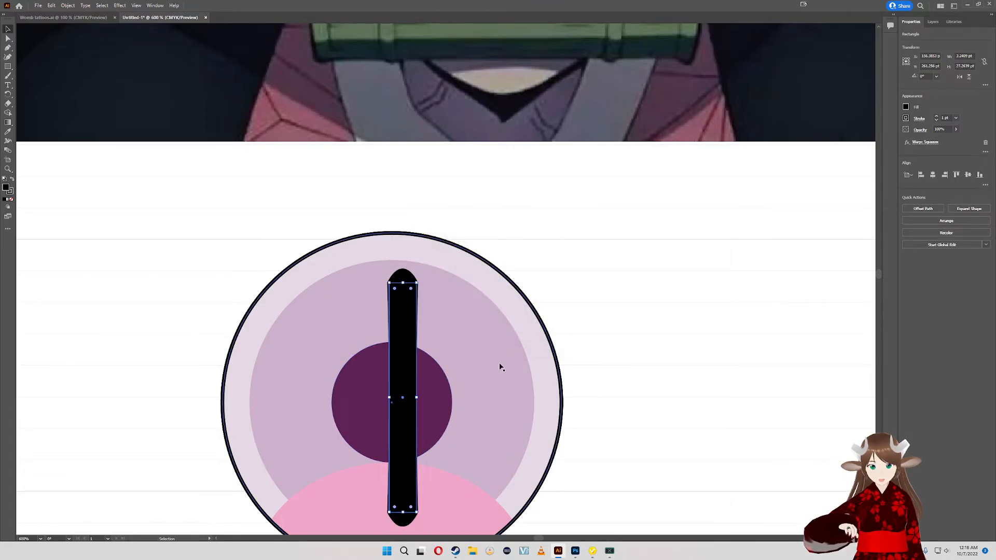
# - Change the slit's warp style to Inflate with a 50% bend
pyautogui.click(926, 142)
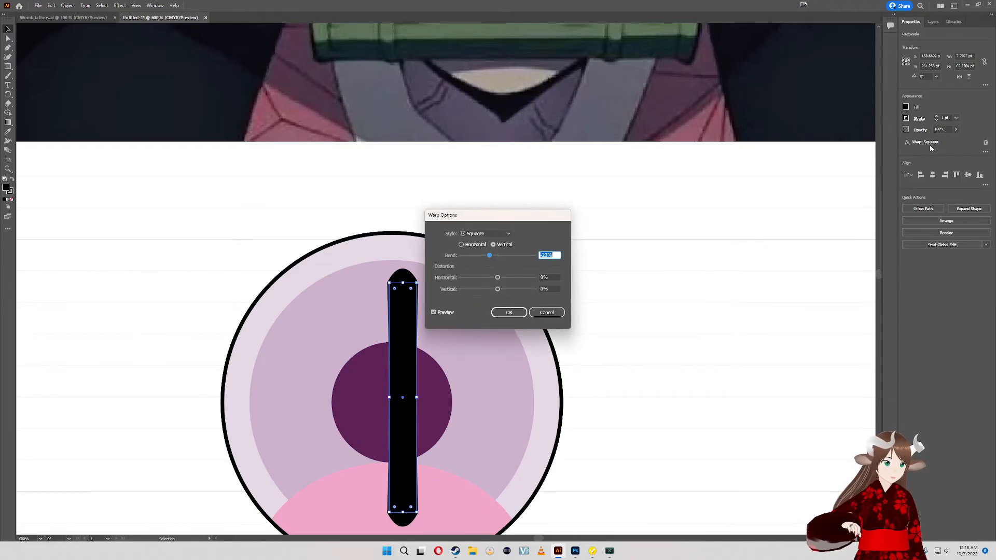
pyautogui.click(505, 233)
pyautogui.click(489, 353)
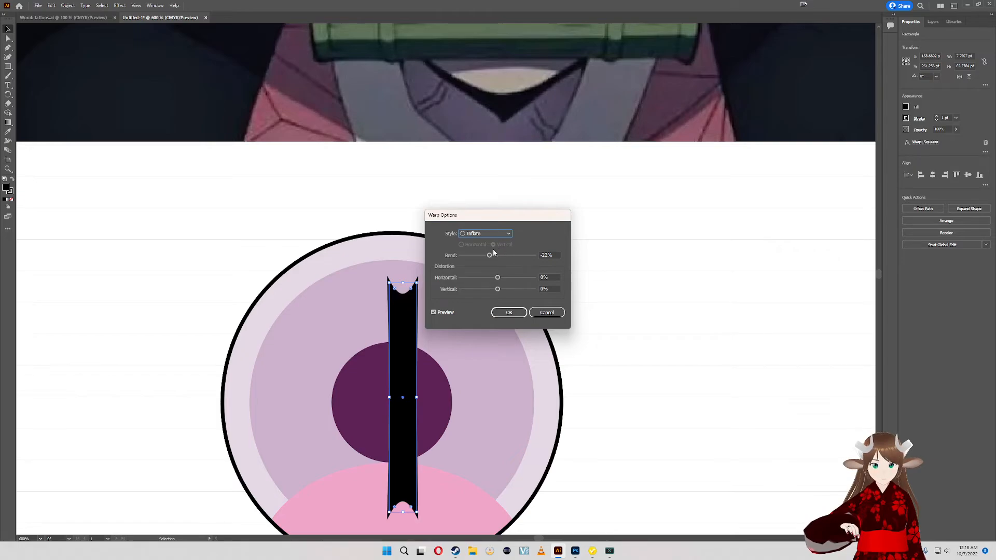
pyautogui.moveTo(490, 255); pyautogui.dragTo(511, 261)
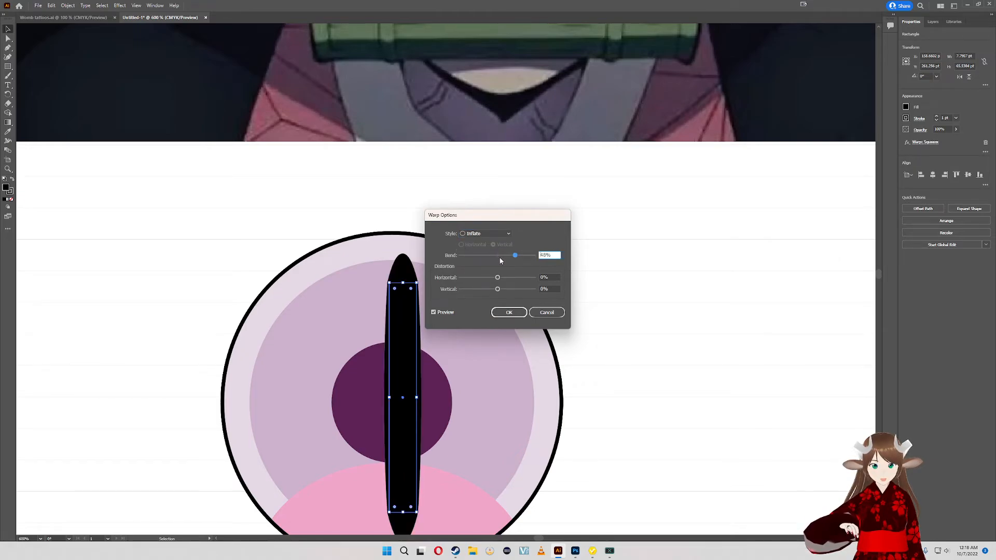
pyautogui.moveTo(515, 257); pyautogui.dragTo(563, 263)
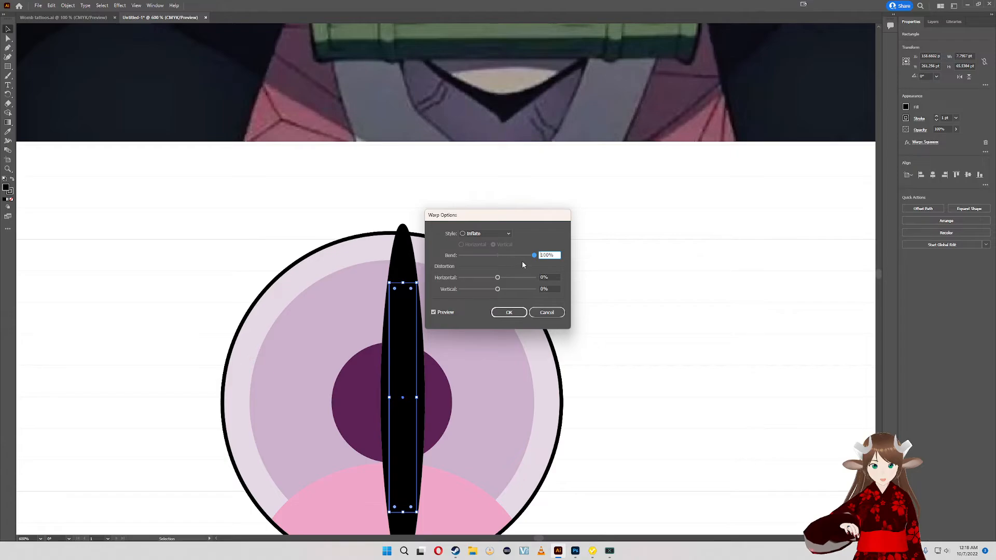
pyautogui.moveTo(533, 256)
pyautogui.mouseDown()
pyautogui.moveTo(507, 256)
pyautogui.moveTo(528, 258)
pyautogui.moveTo(520, 257)
pyautogui.mouseUp()
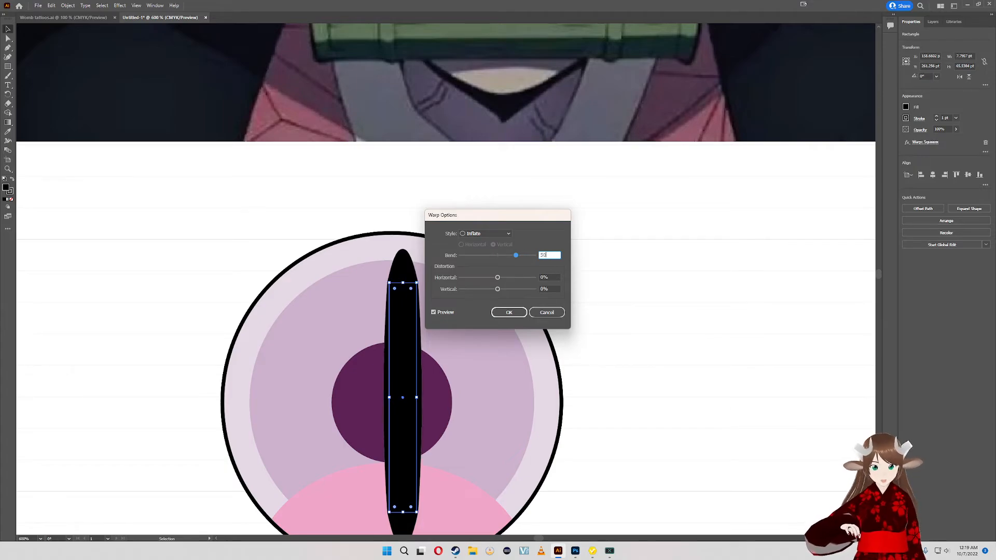
pyautogui.press('Return')
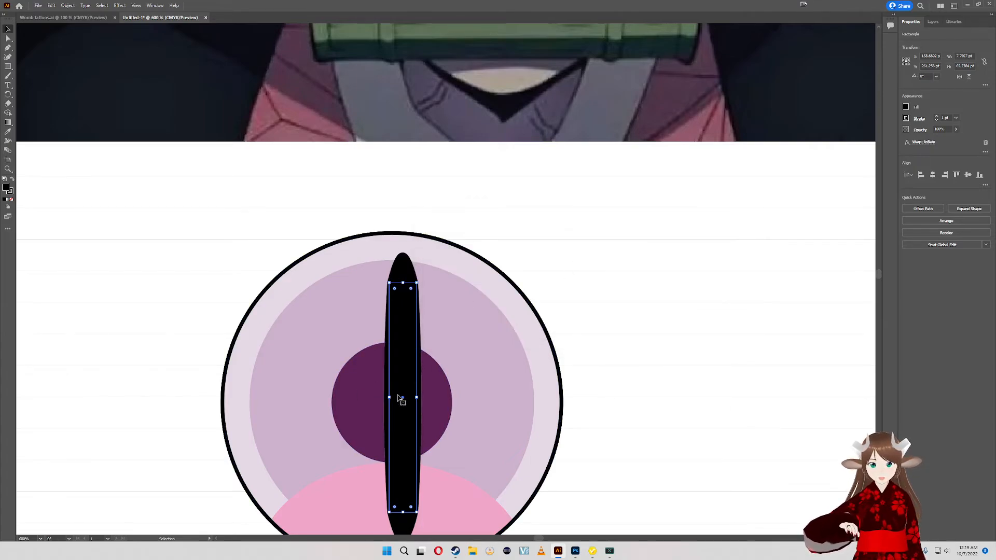
# - Resize the inflated slit to about 2.3 by 35.4 pt, extending its tips slightly past the dark pupil circle
pyautogui.moveTo(416, 398); pyautogui.dragTo(403, 398)
pyautogui.moveTo(435, 331); pyautogui.dragTo(456, 328)
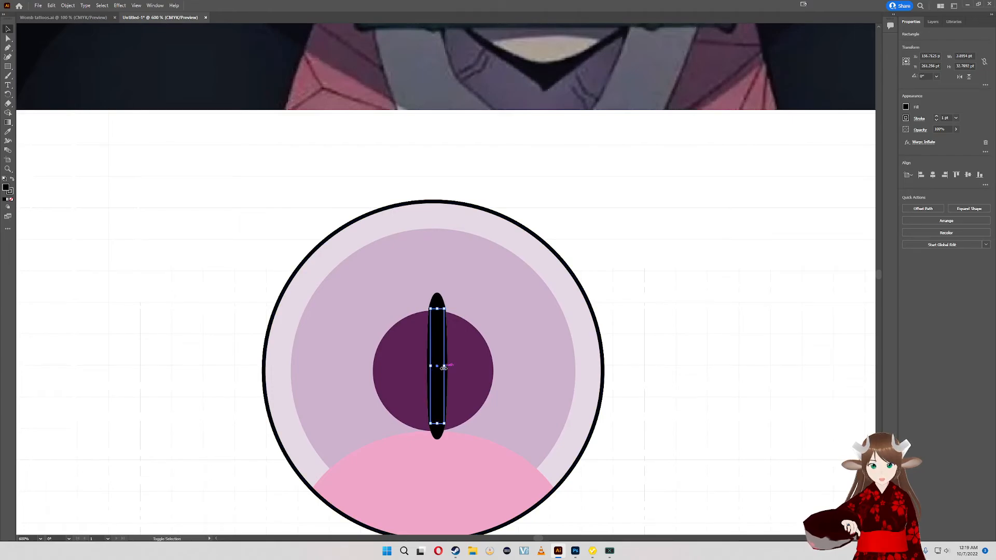
pyautogui.moveTo(445, 366); pyautogui.dragTo(442, 368)
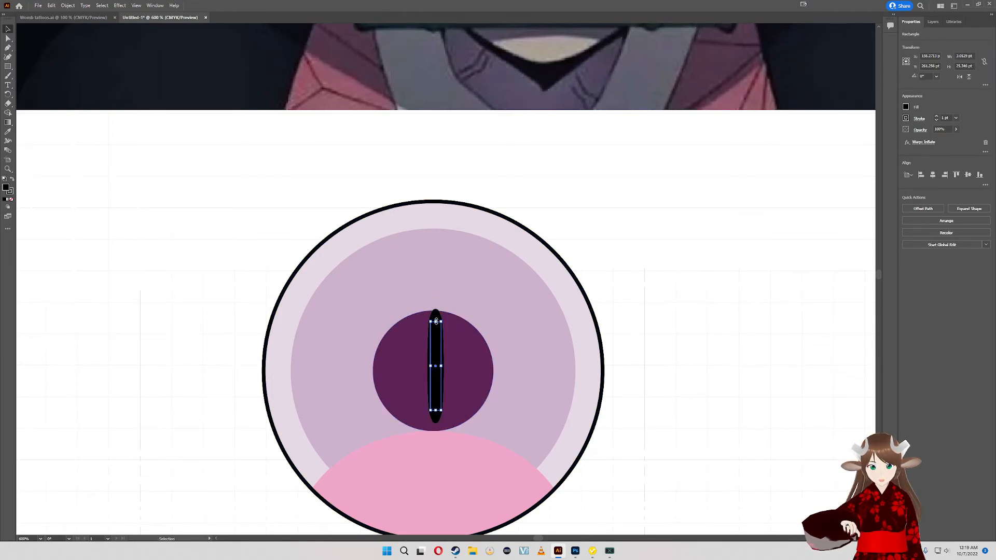
pyautogui.moveTo(437, 321); pyautogui.dragTo(439, 349)
# - Select all of the larger eye's shapes and align them on their horizontal and vertical centers
pyautogui.moveTo(631, 346); pyautogui.dragTo(147, 344)
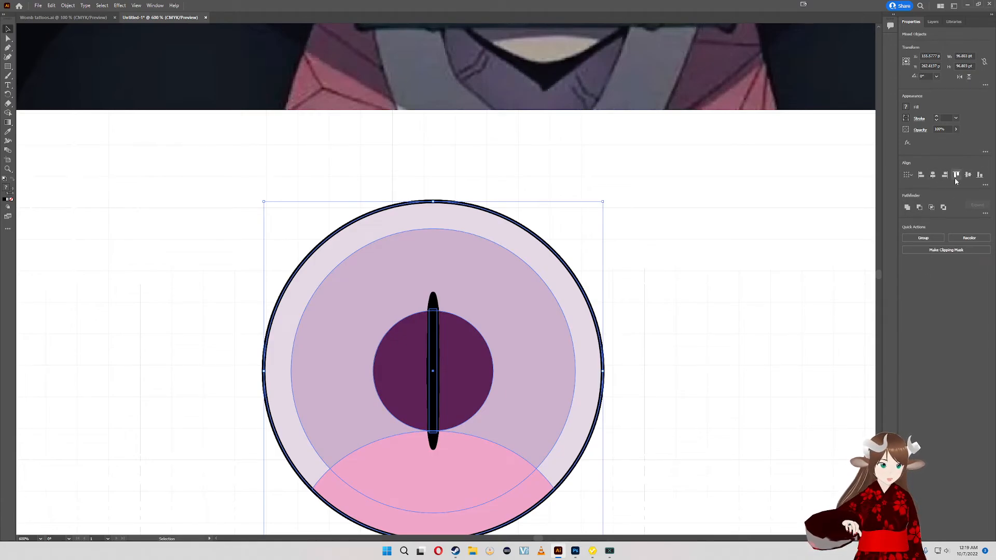
pyautogui.click(763, 300)
pyautogui.click(441, 350)
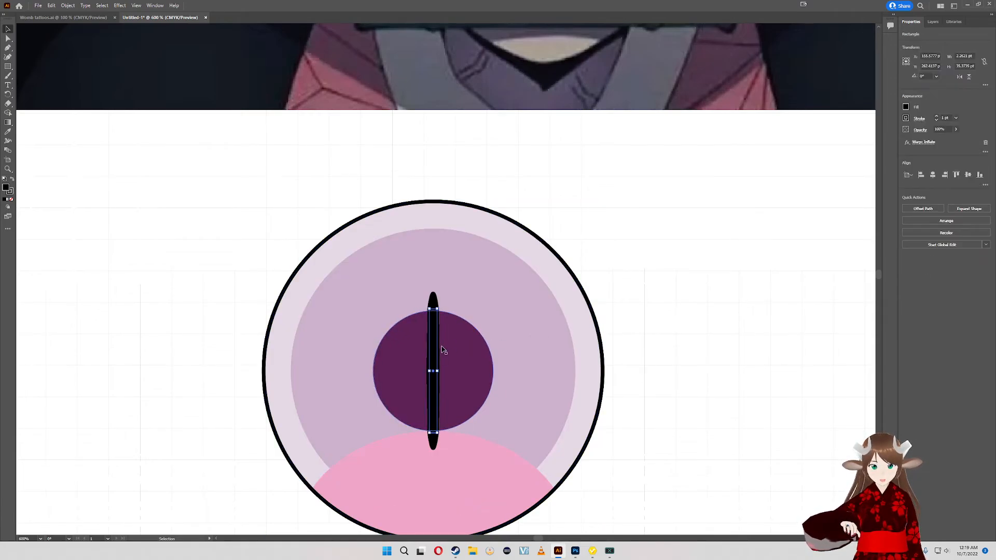
pyautogui.hotkey('ctrl', 'a')
pyautogui.click(671, 246)
pyautogui.moveTo(653, 283)
pyautogui.mouseDown()
pyautogui.moveTo(648, 559)
pyautogui.moveTo(685, 291)
pyautogui.moveTo(682, 242)
pyautogui.mouseUp()
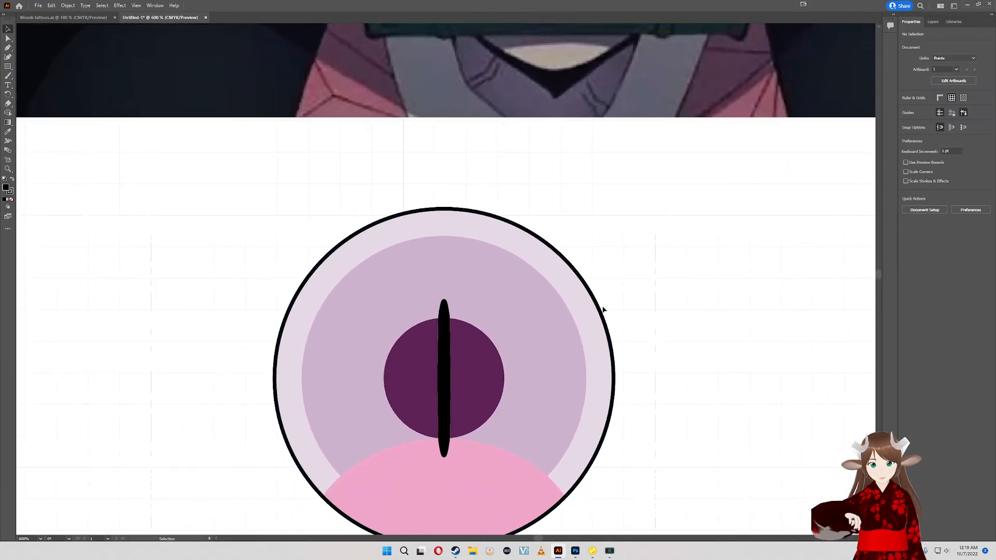
# - Increase the bend of the slit's Inflate warp to 68%, trying stronger bends up to 100% first
pyautogui.click(446, 377)
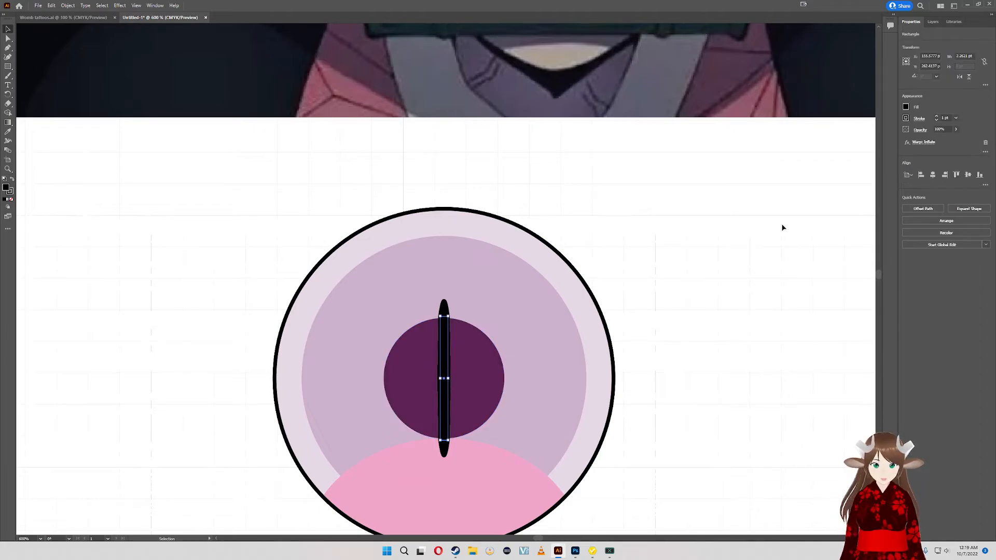
pyautogui.click(929, 142)
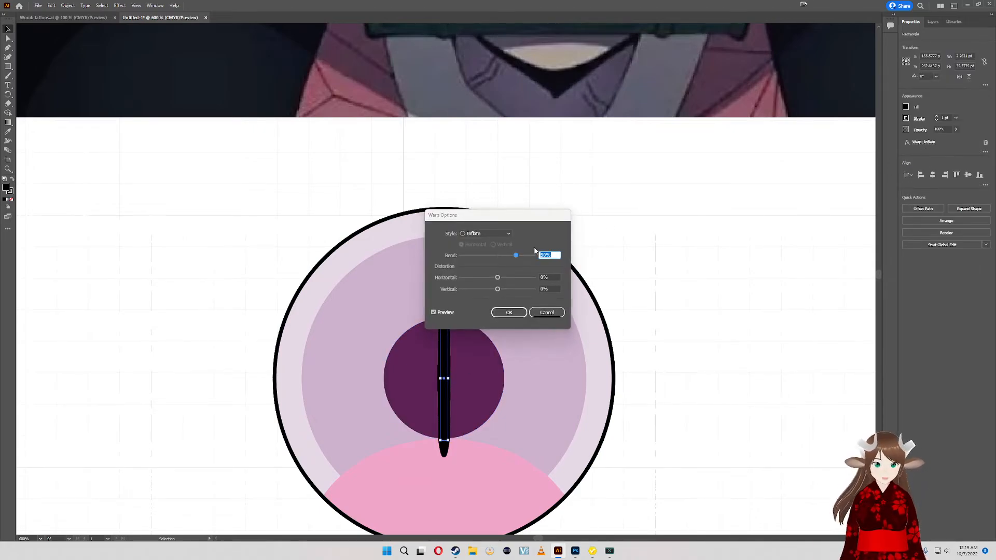
pyautogui.moveTo(517, 256); pyautogui.dragTo(539, 256)
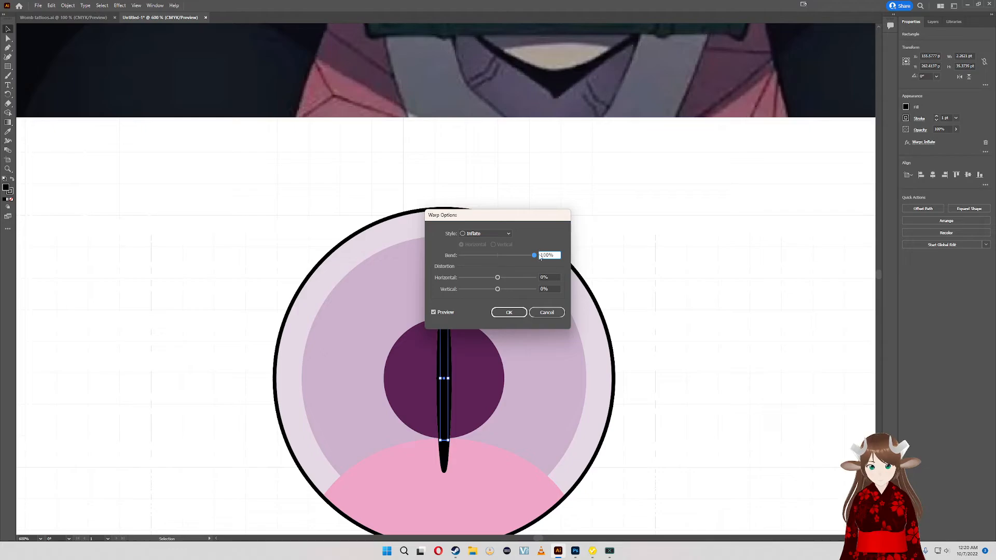
pyautogui.moveTo(514, 217); pyautogui.dragTo(707, 219)
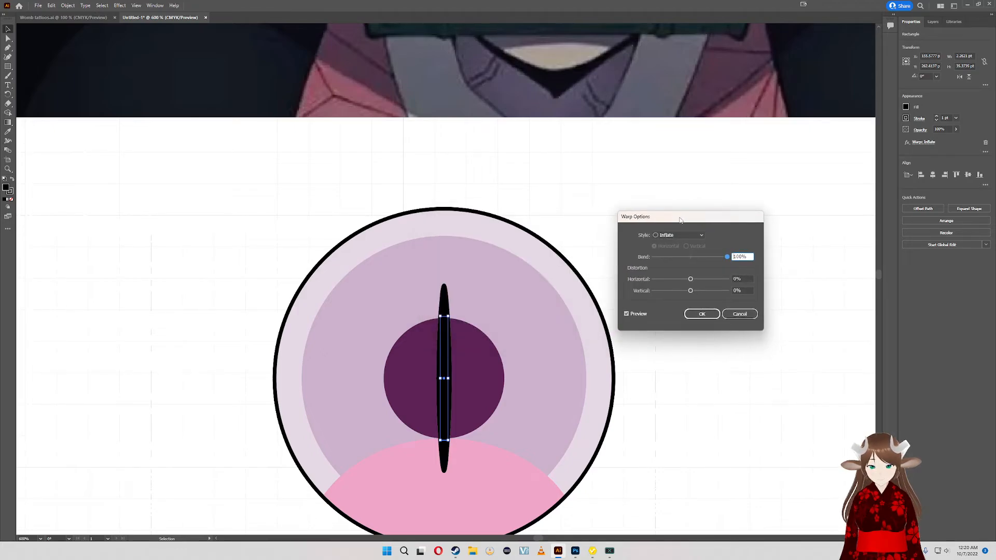
pyautogui.moveTo(725, 262)
pyautogui.mouseDown()
pyautogui.moveTo(692, 255)
pyautogui.moveTo(722, 261)
pyautogui.mouseUp()
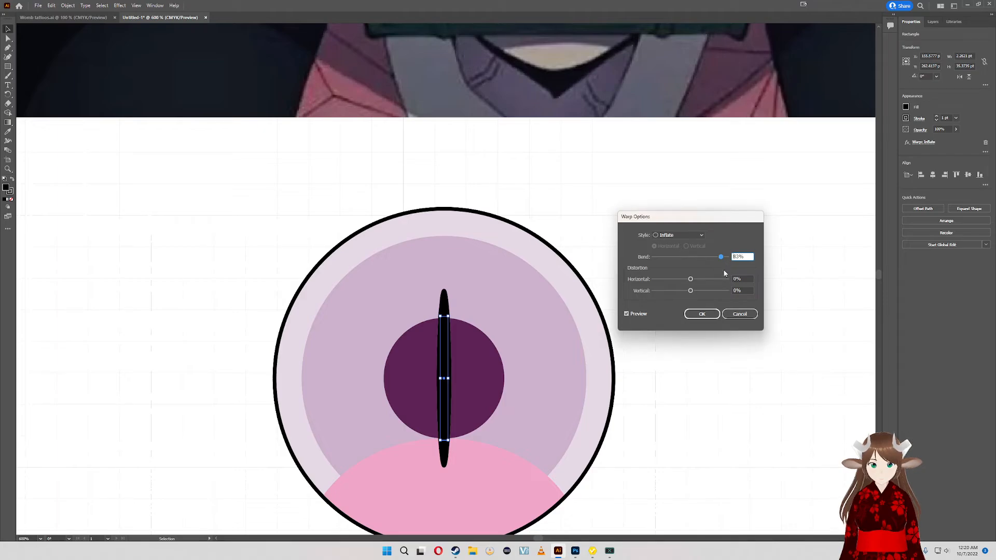
pyautogui.moveTo(722, 258)
pyautogui.mouseDown()
pyautogui.moveTo(733, 260)
pyautogui.moveTo(718, 258)
pyautogui.mouseUp()
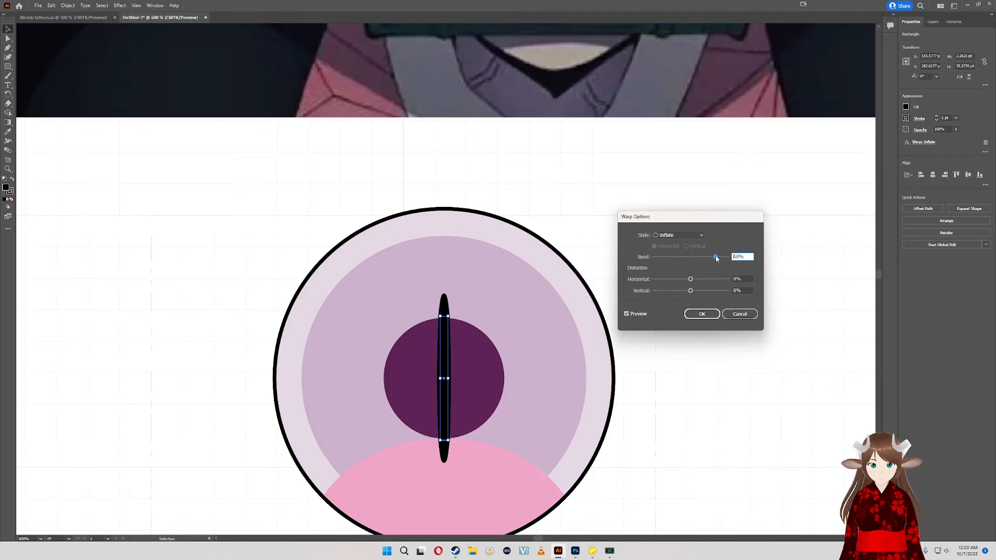
pyautogui.press('Return')
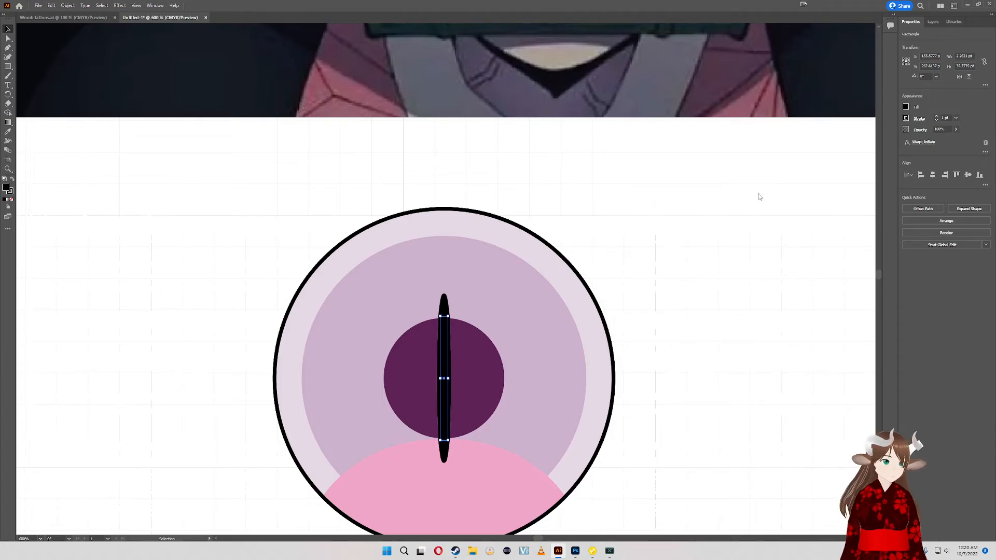
pyautogui.click(923, 142)
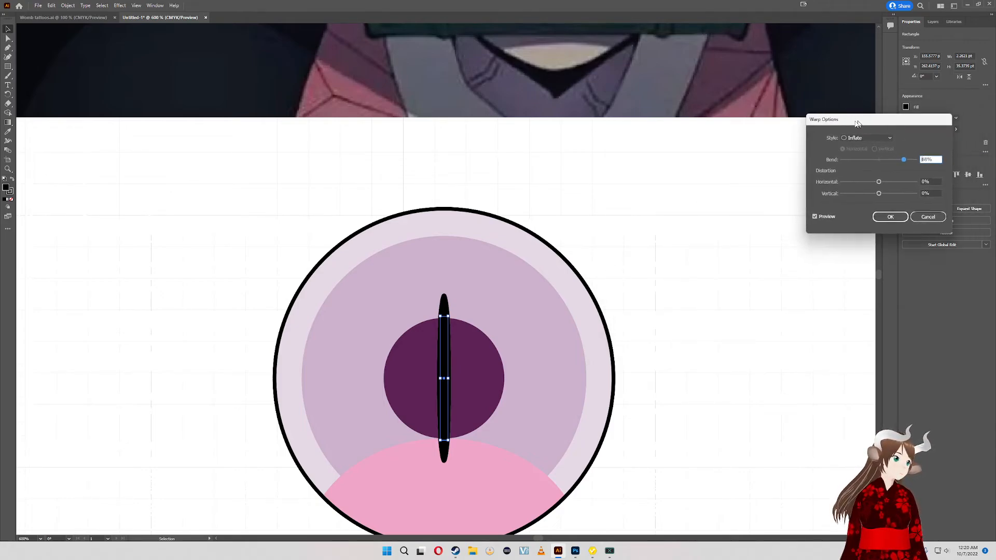
pyautogui.moveTo(857, 120); pyautogui.dragTo(716, 182)
pyautogui.click(749, 280)
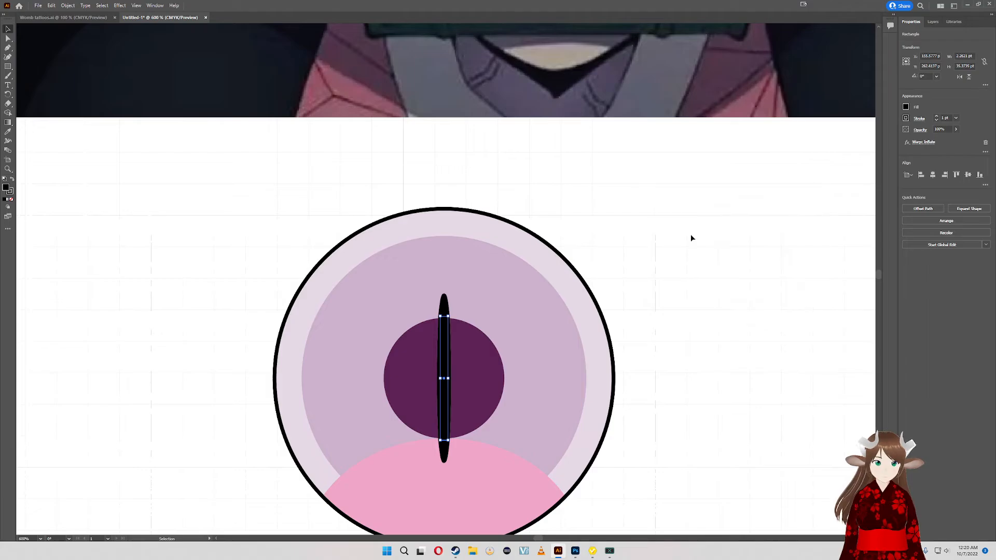
# - Recenter the reshaped slit by aligning it with the eye's other shapes, and clear the selection
pyautogui.moveTo(692, 238)
pyautogui.mouseDown()
pyautogui.moveTo(612, 429)
pyautogui.moveTo(667, 545)
pyautogui.moveTo(762, 193)
pyautogui.moveTo(753, 187)
pyautogui.mouseUp()
pyautogui.click(740, 227)
pyautogui.moveTo(729, 269); pyautogui.dragTo(628, 343)
pyautogui.moveTo(266, 307); pyautogui.dragTo(244, 302)
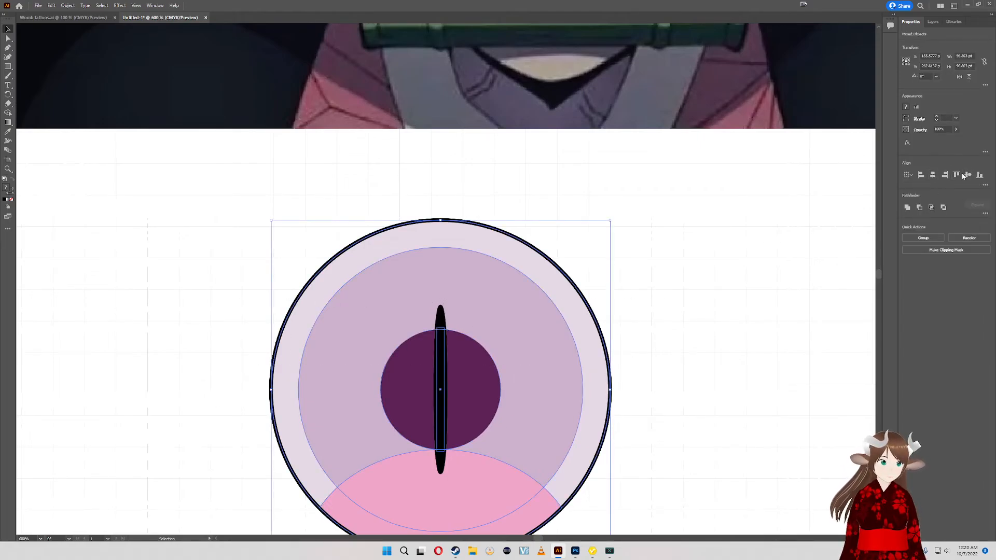
pyautogui.click(696, 298)
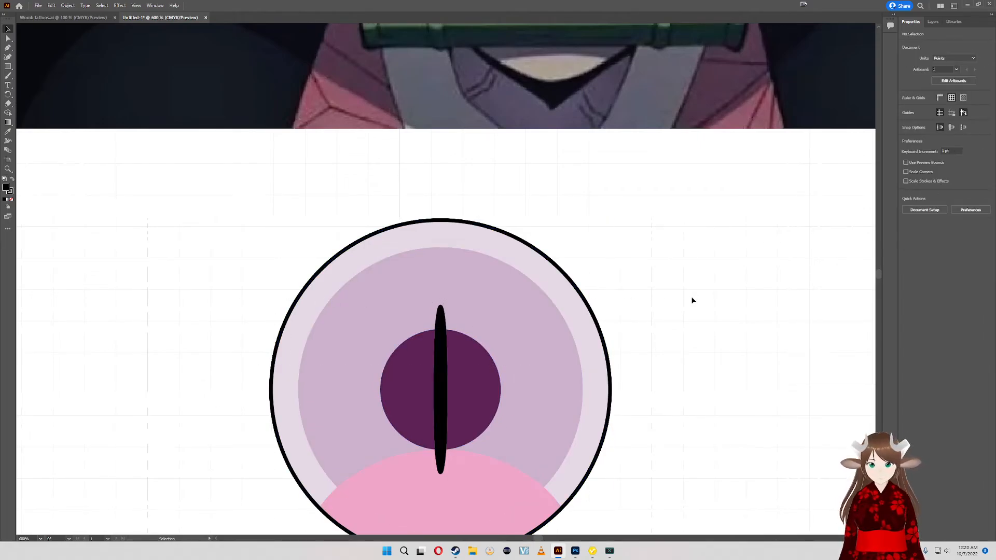
# - Try to draw a curved detail inward from the larger eye's upper rim with the Curvature tool
pyautogui.moveTo(691, 297); pyautogui.dragTo(636, 241)
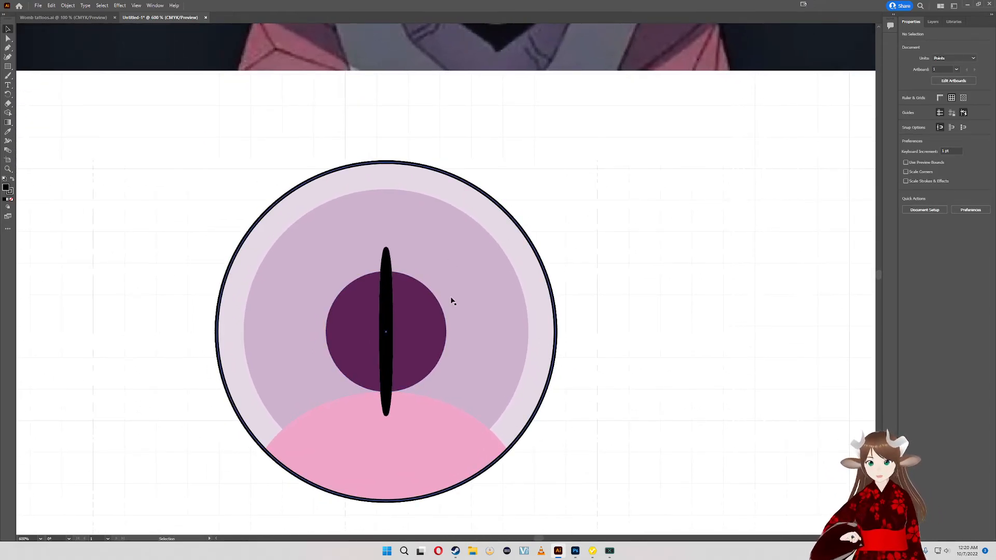
pyautogui.scroll(6, 449, 140)
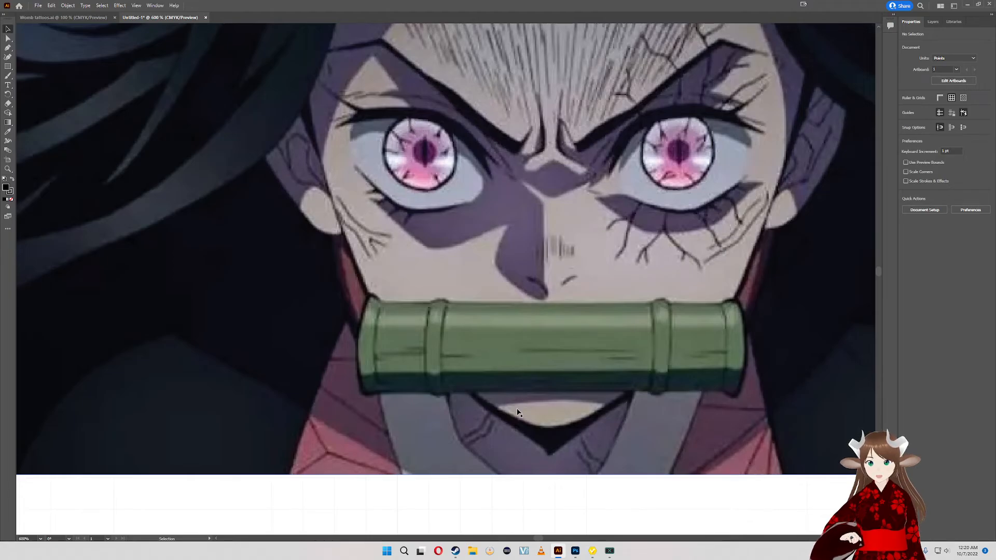
pyautogui.moveTo(549, 436); pyautogui.dragTo(463, 465)
pyautogui.moveTo(500, 553); pyautogui.dragTo(548, 220)
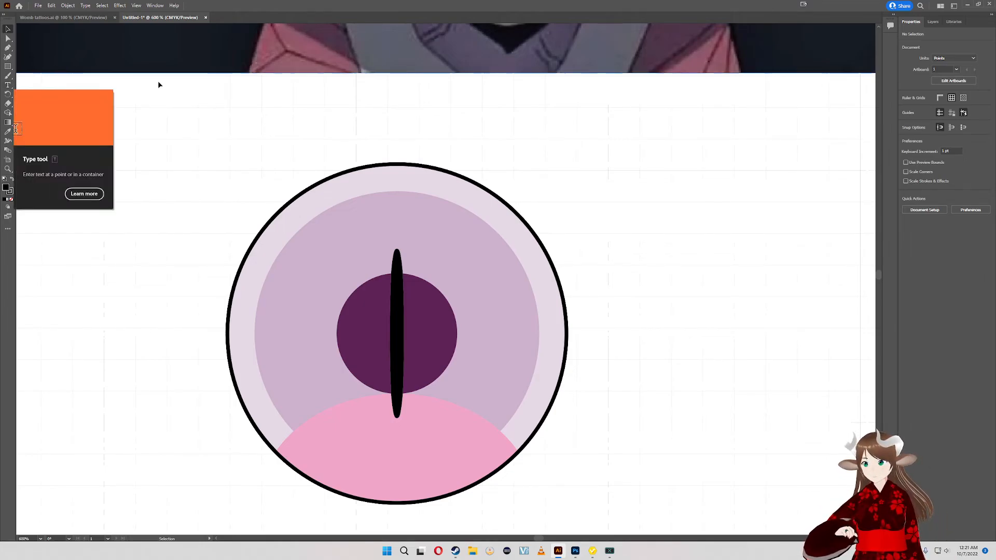
pyautogui.moveTo(157, 81); pyautogui.dragTo(226, 238)
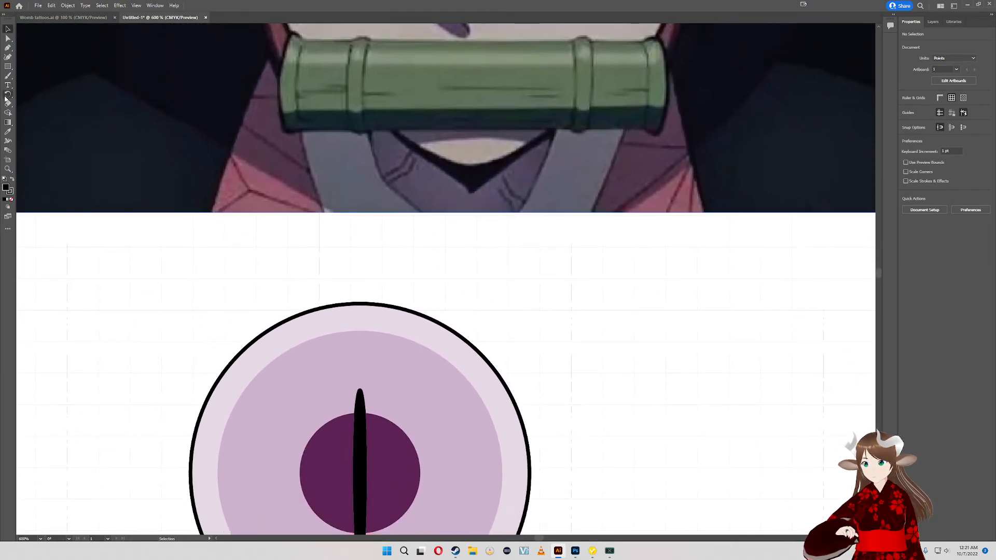
pyautogui.click(8, 57)
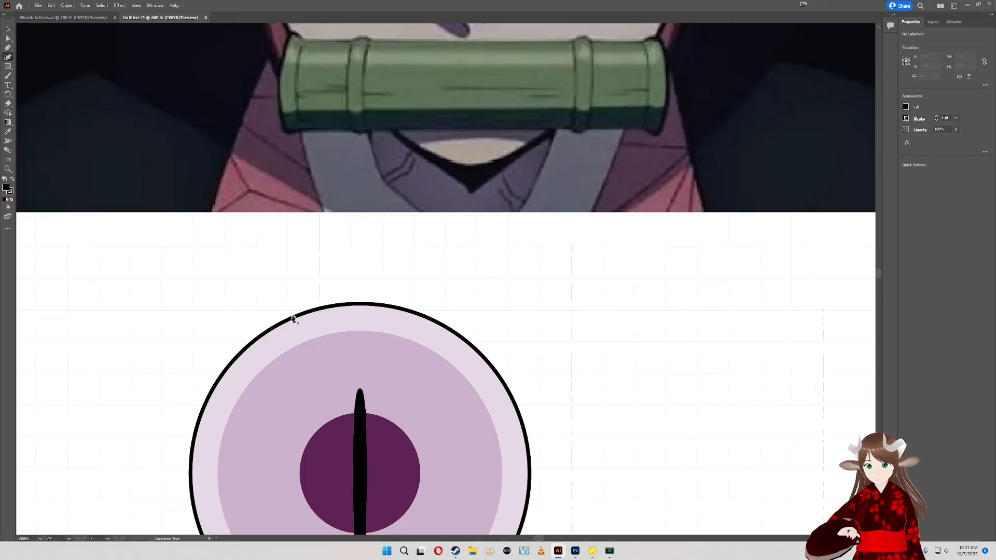
pyautogui.click(316, 358)
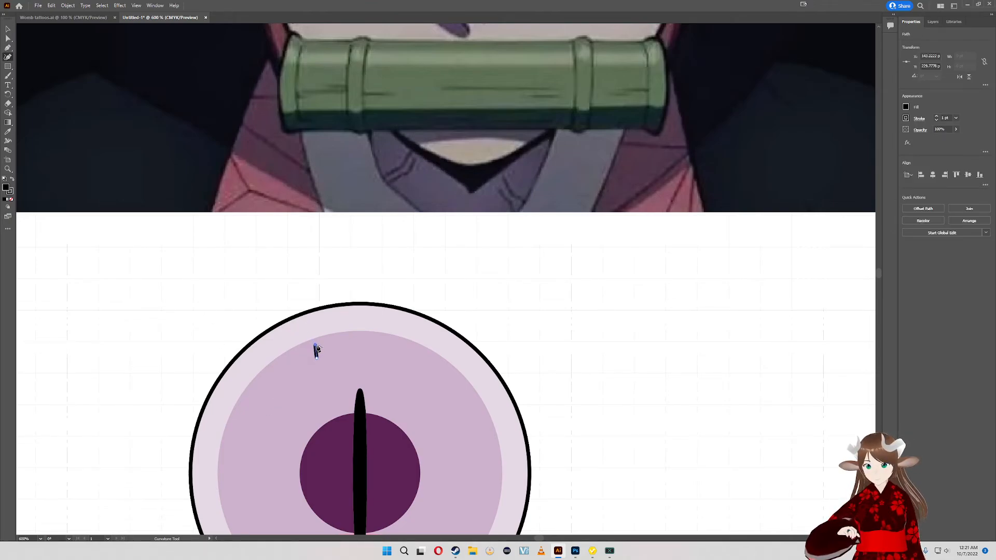
pyautogui.click(302, 317)
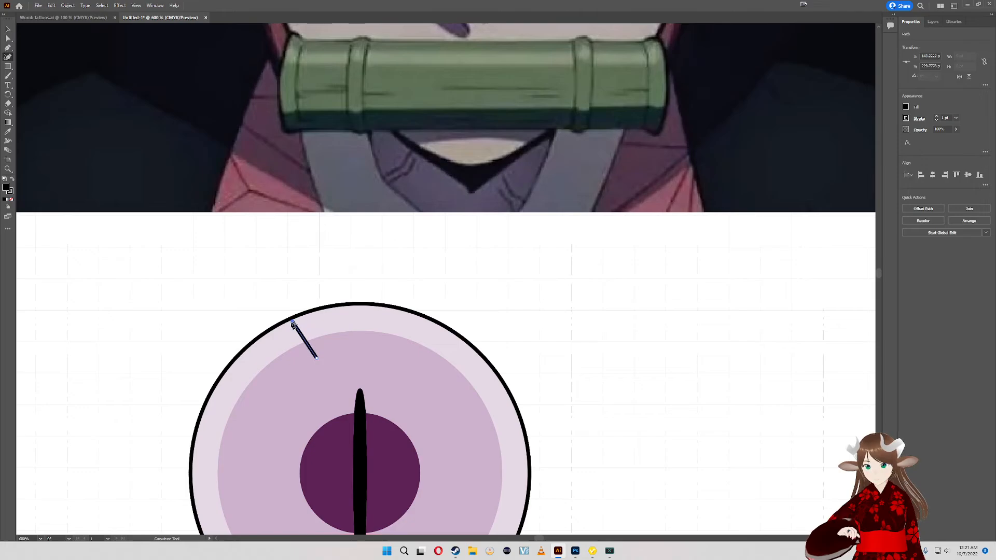
pyautogui.click(291, 319)
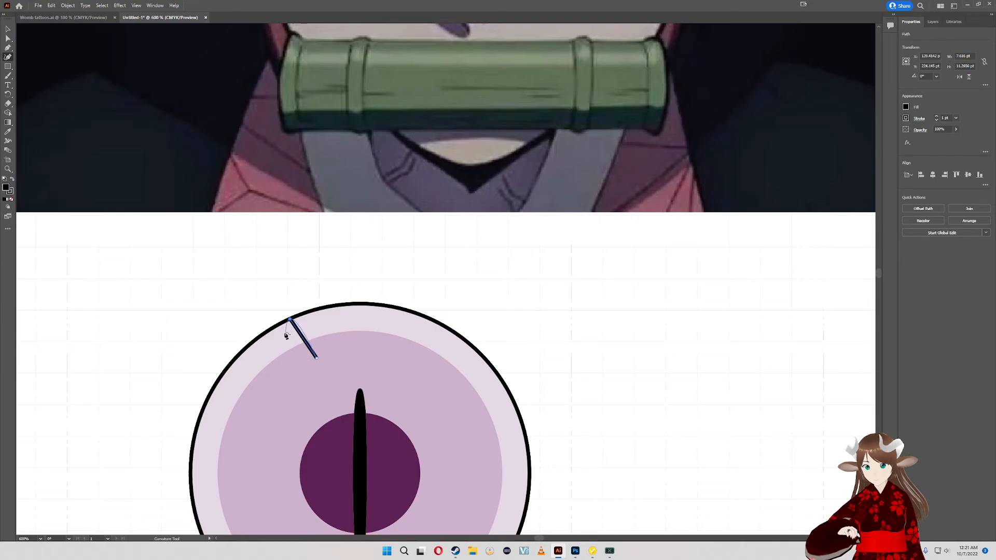
pyautogui.click(252, 311)
pyautogui.click(293, 290)
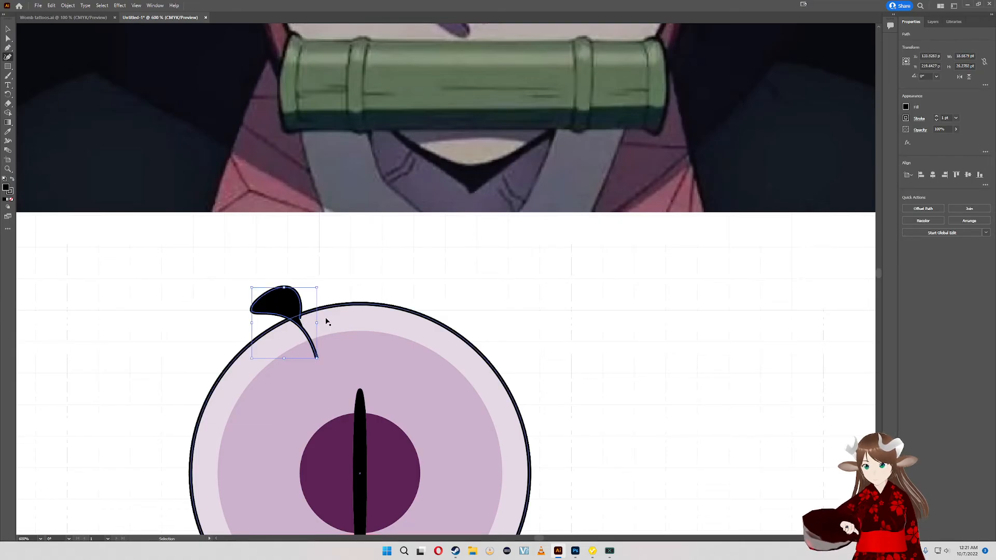
pyautogui.hotkey('ctrl', 'z')
pyautogui.hotkey('ctrl', 'z')
pyautogui.hotkey('ctrl', 'z')
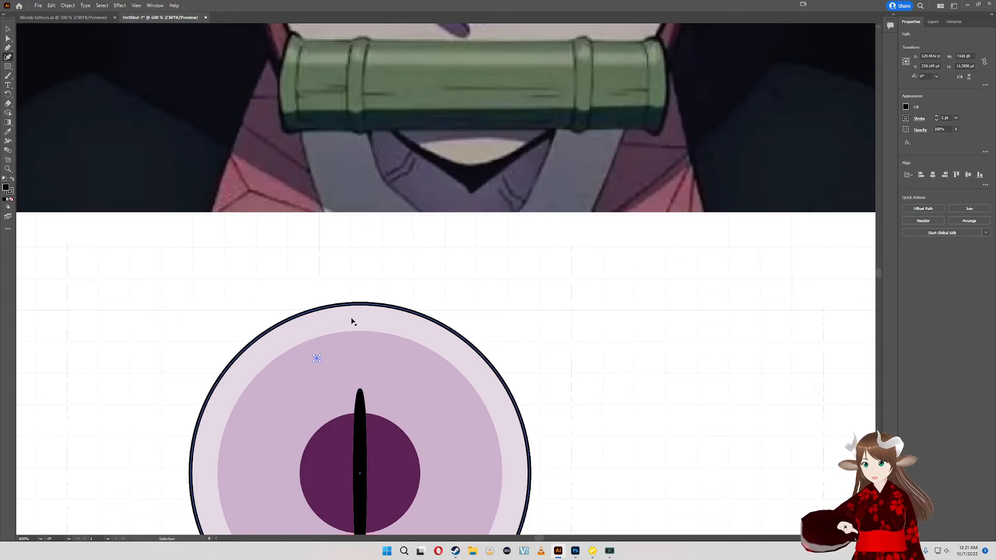
# - Clear the selection and compare the larger drawn eye with the irises in the reference image
pyautogui.moveTo(547, 333); pyautogui.dragTo(556, 224)
pyautogui.scroll(3, 609, 434)
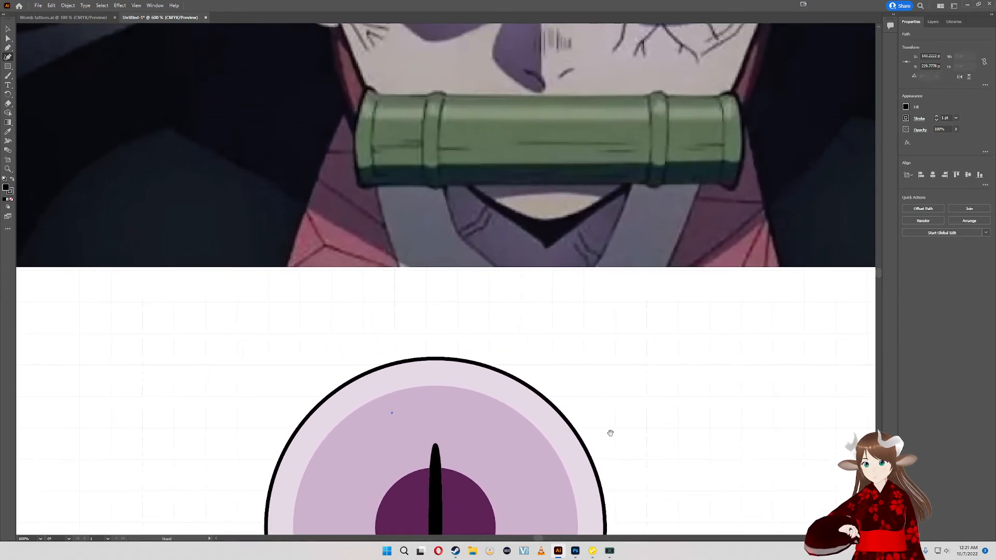
pyautogui.scroll(2, 552, 457)
pyautogui.moveTo(386, 455)
pyautogui.mouseDown()
pyautogui.moveTo(444, 500)
pyautogui.moveTo(456, 262)
pyautogui.mouseUp()
pyautogui.press('v')
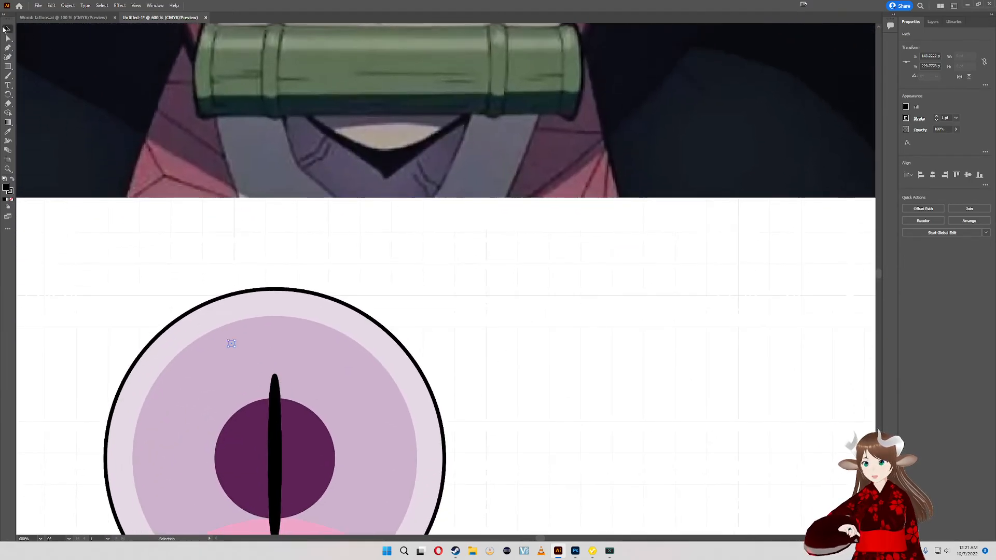
pyautogui.click(477, 313)
pyautogui.scroll(-3, 565, 260)
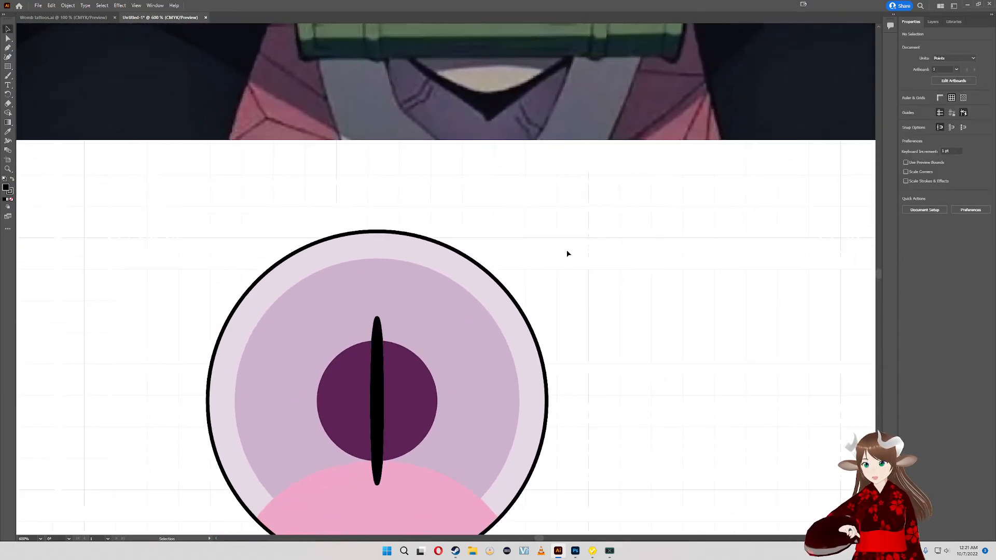
pyautogui.scroll(-1, 576, 285)
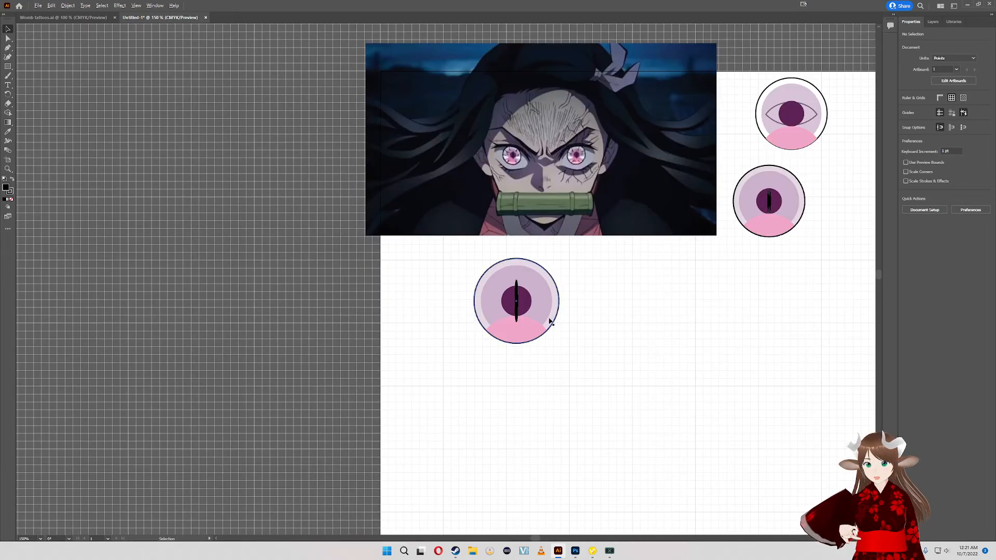
pyautogui.scroll(3, 580, 319)
pyautogui.moveTo(620, 285); pyautogui.dragTo(544, 420)
pyautogui.scroll(-1, 542, 409)
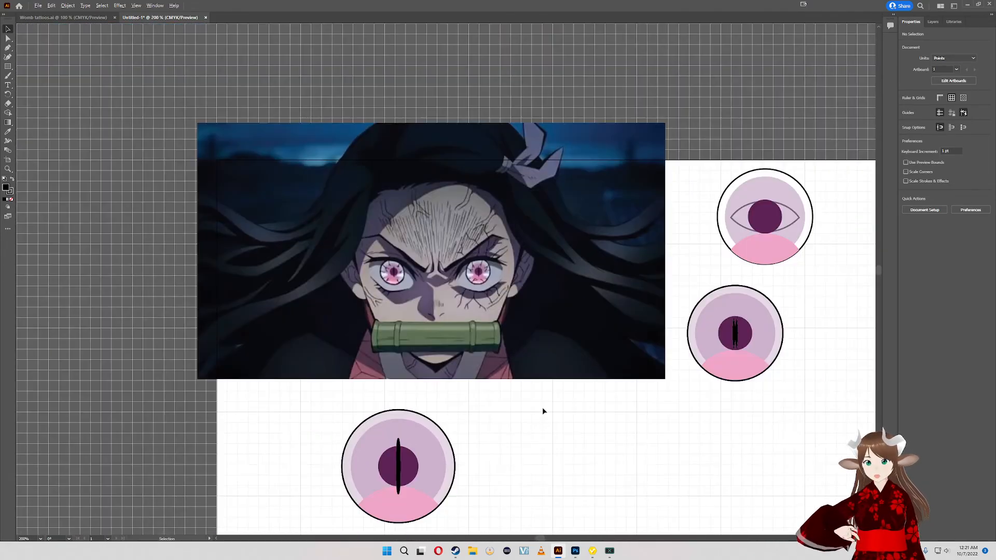
pyautogui.moveTo(523, 458); pyautogui.dragTo(484, 396)
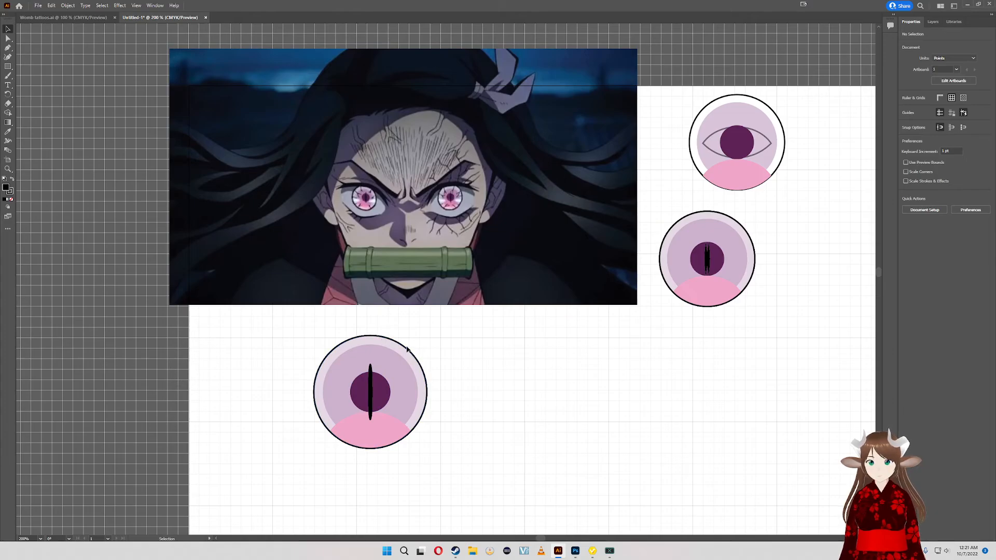
pyautogui.scroll(-2, 407, 349)
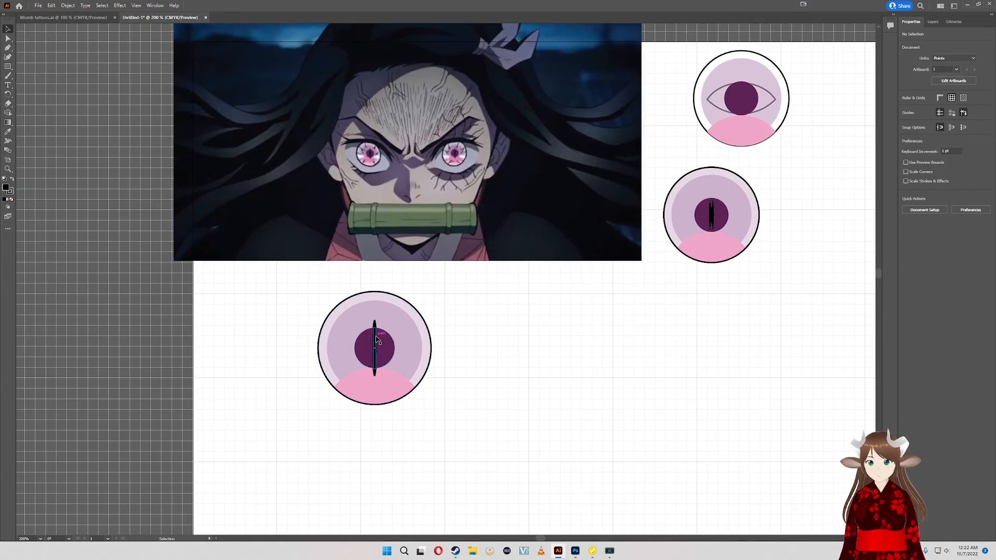
pyautogui.scroll(1, 408, 227)
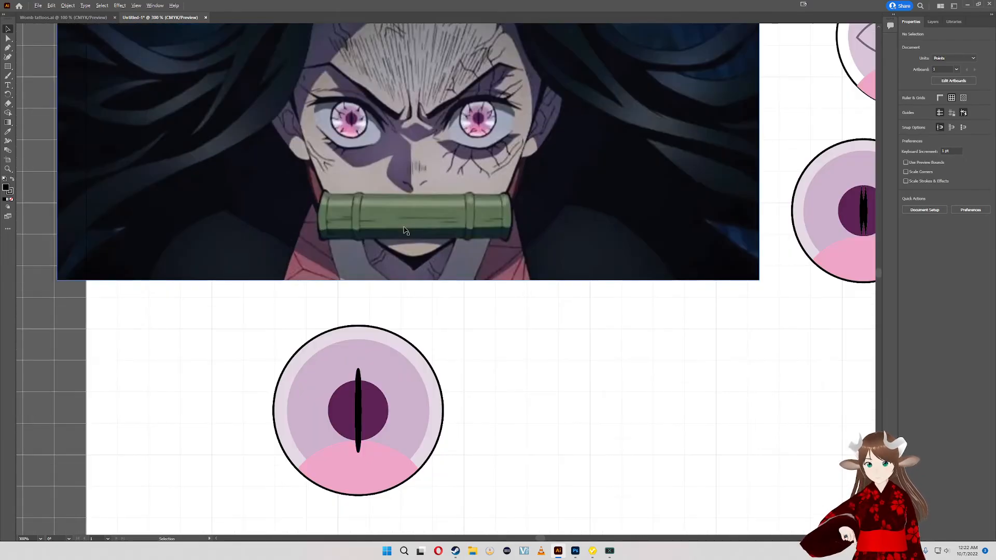
# - Draw a flat horizontal ellipse about 31 by 12 pt beside the pupil, with white fill and no stroke
pyautogui.click(8, 67)
pyautogui.moveTo(9, 68); pyautogui.dragTo(39, 79)
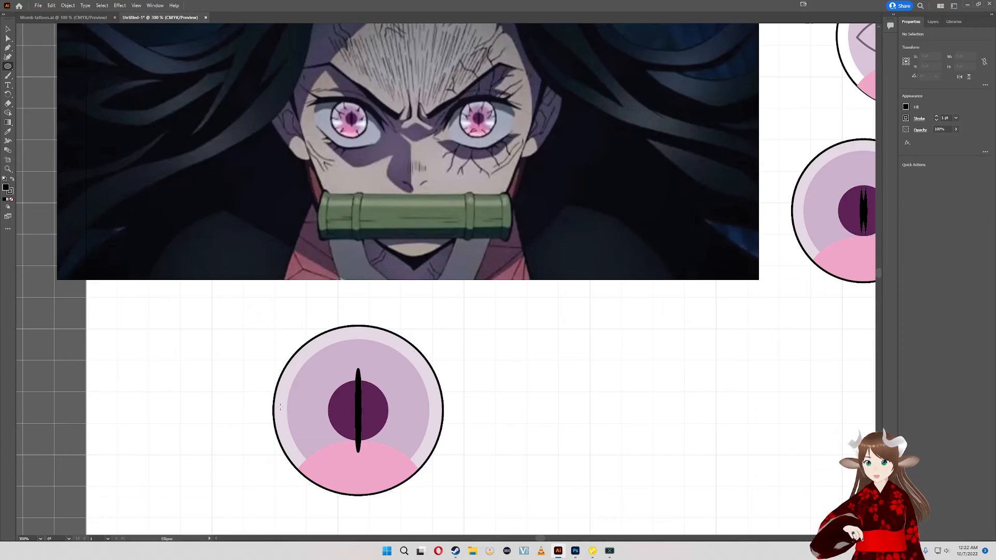
pyautogui.moveTo(279, 408); pyautogui.dragTo(333, 428)
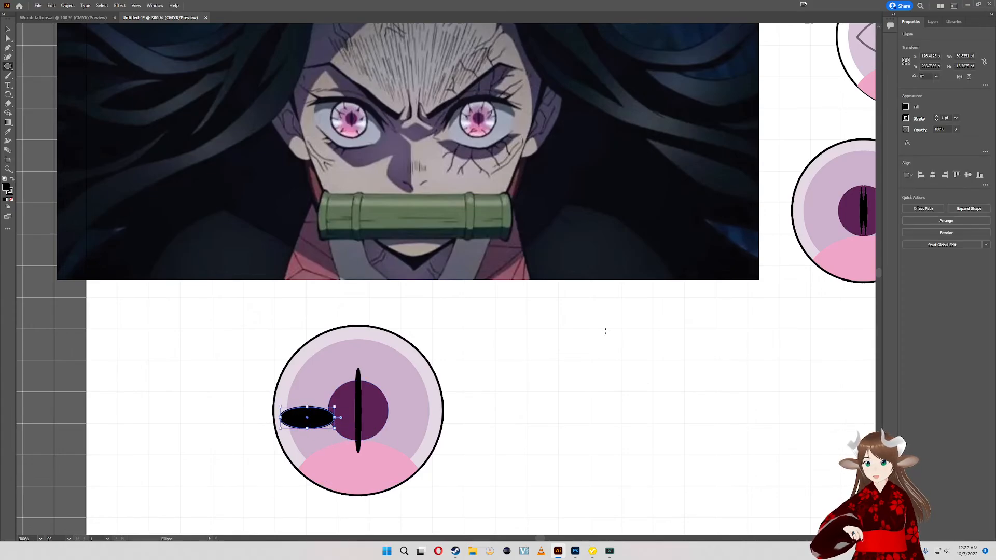
pyautogui.click(906, 107)
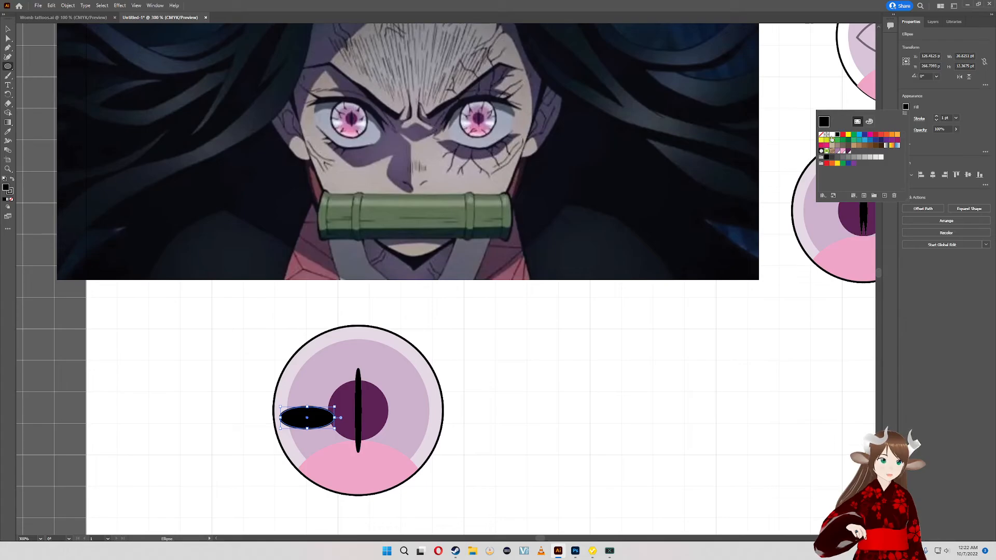
pyautogui.click(831, 137)
pyautogui.click(906, 119)
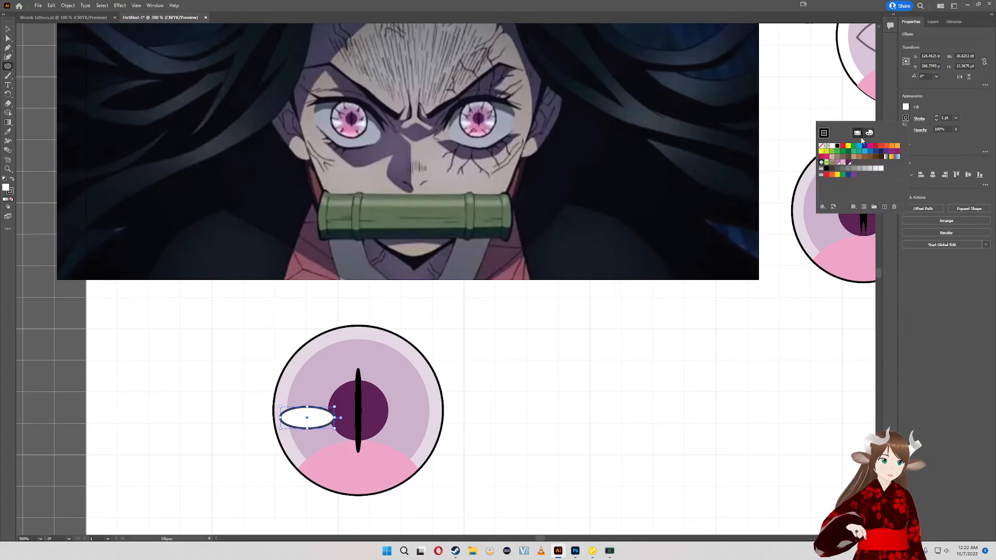
pyautogui.click(822, 146)
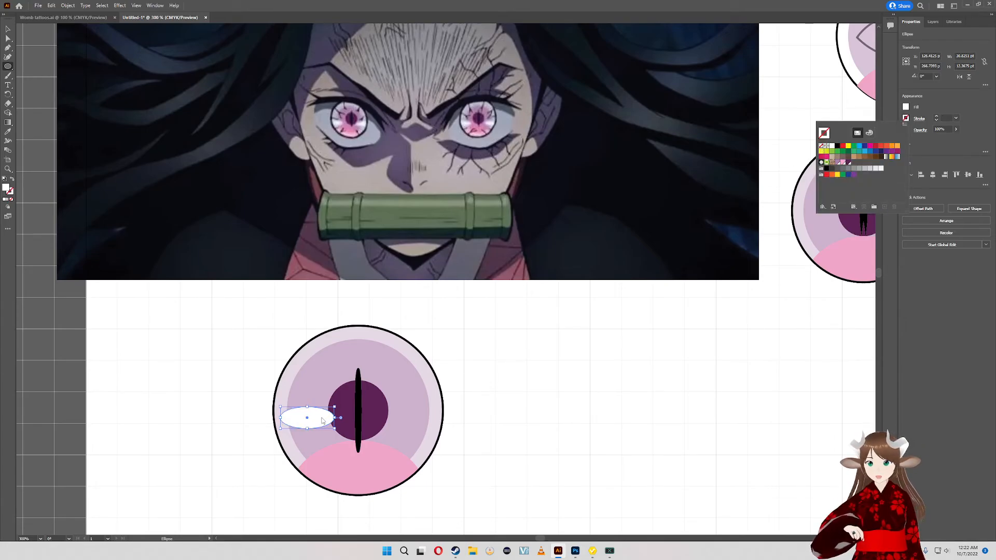
# - Move the white ellipse down and outward so its outer tip meets the eye's outline on the left side
pyautogui.moveTo(314, 422); pyautogui.dragTo(309, 428)
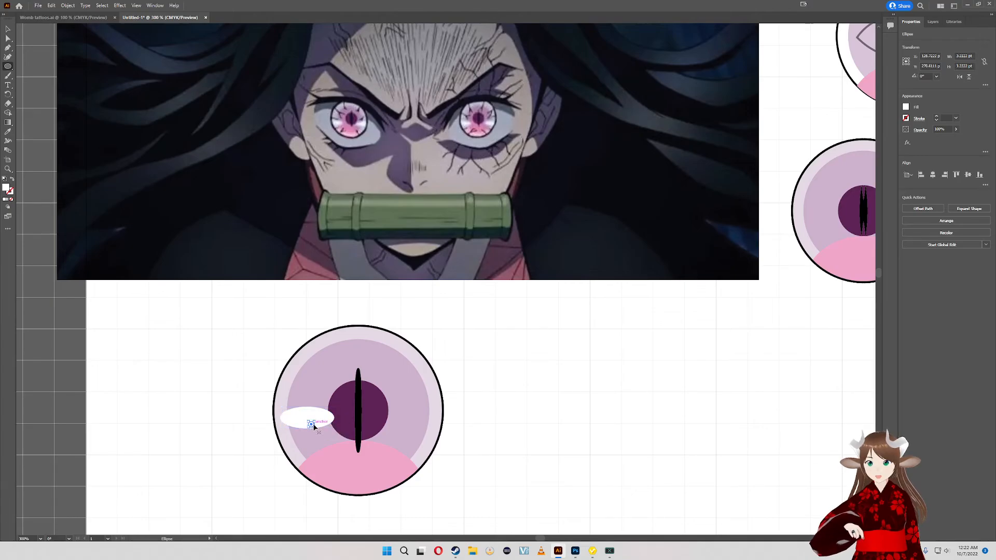
pyautogui.hotkey('ctrl', 'z')
pyautogui.press('v')
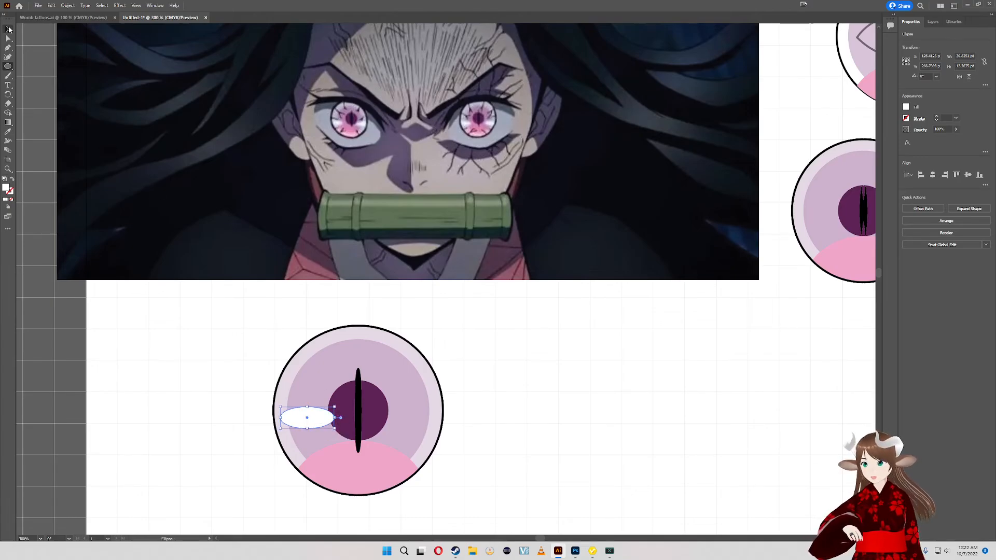
pyautogui.moveTo(327, 418); pyautogui.dragTo(328, 435)
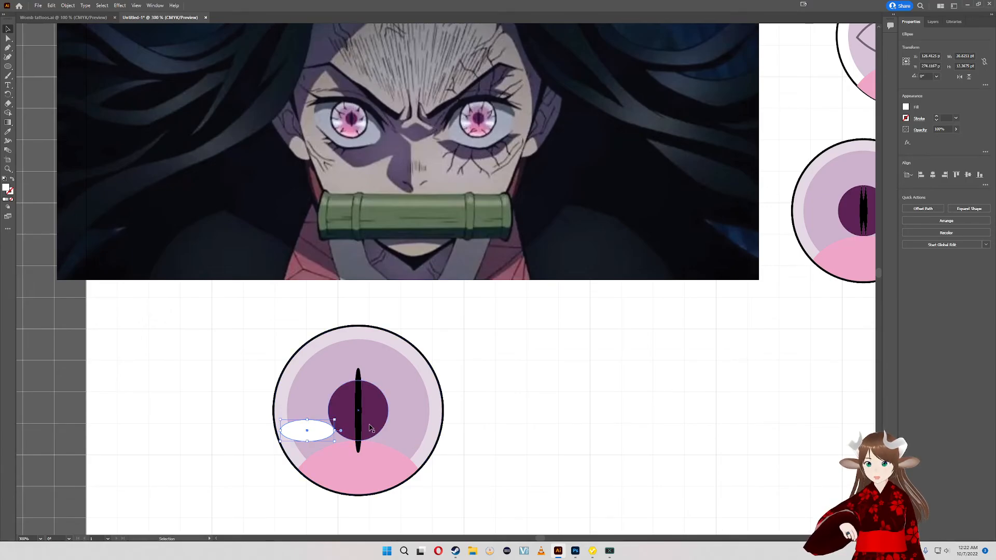
pyautogui.moveTo(317, 431); pyautogui.dragTo(307, 430)
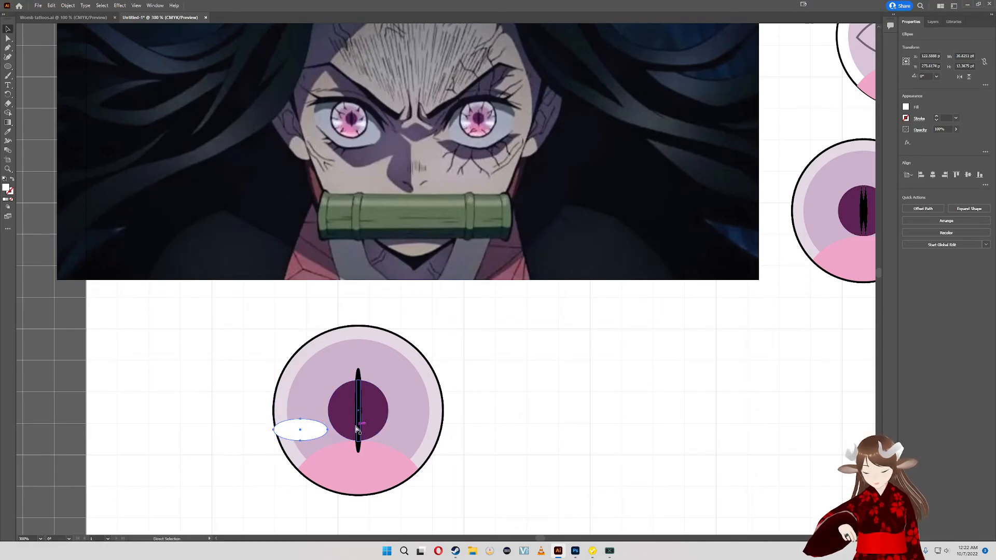
# - Duplicate the white ellipse and place the copy on the eye's opposite side, level with the original and overlapping the outline
pyautogui.hotkey('ctrl', 'c')
pyautogui.hotkey('ctrl', 'v')
pyautogui.press('v')
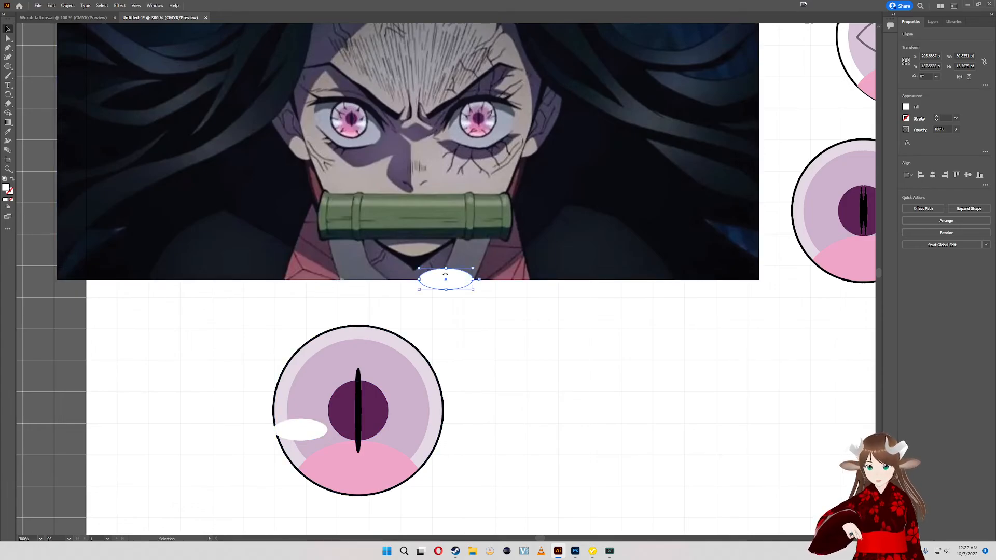
pyautogui.moveTo(449, 281); pyautogui.dragTo(430, 433)
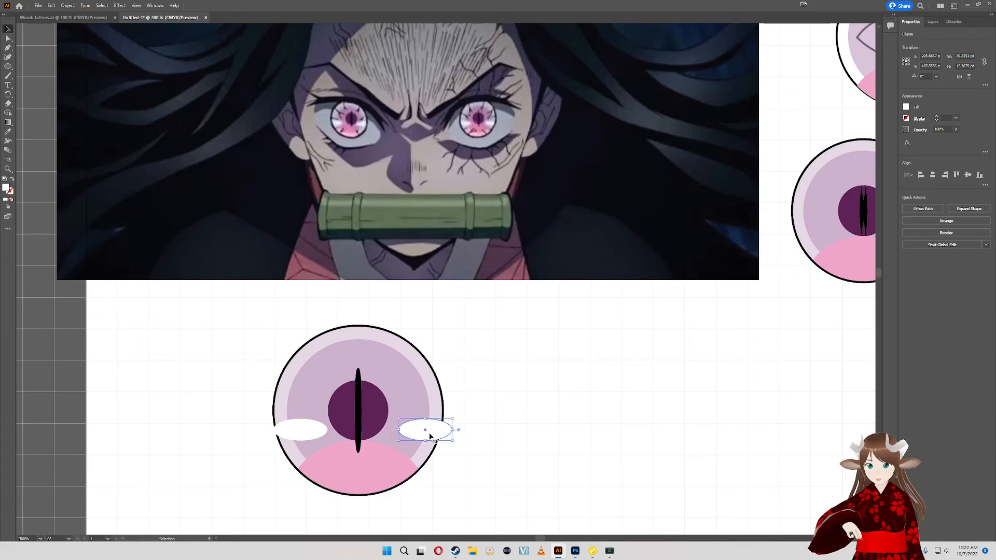
# - Paste another white ellipse and position it slightly above and outward of the right-hand one, partly overlapping it
pyautogui.press('a')
pyautogui.hotkey('ctrl', 'v')
pyautogui.press('v')
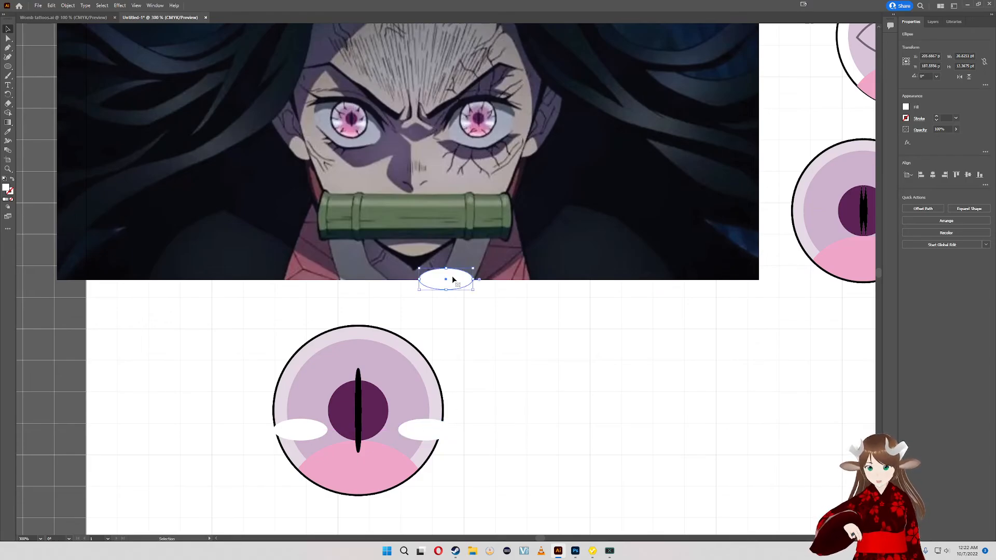
pyautogui.moveTo(453, 278); pyautogui.dragTo(452, 422)
pyautogui.click(514, 357)
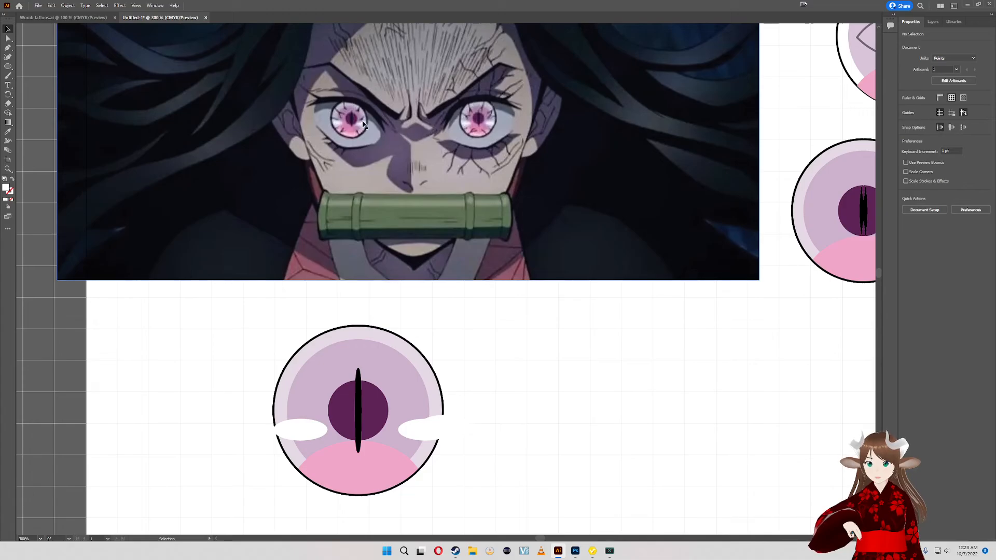
pyautogui.moveTo(455, 425); pyautogui.dragTo(454, 420)
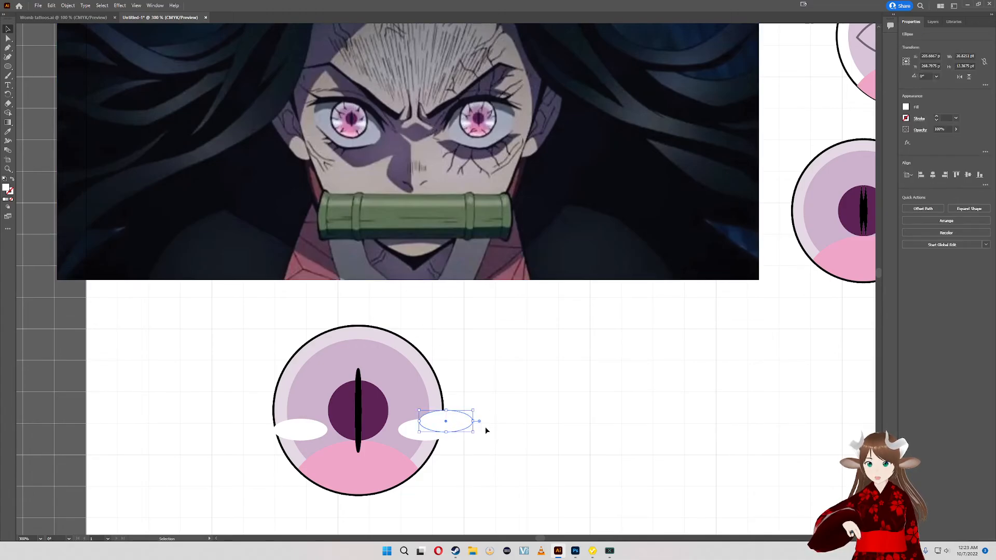
# - Select both overlapping white ellipses on the eye's right side and merge them into one cloud-like shape with Shape Builder
pyautogui.keyDown('shift'); pyautogui.click(404, 430); pyautogui.keyUp('shift')
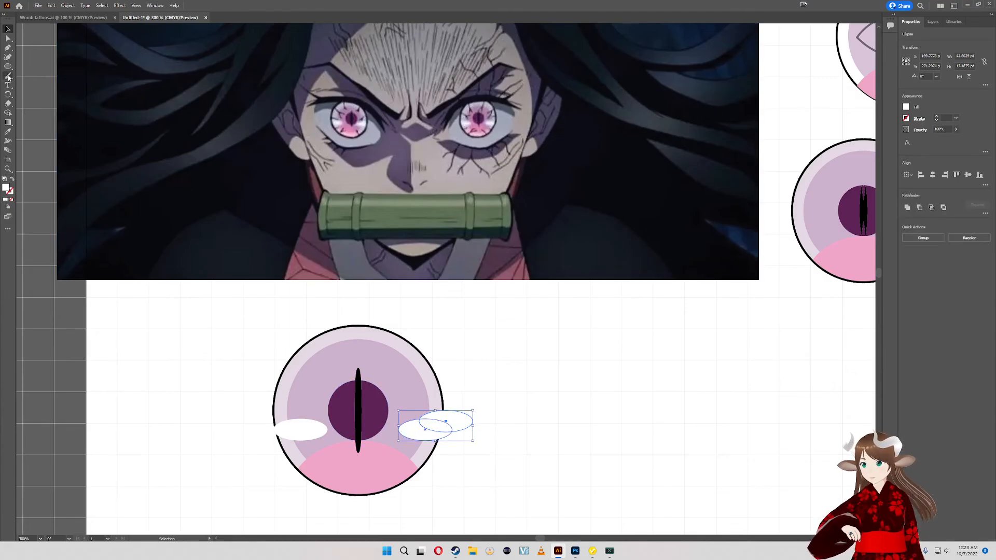
pyautogui.click(8, 113)
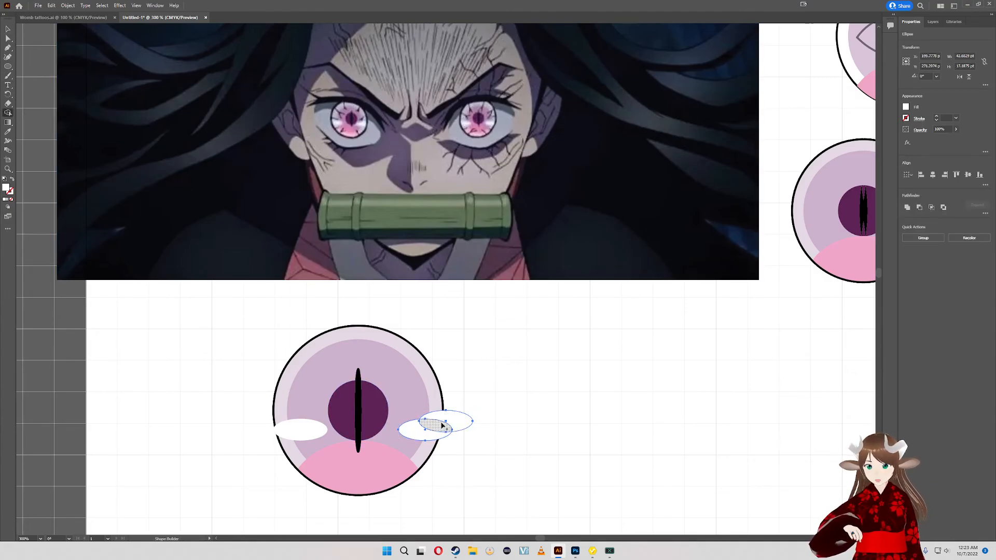
pyautogui.moveTo(439, 415)
pyautogui.mouseDown()
pyautogui.moveTo(418, 431)
pyautogui.moveTo(439, 422)
pyautogui.mouseUp()
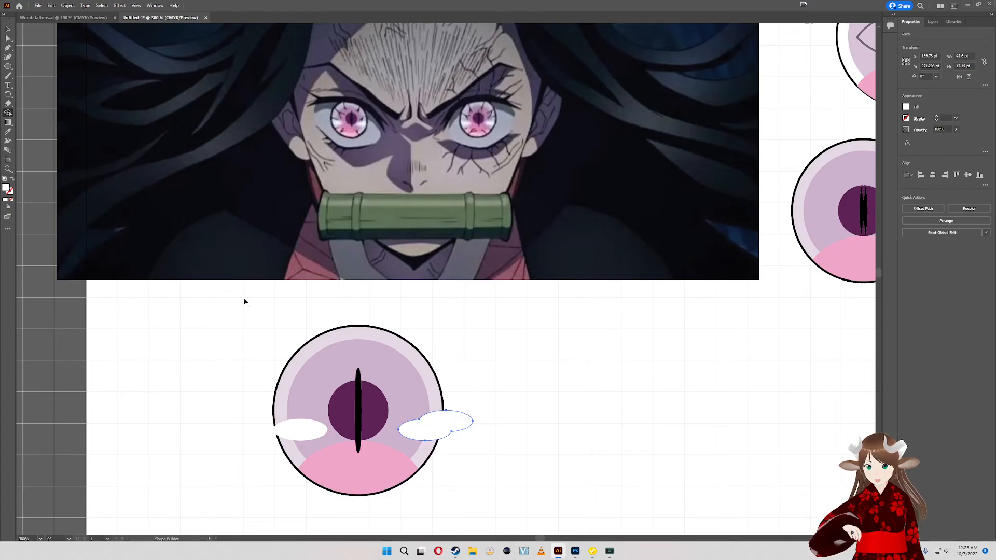
# - Try to raise the merged white cloud shape and smooth the notch along its upper edge by adjusting an anchor's curve handle
pyautogui.press('a')
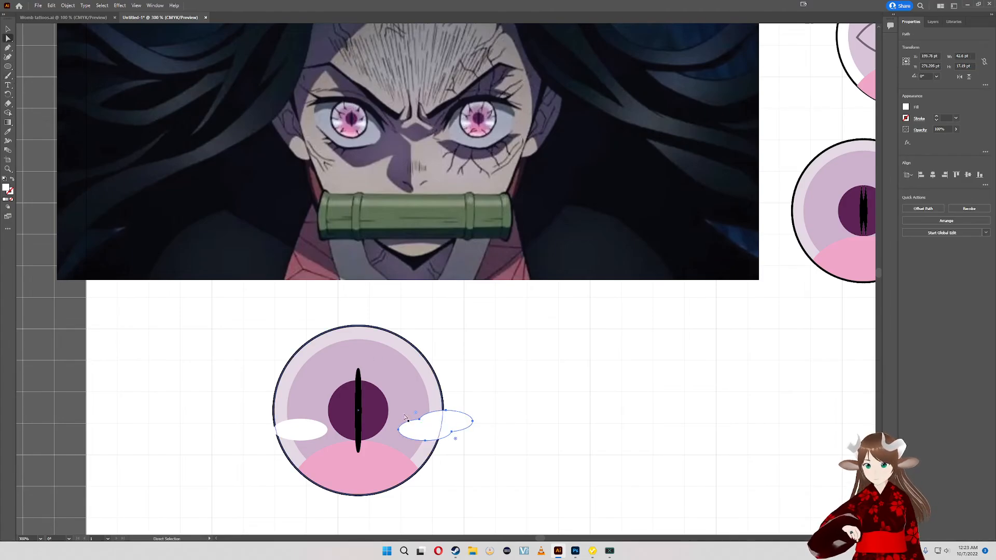
pyautogui.moveTo(419, 425); pyautogui.dragTo(413, 412)
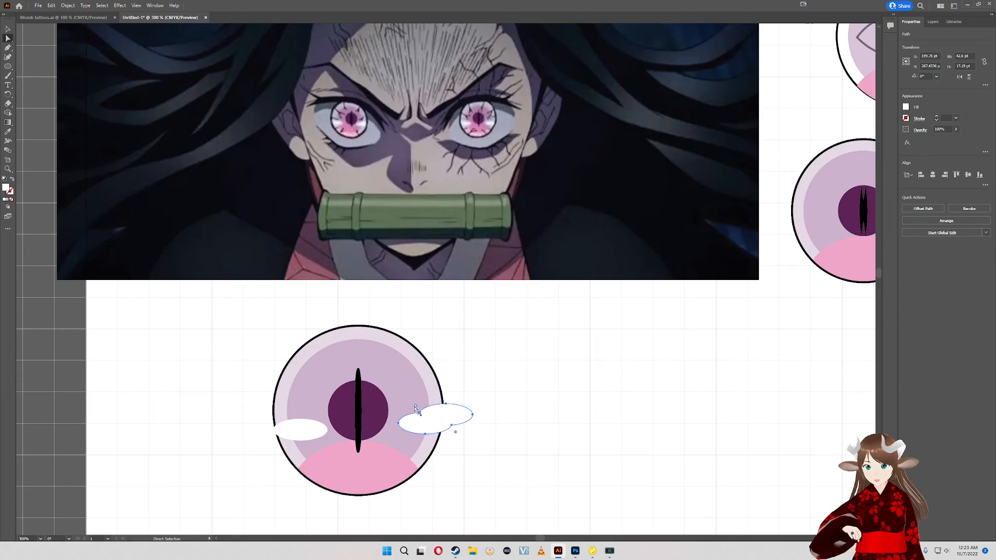
pyautogui.moveTo(415, 408); pyautogui.dragTo(407, 389)
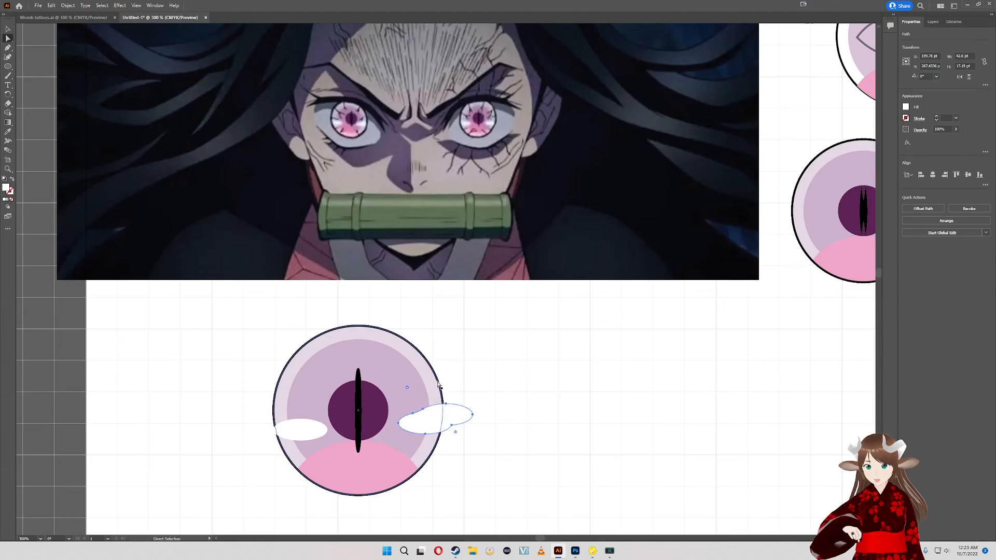
pyautogui.click(498, 406)
pyautogui.moveTo(444, 423); pyautogui.dragTo(445, 432)
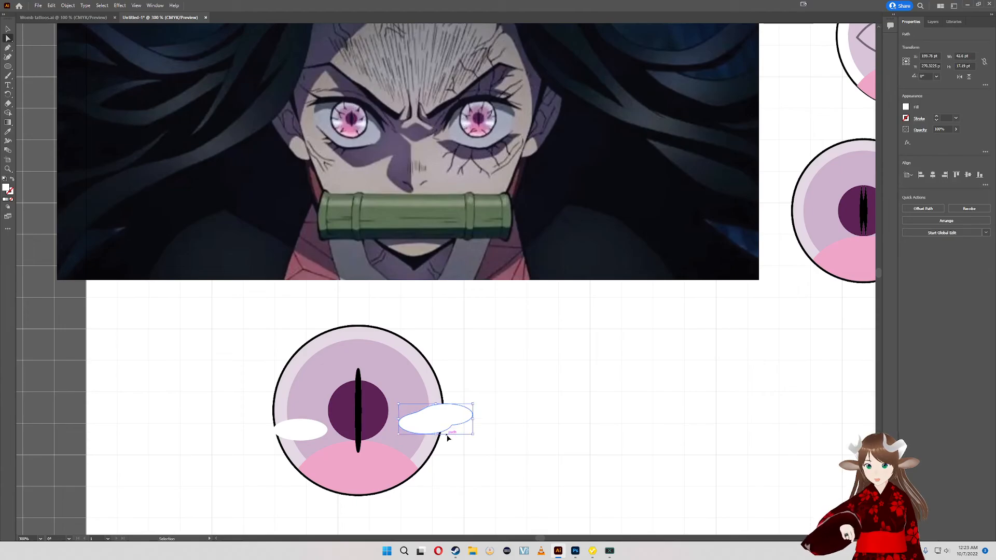
# - Undo the reshaping and the Shape Builder merge of the two white ellipses on the eye's right side
pyautogui.hotkey('ctrl', 'z')
pyautogui.hotkey('ctrl', 'z')
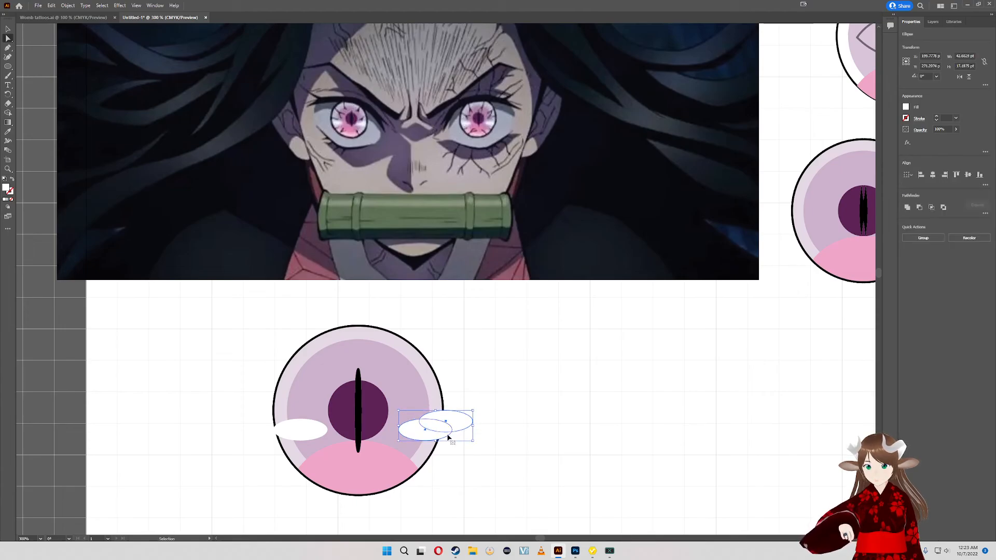
pyautogui.press('v')
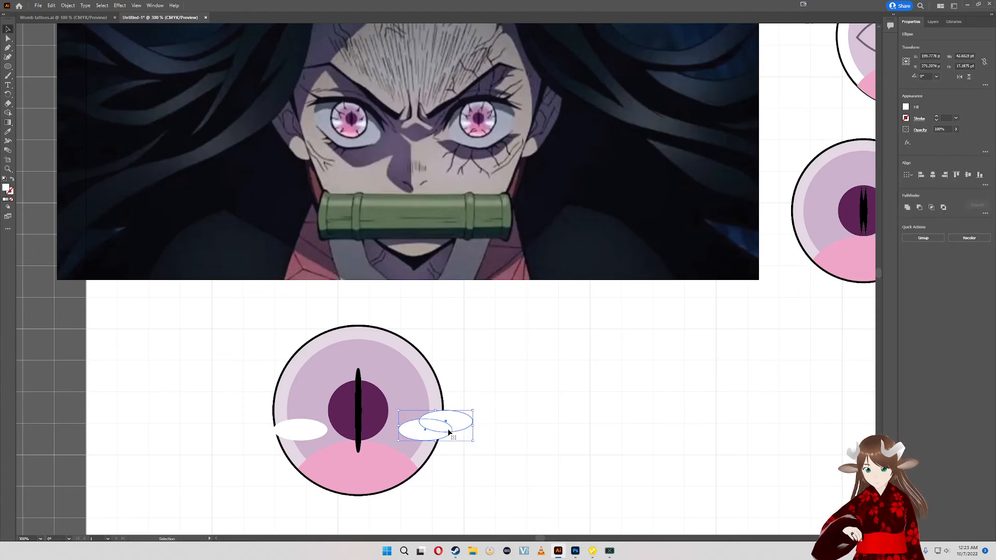
# - Stretch the lower right-hand white ellipse outward well past the eye's outline and lower the smaller ellipse slightly onto it
pyautogui.click(492, 443)
pyautogui.click(437, 432)
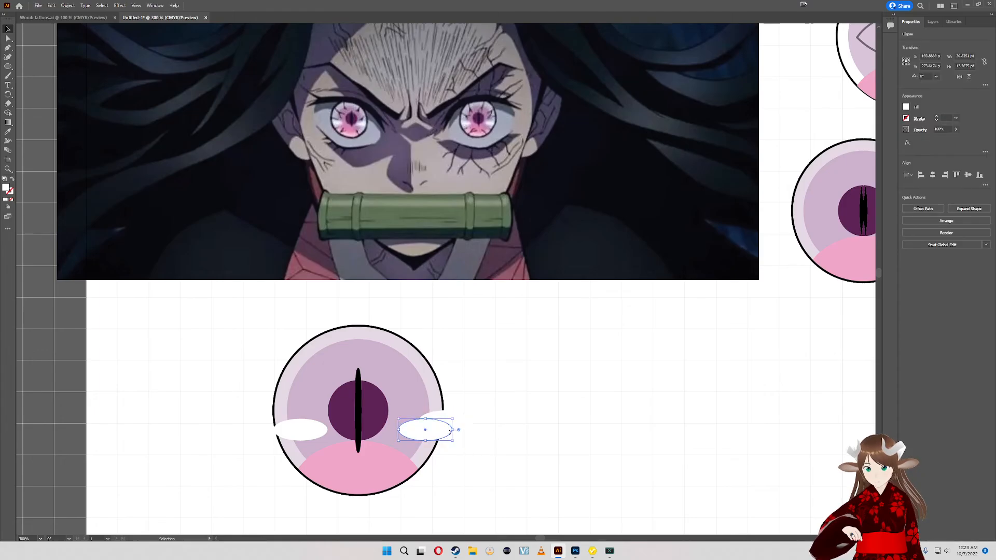
pyautogui.moveTo(452, 432); pyautogui.dragTo(493, 435)
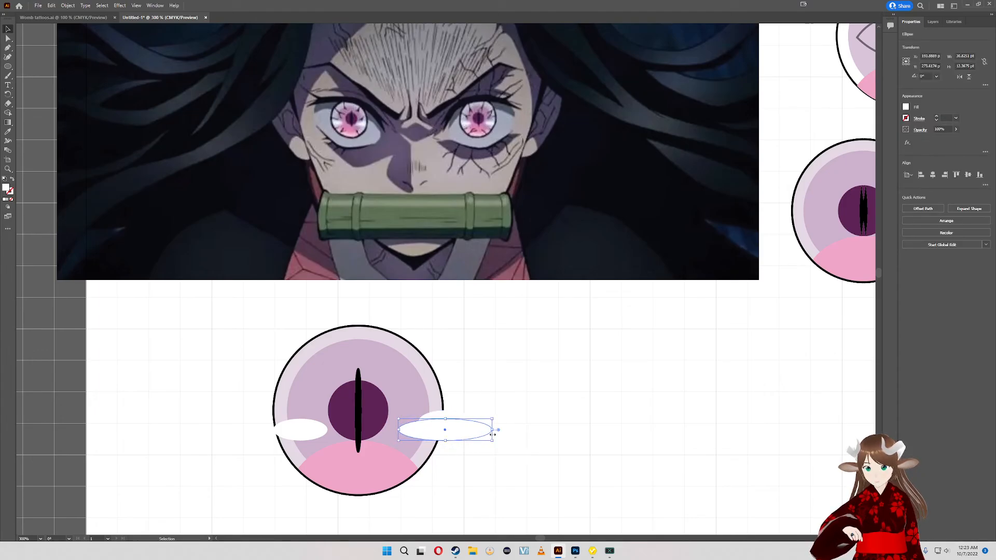
pyautogui.click(471, 376)
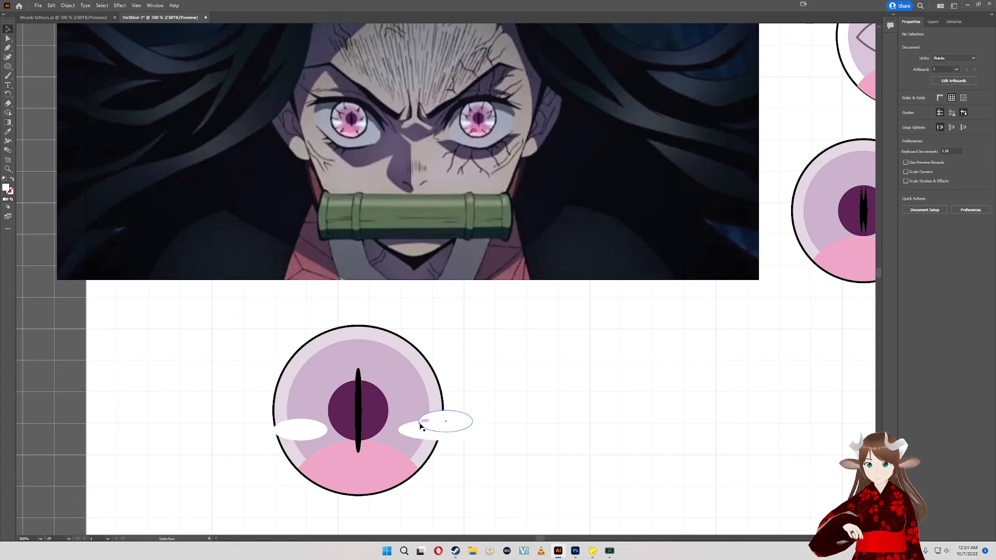
pyautogui.moveTo(457, 423); pyautogui.dragTo(457, 425)
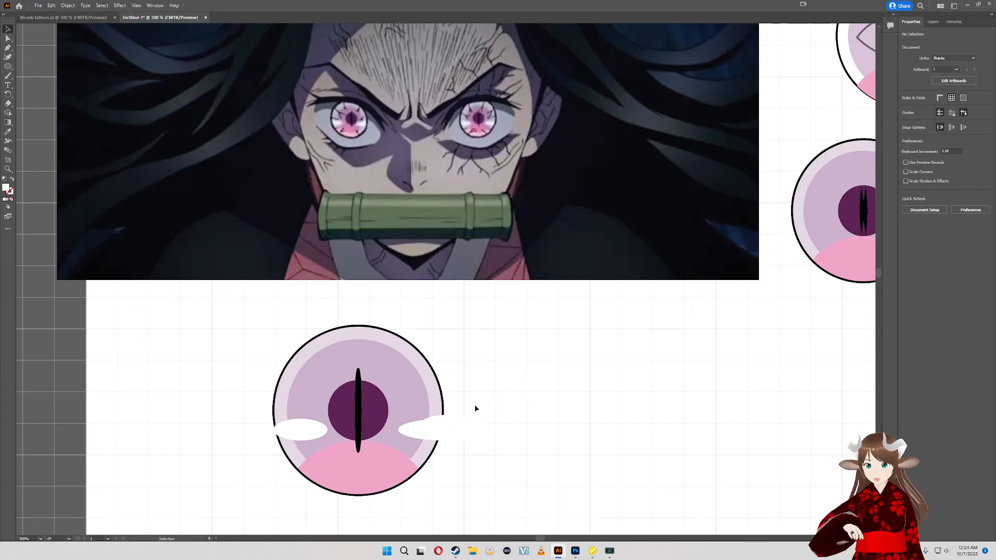
# - Group all three white ellipses and shift them together slightly down and to the left
pyautogui.click(452, 428)
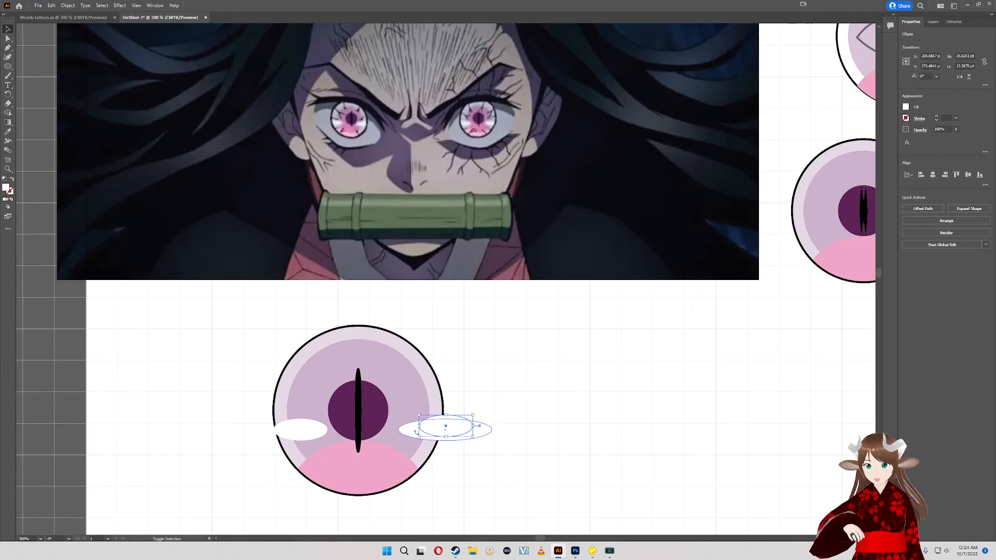
pyautogui.keyDown('shift'); pyautogui.click(412, 435); pyautogui.keyUp('shift')
pyautogui.keyDown('shift'); pyautogui.click(311, 432); pyautogui.keyUp('shift')
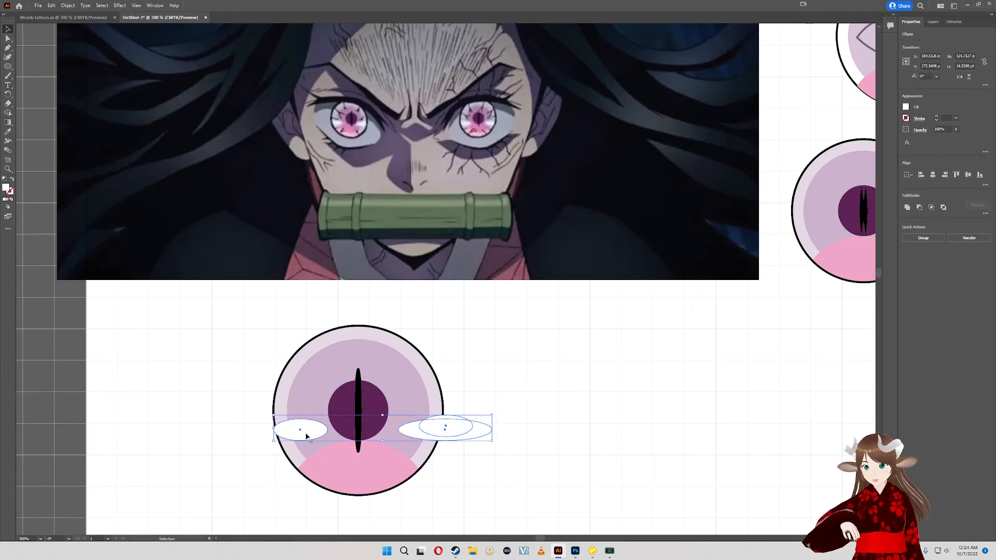
pyautogui.press('v')
pyautogui.click(500, 384)
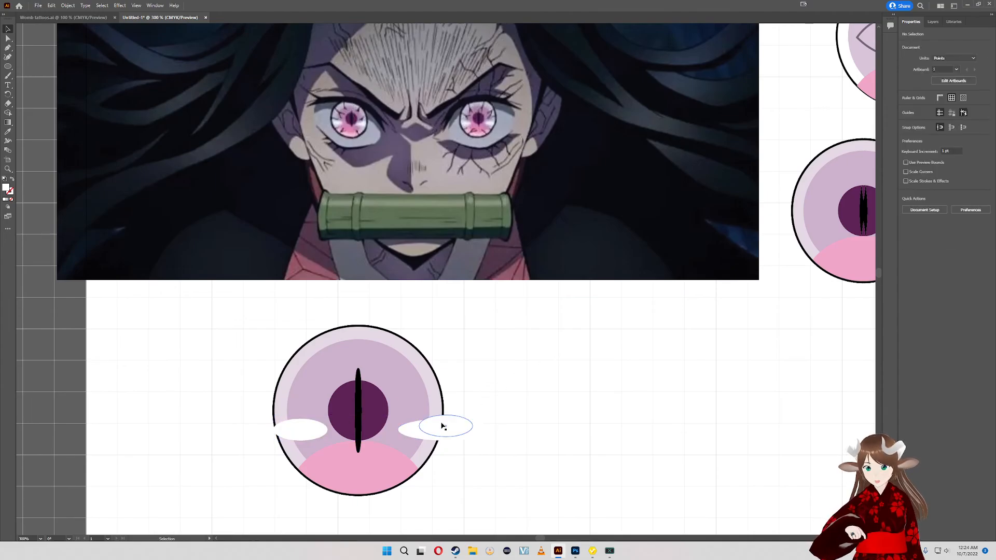
pyautogui.moveTo(442, 427); pyautogui.dragTo(439, 430)
pyautogui.click(472, 402)
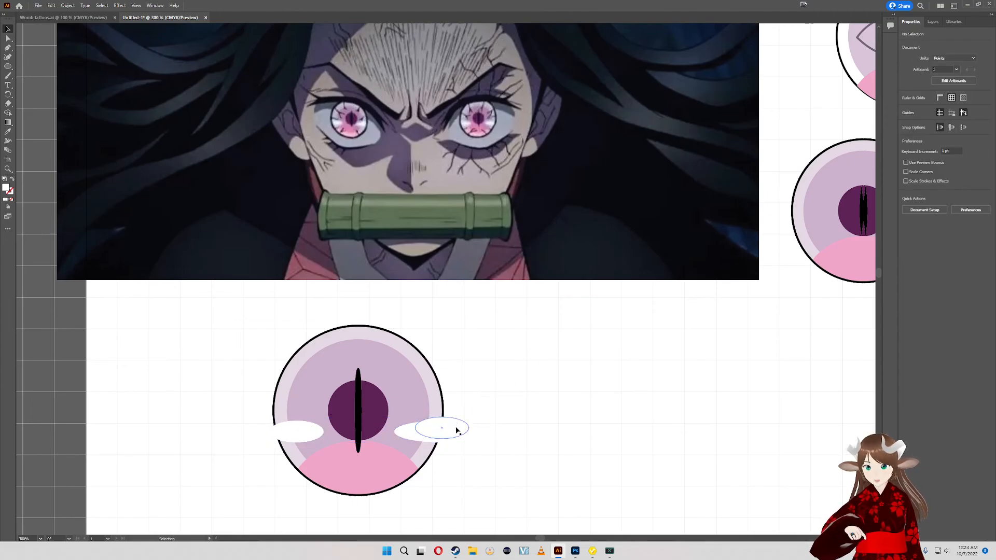
# - Nudge the grouped white ellipses slightly upward on the eye
pyautogui.moveTo(511, 355); pyautogui.dragTo(516, 381)
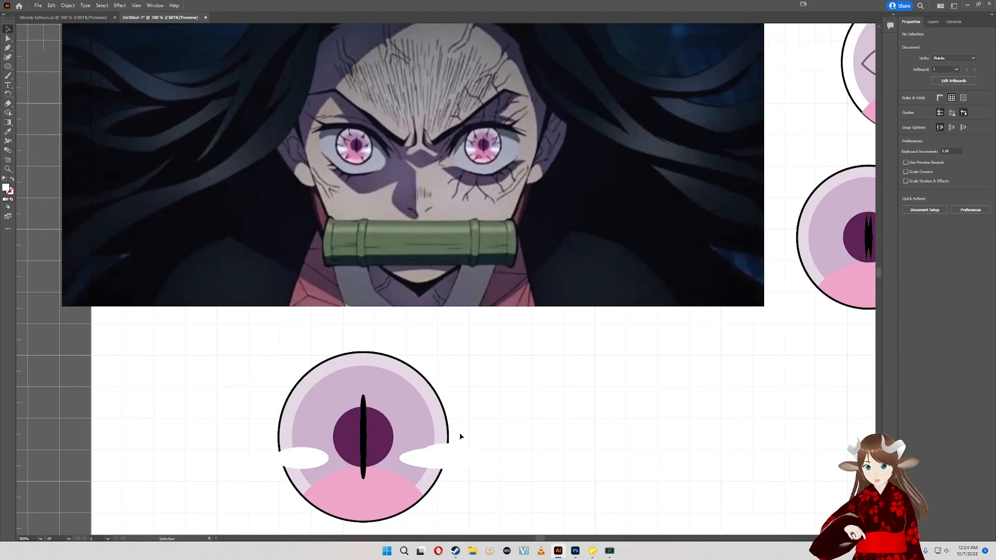
pyautogui.click(457, 456)
pyautogui.moveTo(457, 457); pyautogui.dragTo(456, 451)
pyautogui.click(494, 419)
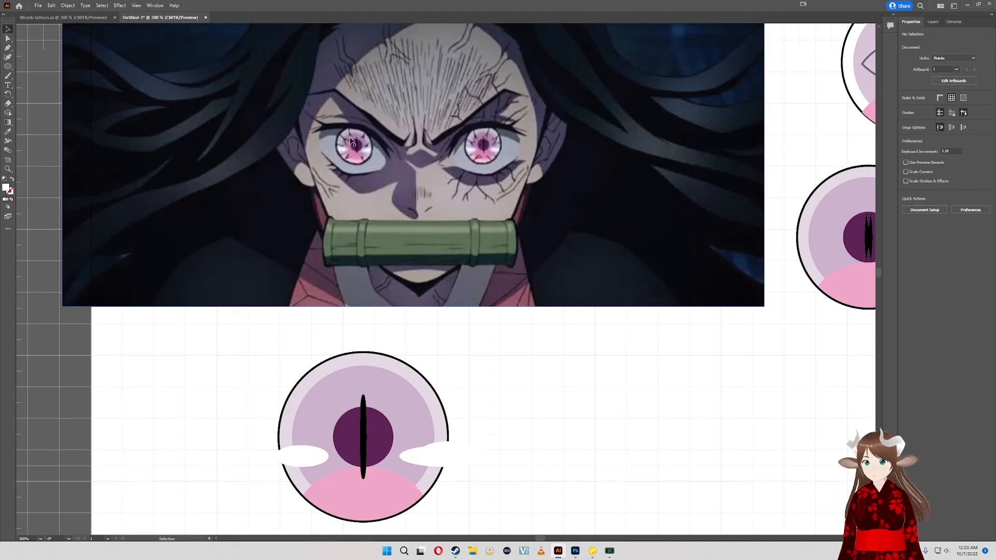
pyautogui.scroll(5, 351, 139)
pyautogui.scroll(-4, 349, 153)
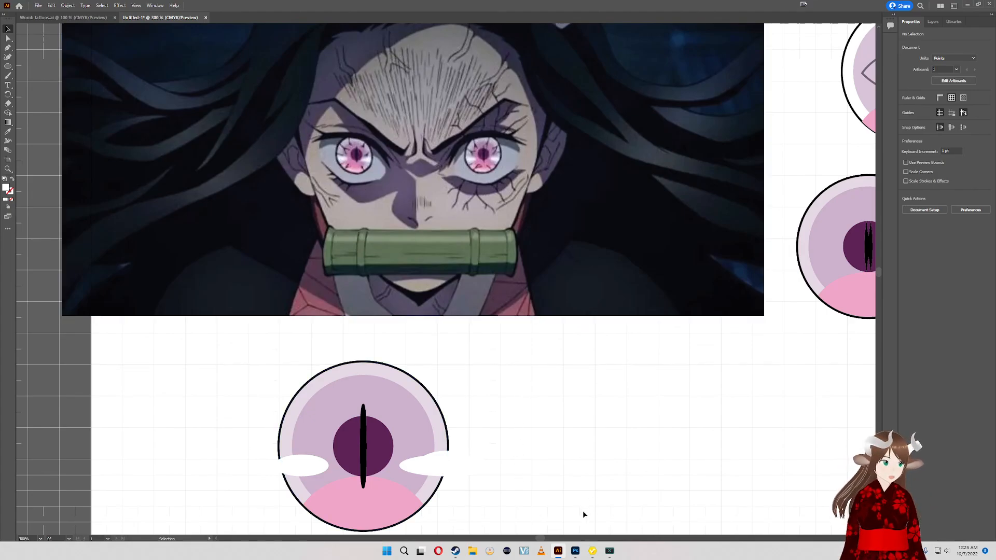
pyautogui.scroll(-4, 485, 459)
pyautogui.hscroll(2, 485, 459)
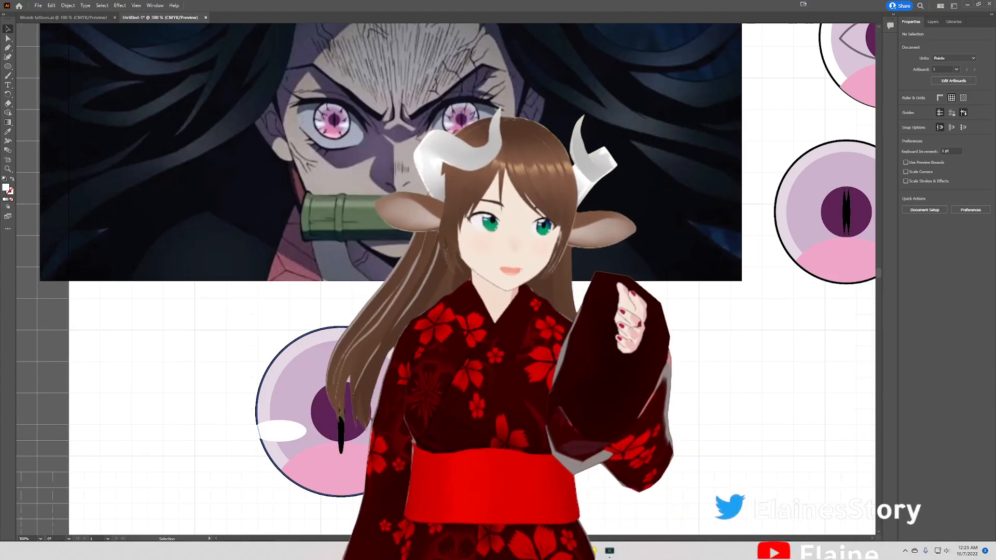
pyautogui.moveTo(285, 208); pyautogui.dragTo(487, 452)
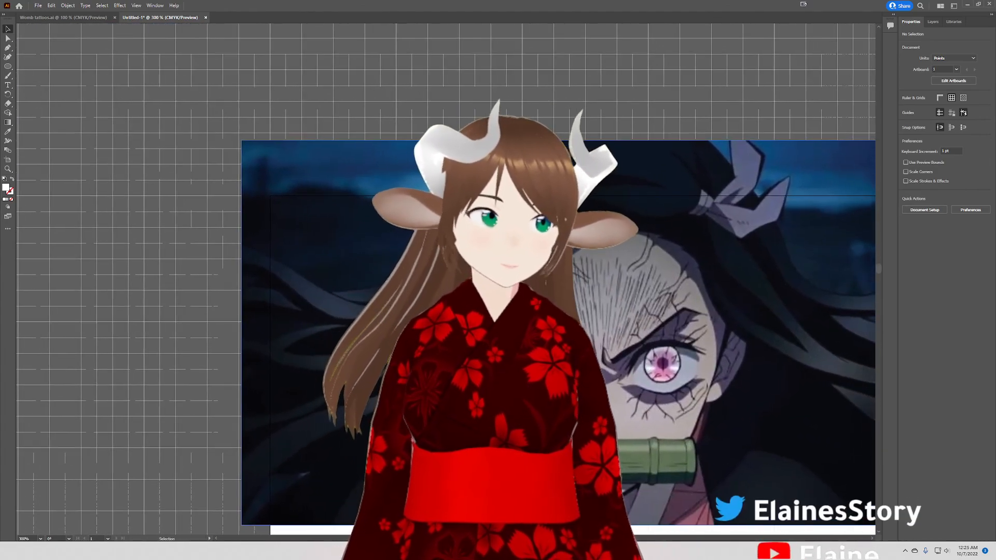